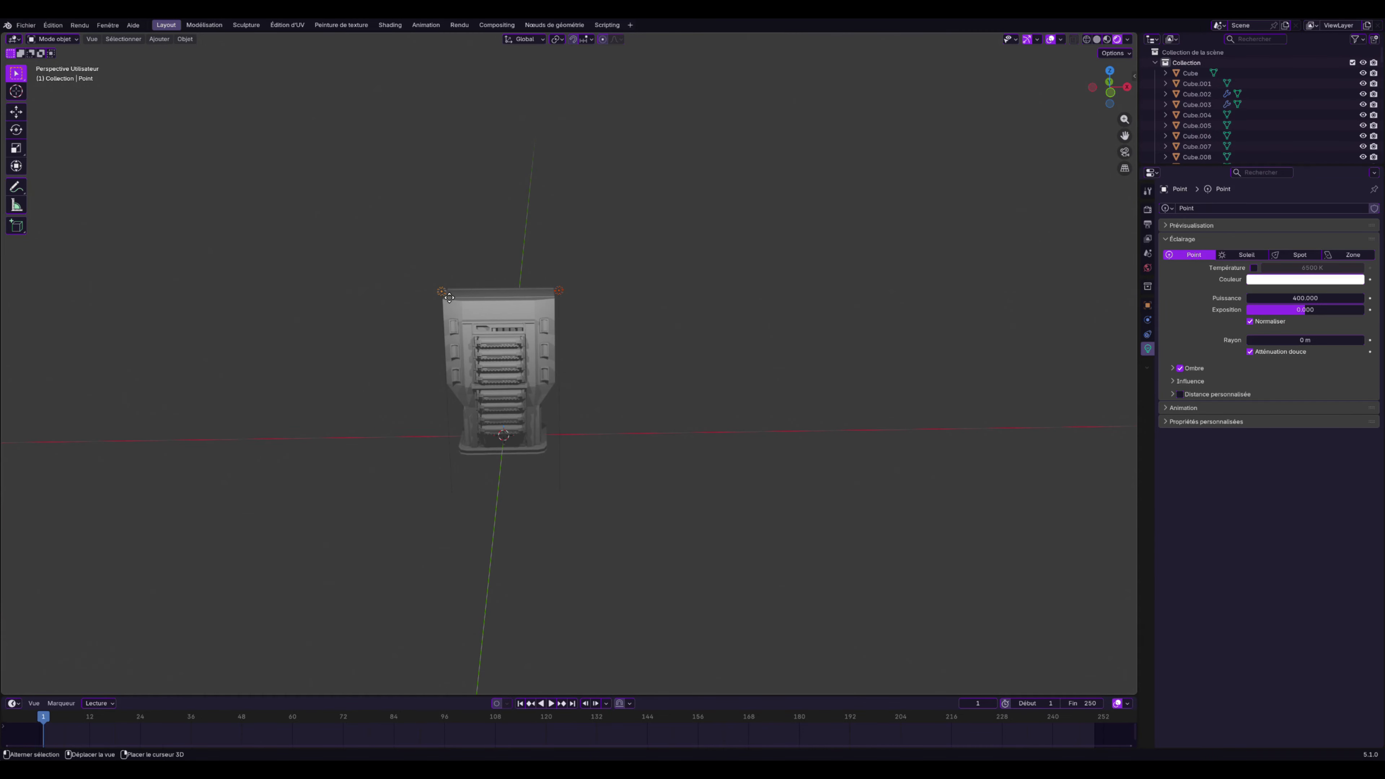
# Duplicate the two point lights about 9.6 m along Y to the building's opposite side, and shift the copies about 1.5 m further
pyautogui.moveTo(446, 296); pyautogui.dragTo(574, 317, button='middle')
pyautogui.hotkey('shift', 'd')
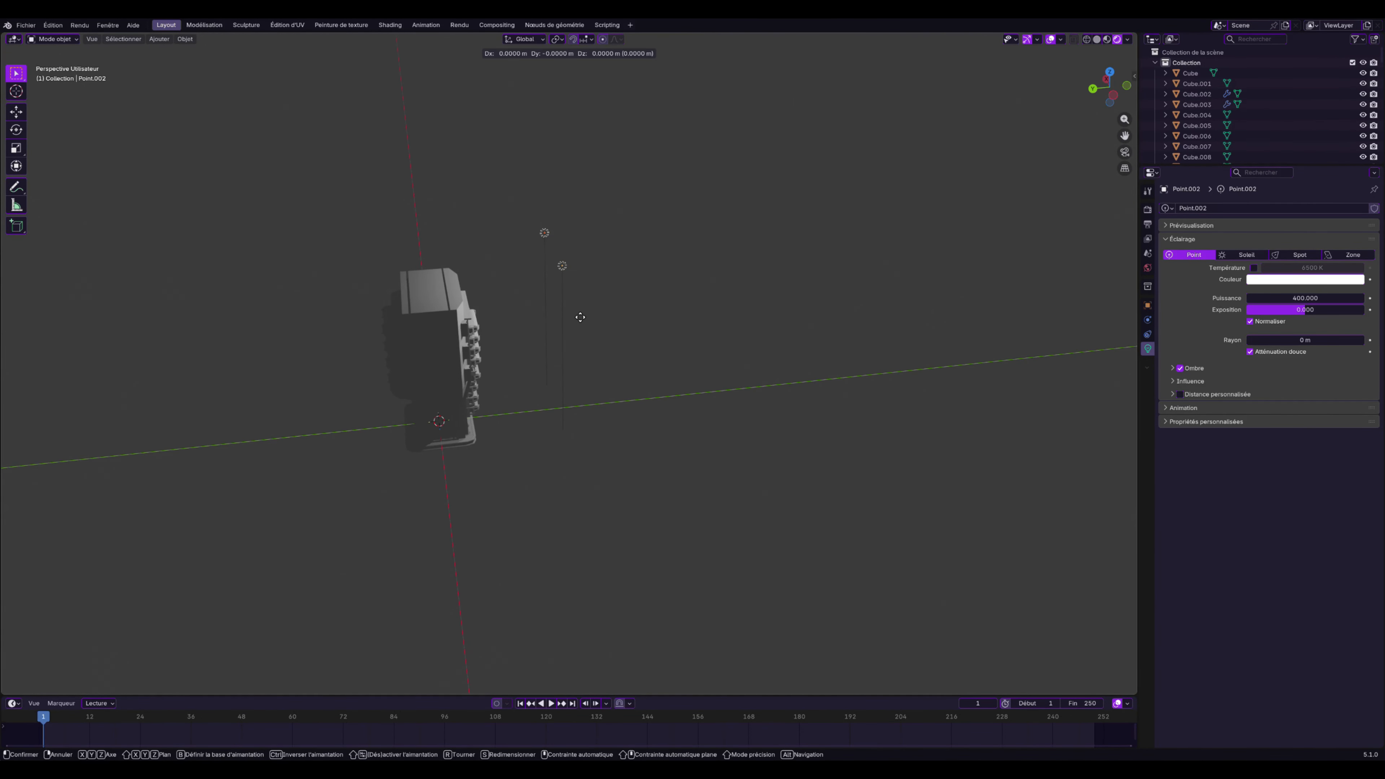
pyautogui.press('y')
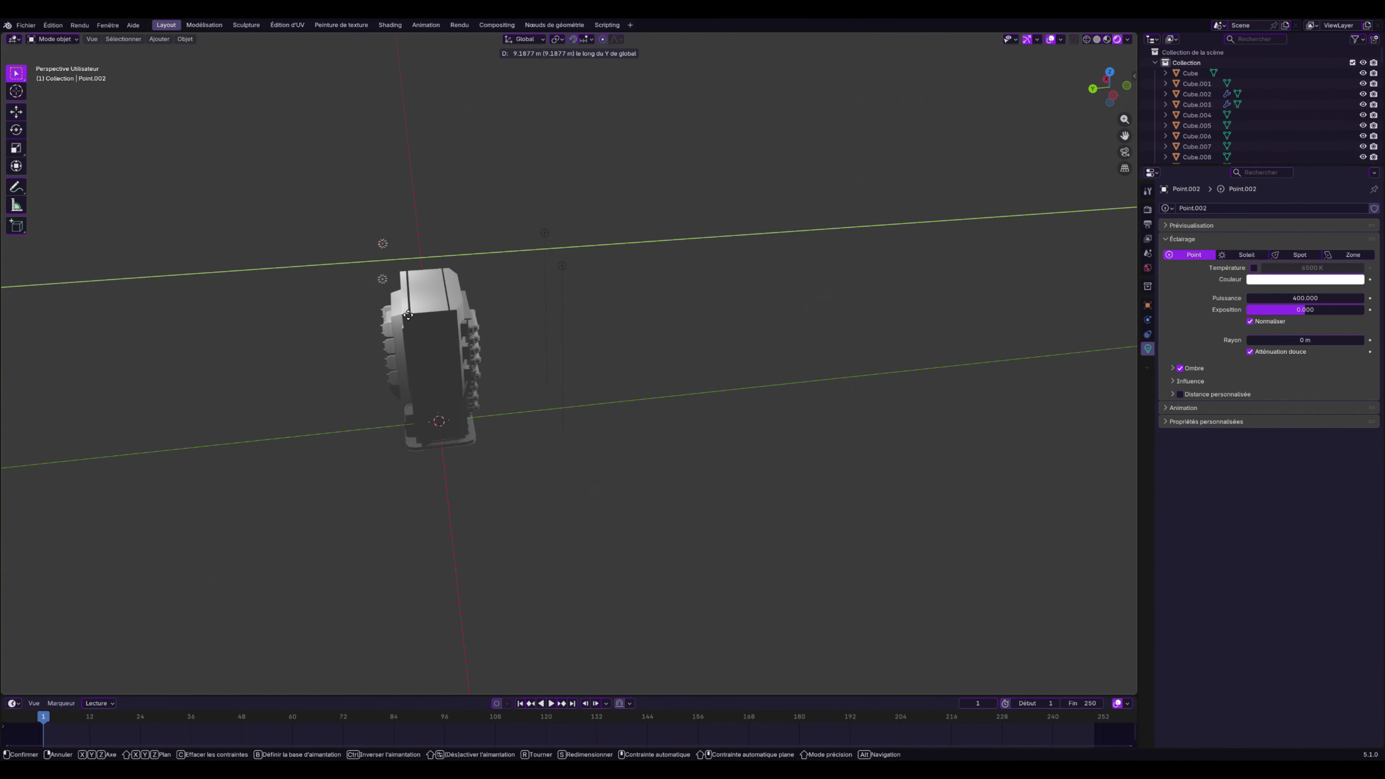
pyautogui.click(401, 315)
pyautogui.moveTo(419, 301); pyautogui.dragTo(467, 293, button='middle')
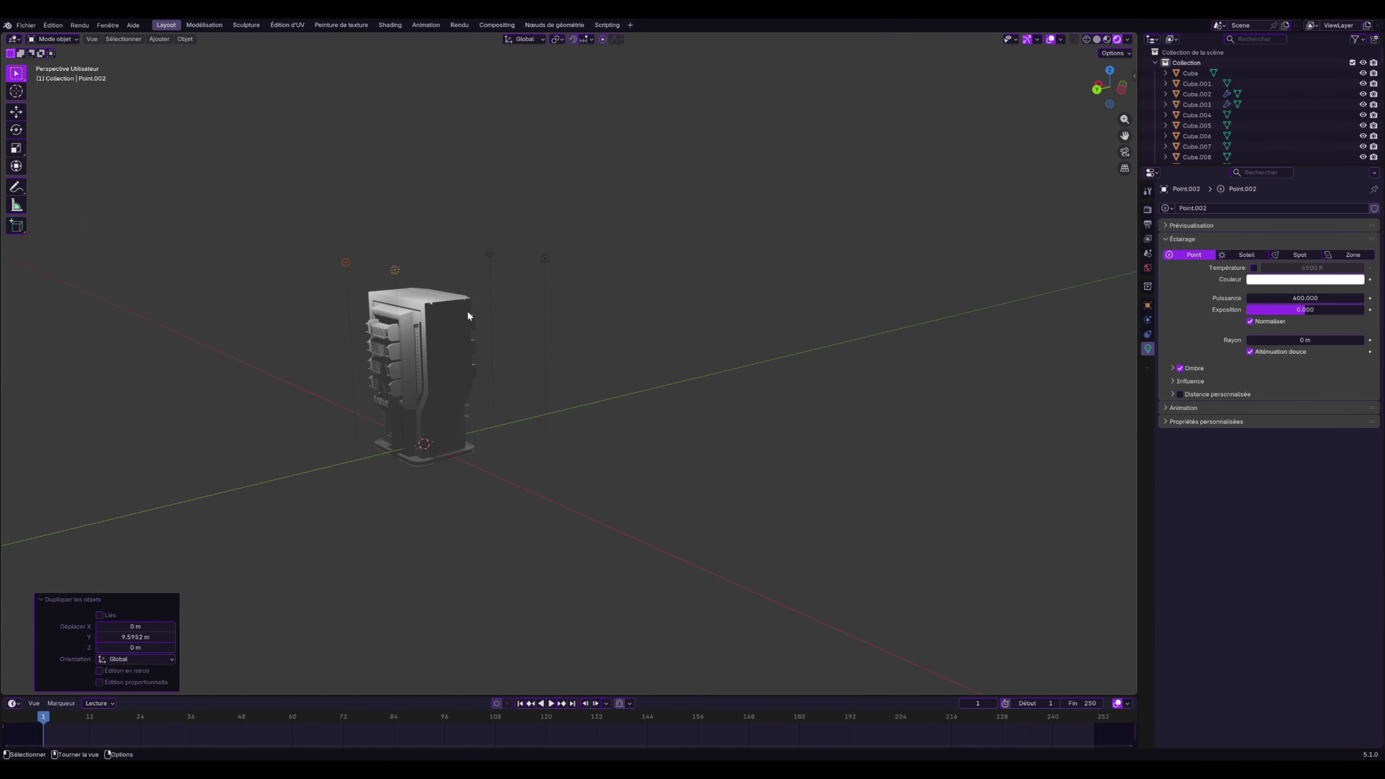
pyautogui.press('g')
pyautogui.press('y')
pyautogui.click(442, 325)
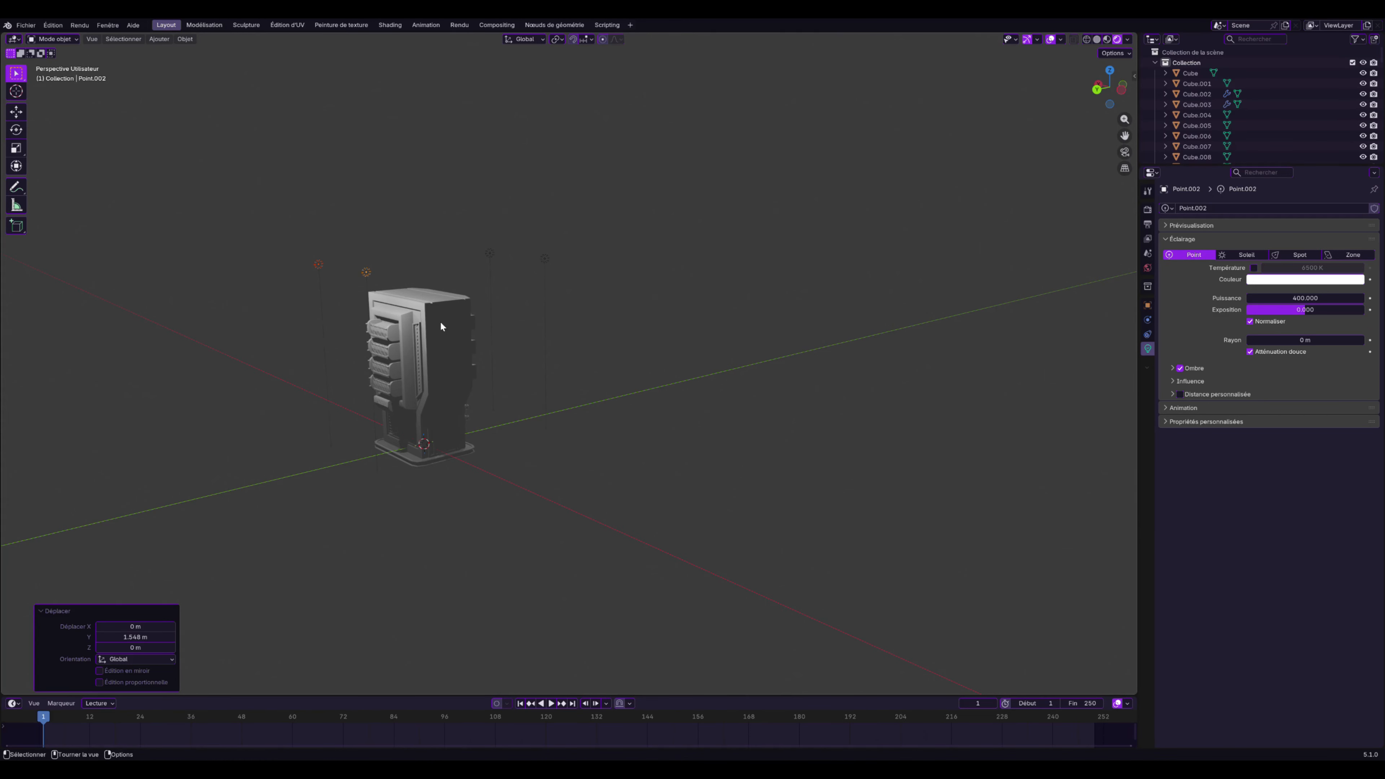
# Extend the selection to all four upper point lights around the building
pyautogui.keyDown('shift'); pyautogui.click(490, 253); pyautogui.keyUp('shift')
pyautogui.keyDown('shift'); pyautogui.click(544, 258); pyautogui.keyUp('shift')
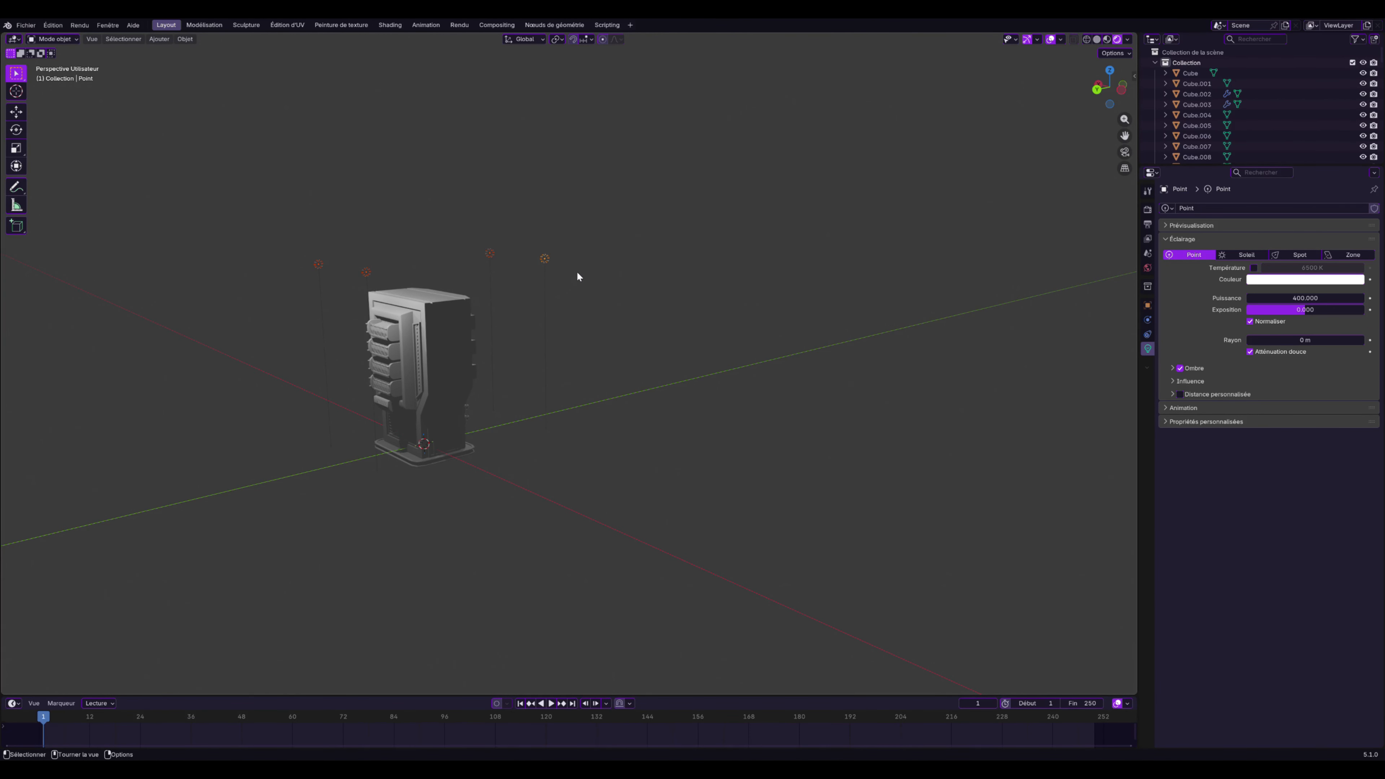
pyautogui.press('g')
pyautogui.press('z')
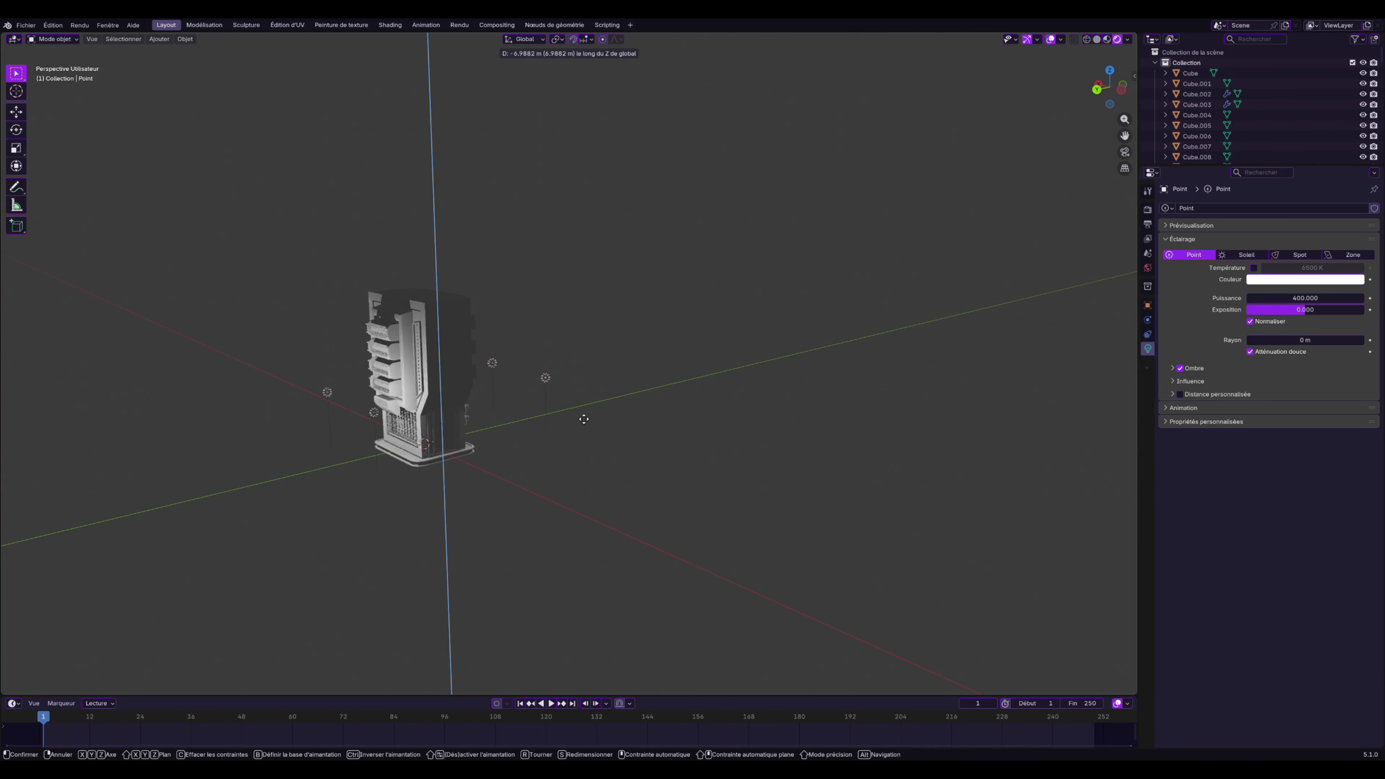
pyautogui.press('Escape')
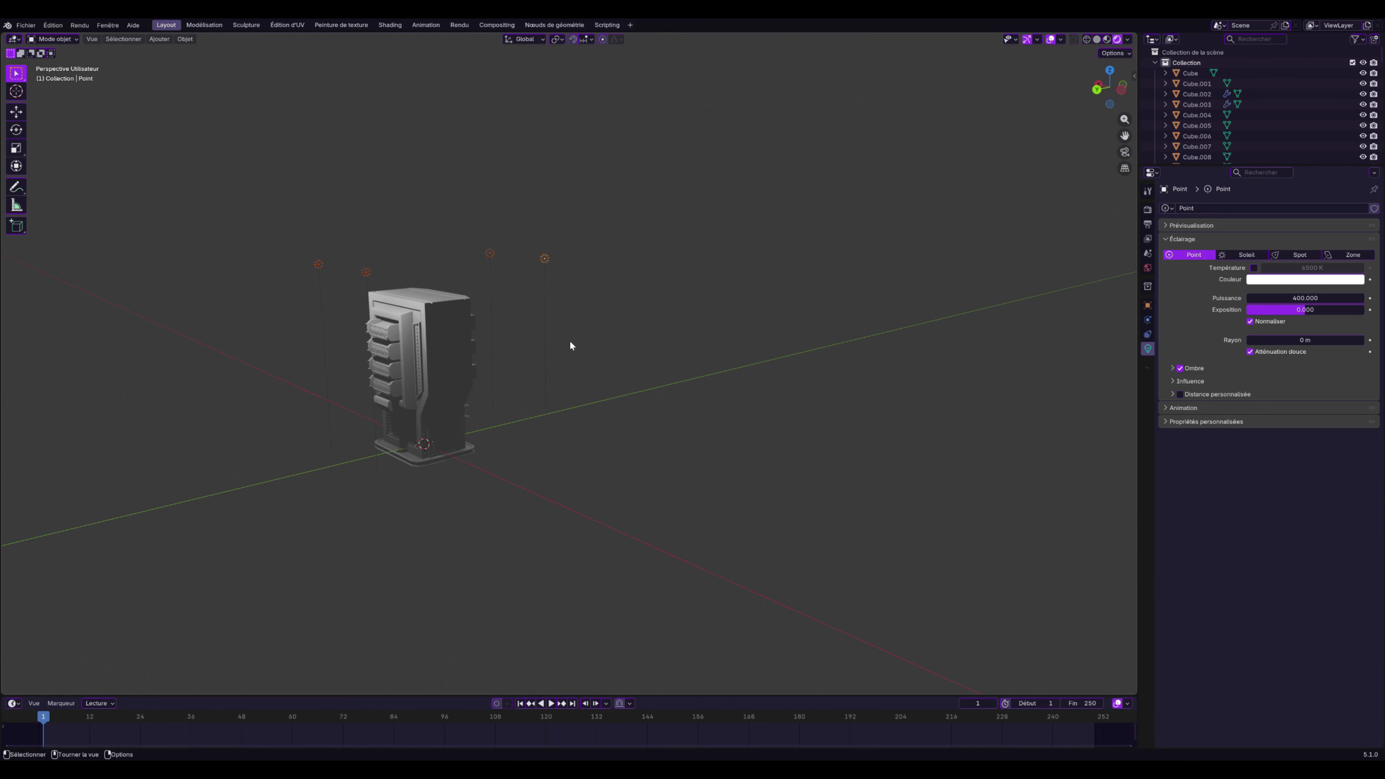
# Duplicate the four selected point lights about 9.65 m straight down along Z, near the building's base
pyautogui.hotkey('shift', 'd')
pyautogui.press('z')
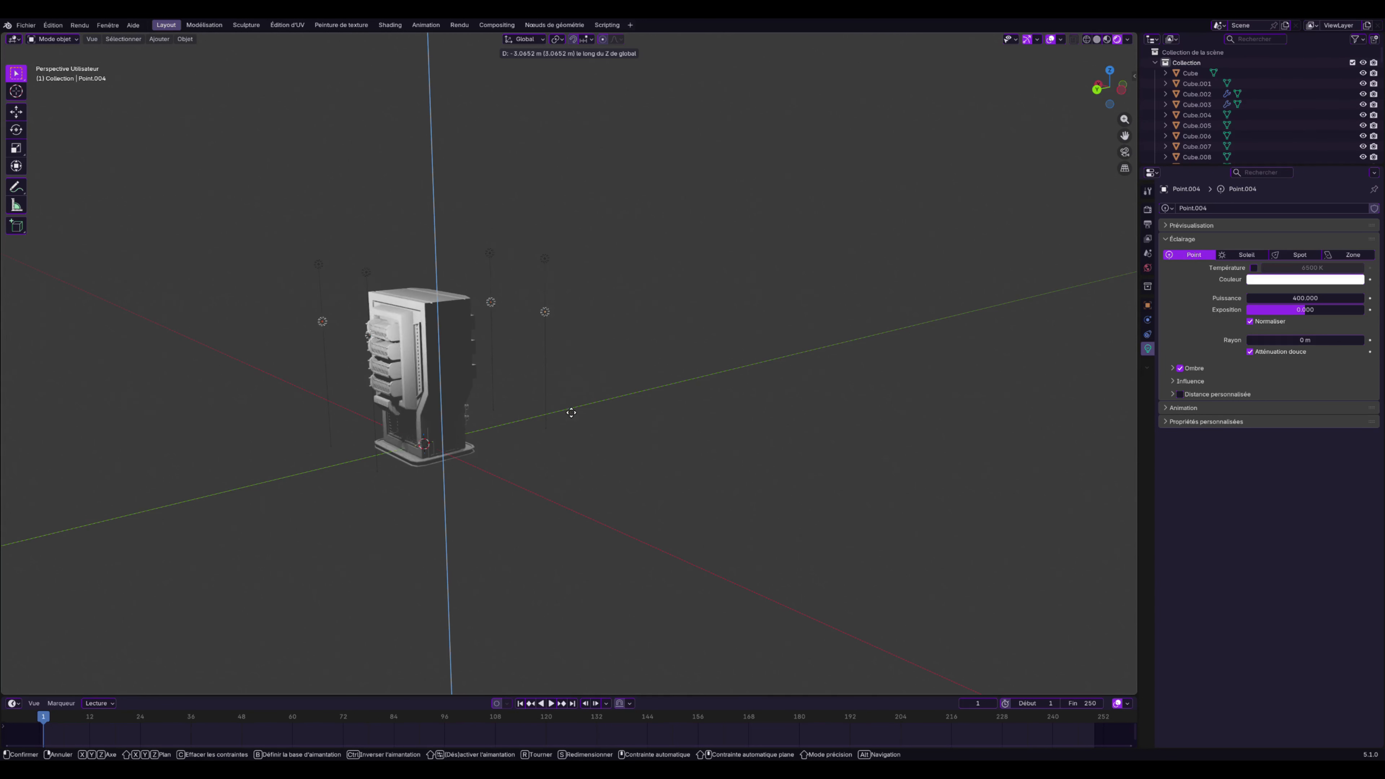
pyautogui.click(575, 510)
# Duplicate the four lower point lights in place and scale the copies along Y to about 0.7
pyautogui.moveTo(572, 508); pyautogui.dragTo(734, 508, button='middle')
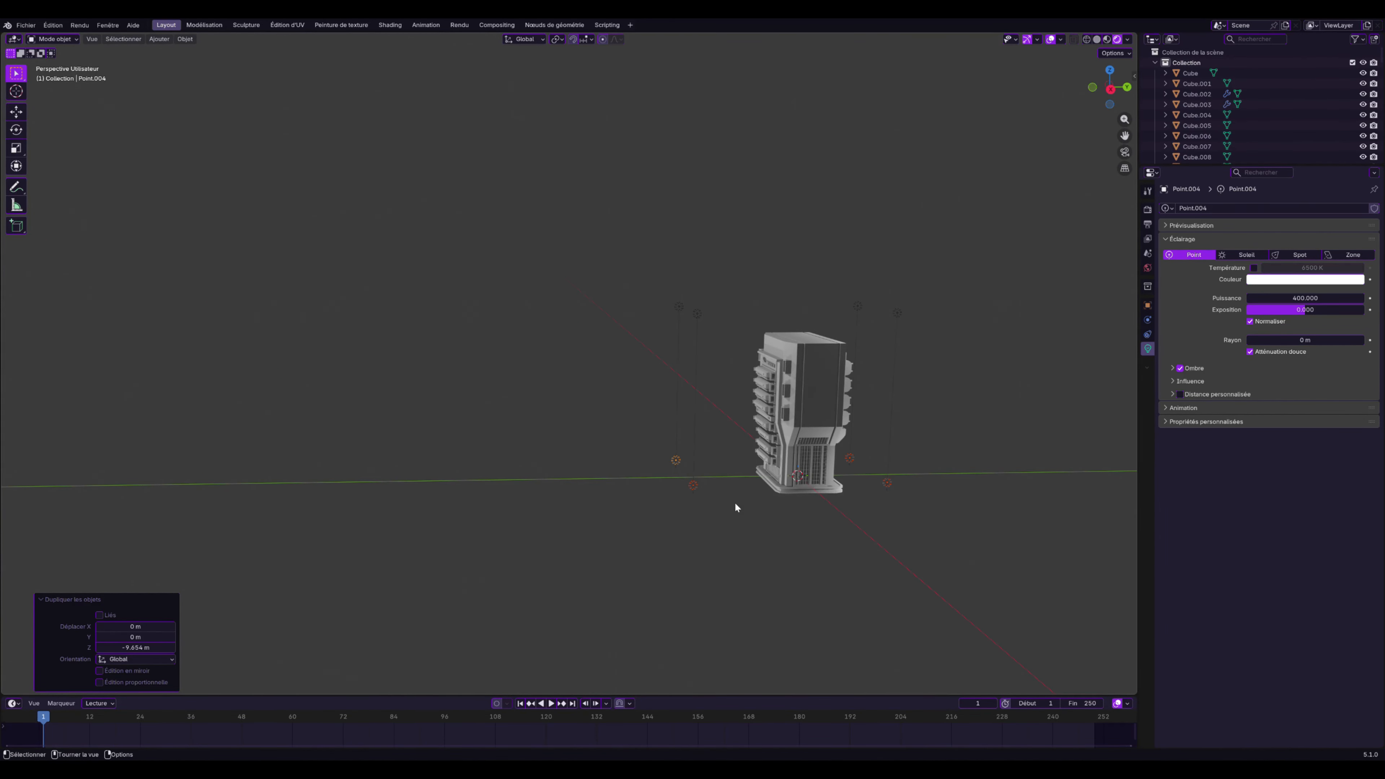
pyautogui.hotkey('shift', 'd')
pyautogui.rightClick(781, 517)
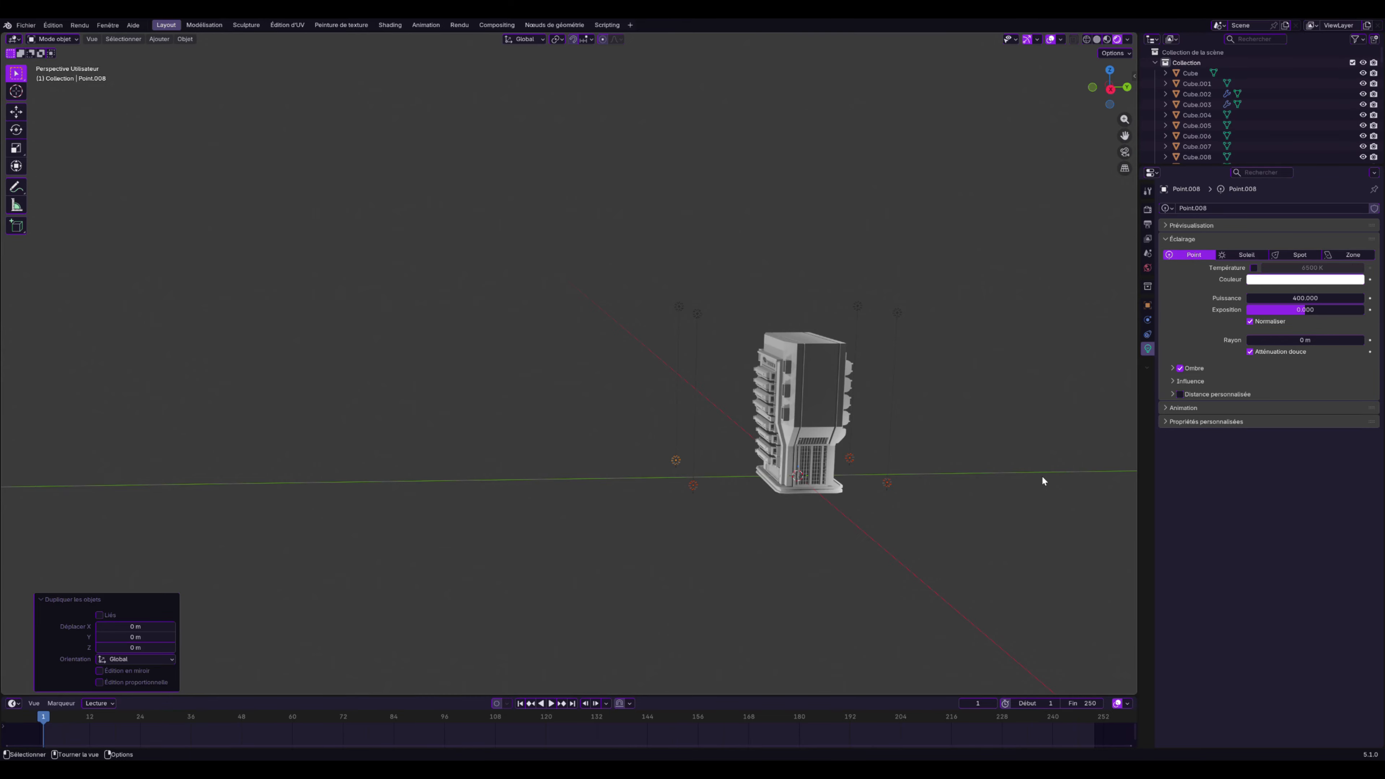
pyautogui.press('s')
pyautogui.press('y')
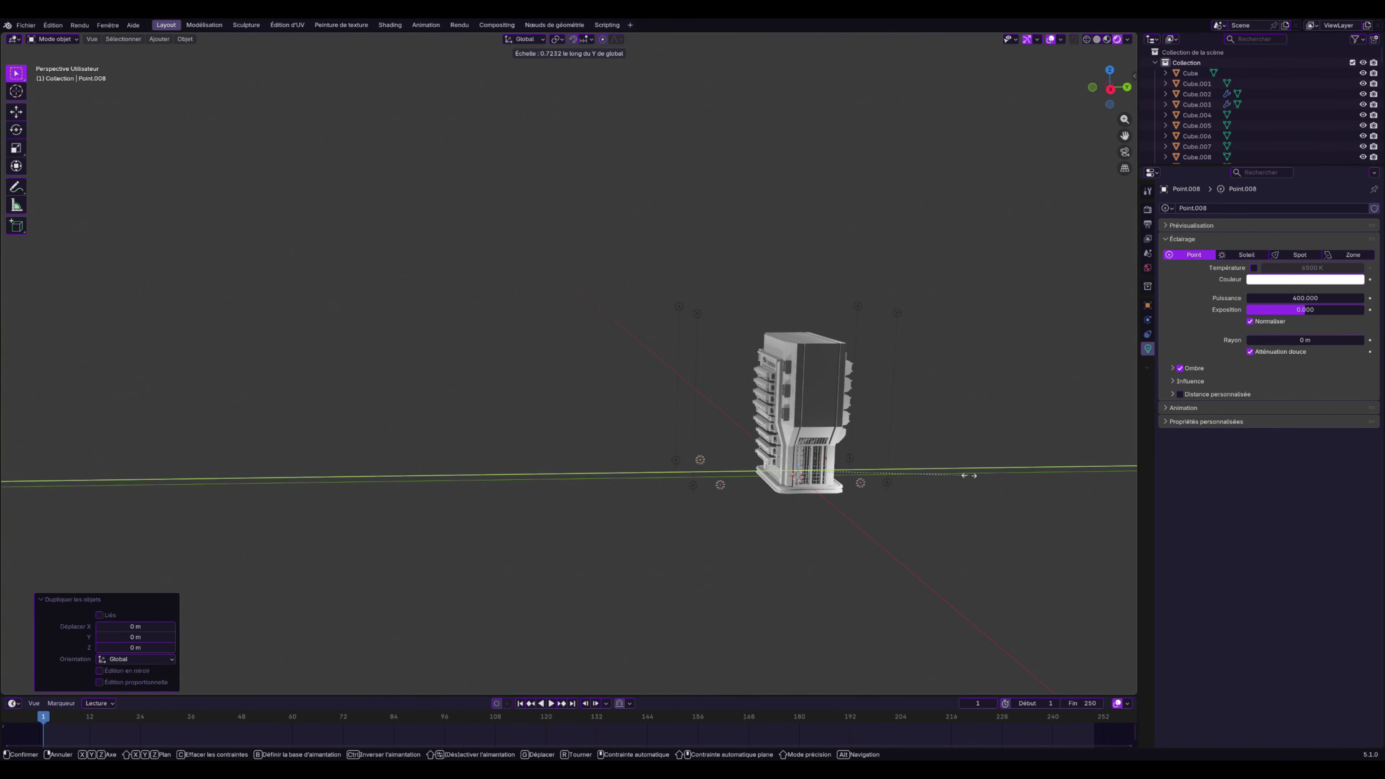
pyautogui.click(960, 472)
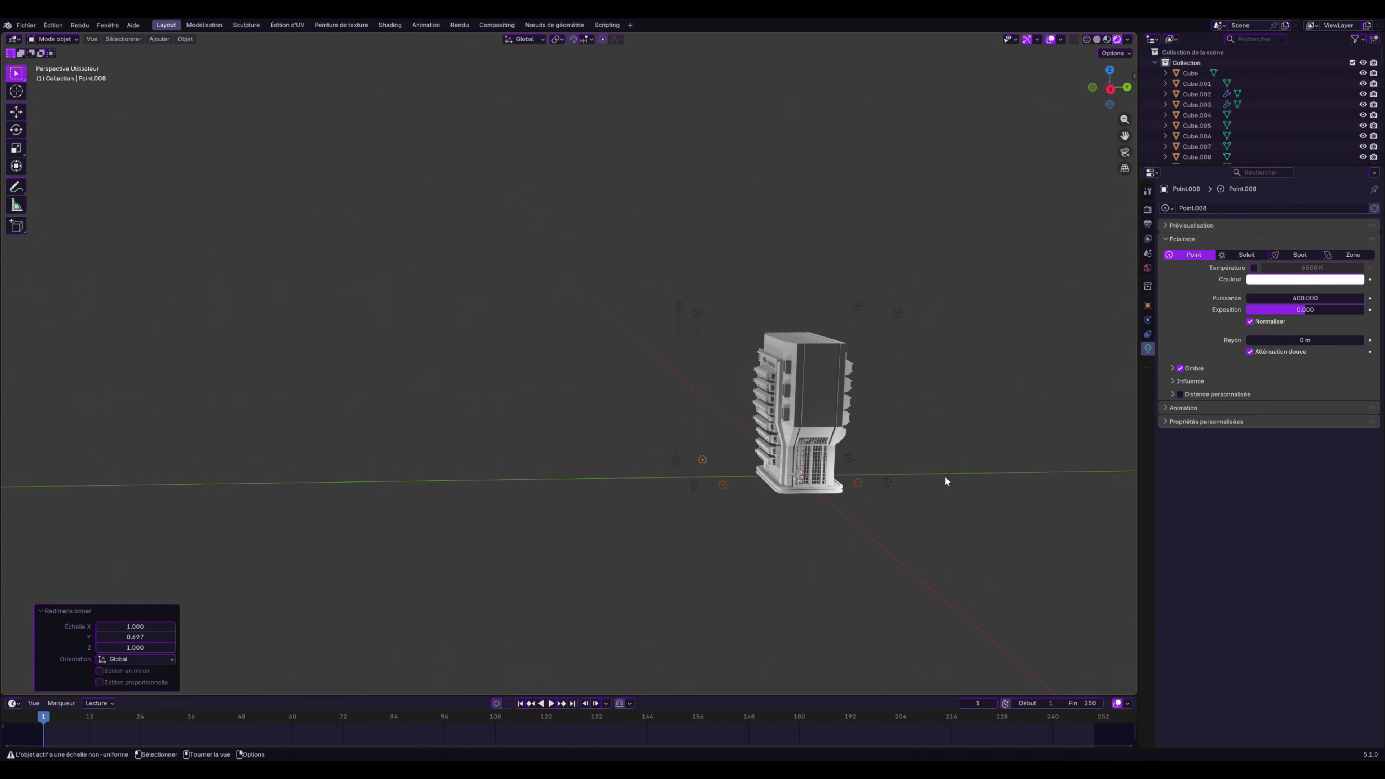
# Lower the newly scaled point lights about 1.37 m along Z, beneath the building's base
pyautogui.press('g')
pyautogui.press('z')
pyautogui.click(949, 498)
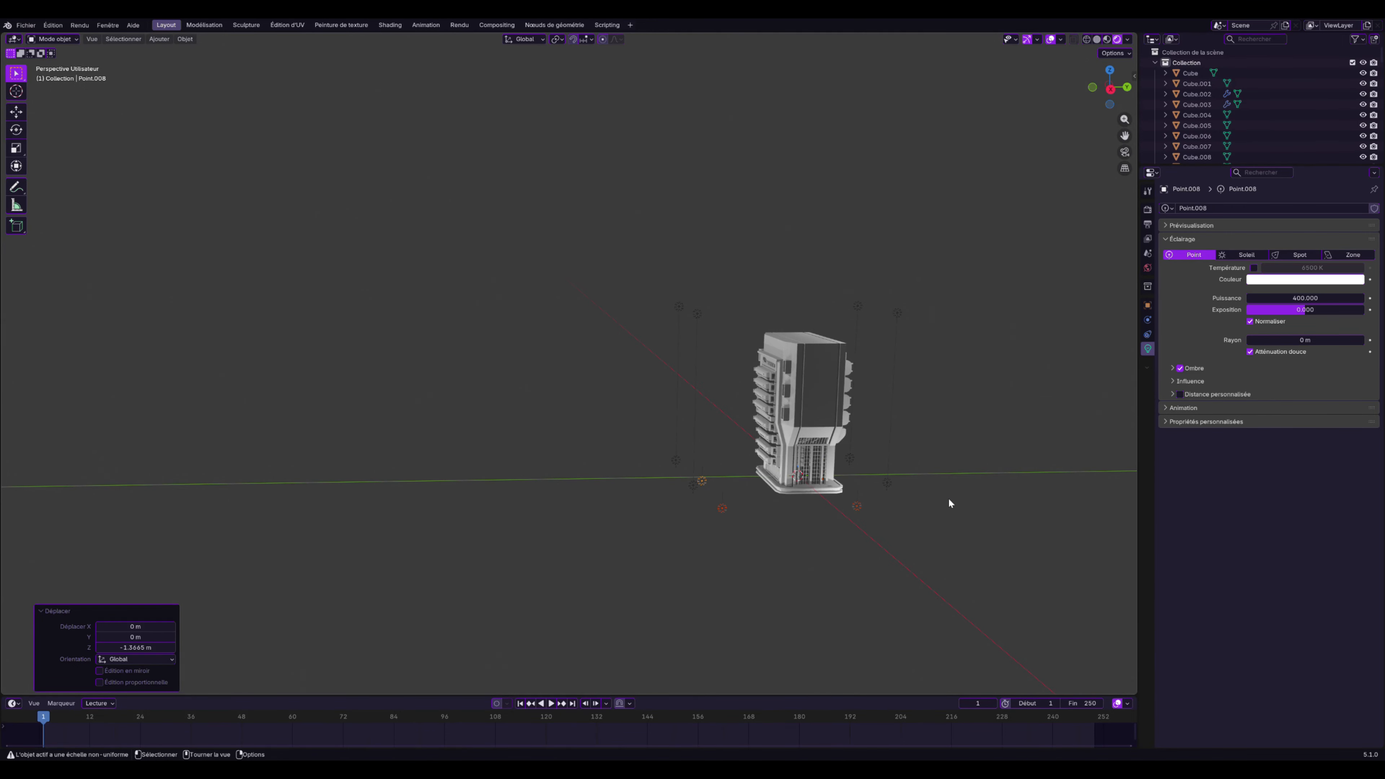
# Switch the scene's render engine to Cycles
pyautogui.moveTo(948, 497); pyautogui.dragTo(894, 450, button='middle')
pyautogui.click(1147, 209)
pyautogui.click(1313, 208)
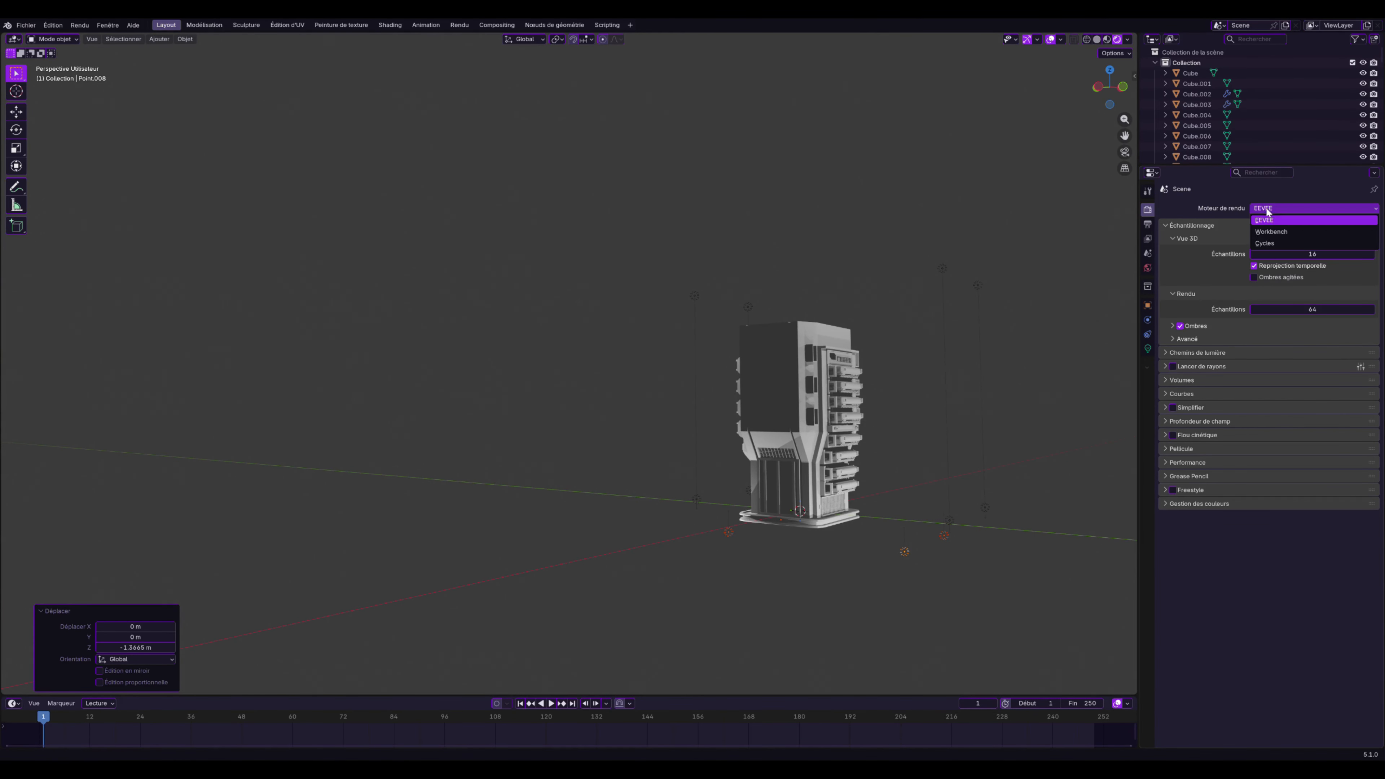
pyautogui.click(1270, 243)
# Set the power of the upper light named Point, at the balcony facade's left corner, to 200
pyautogui.moveTo(916, 393); pyautogui.dragTo(713, 397, button='middle')
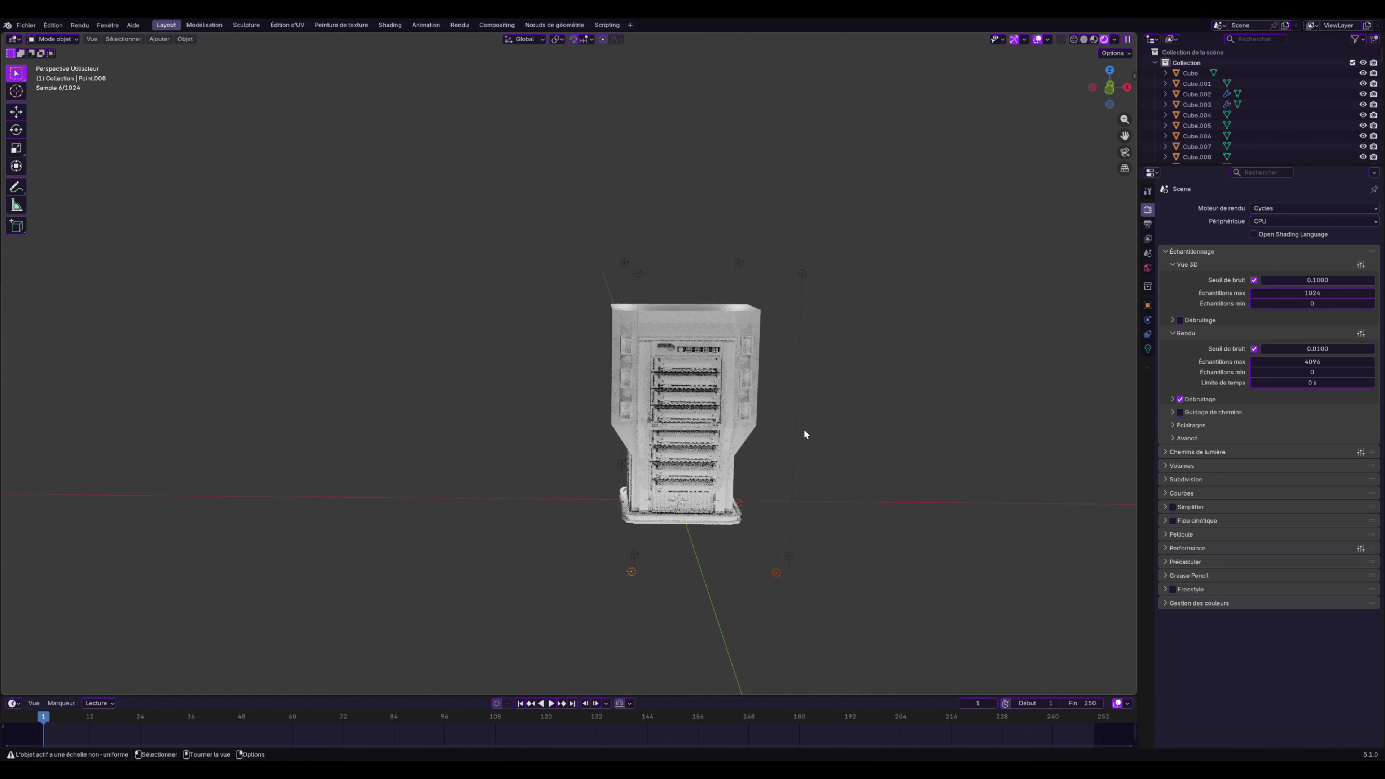
pyautogui.moveTo(804, 435); pyautogui.dragTo(627, 584, button='middle')
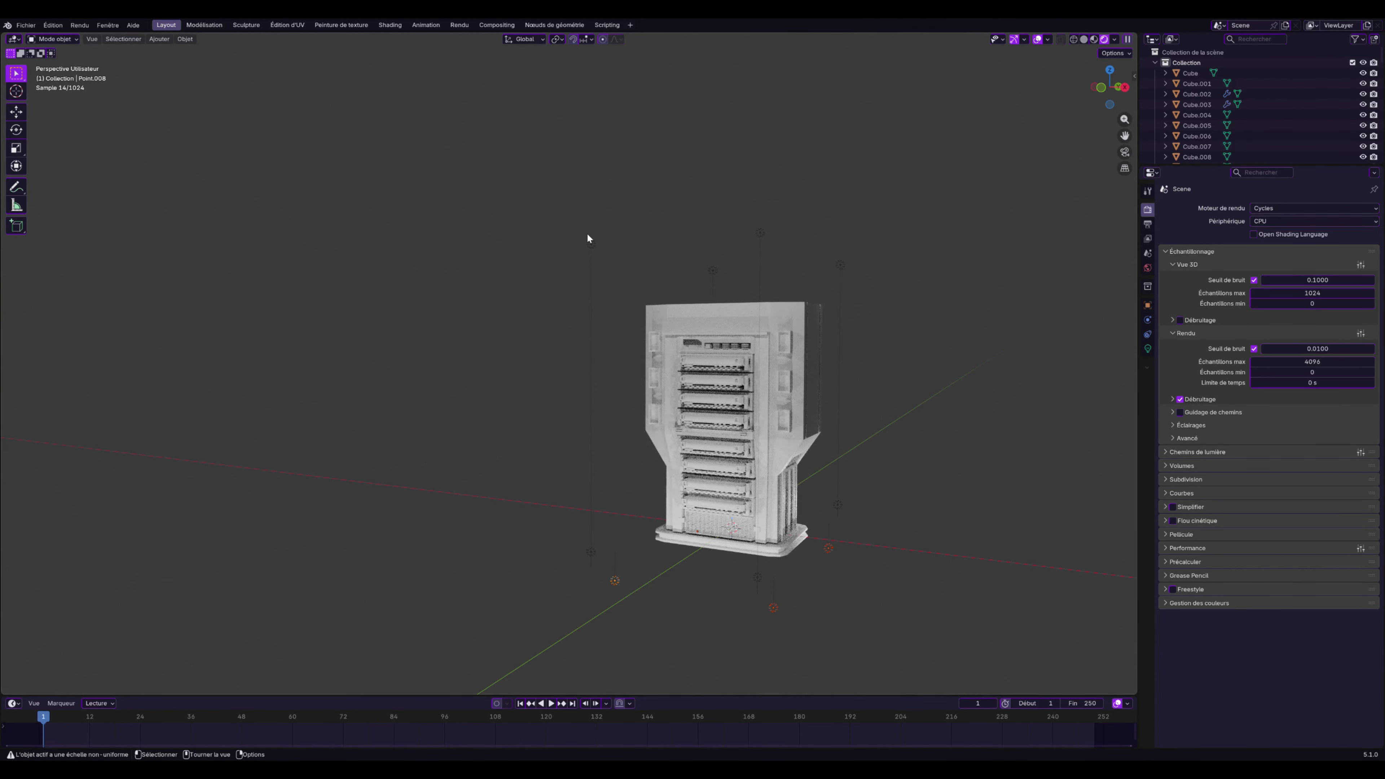
pyautogui.click(591, 244)
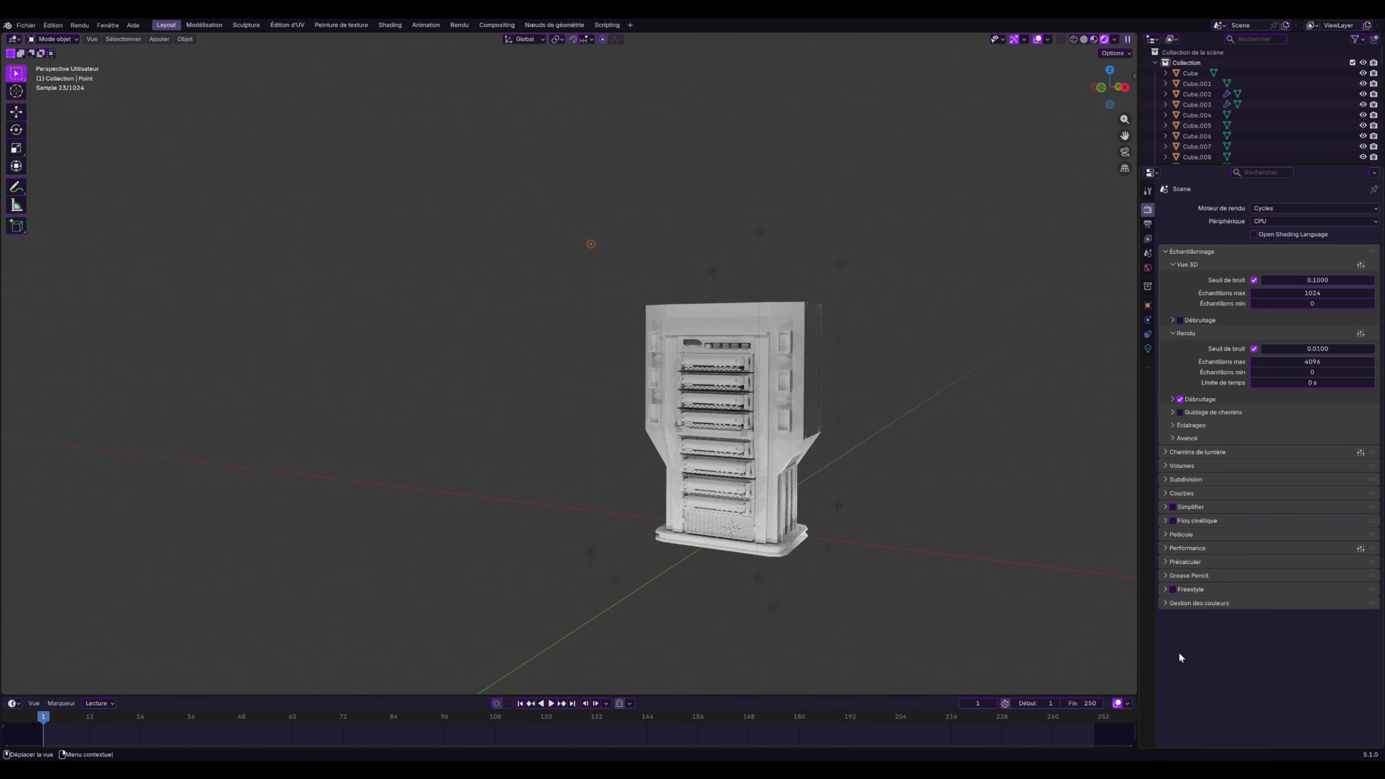
pyautogui.click(1148, 349)
pyautogui.click(1293, 299)
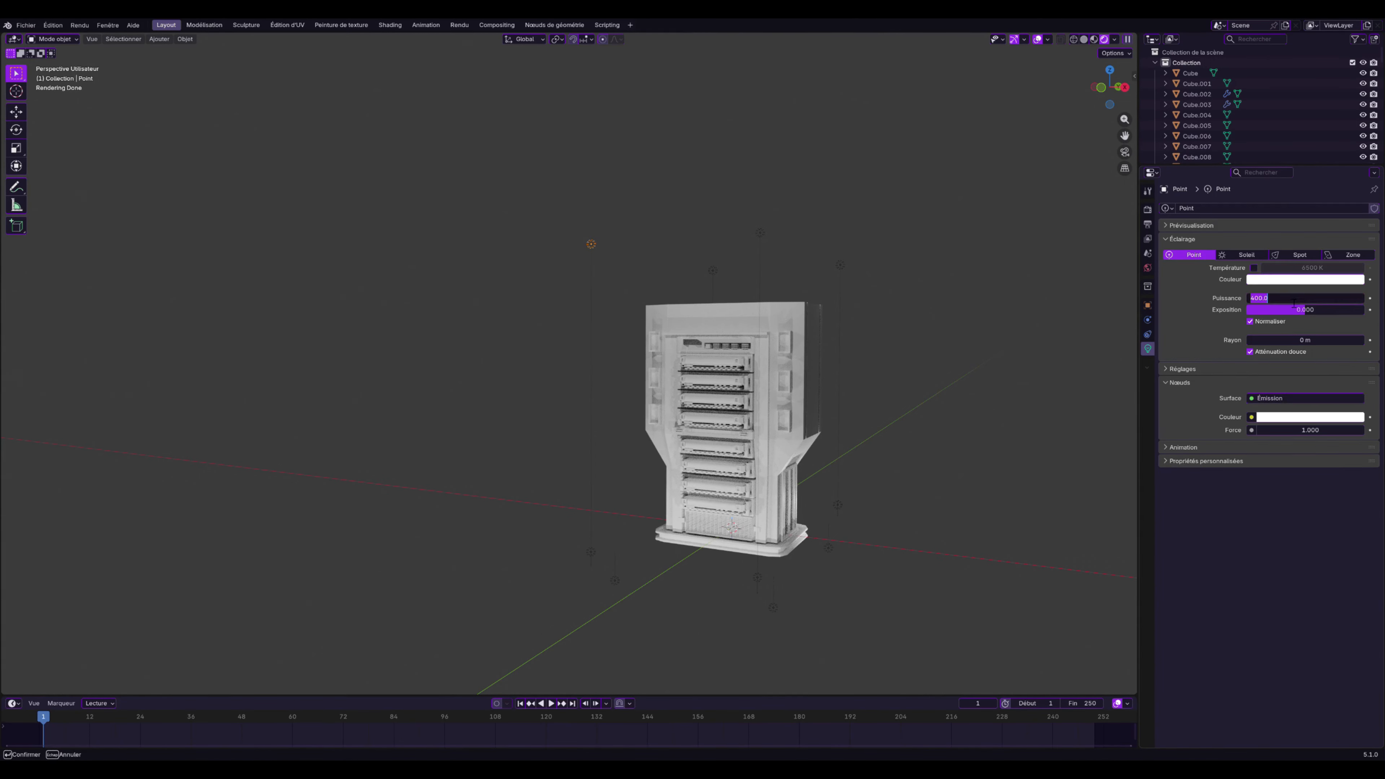
pyautogui.write('200')
pyautogui.press('Return')
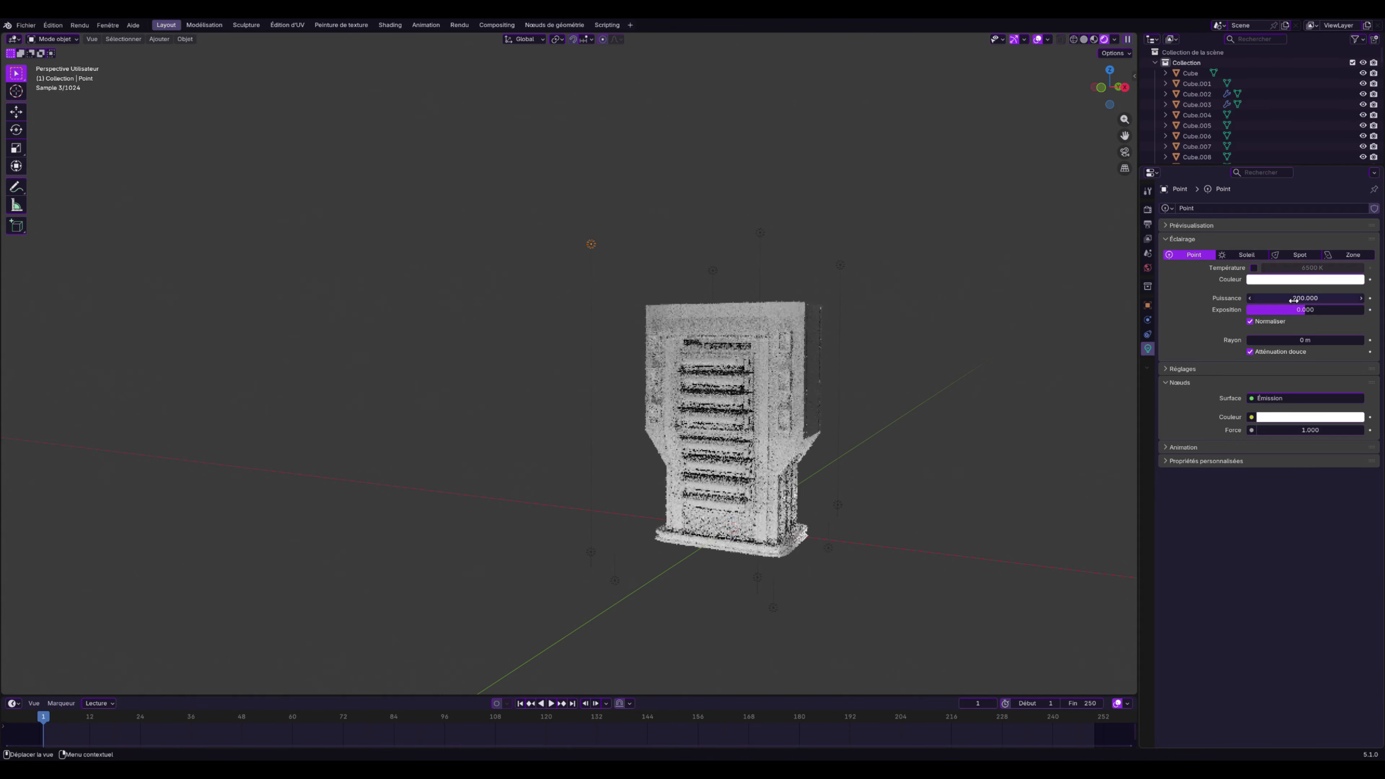
# Set the power of the lowest light behind the building, Point.011, to 300
pyautogui.click(828, 548)
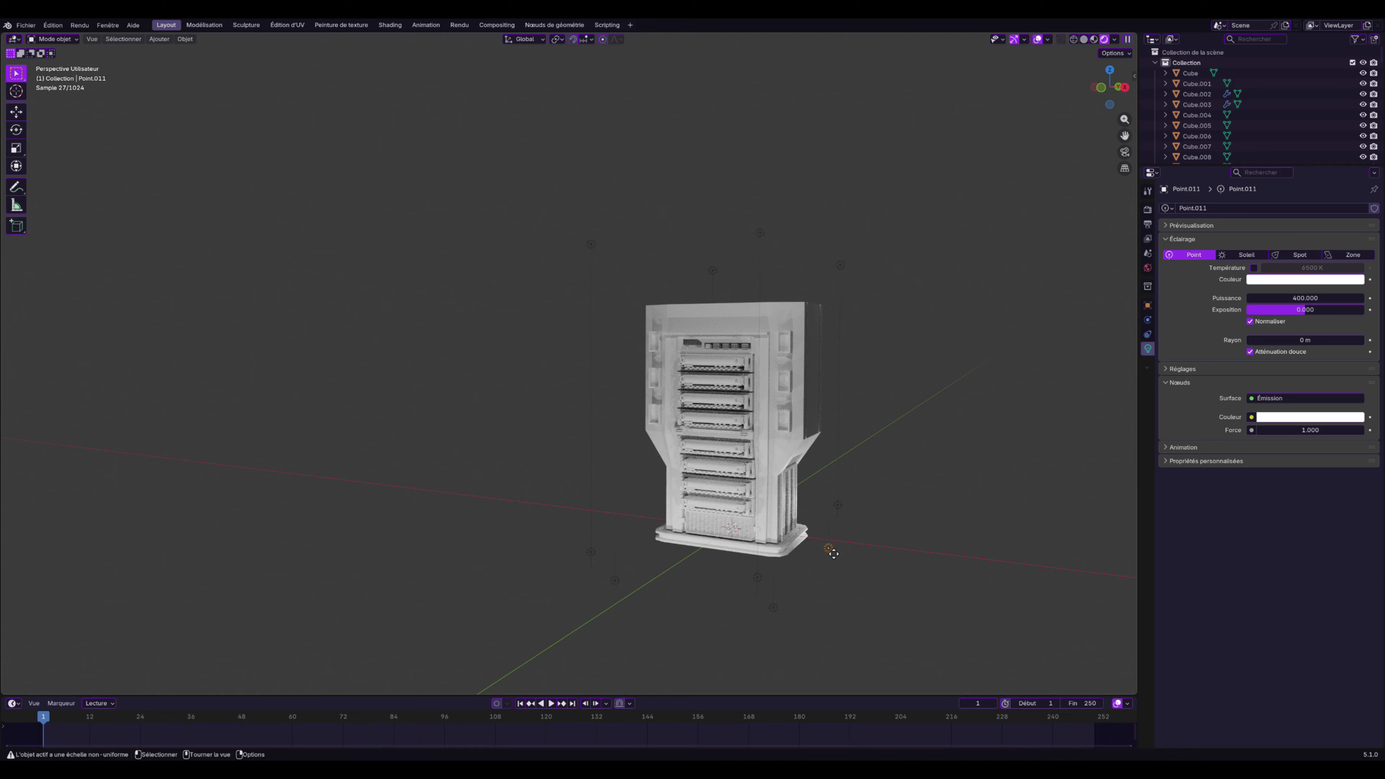
pyautogui.doubleClick(1278, 301)
pyautogui.write('300')
pyautogui.press('Return')
# Set the power of the rear facade's upper light Point.002 and the lowest light beneath it, Point.010, to 200 each
pyautogui.moveTo(732, 458); pyautogui.dragTo(581, 471, button='middle')
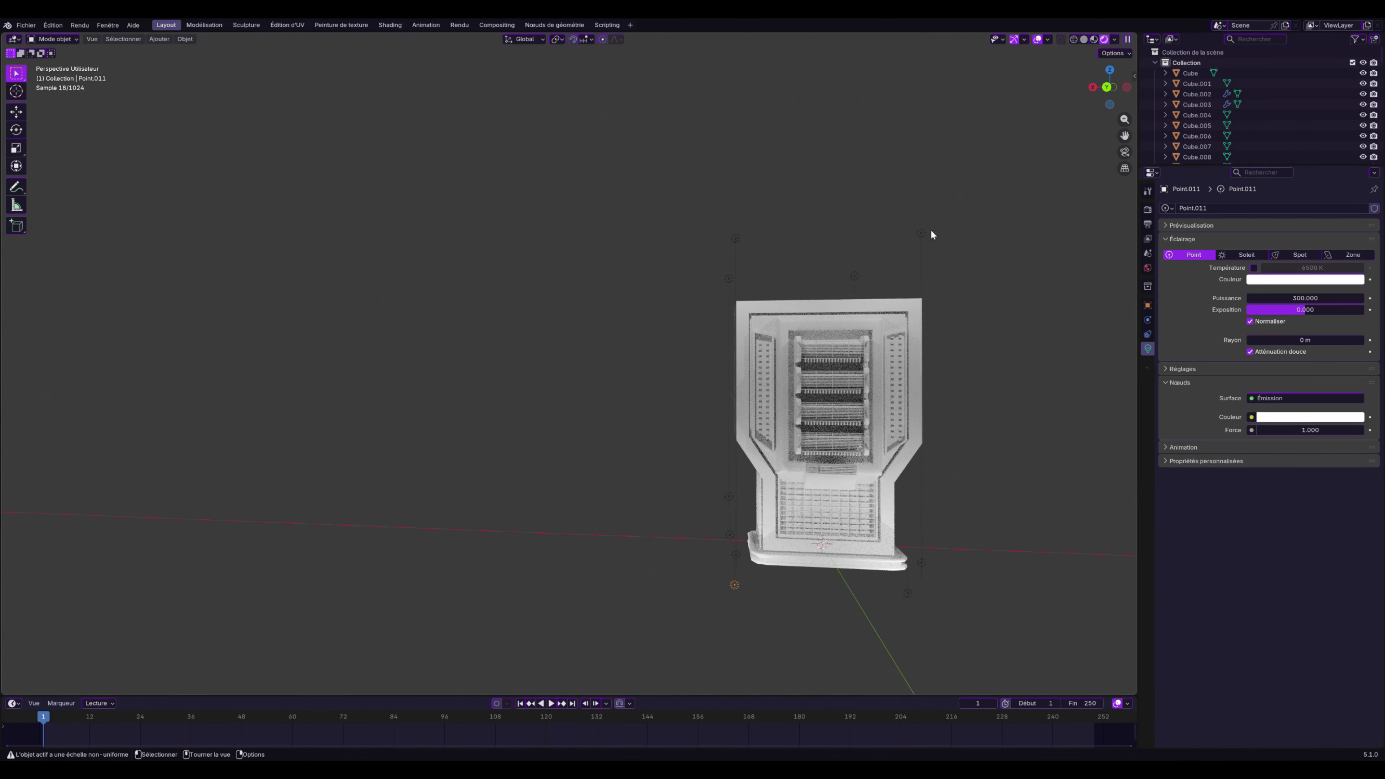
pyautogui.click(922, 235)
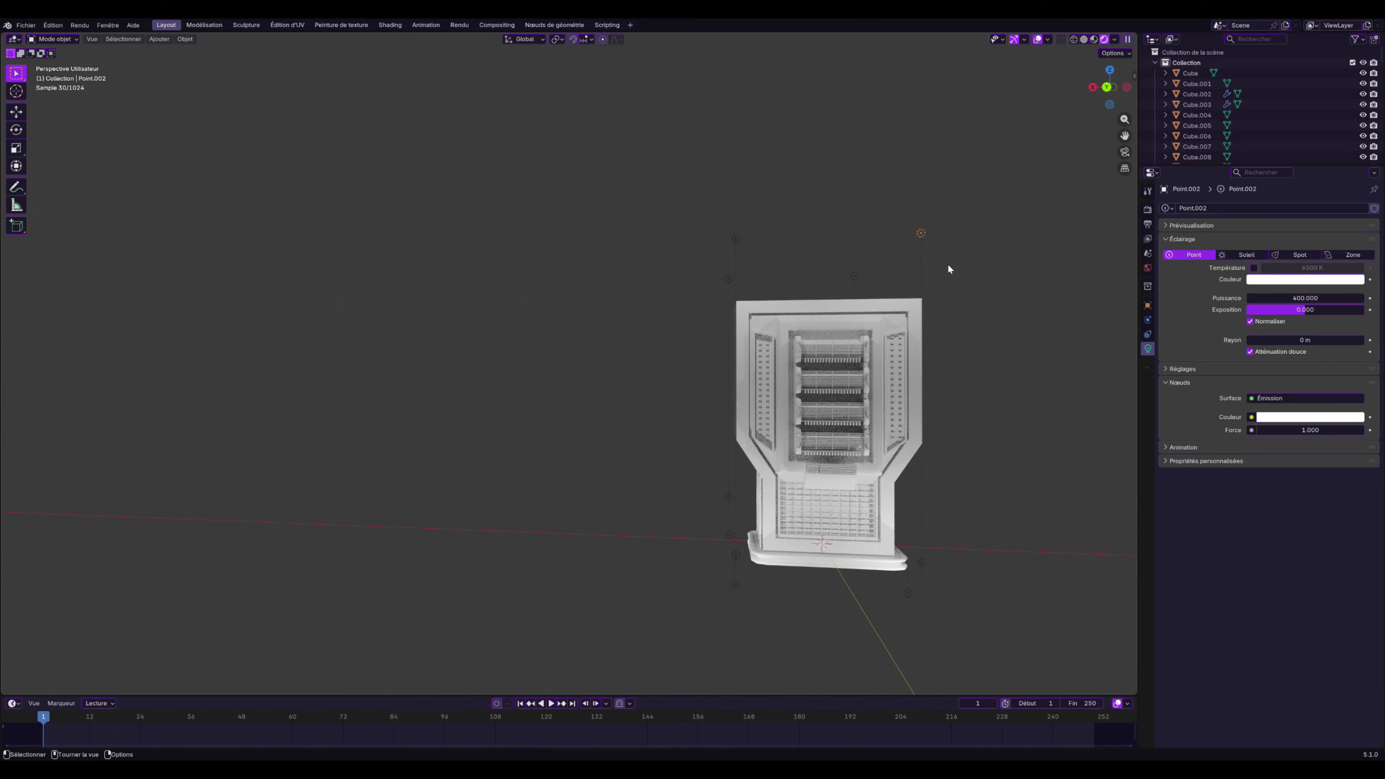
pyautogui.click(1280, 298)
pyautogui.write('200')
pyautogui.press('Return')
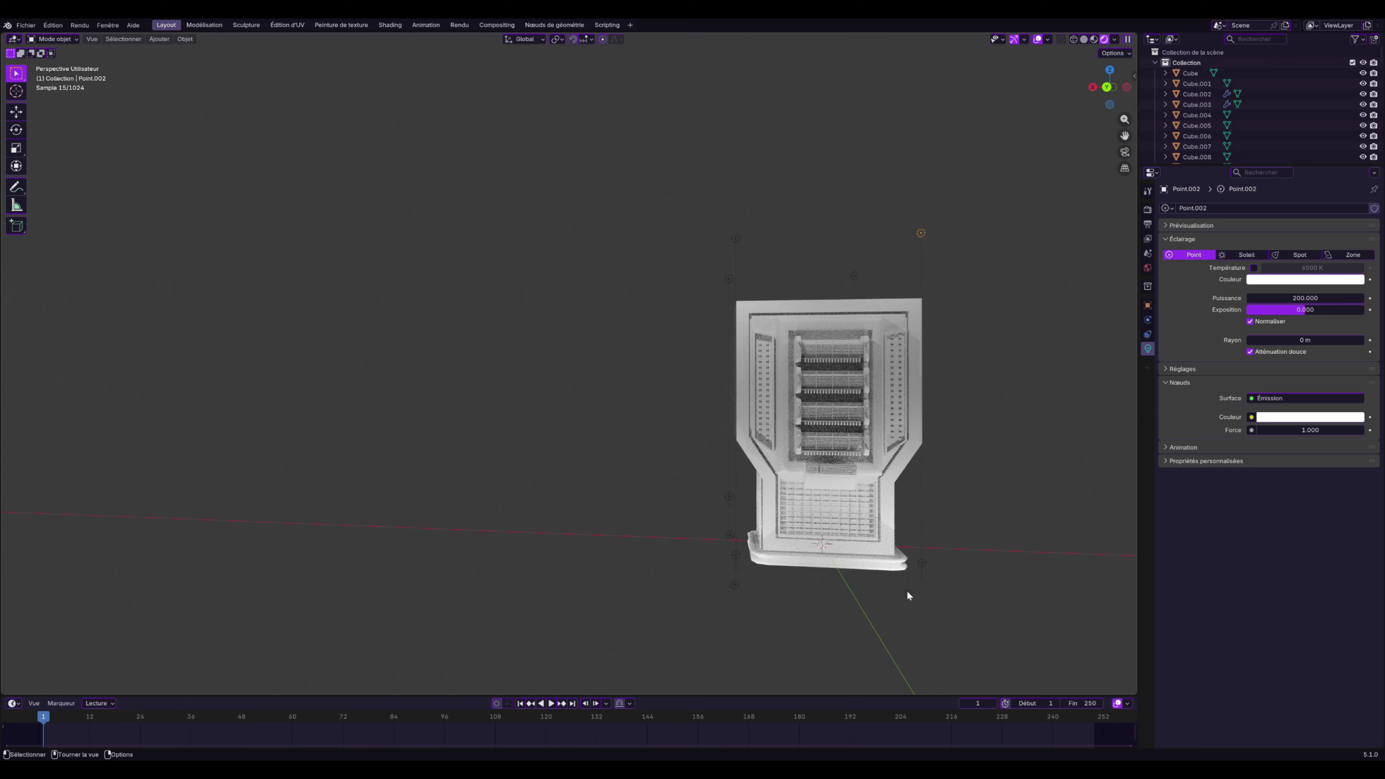
pyautogui.click(906, 593)
pyautogui.click(1327, 298)
pyautogui.write('200')
pyautogui.press('Return')
# Set the power of the rear facade's other lowest light, Point.011, to 200
pyautogui.scroll(-1, 754, 559)
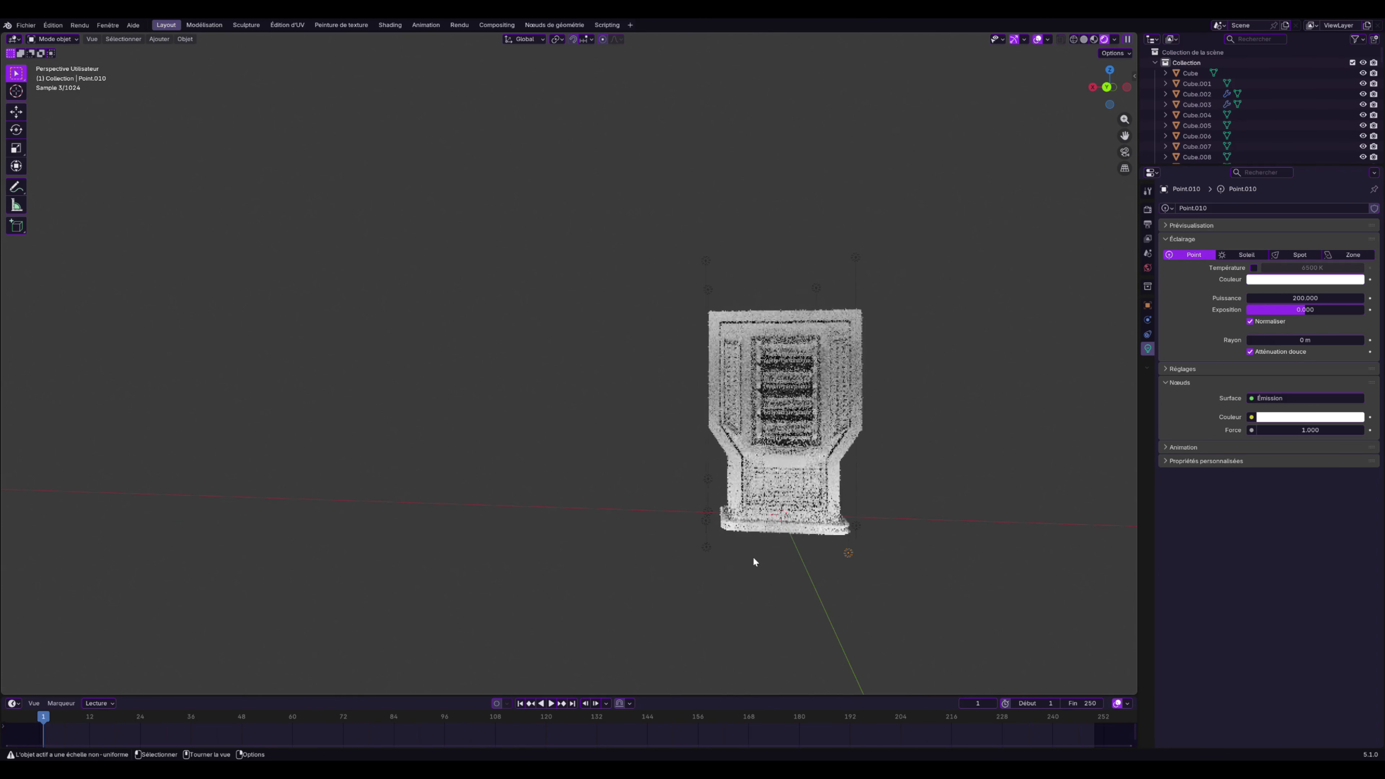
pyautogui.click(706, 548)
pyautogui.click(1279, 299)
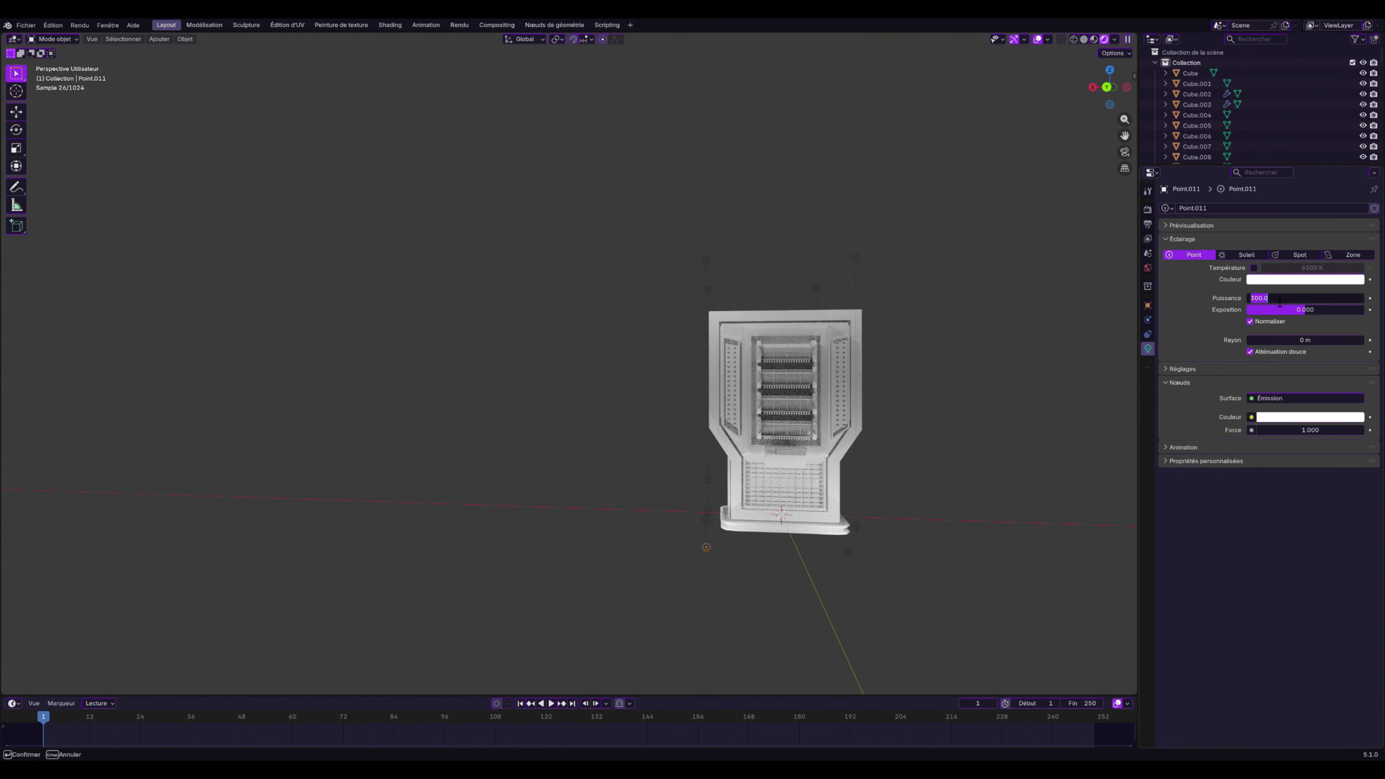
pyautogui.write('200')
pyautogui.press('Return')
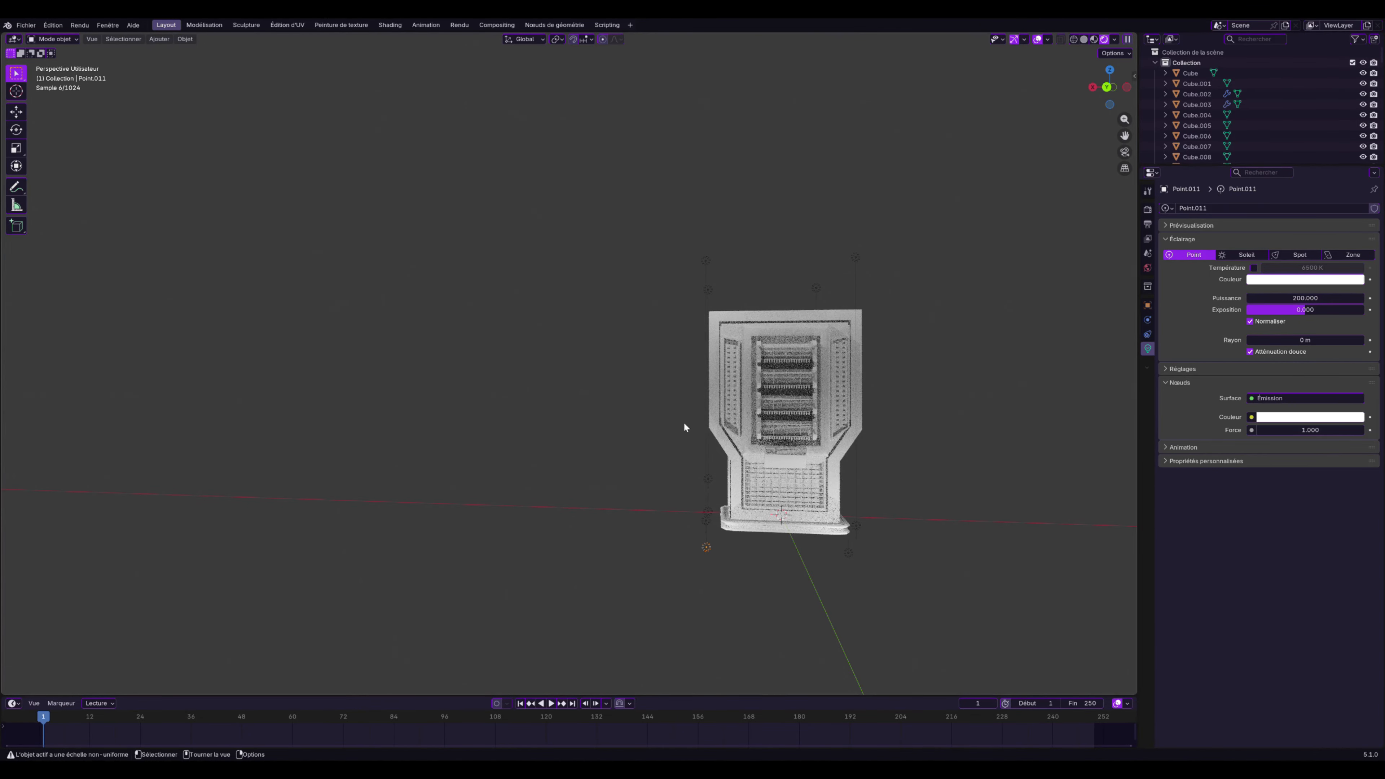
# Set the power of the lowest light at the balcony facade's left corner, Point.008, to 200
pyautogui.moveTo(685, 427); pyautogui.dragTo(597, 604, button='middle')
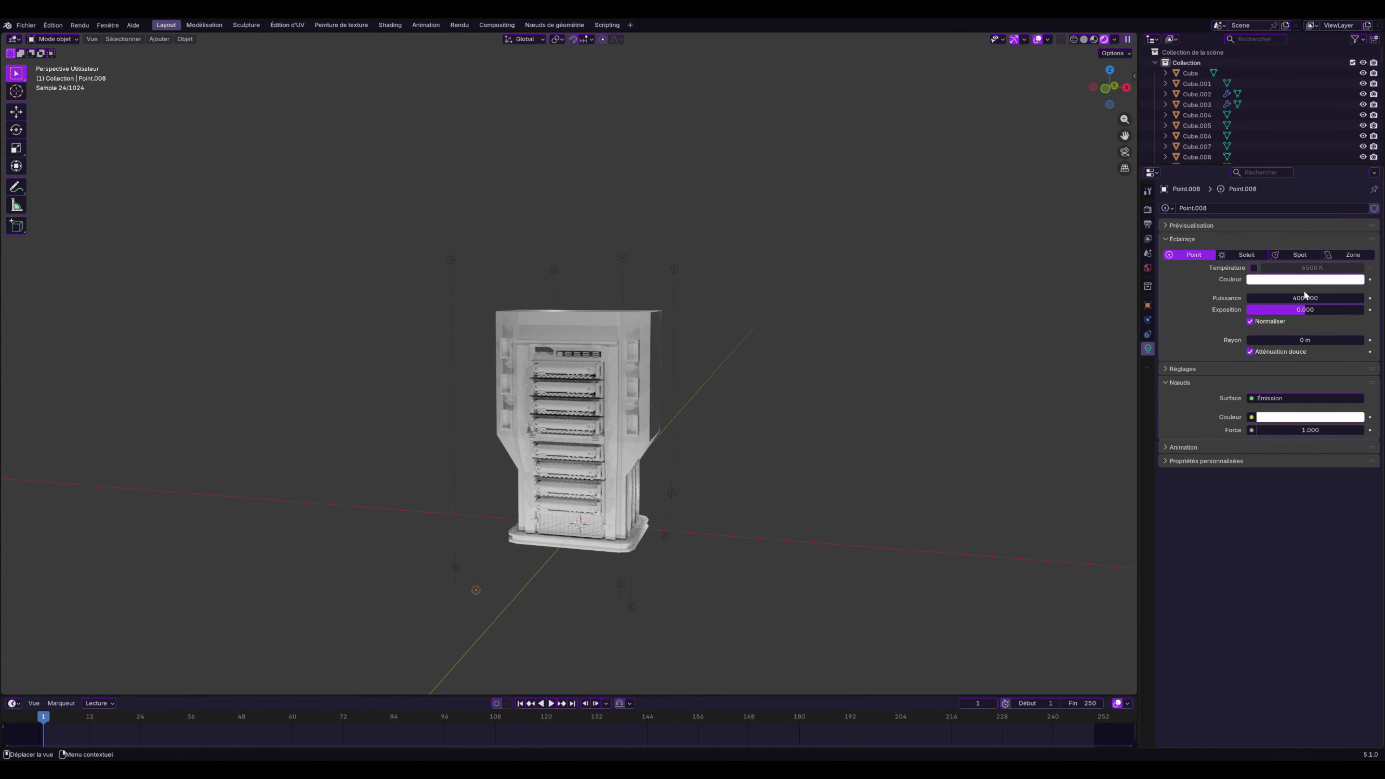
pyautogui.click(1290, 301)
pyautogui.write('200')
pyautogui.press('Return')
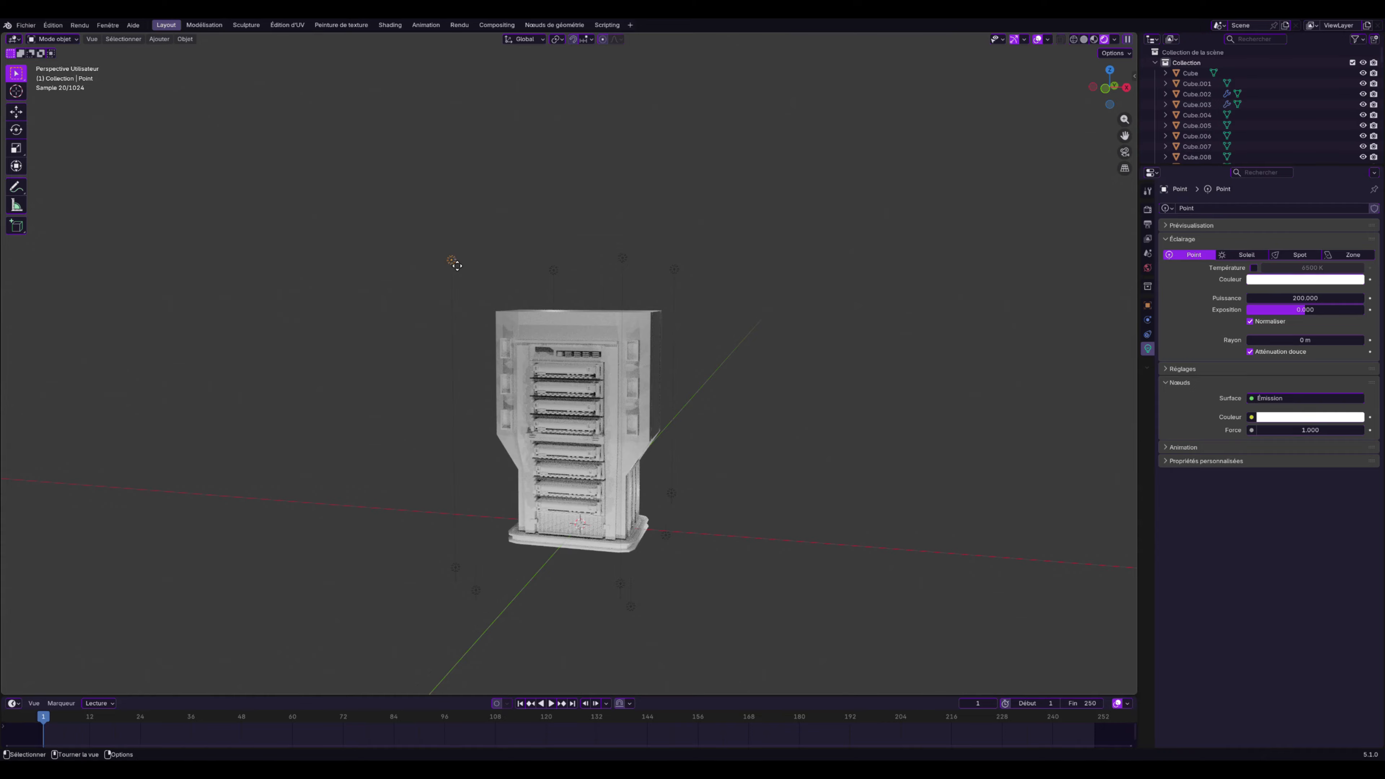
# Set the power of the balcony facade's upper right light Point.001 and the lower light Point.005 to 200 each
pyautogui.click(623, 258)
pyautogui.click(1318, 298)
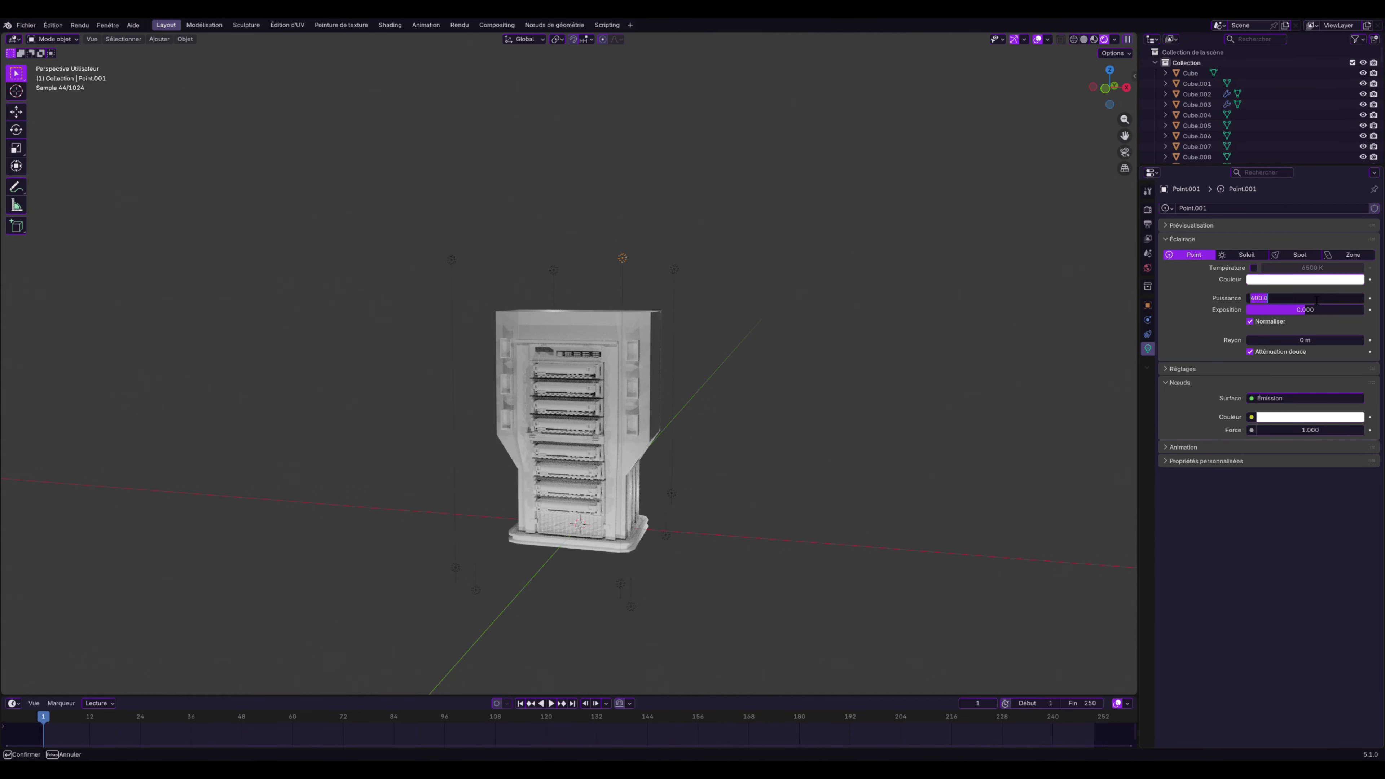
pyautogui.press('Return')
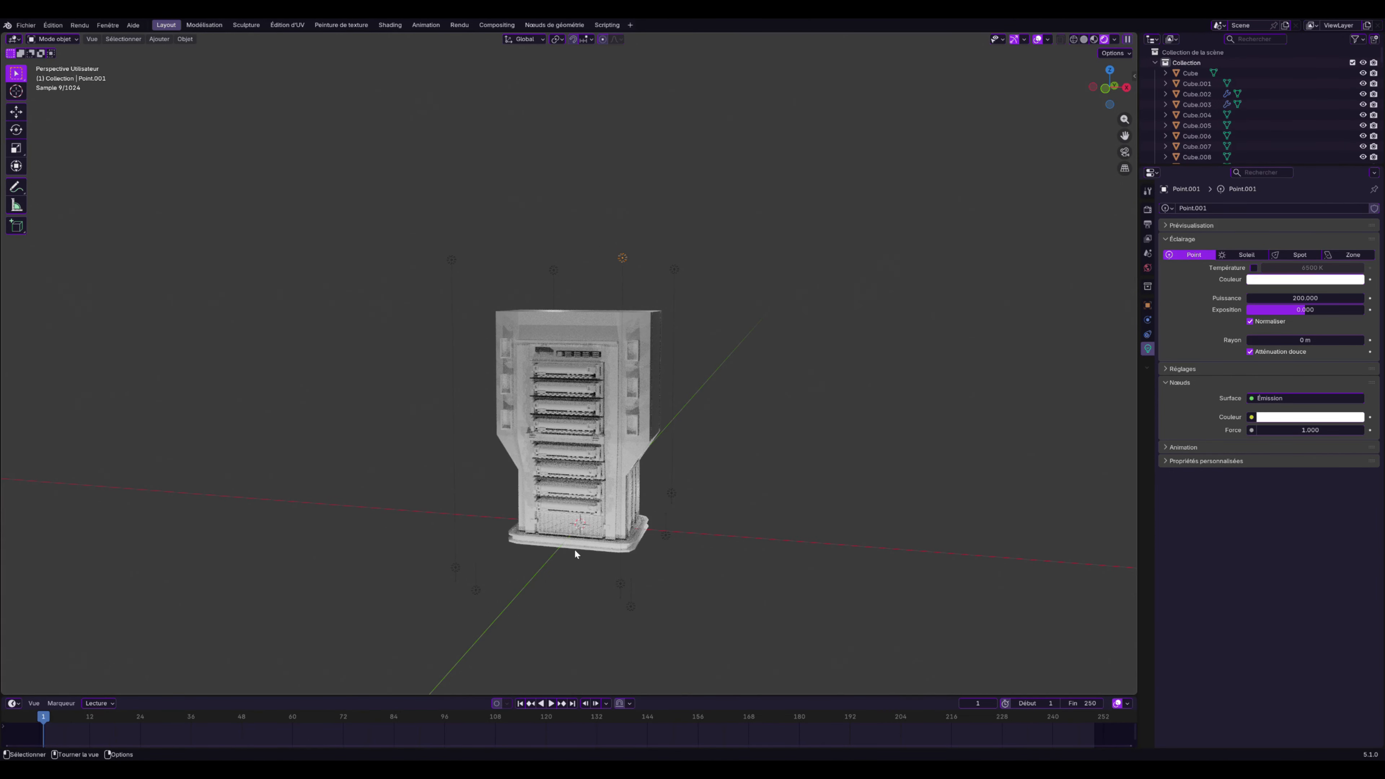
pyautogui.click(1333, 299)
pyautogui.press('Return')
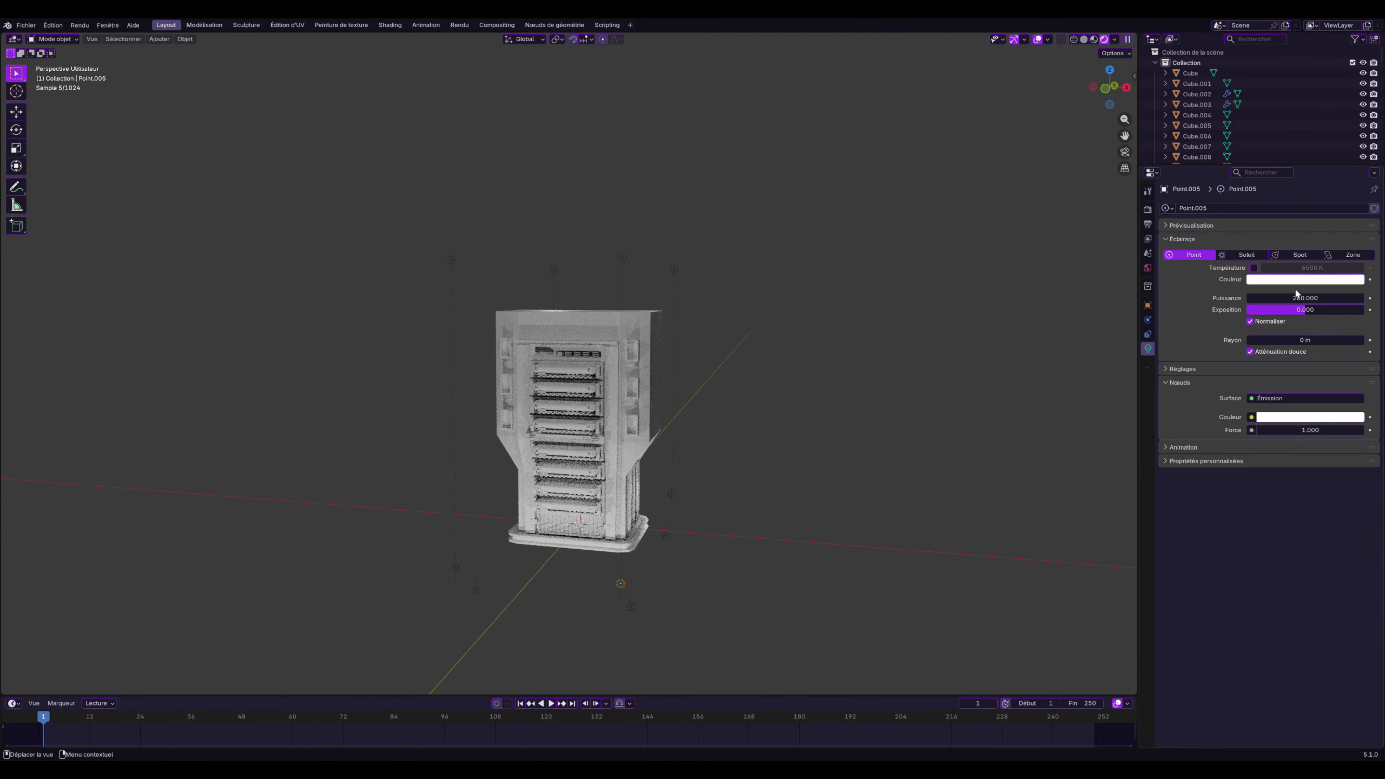
# Set the power of the lowest light at the balcony facade's right corner, Point.009, to 200
pyautogui.click(631, 606)
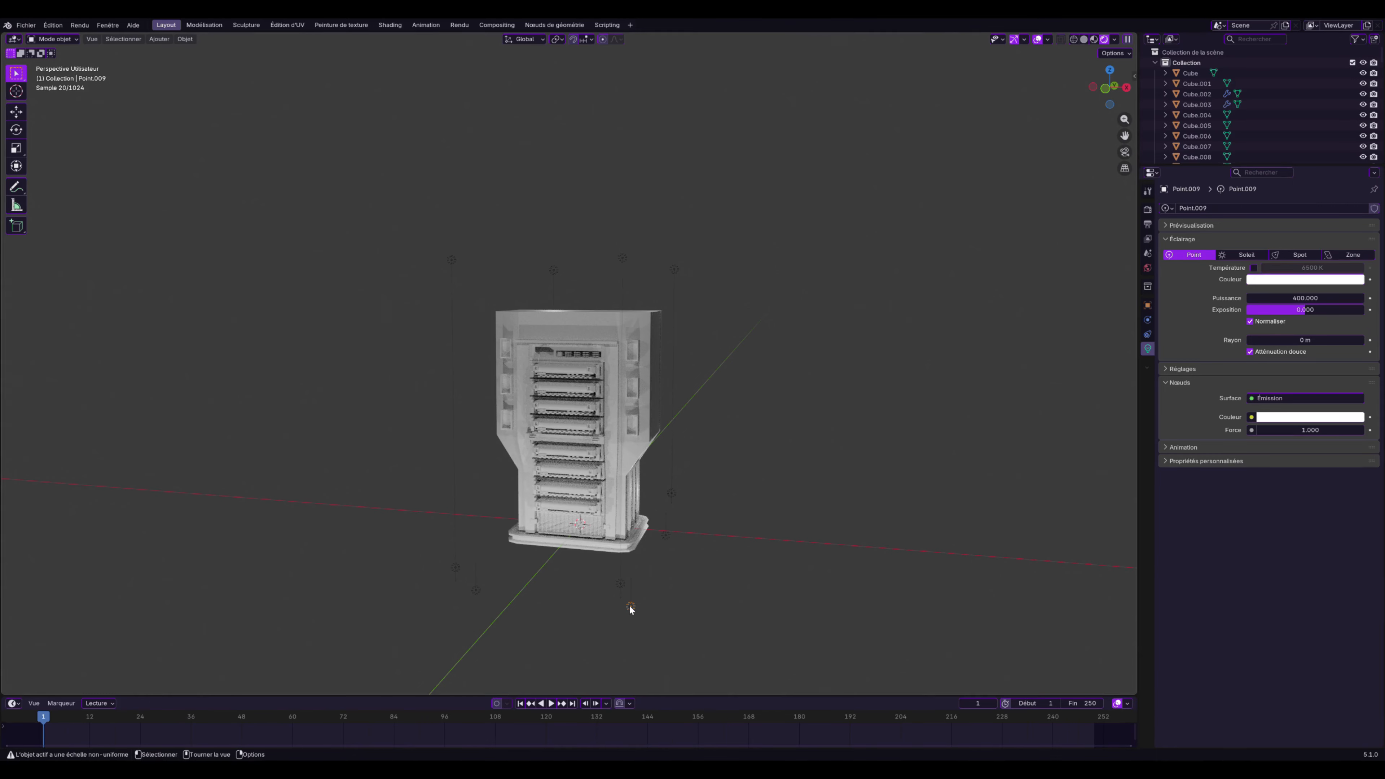
pyautogui.click(1279, 299)
pyautogui.write('200')
pyautogui.press('Return')
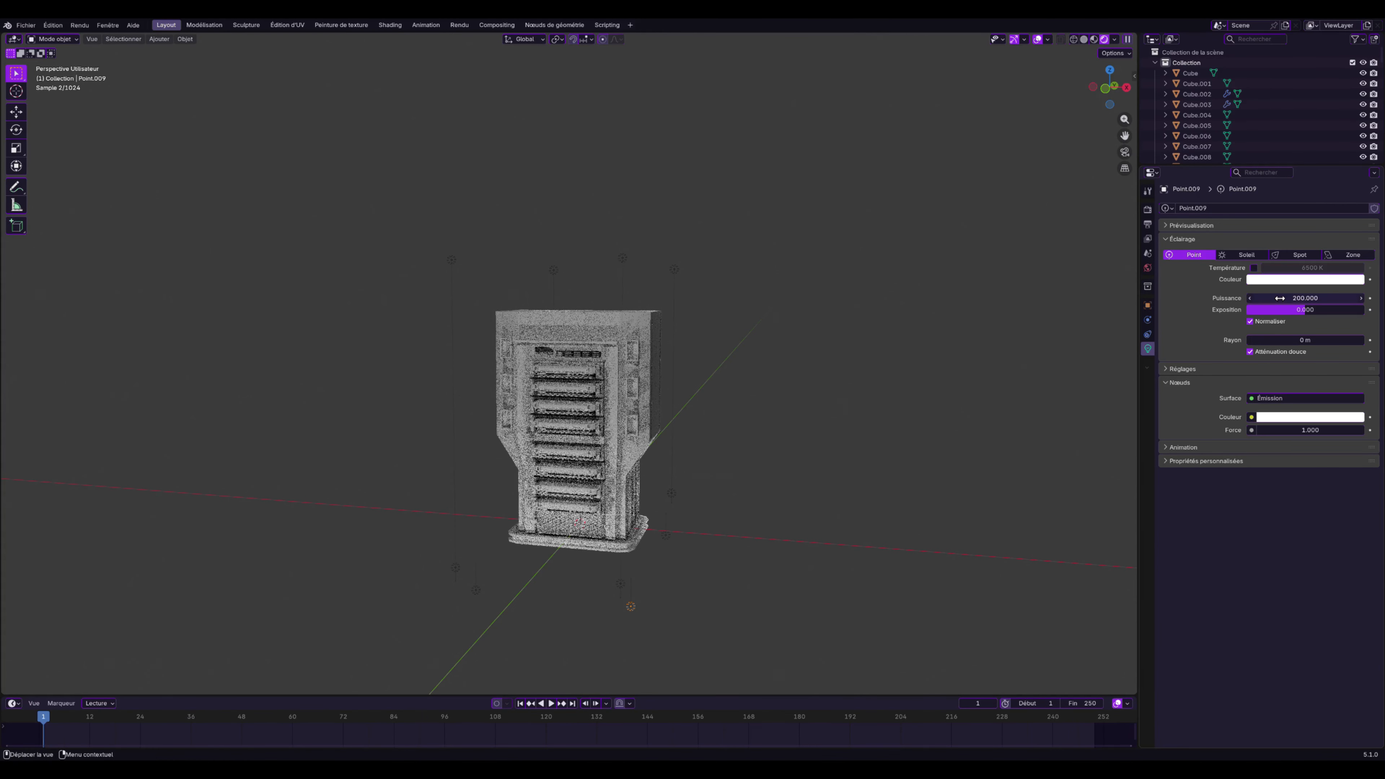
pyautogui.moveTo(611, 431); pyautogui.dragTo(760, 459, button='middle')
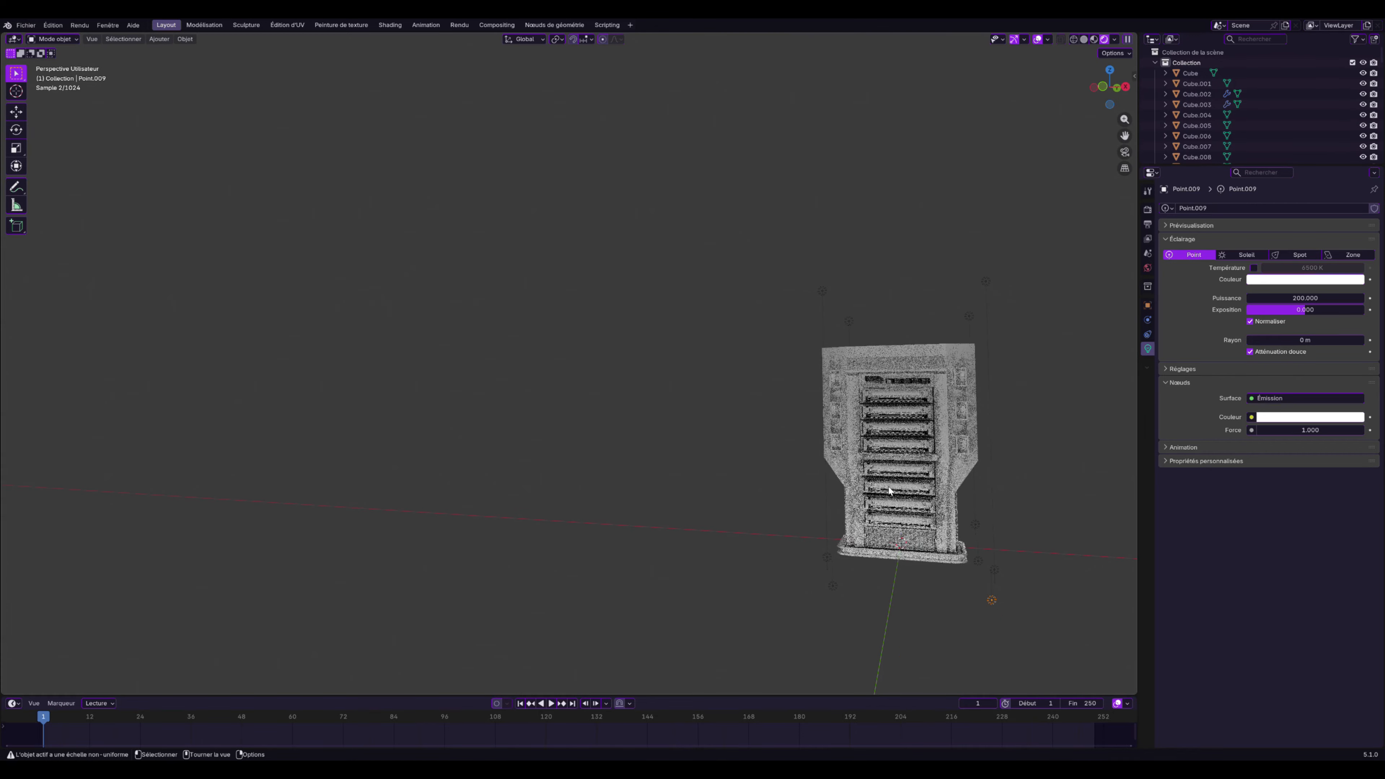
pyautogui.scroll(3, 987, 485)
pyautogui.keyDown('shift'); pyautogui.moveTo(987, 485); pyautogui.dragTo(567, 412, button='middle'); pyautogui.keyUp('shift')
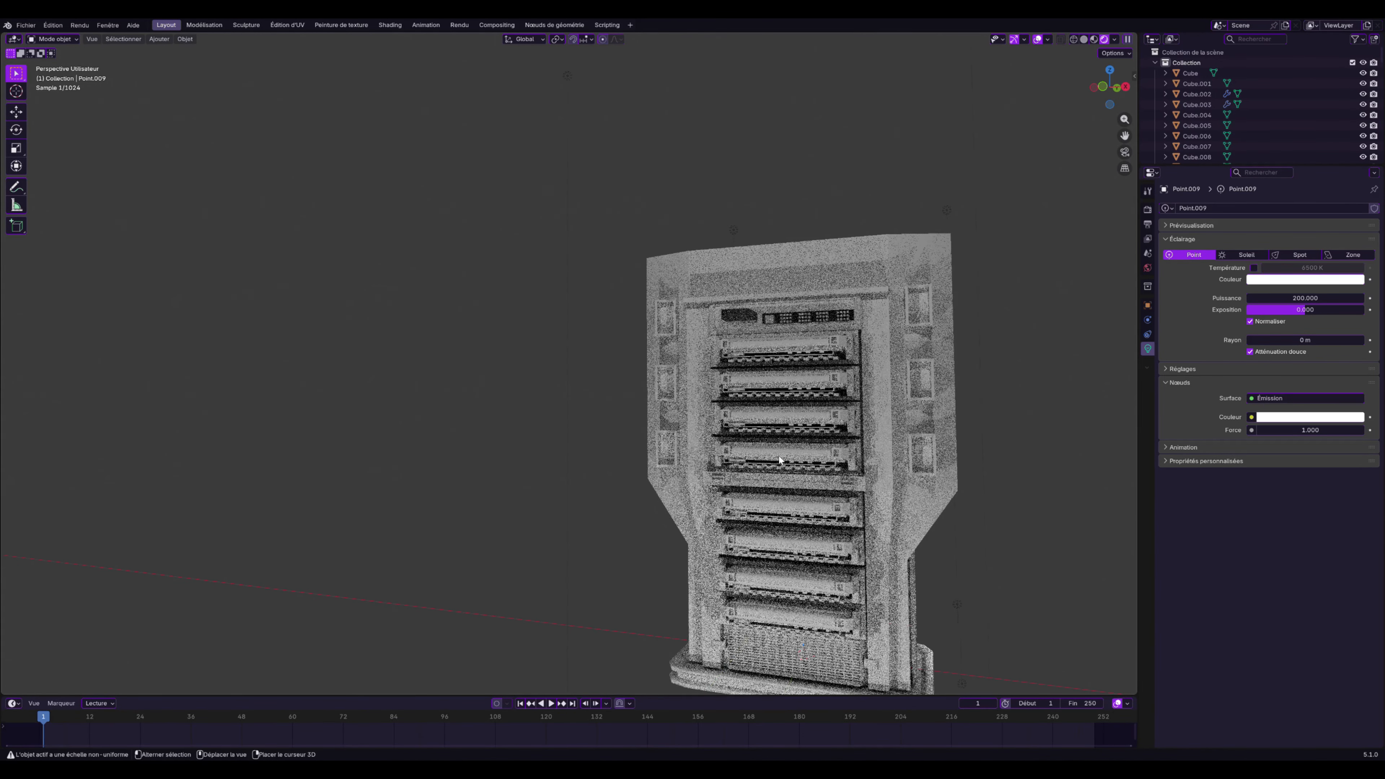
# Enlarge the timeline area beneath the viewport and turn it into a Shader Editor
pyautogui.scroll(-1, 779, 456)
pyautogui.scroll(3, 793, 459)
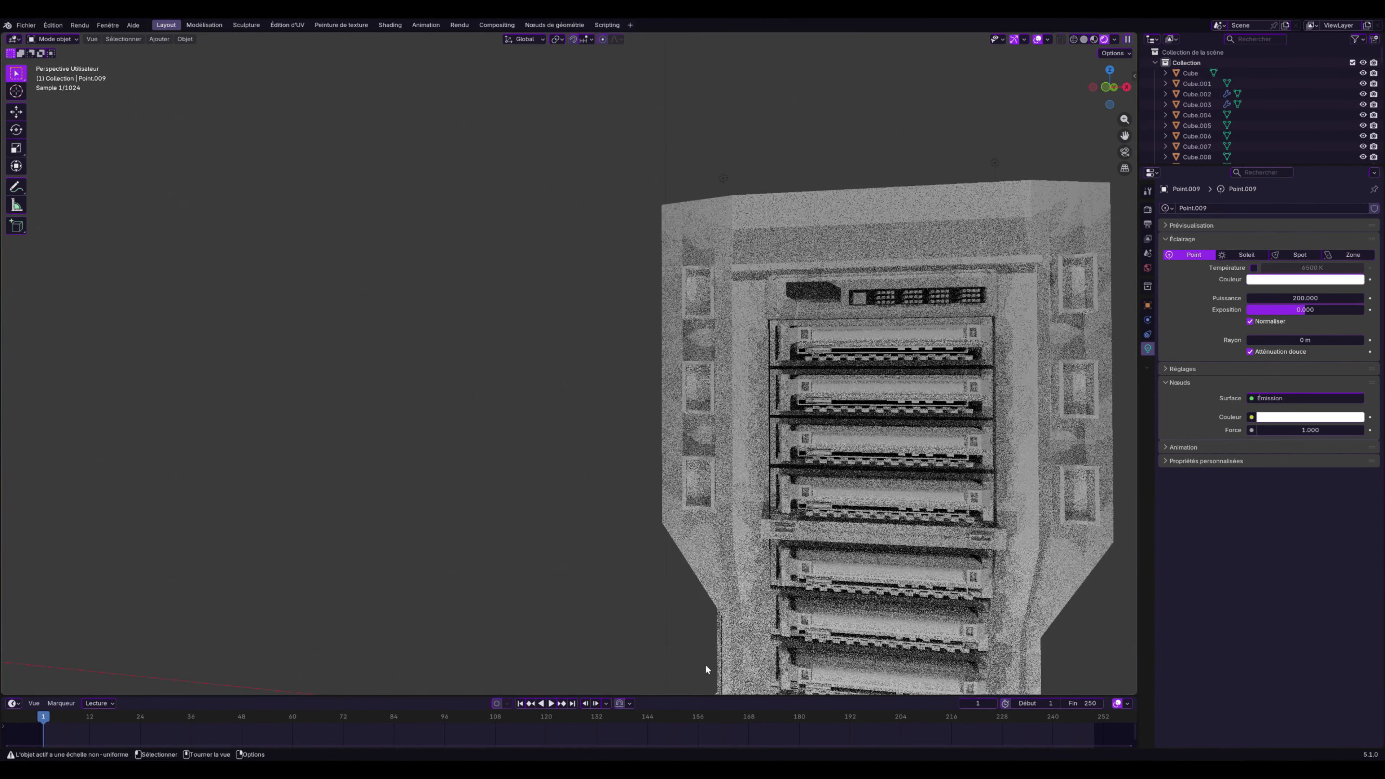
pyautogui.moveTo(702, 703); pyautogui.dragTo(702, 527)
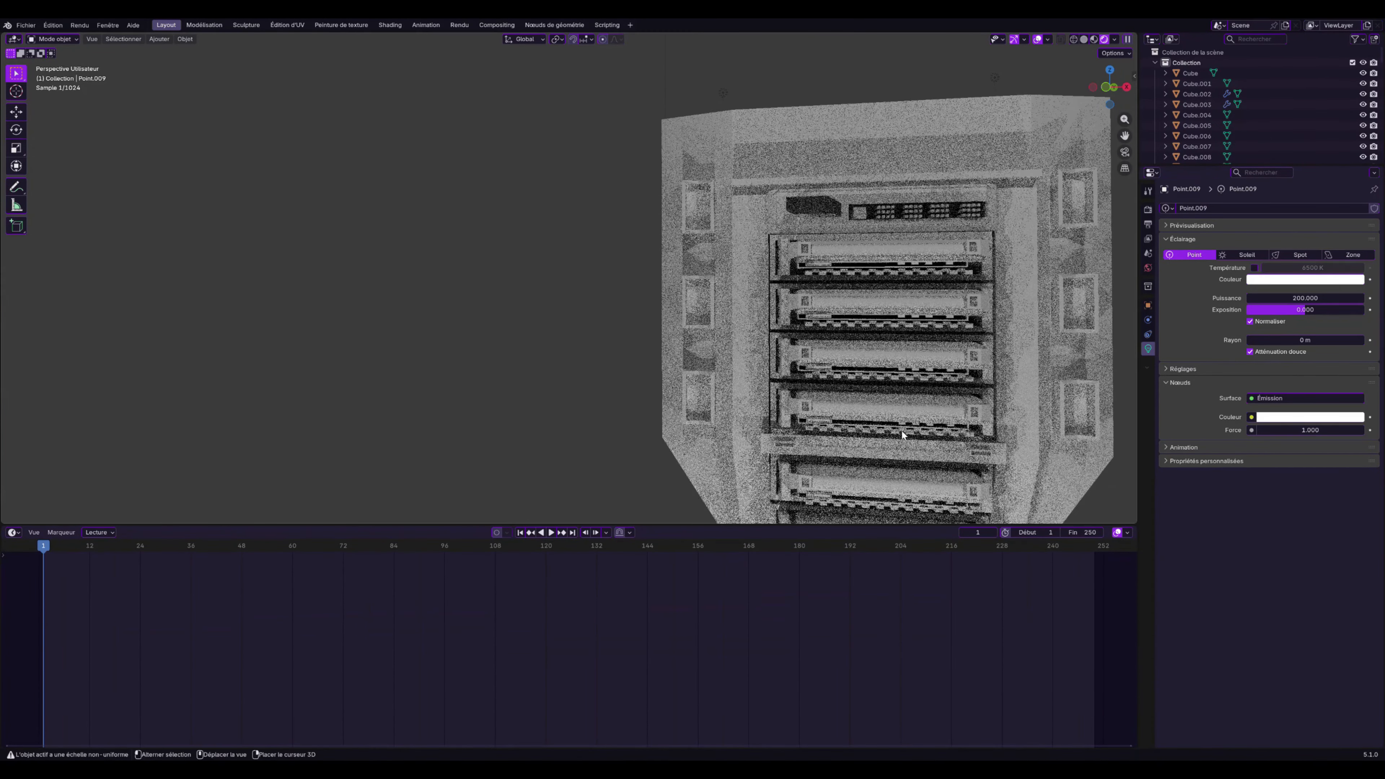
pyautogui.keyDown('shift'); pyautogui.moveTo(901, 430); pyautogui.dragTo(605, 314, button='middle'); pyautogui.keyUp('shift')
pyautogui.scroll(-2, 584, 263)
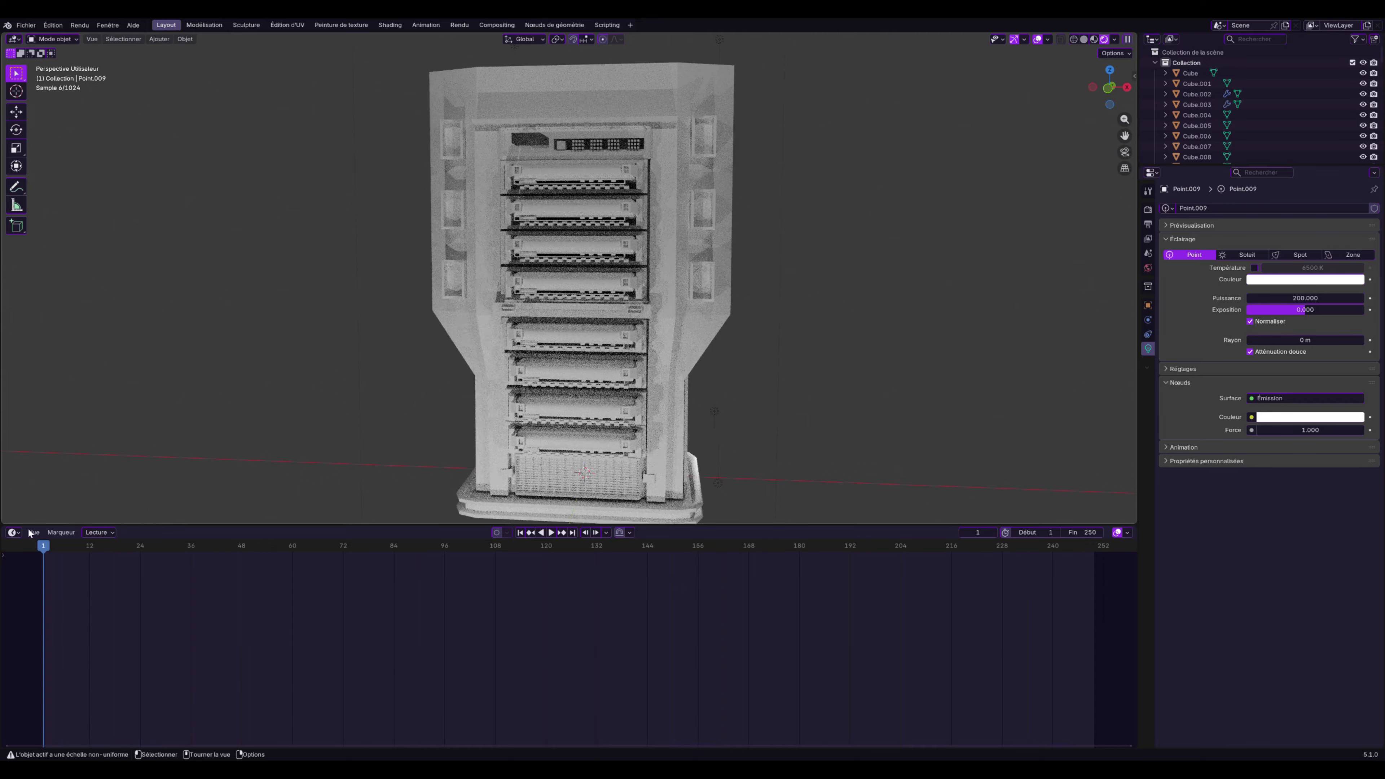
pyautogui.click(13, 533)
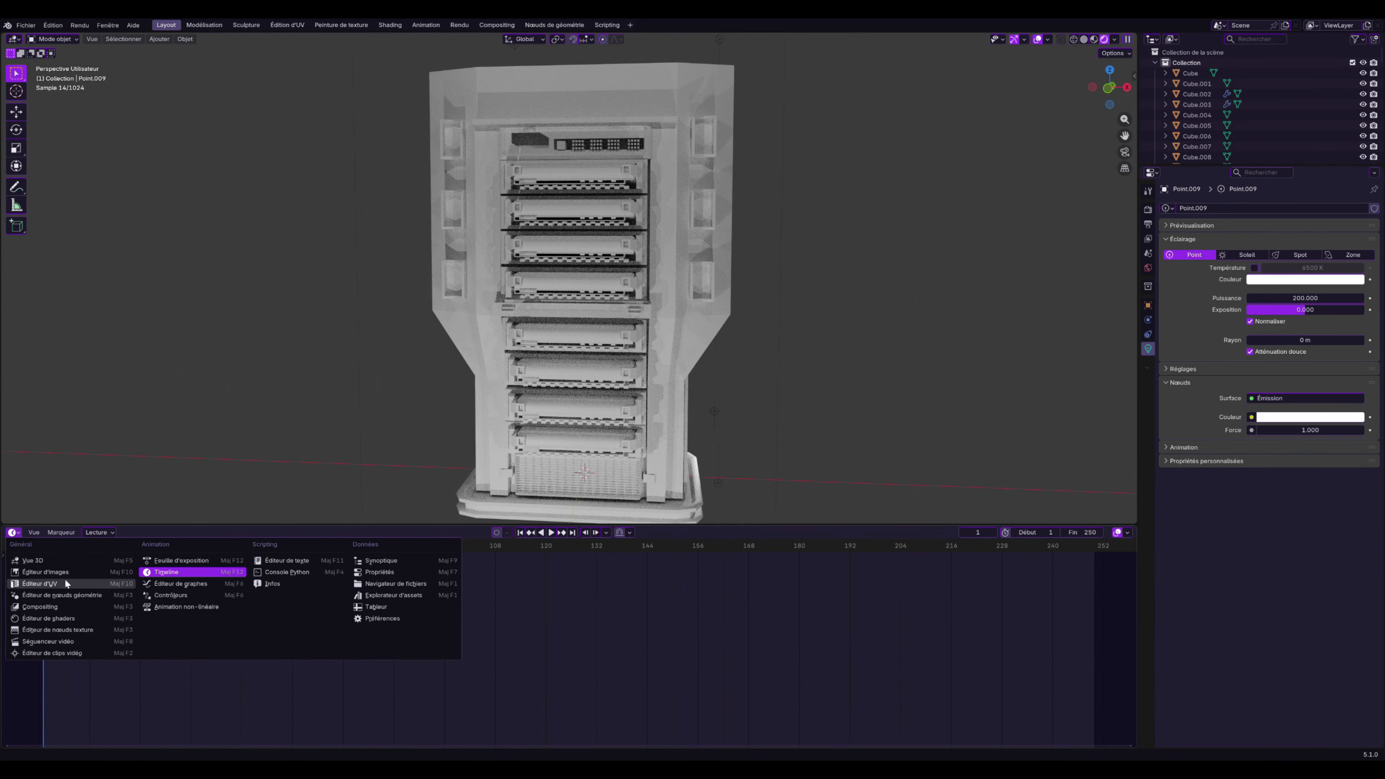
pyautogui.click(52, 620)
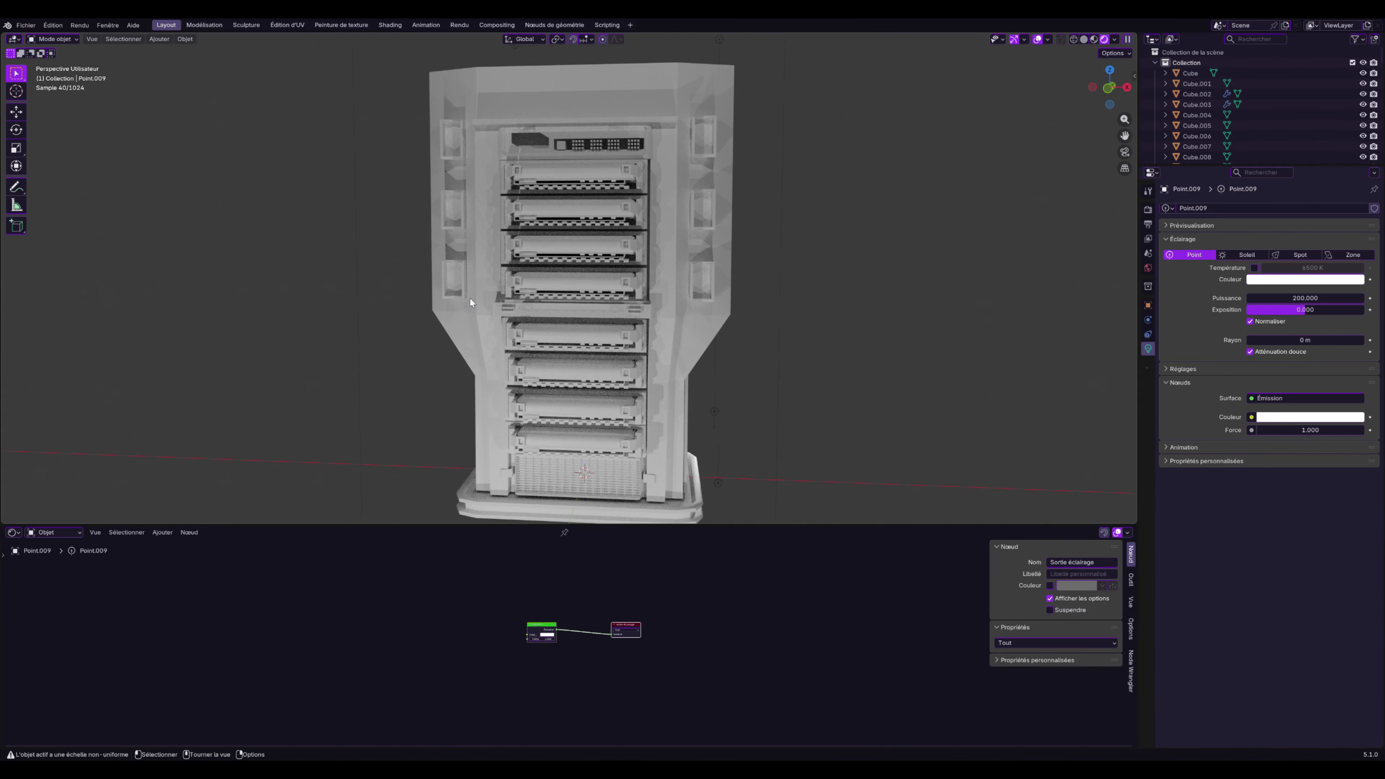
# Give the small strip under the fourth balcony, Cube.038, a new material with an Emission surface
pyautogui.click(483, 284)
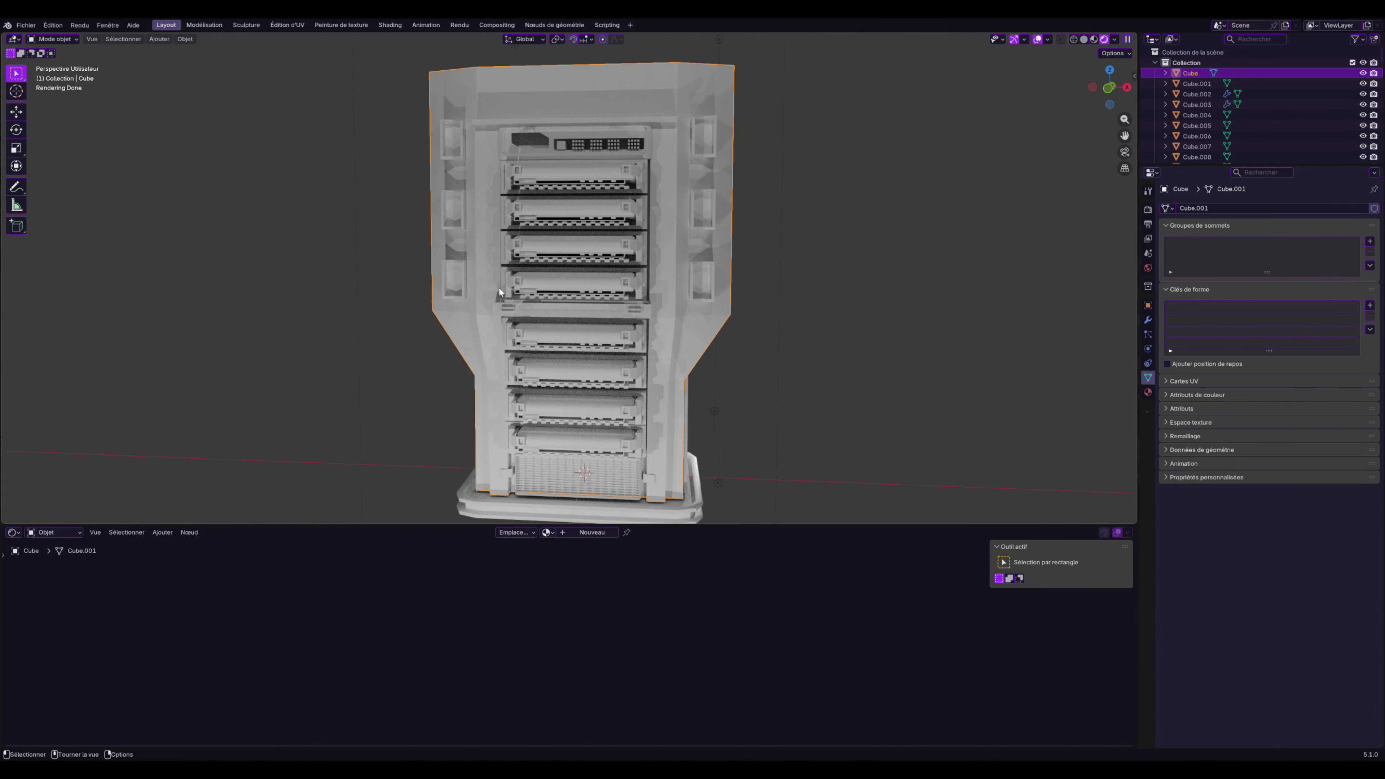
pyautogui.click(525, 294)
pyautogui.scroll(4, 544, 376)
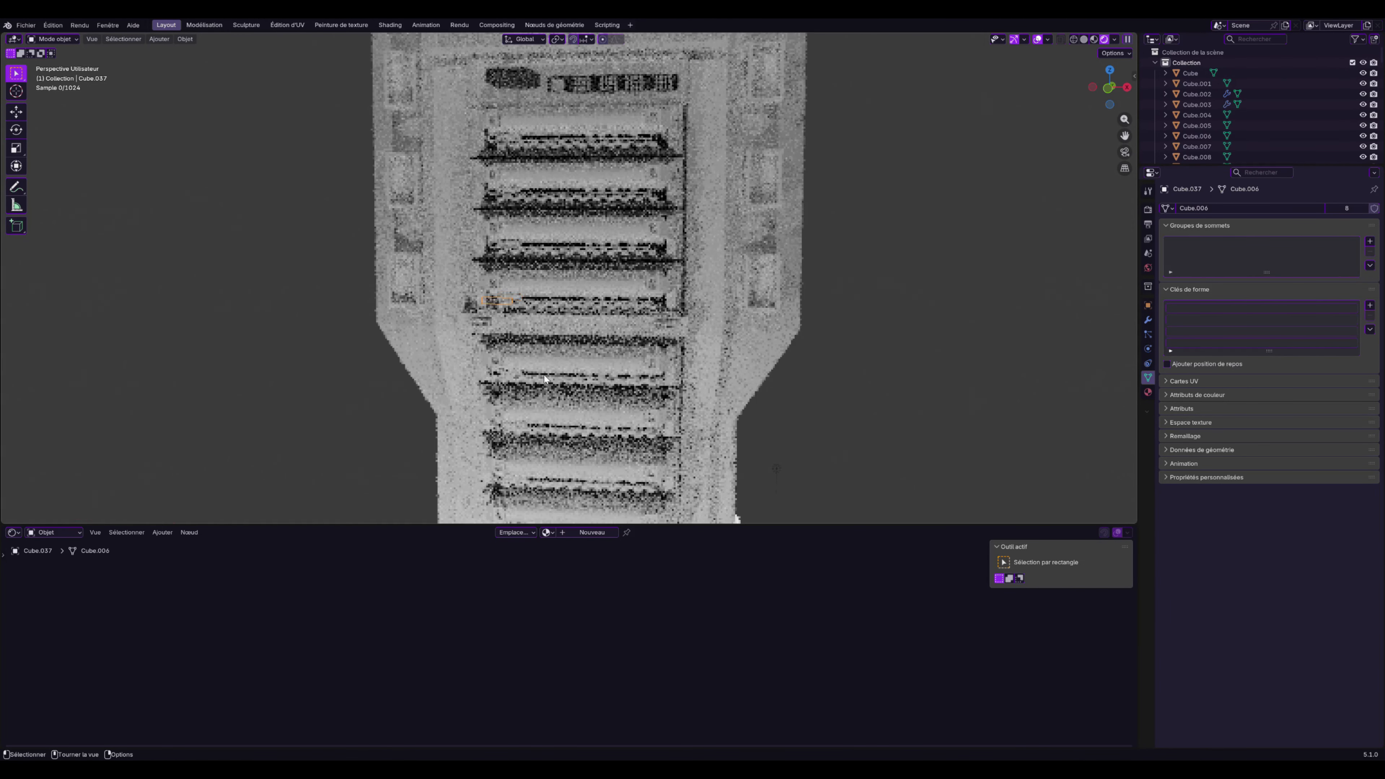
pyautogui.click(483, 310)
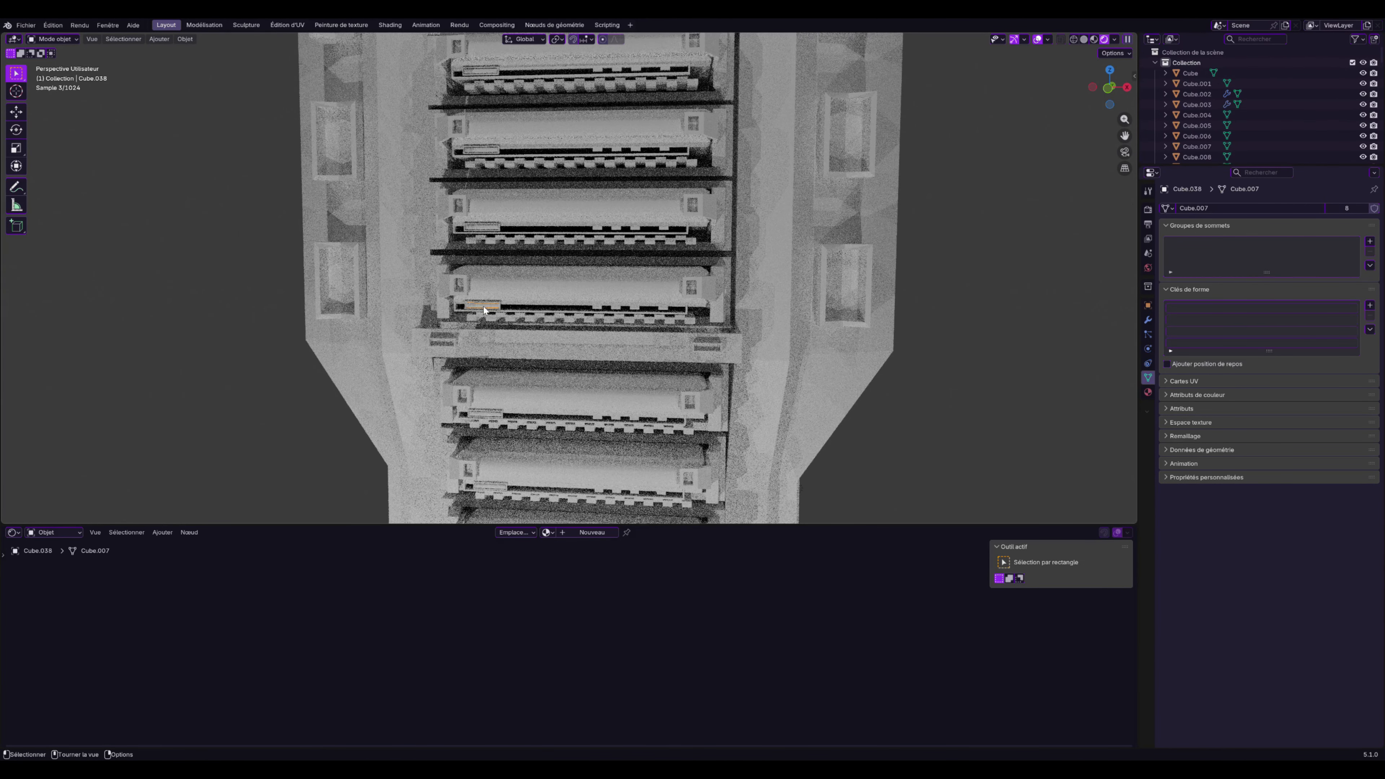
pyautogui.click(573, 532)
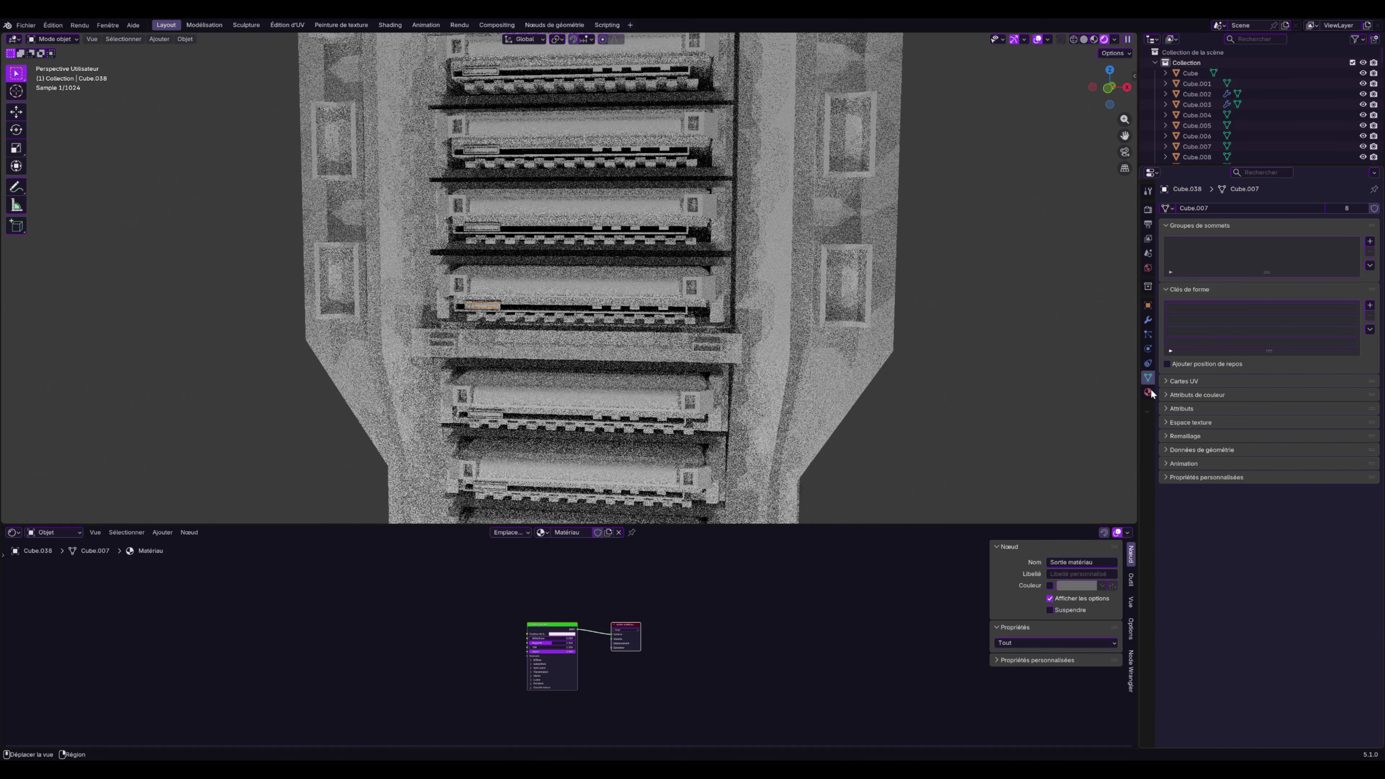
pyautogui.click(1148, 392)
pyautogui.click(1296, 298)
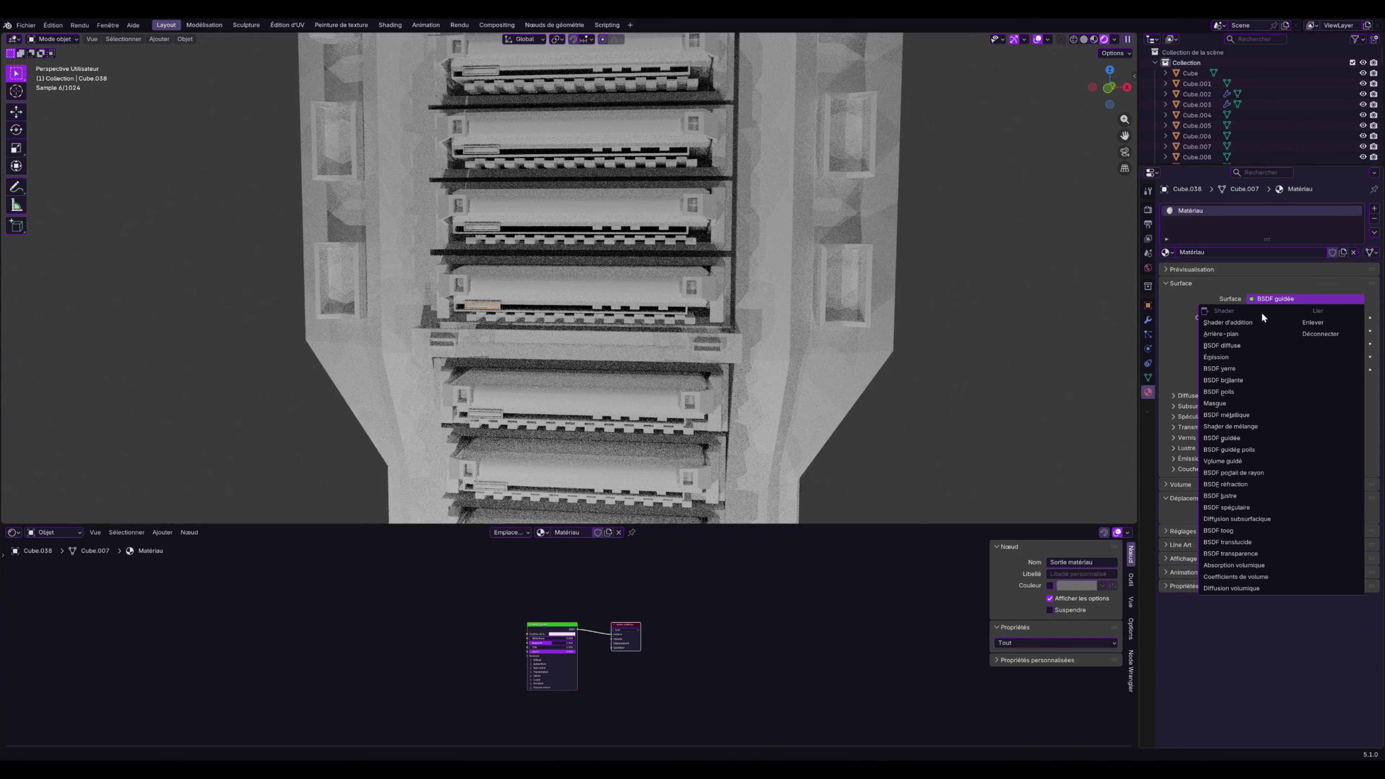
pyautogui.click(1221, 356)
# Set the balcony strip material's emission colour to green #2FFF00 and its strength to 93.1
pyautogui.click(1296, 318)
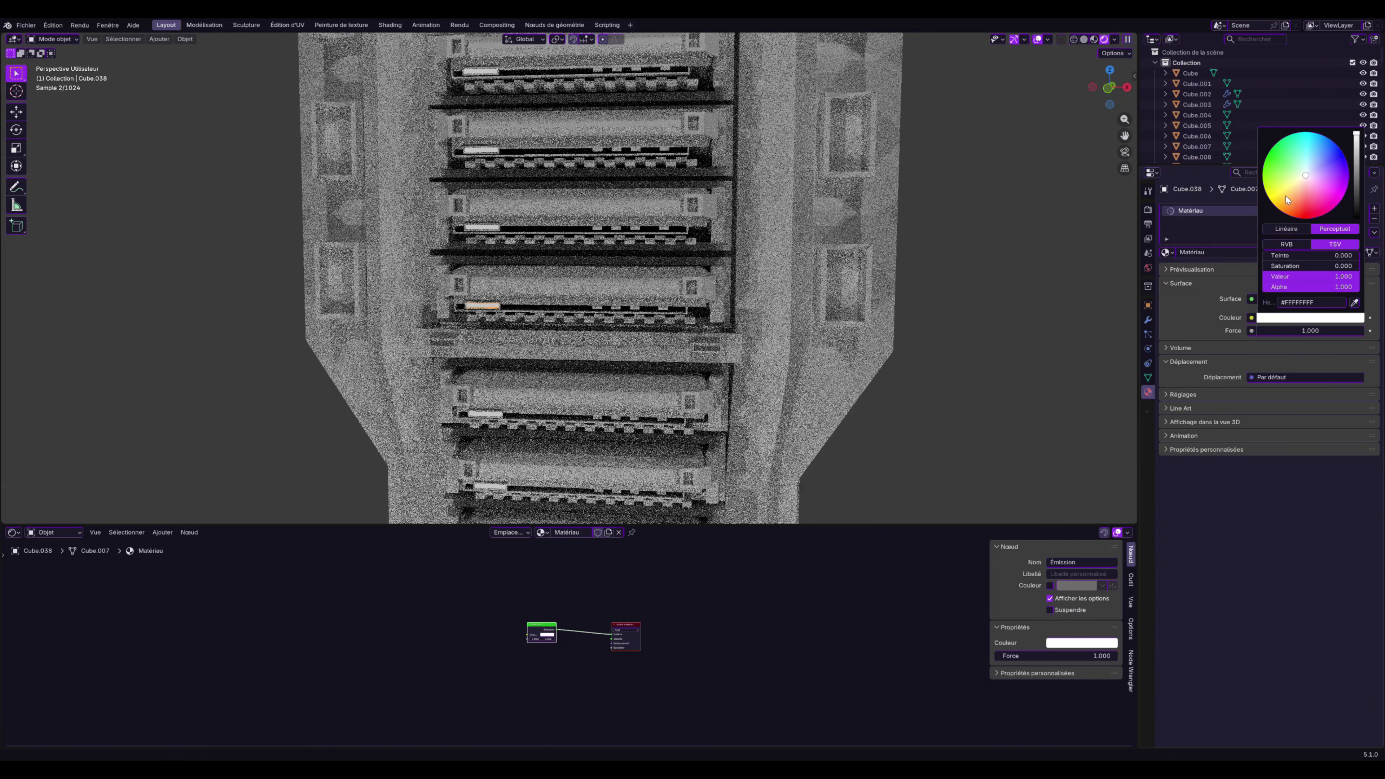
pyautogui.moveTo(1285, 196); pyautogui.dragTo(1264, 161)
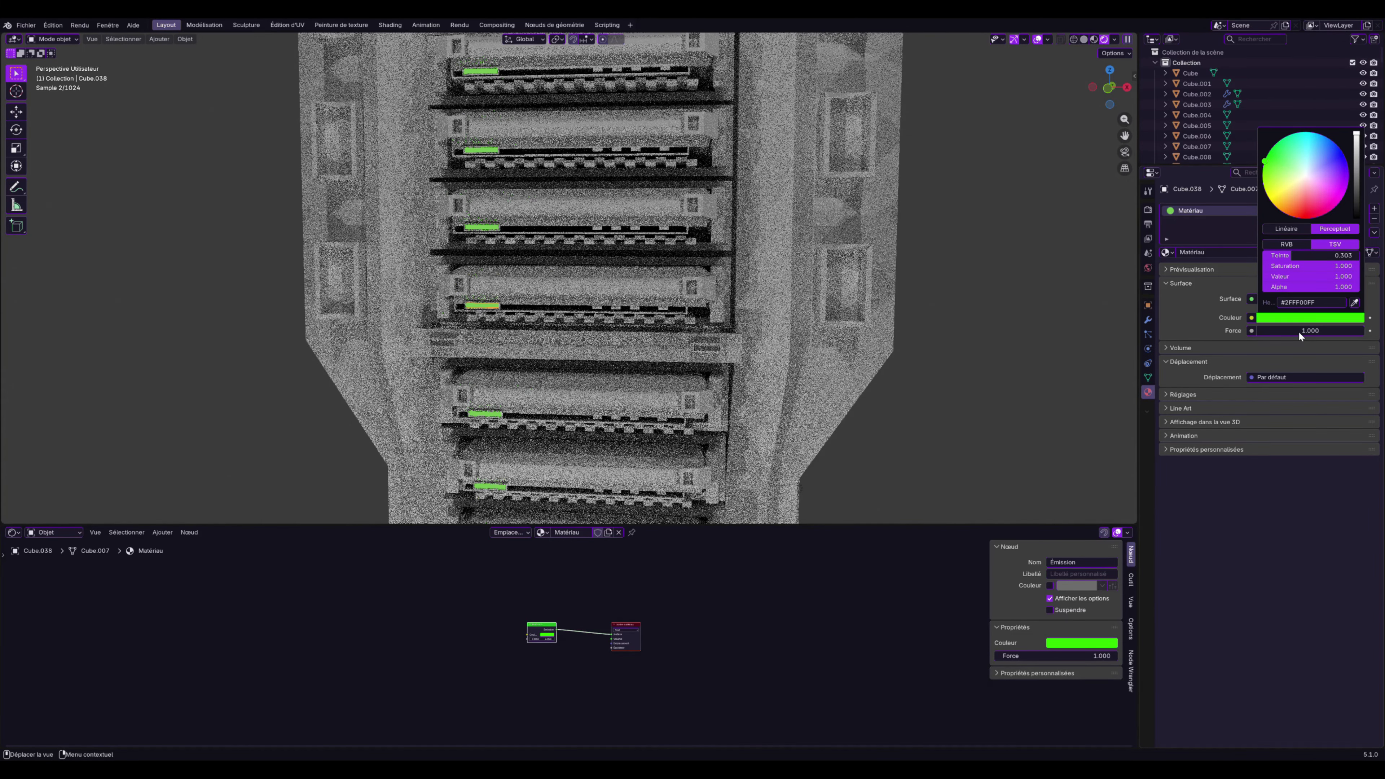
pyautogui.moveTo(1304, 334); pyautogui.dragTo(1362, 330)
pyautogui.scroll(-5, 585, 309)
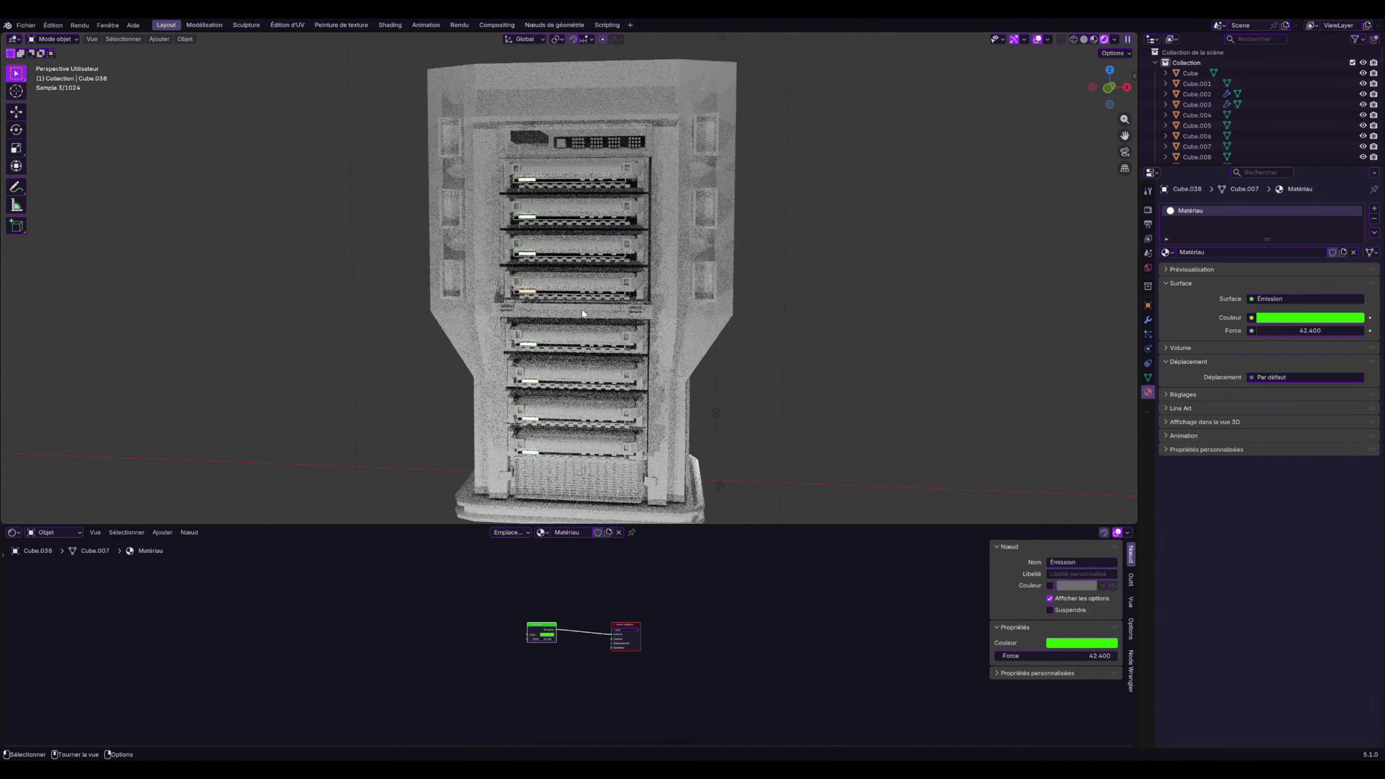
pyautogui.moveTo(1294, 328); pyautogui.dragTo(1324, 329)
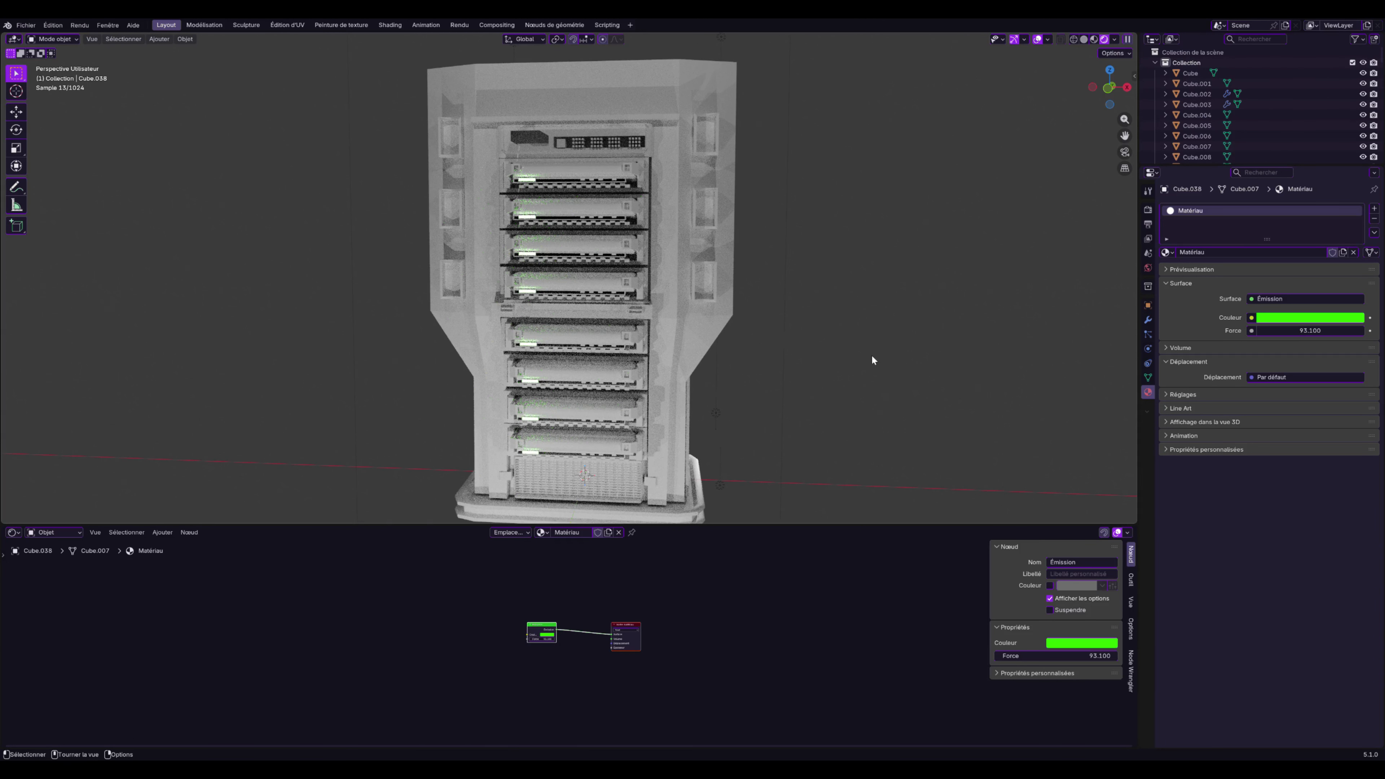
# Retune the balcony strip material's emission colour to a bright, slightly yellowish green
pyautogui.click(1278, 320)
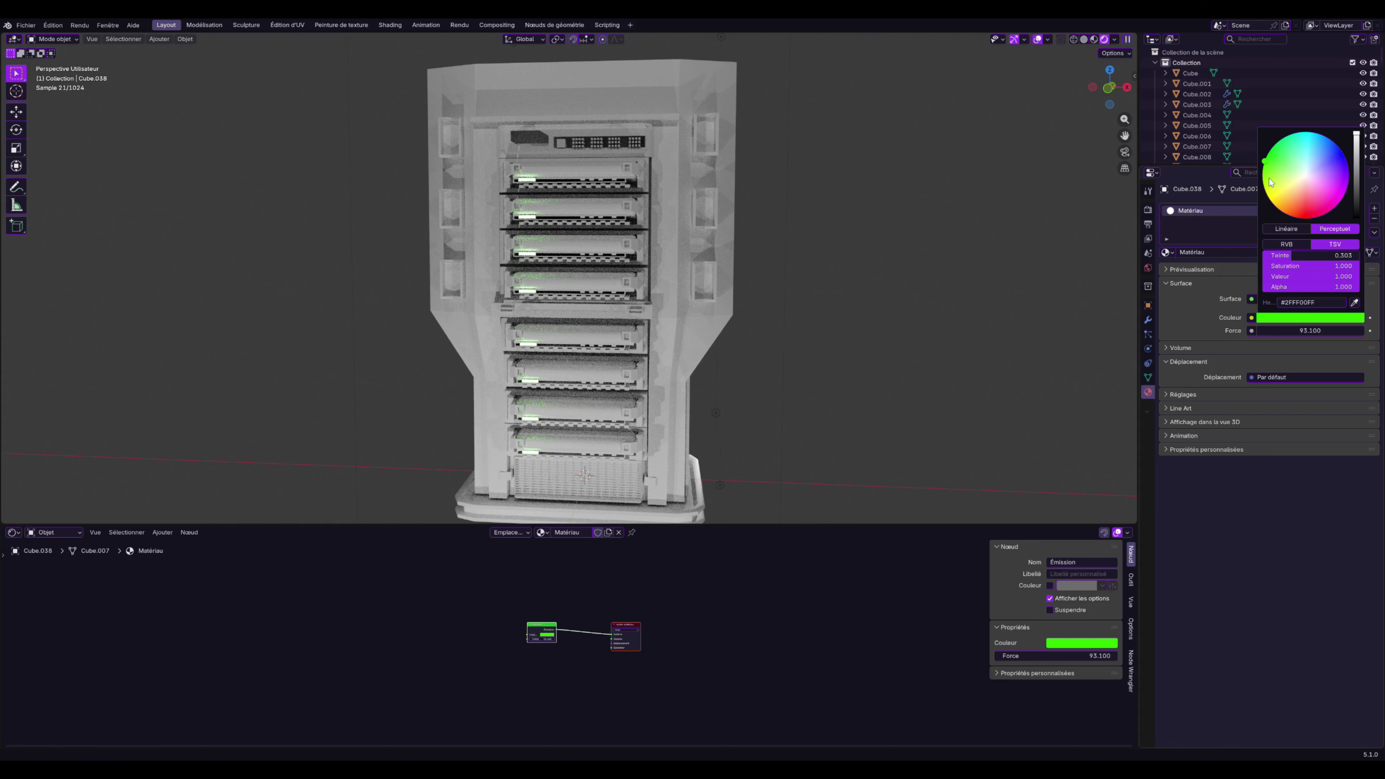
pyautogui.moveTo(1267, 174); pyautogui.dragTo(1260, 177)
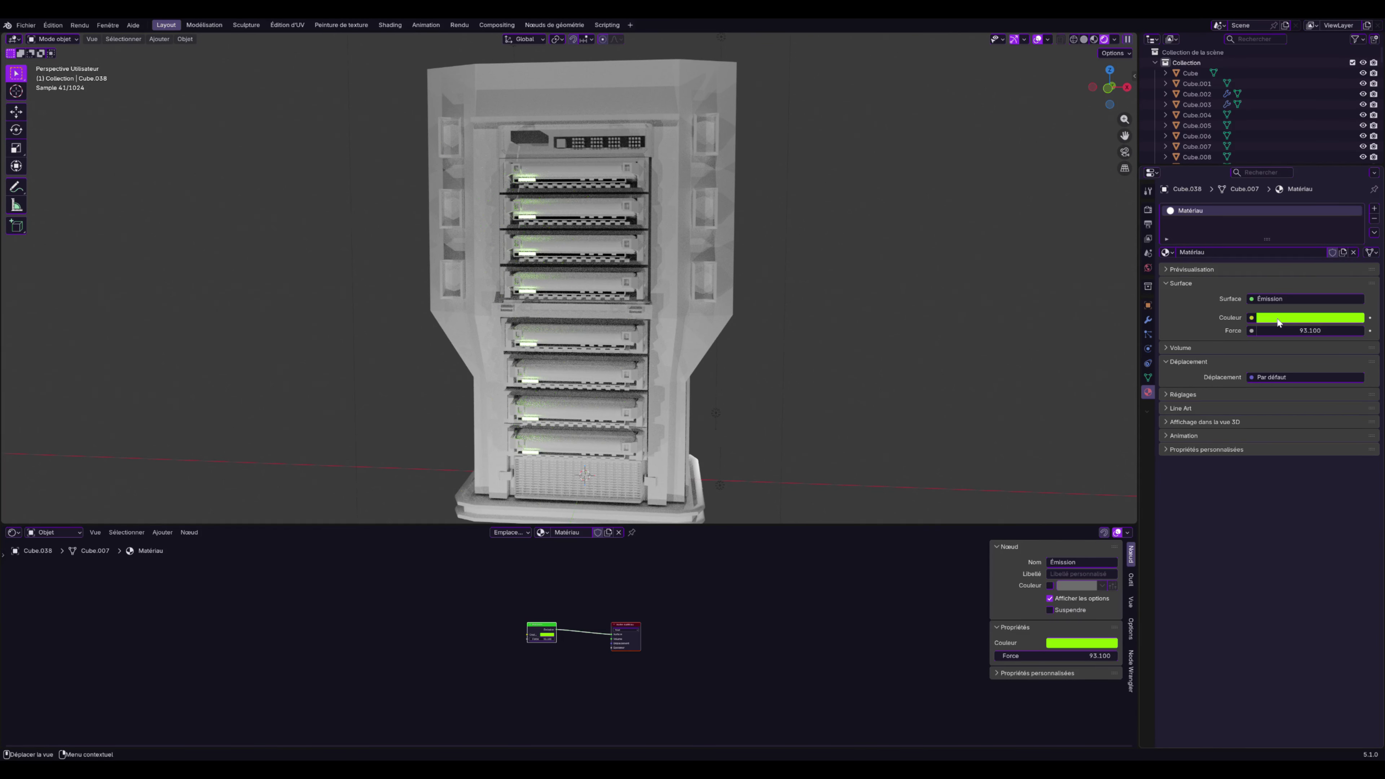
pyautogui.click(1268, 211)
pyautogui.click(1298, 317)
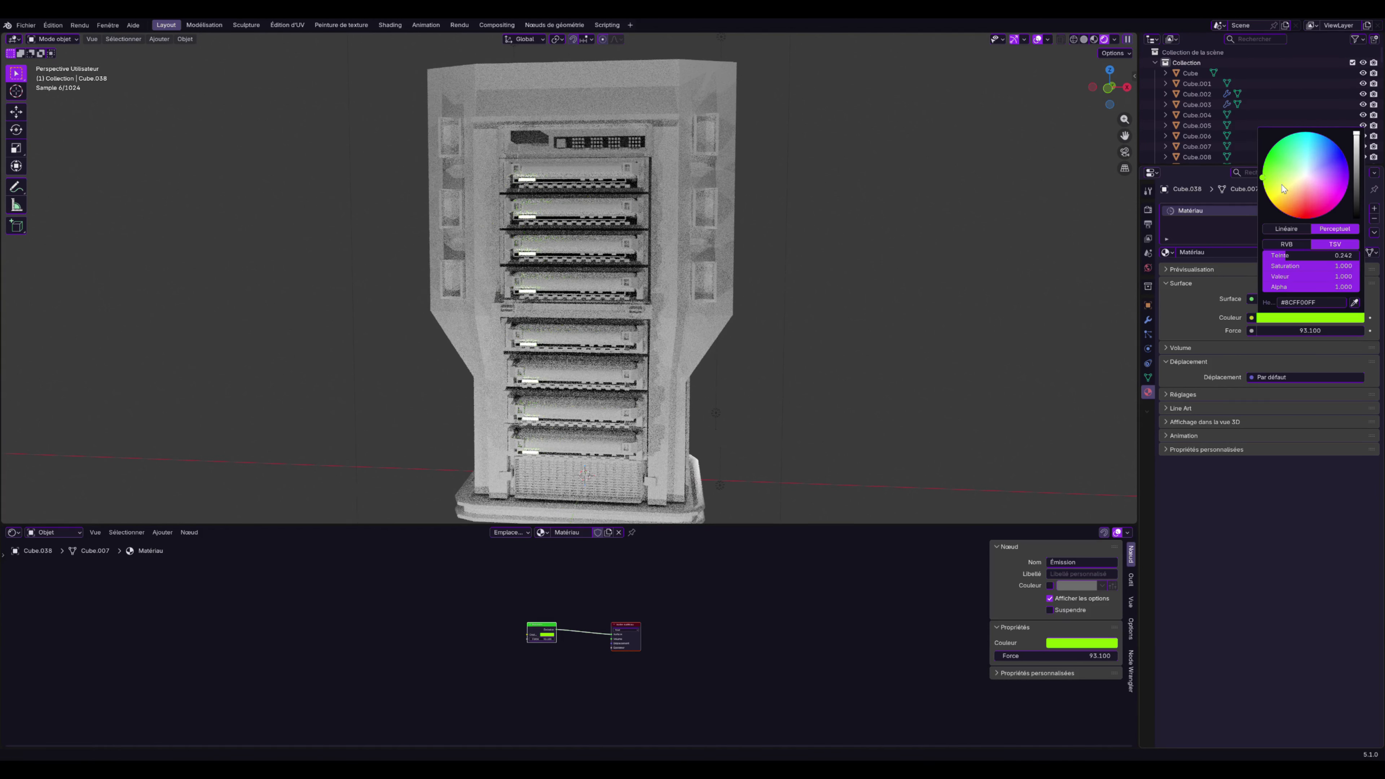
pyautogui.click(1280, 186)
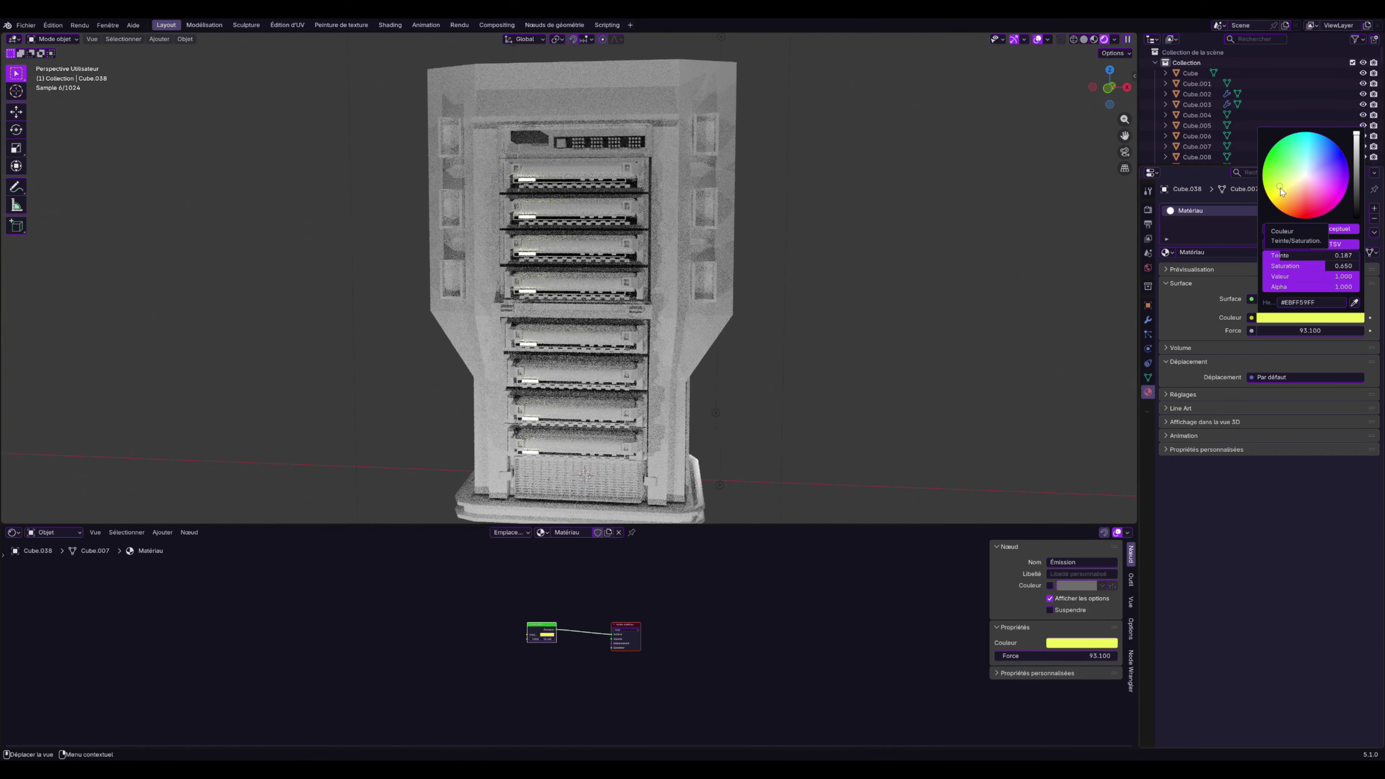
pyautogui.moveTo(1286, 149); pyautogui.dragTo(1262, 171)
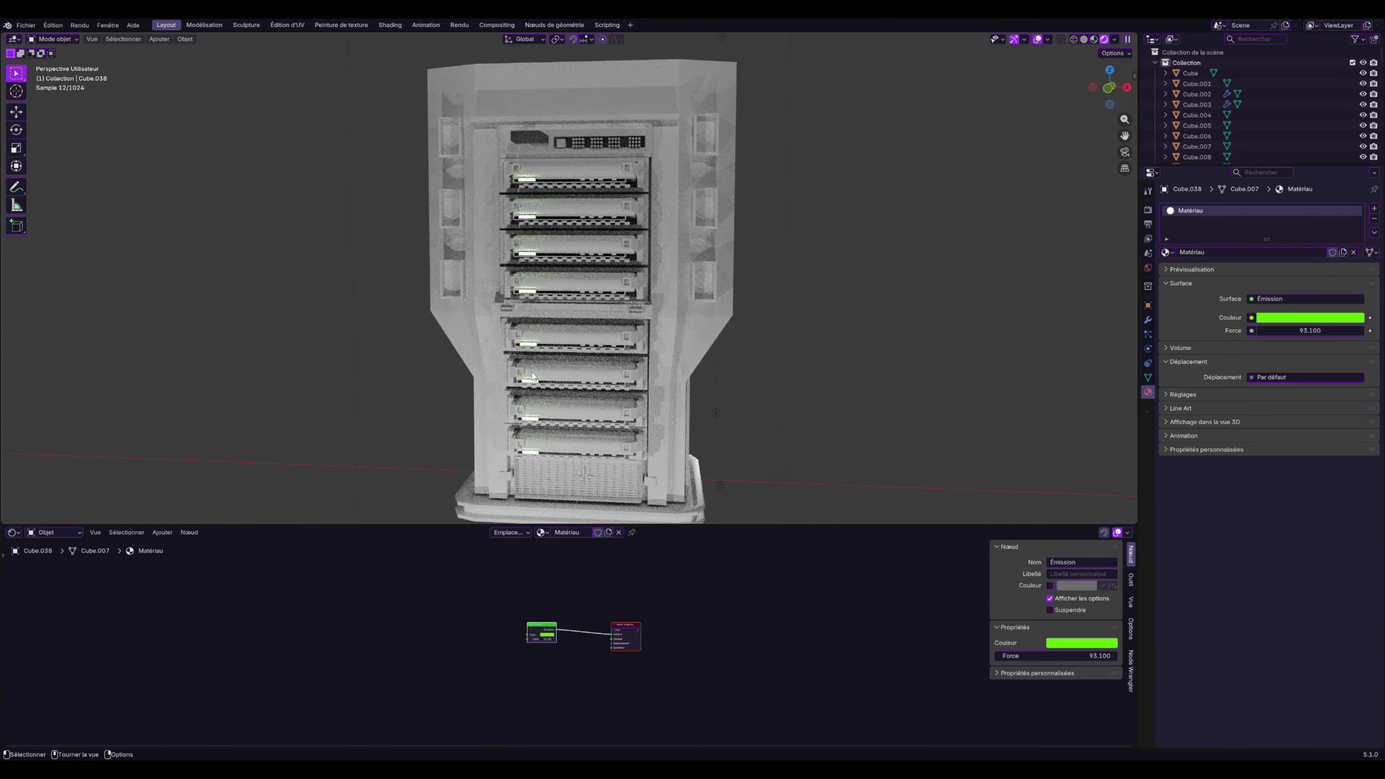
# Give the toothed strip Plan.040 on the rear facade a new material with an Emission surface
pyautogui.scroll(-2, 533, 376)
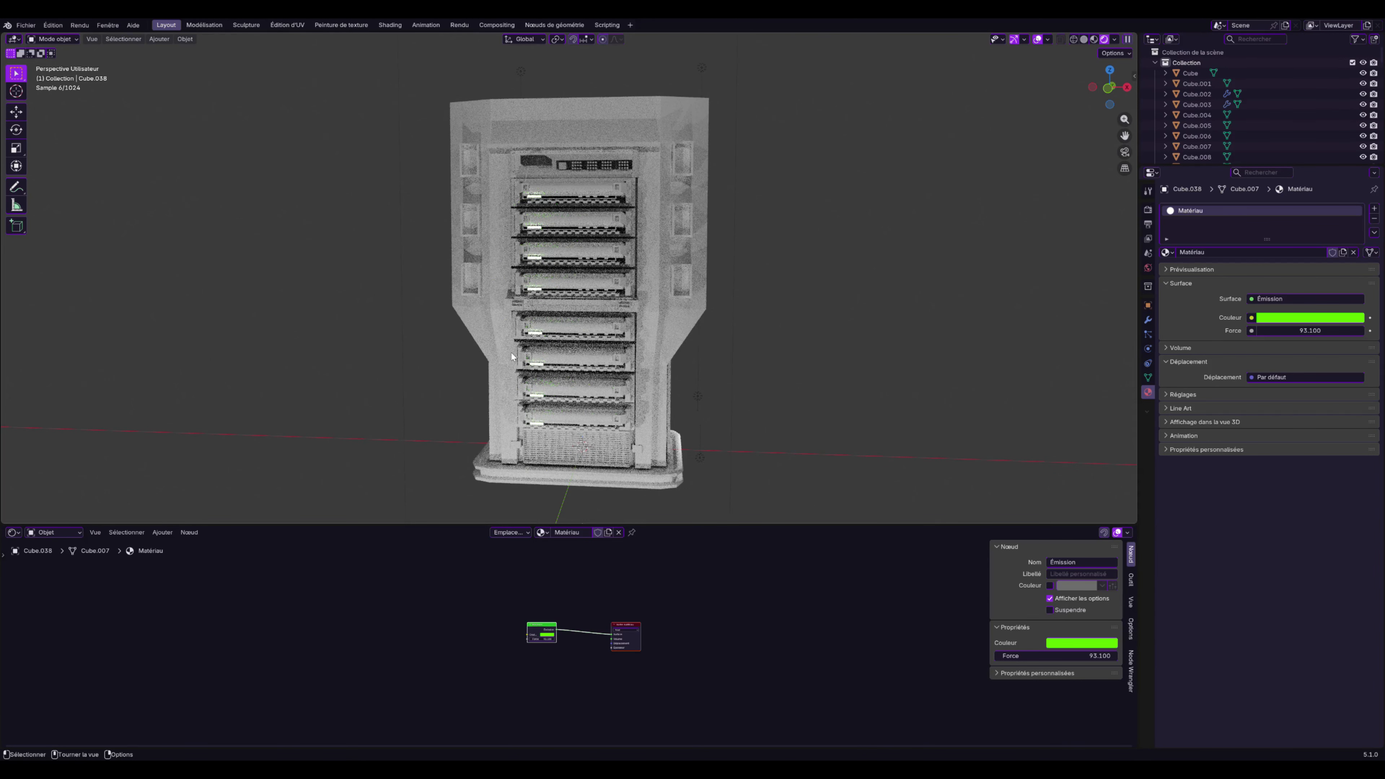
pyautogui.moveTo(511, 353); pyautogui.dragTo(738, 341, button='middle')
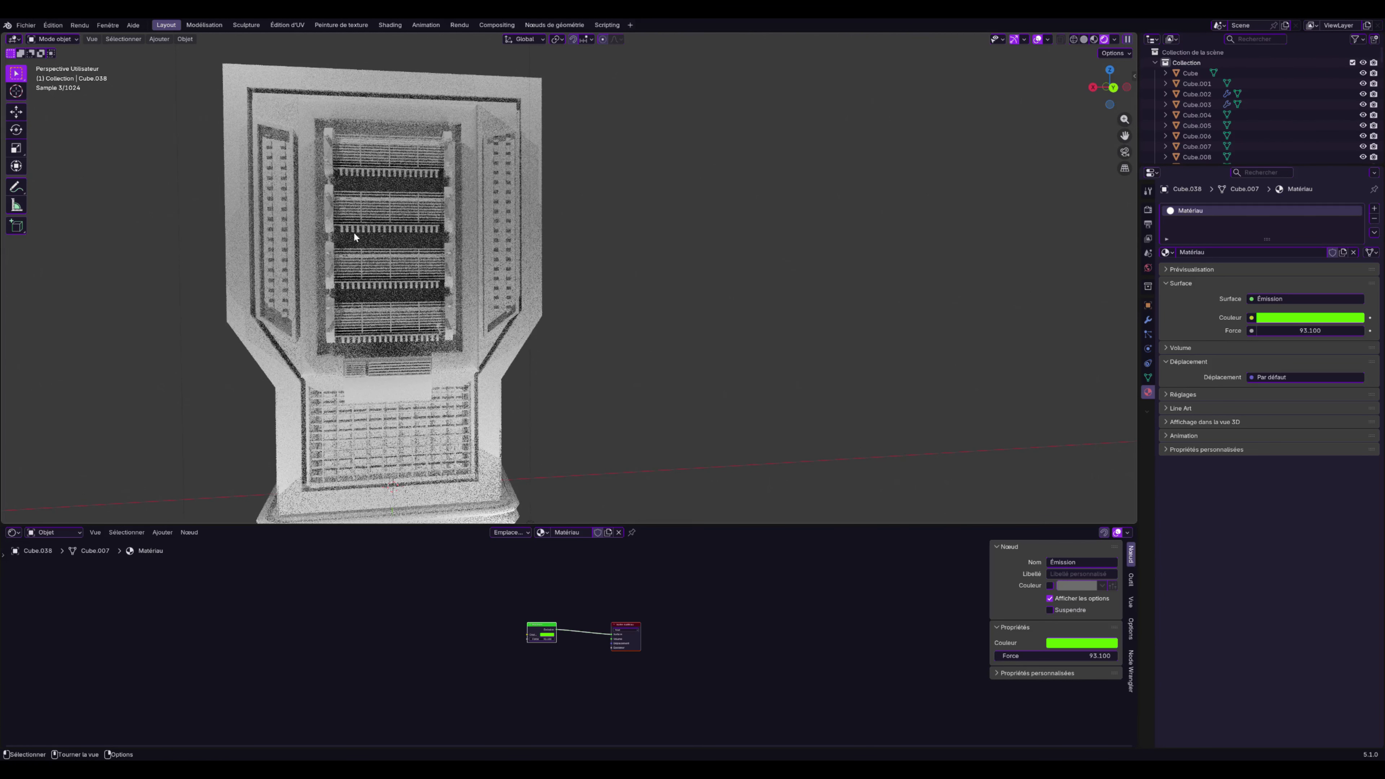
pyautogui.click(355, 234)
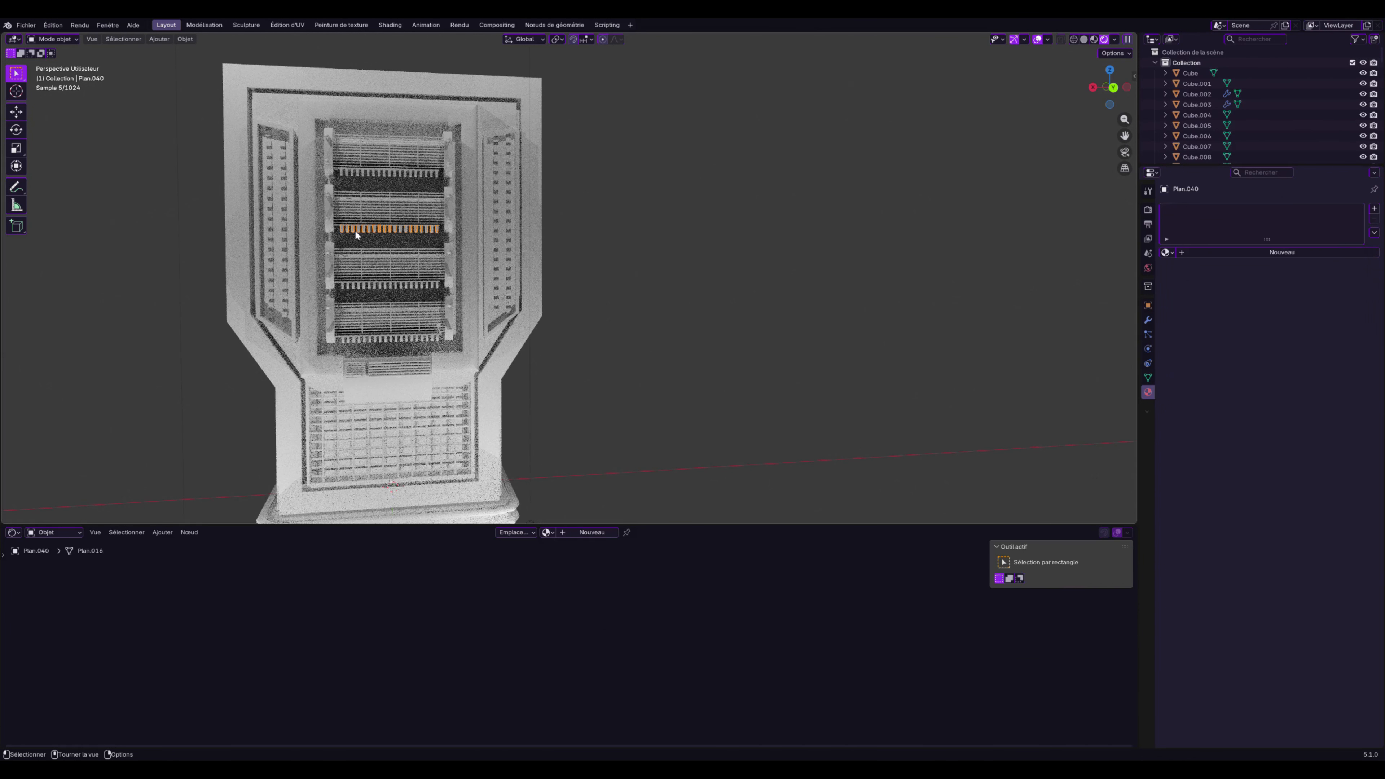
pyautogui.click(1222, 254)
pyautogui.click(1274, 299)
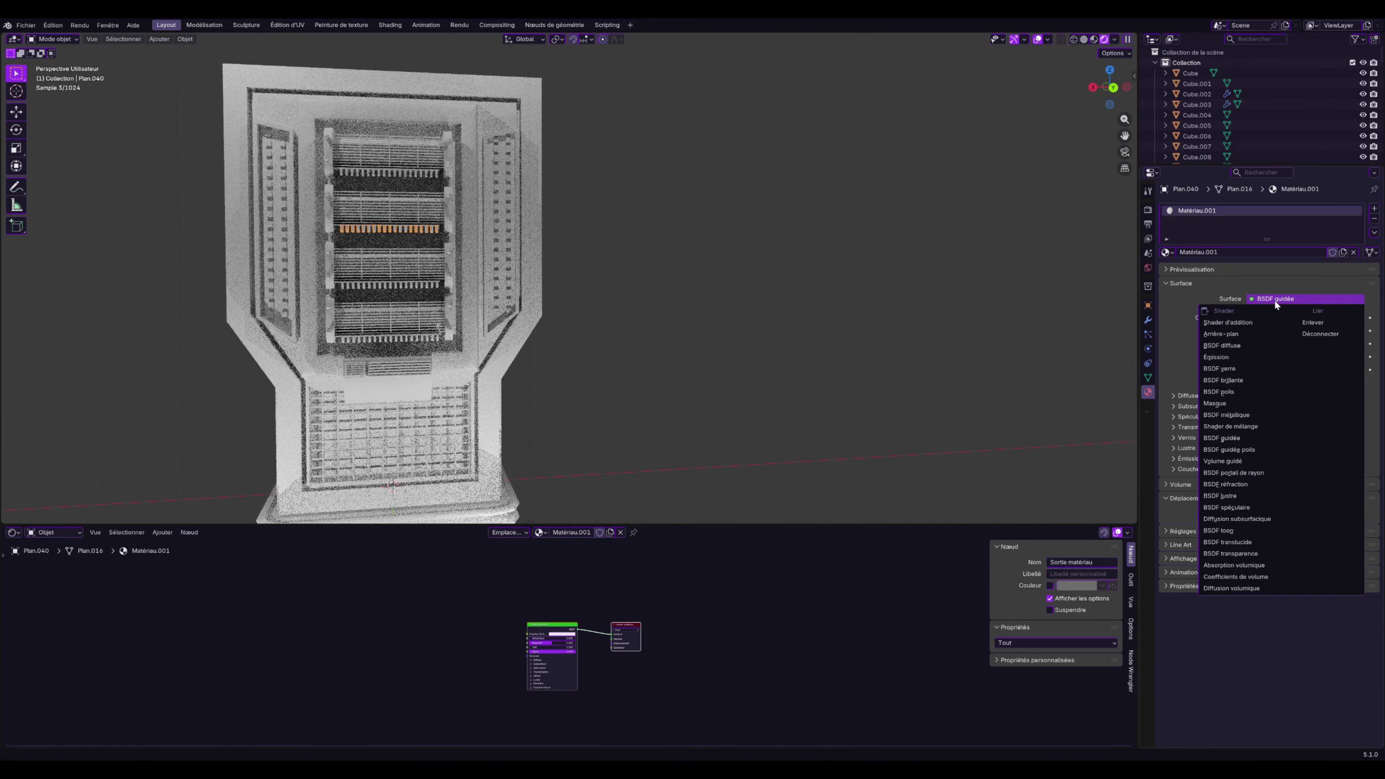
pyautogui.click(1233, 355)
# Set the toothed strip material's emission colour to a saturated blue and its strength to 12.7
pyautogui.click(1302, 318)
pyautogui.click(1339, 151)
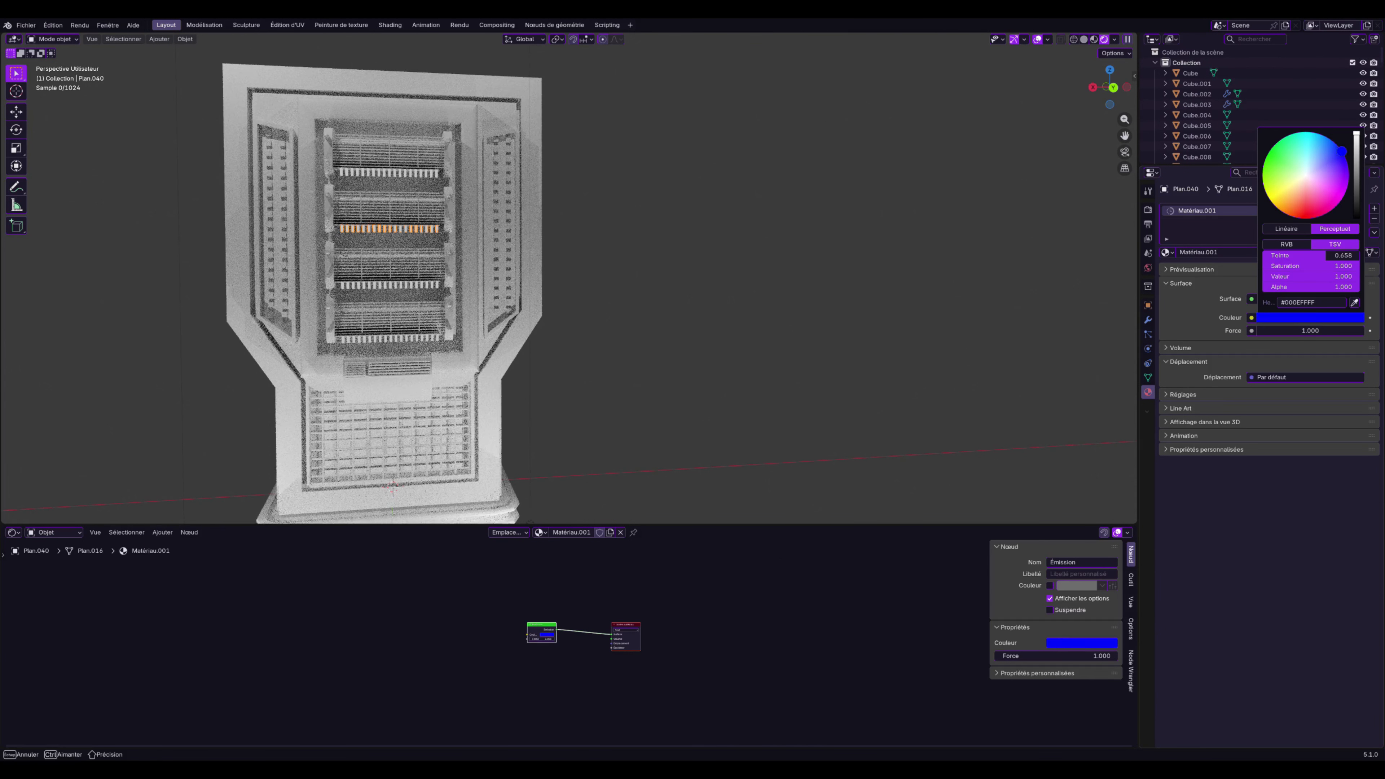
pyautogui.moveTo(1315, 333); pyautogui.dragTo(1363, 332)
pyautogui.click(732, 322)
pyautogui.scroll(-3, 725, 338)
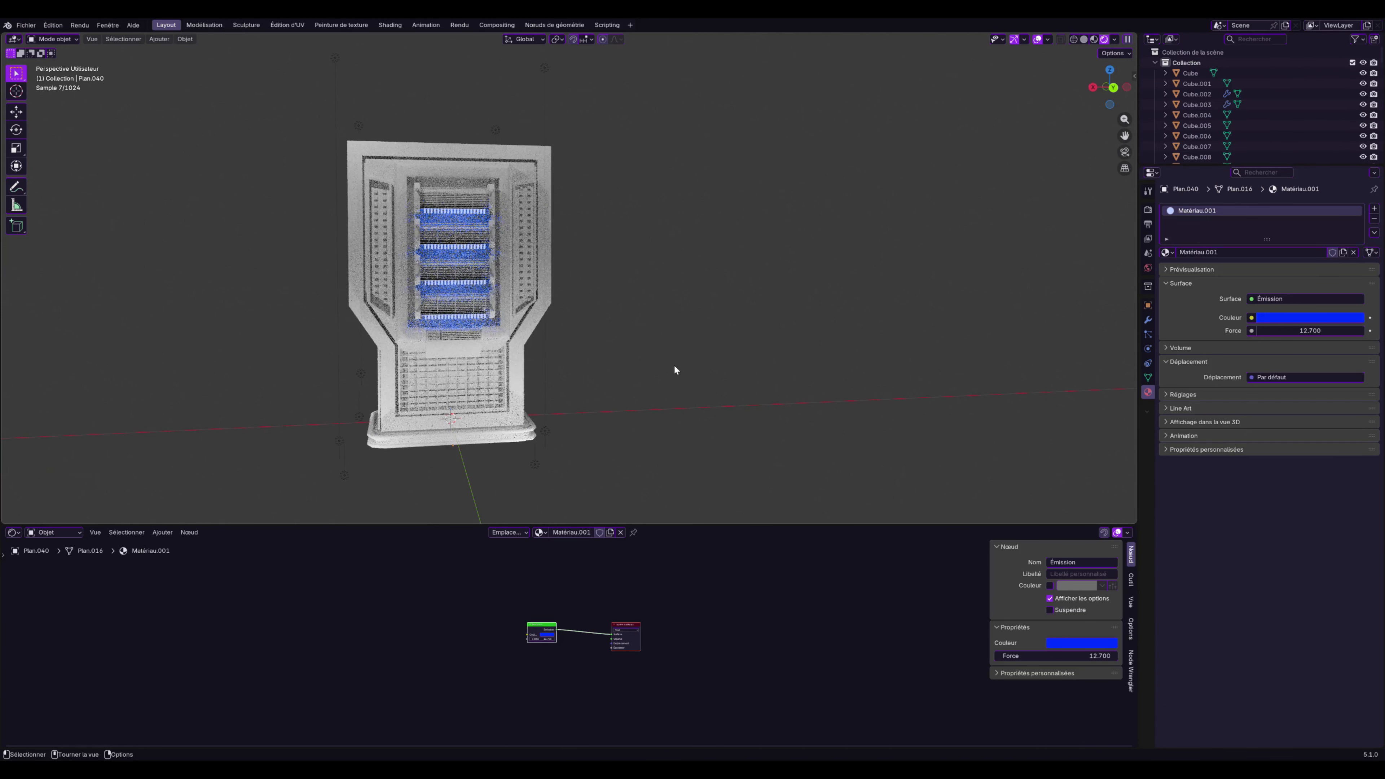
# Give the window column Cube.073 in the rear facade's left side recess a new material with an Emission surface
pyautogui.moveTo(674, 368); pyautogui.dragTo(631, 382, button='middle')
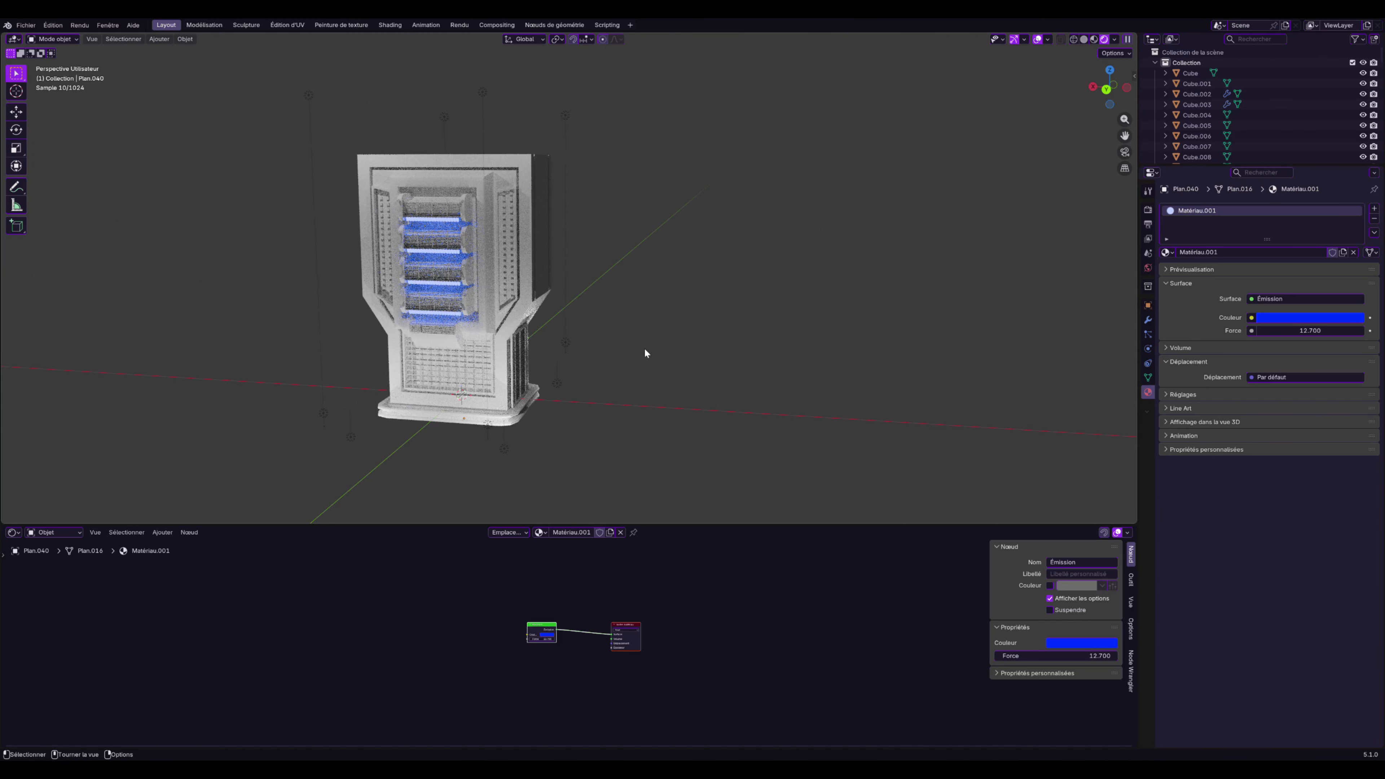
pyautogui.moveTo(658, 347); pyautogui.dragTo(370, 212, button='middle')
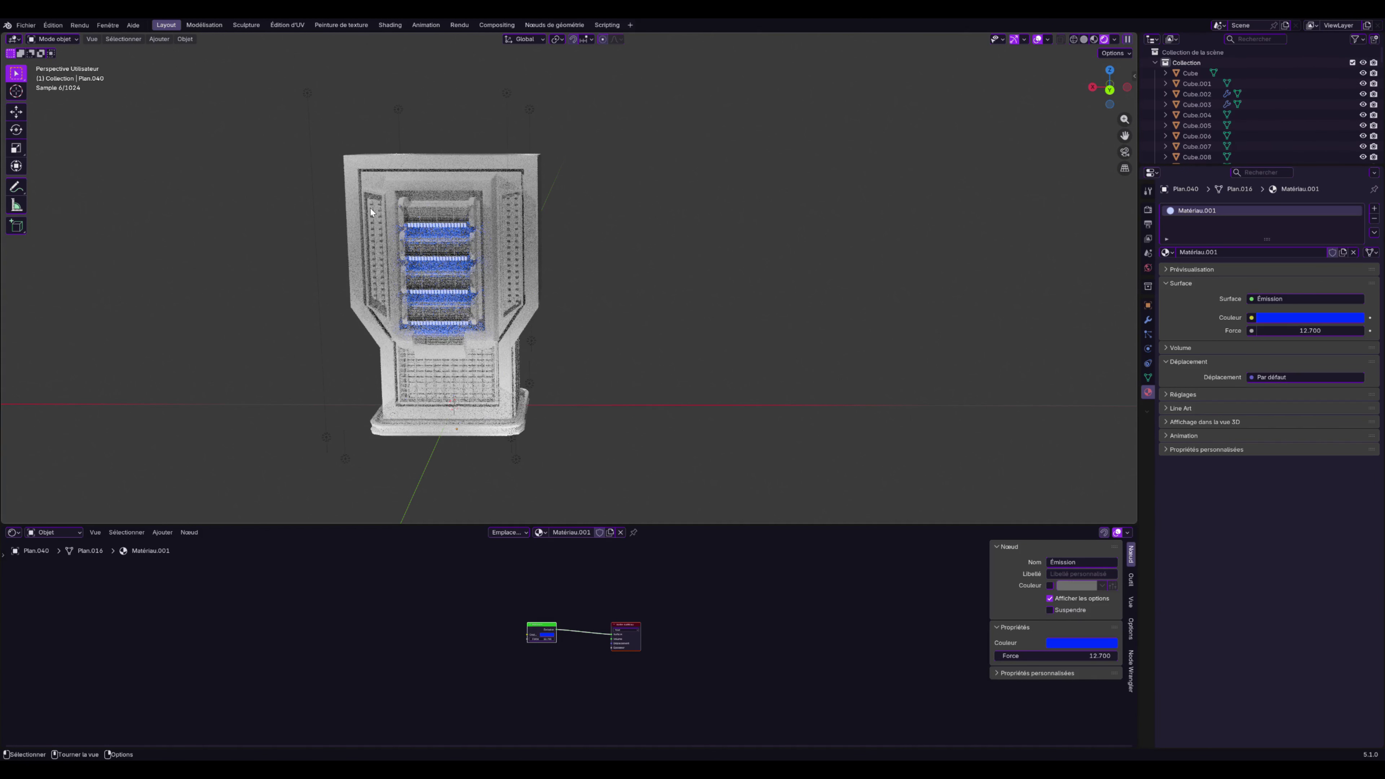
pyautogui.click(371, 207)
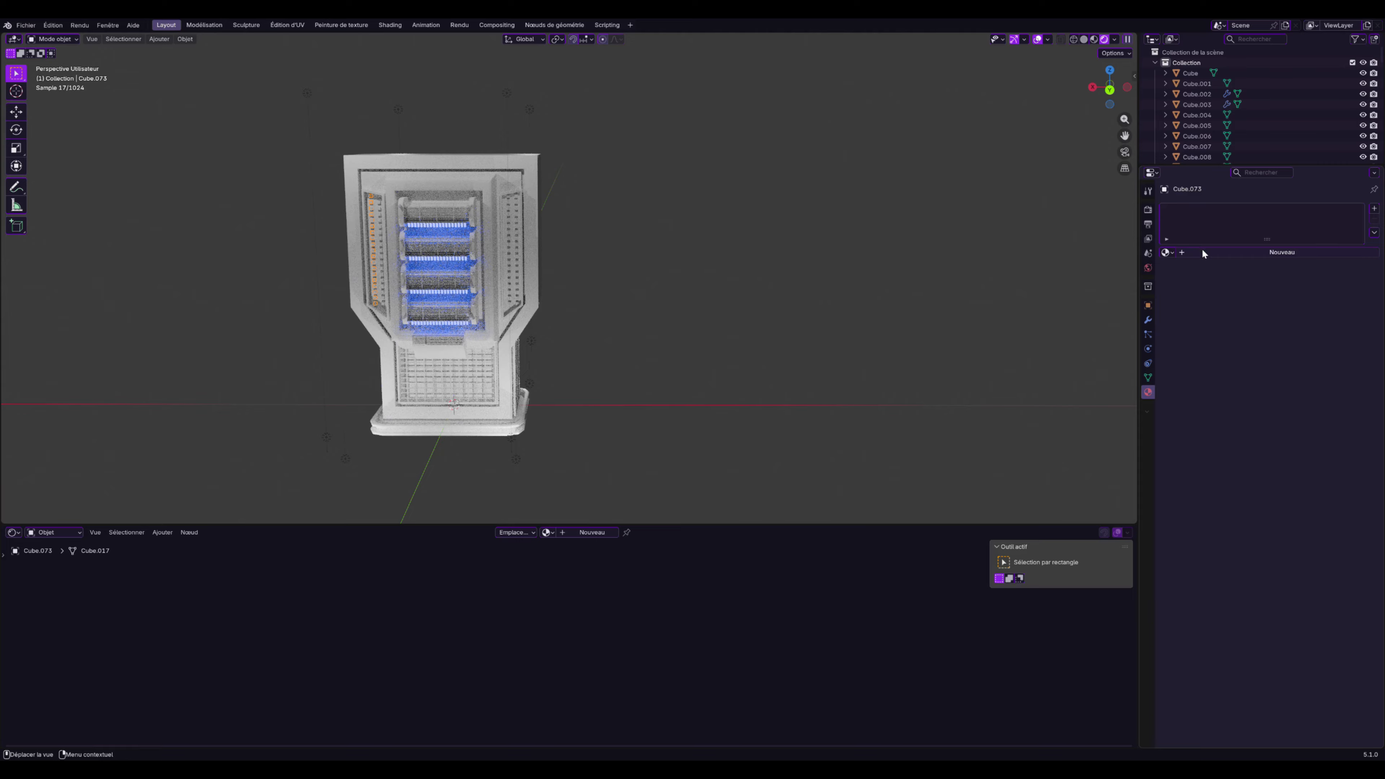
pyautogui.click(1288, 299)
pyautogui.click(1244, 356)
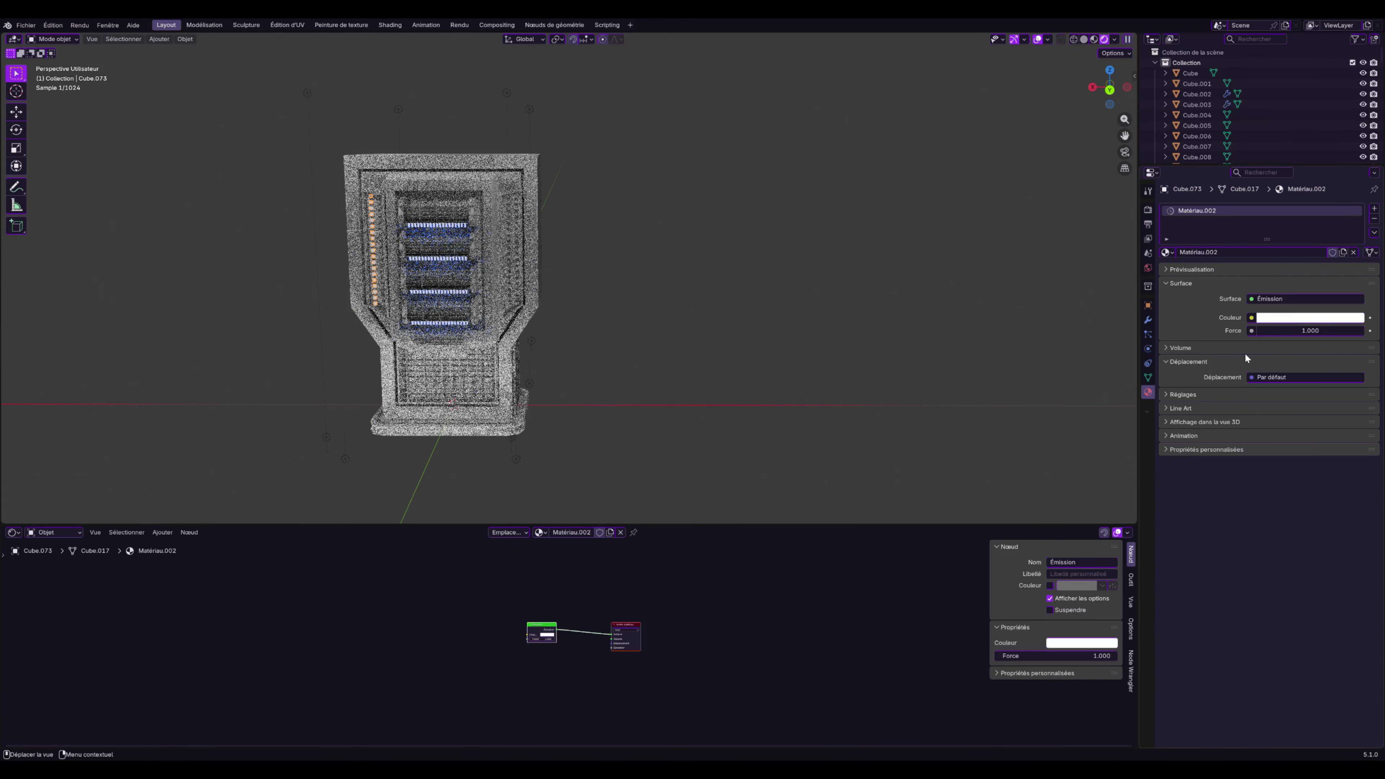
# Set the window column material's emission colour to a pinkish red and its strength to 7.8
pyautogui.click(1308, 318)
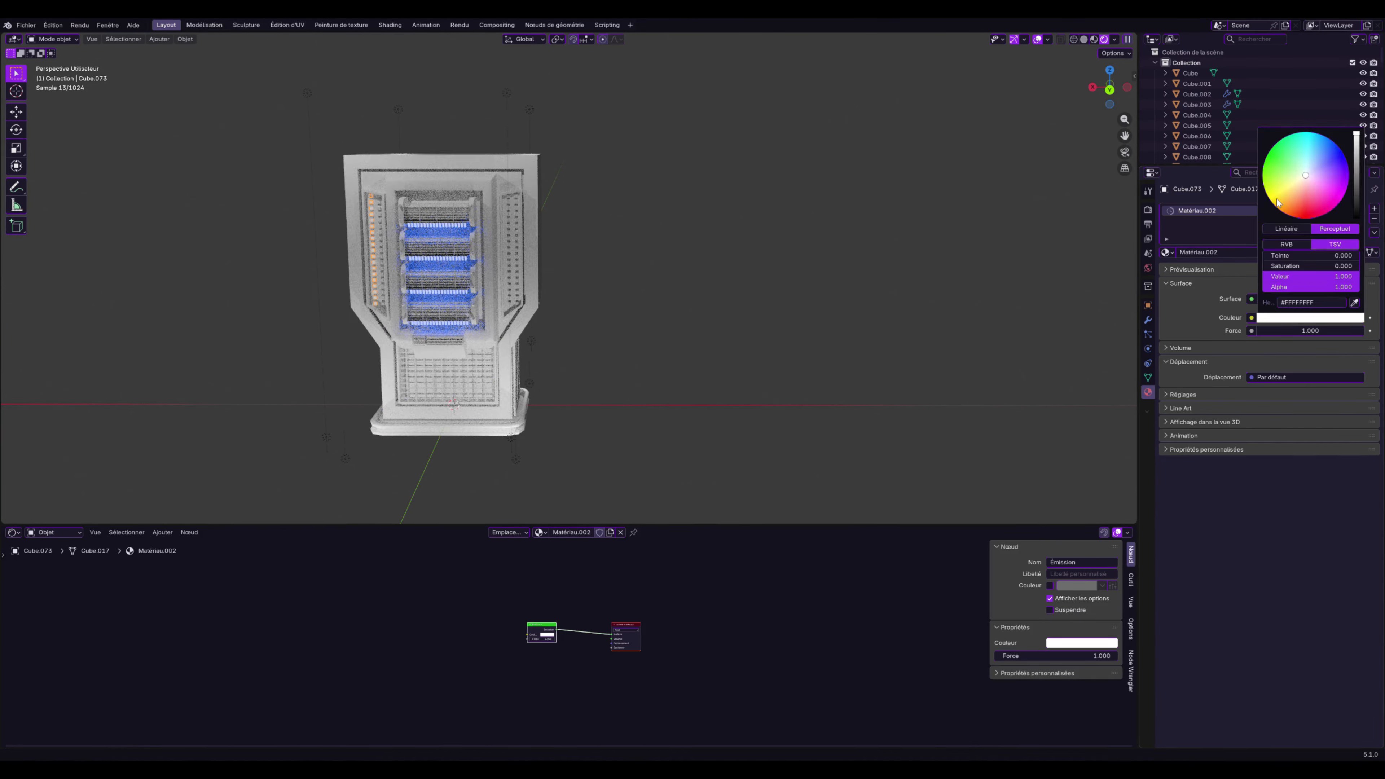
pyautogui.click(1322, 190)
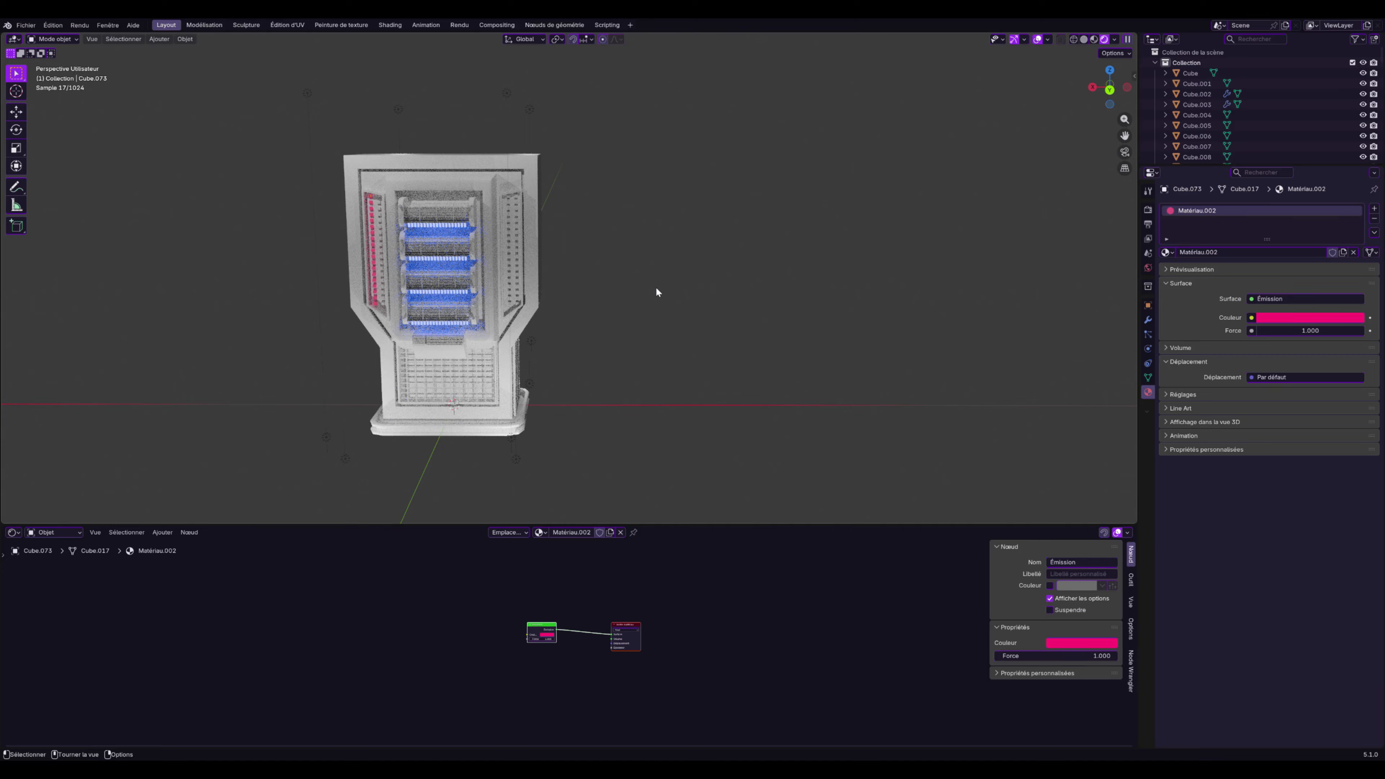
pyautogui.moveTo(1297, 330); pyautogui.dragTo(1363, 330)
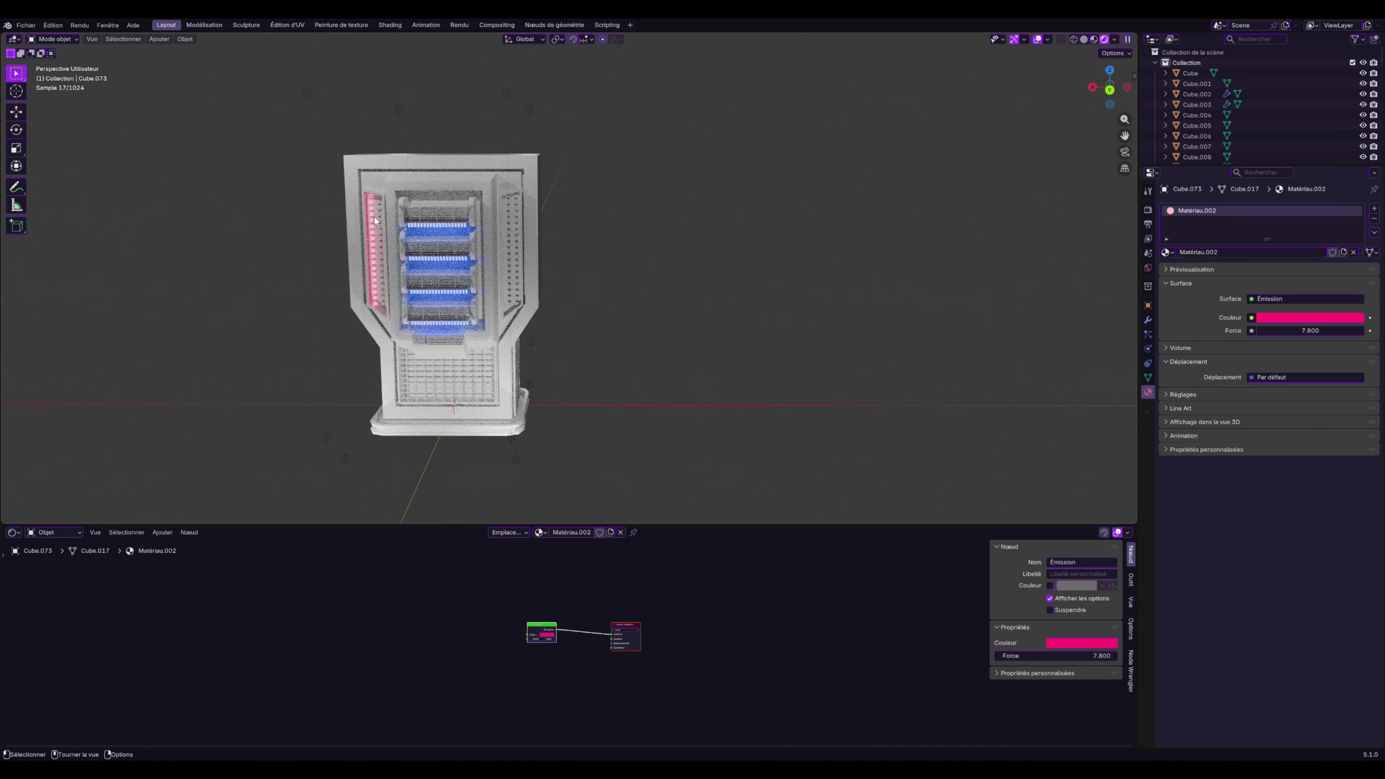
# Remove the blue emission material Matériau.001 from the toothed strip Plan.037 on the rear facade
pyautogui.moveTo(644, 295)
pyautogui.mouseDown(button='middle')
pyautogui.moveTo(639, 279)
pyautogui.moveTo(657, 281)
pyautogui.mouseUp(button='middle')
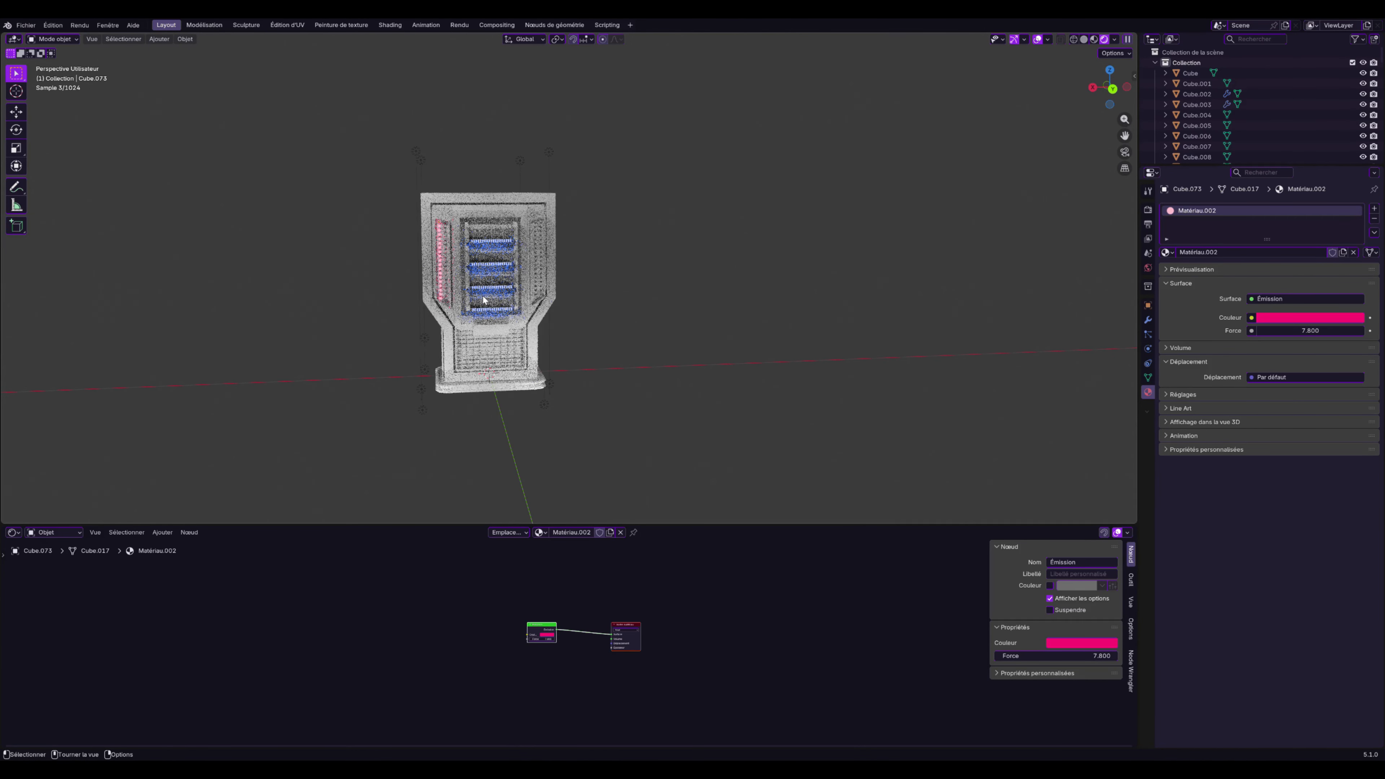
pyautogui.click(486, 245)
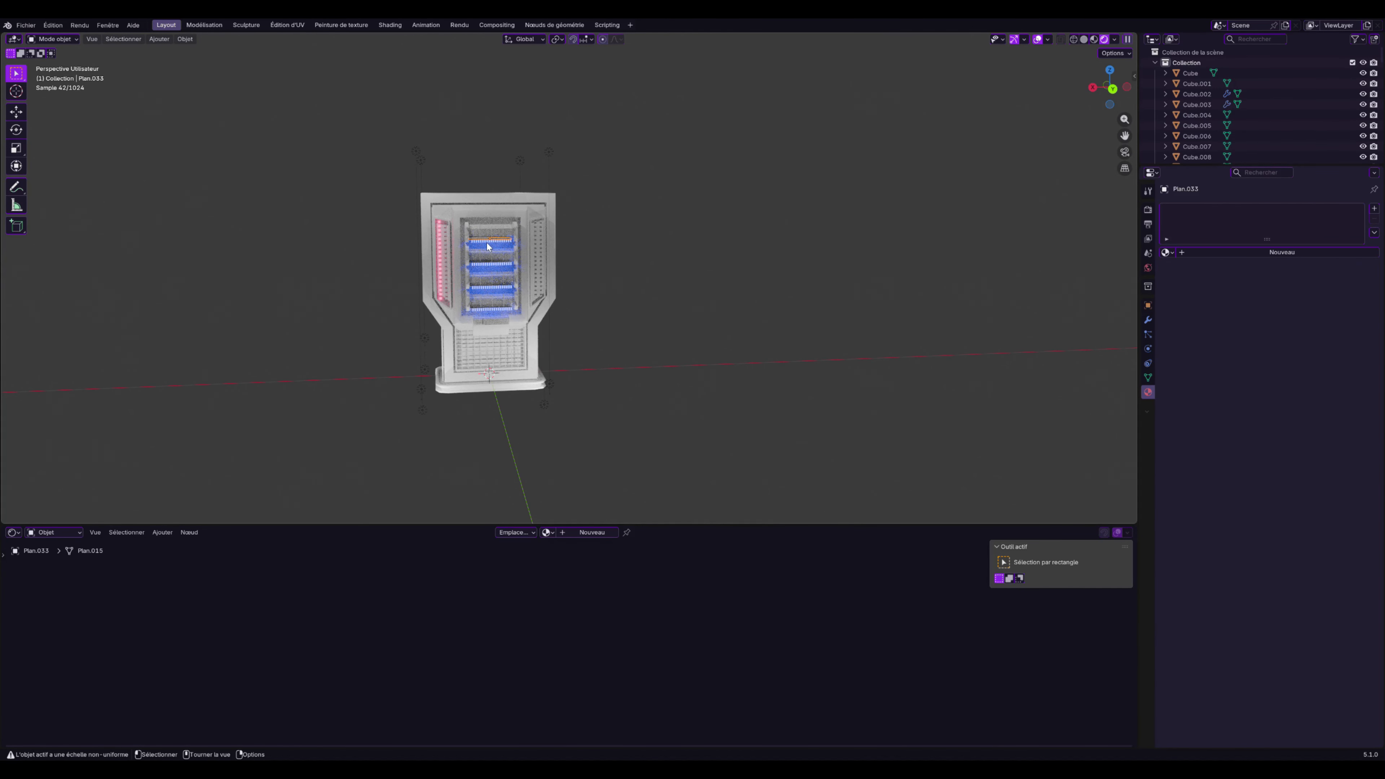
pyautogui.click(493, 245)
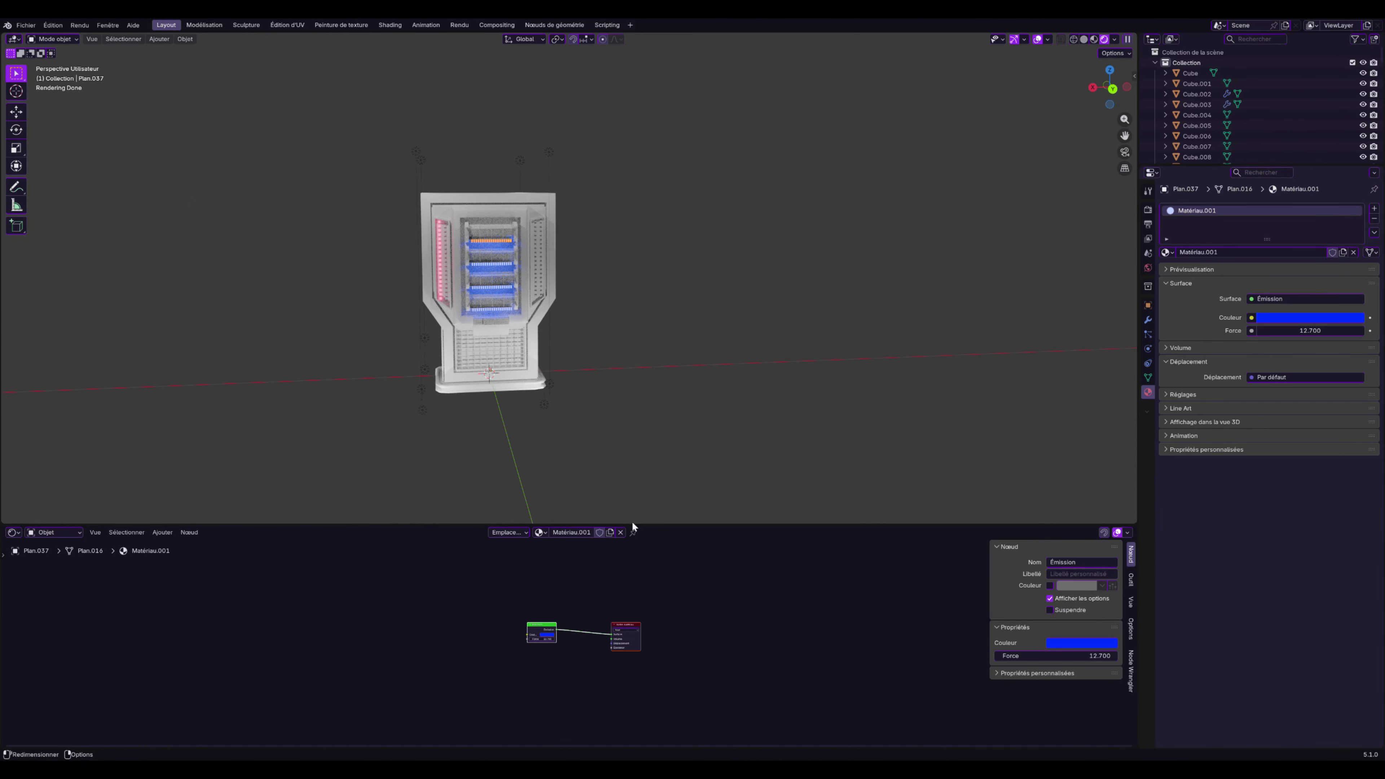
pyautogui.click(621, 532)
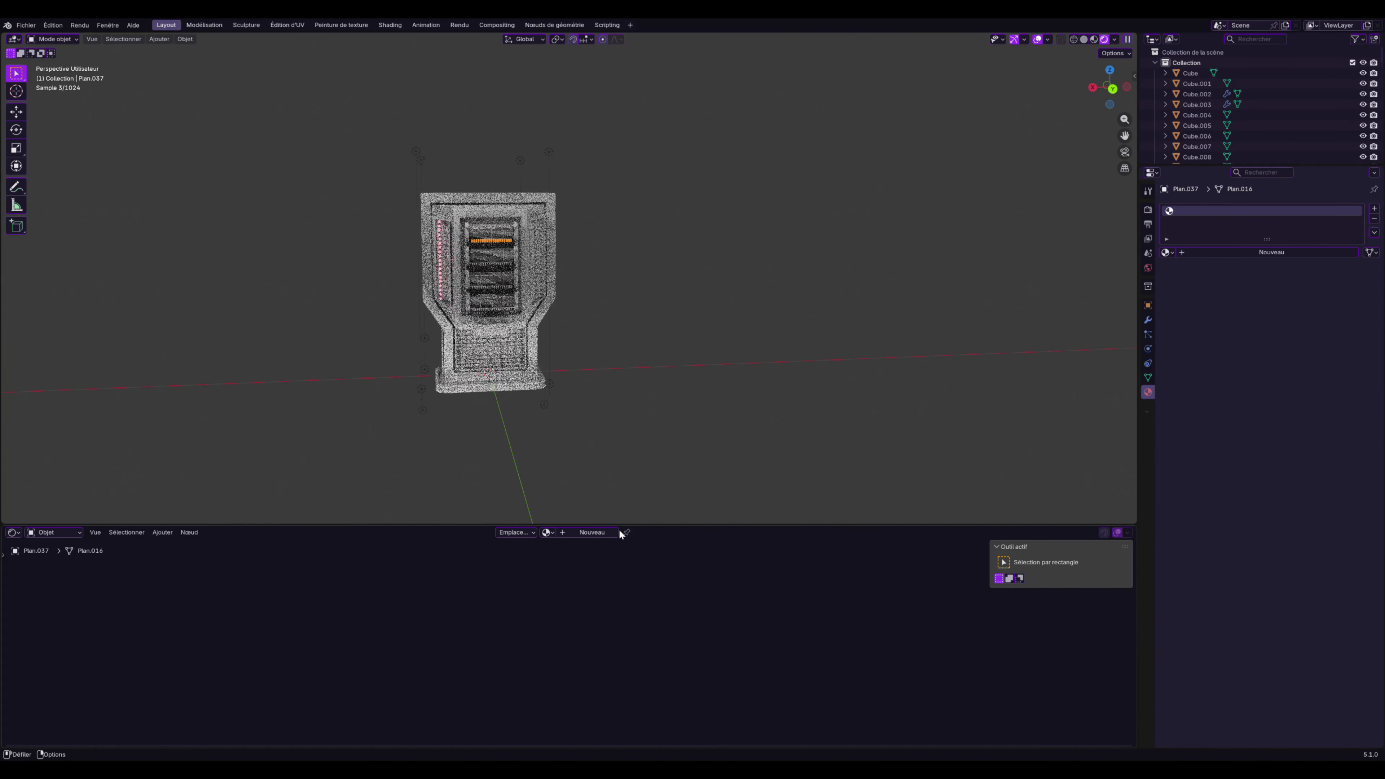
# Assign the existing blue material Matériau.001 to the inner window column Cube.074 in the rear facade's left recess
pyautogui.click(445, 228)
pyautogui.click(546, 532)
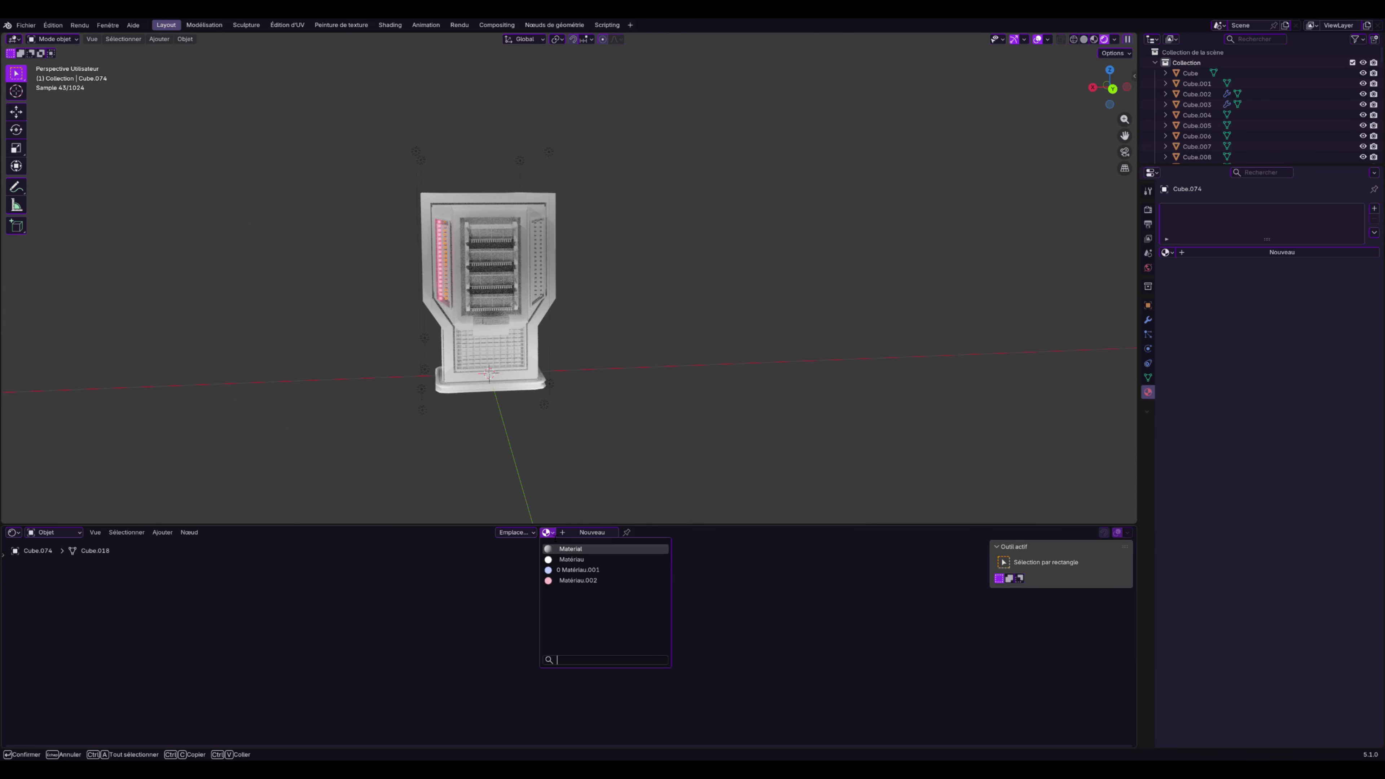
pyautogui.click(565, 567)
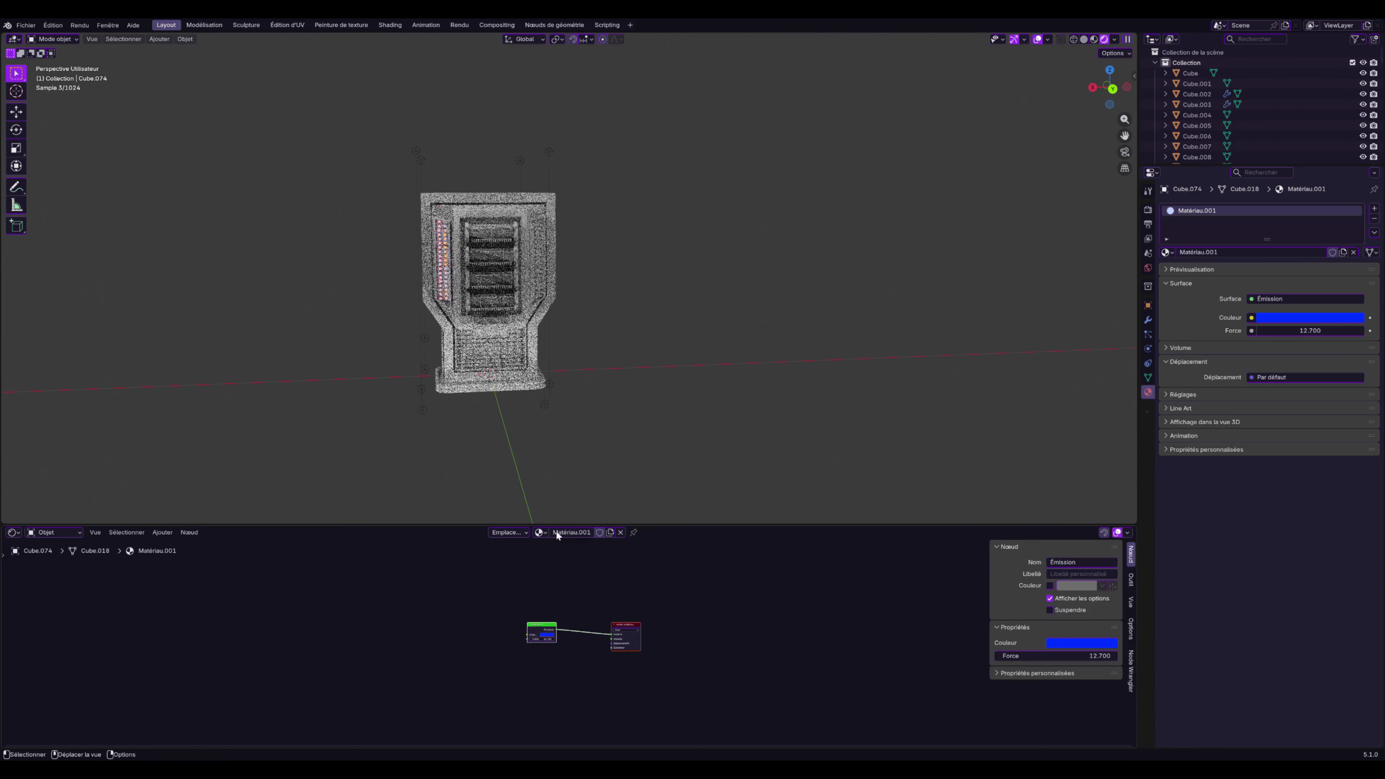
# In the rear facade's right recess, assign Matériau to window column Cube.075 and Matériau.001 to window column Cube.076
pyautogui.click(535, 228)
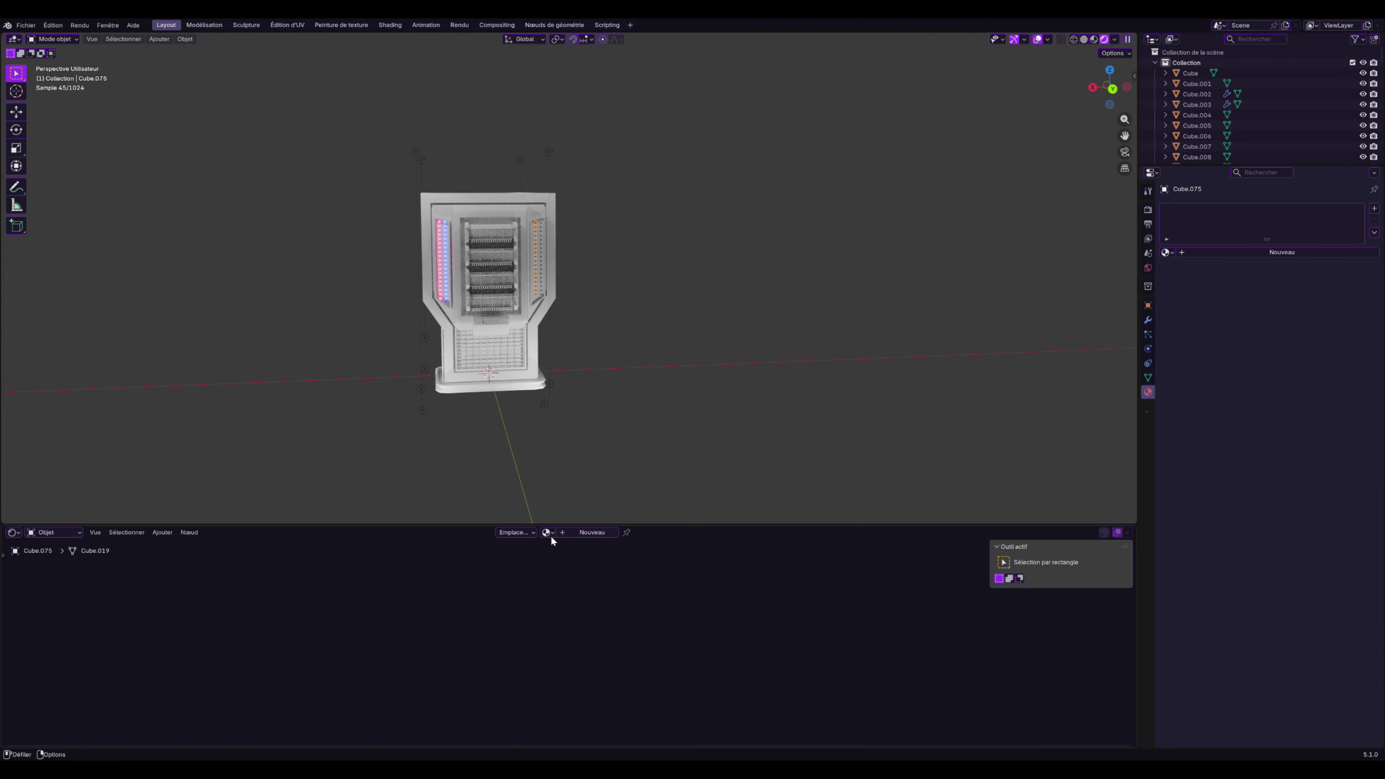
pyautogui.click(548, 533)
pyautogui.click(556, 558)
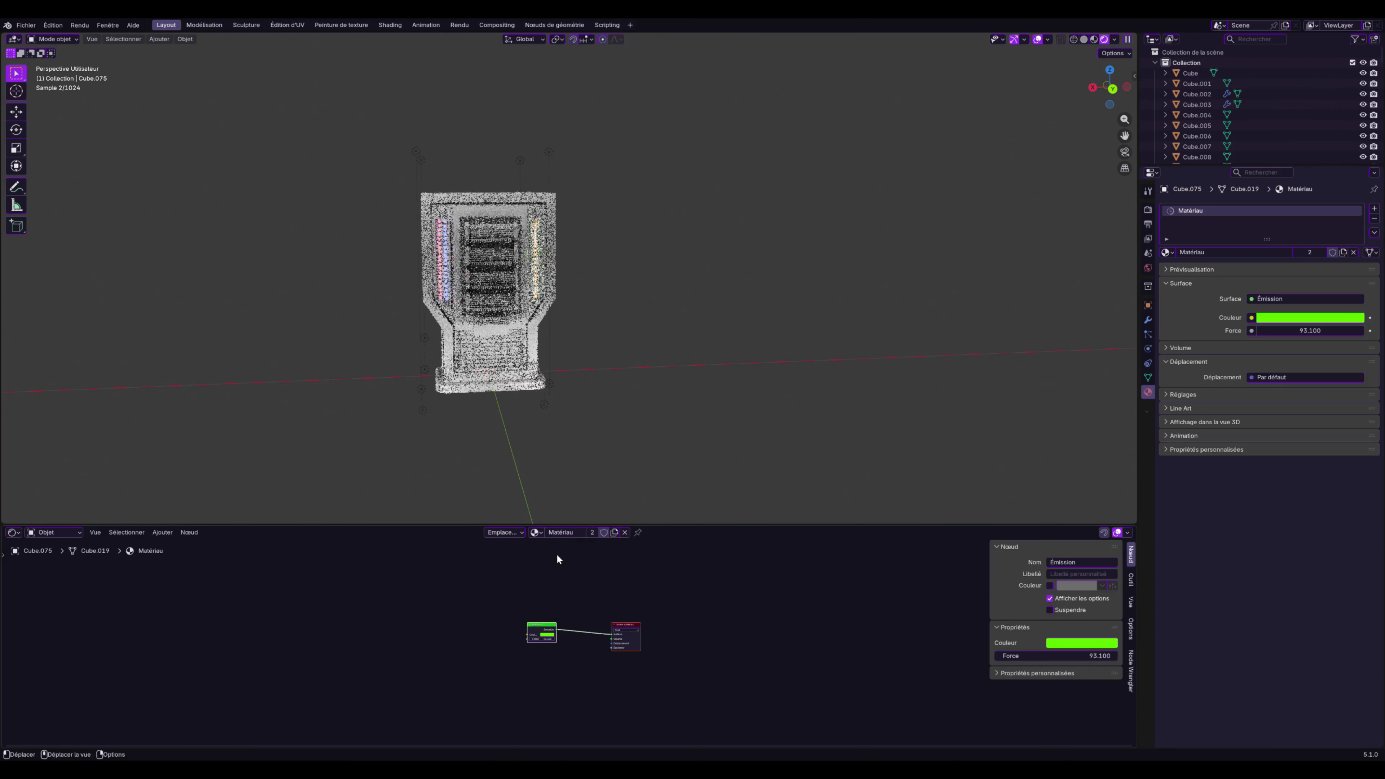
pyautogui.click(540, 233)
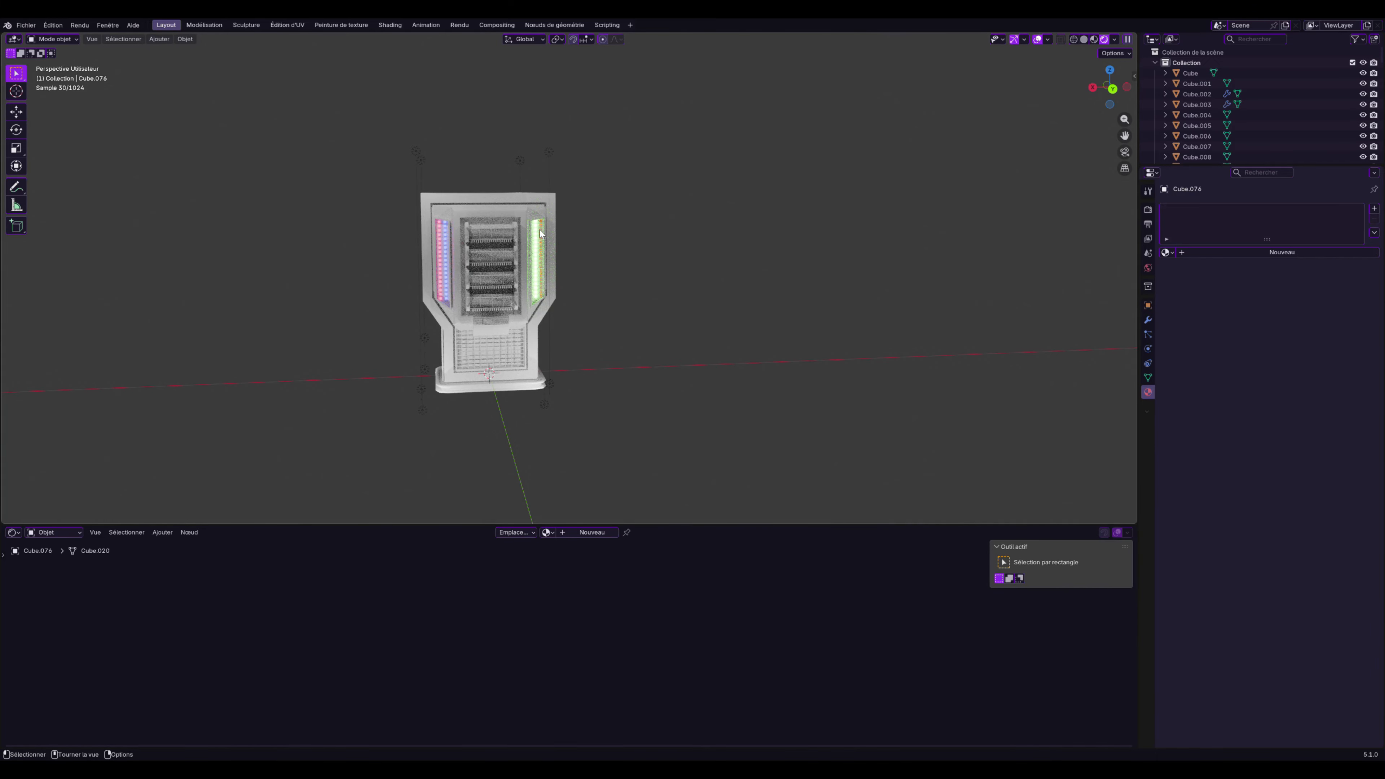
pyautogui.click(547, 533)
pyautogui.click(557, 568)
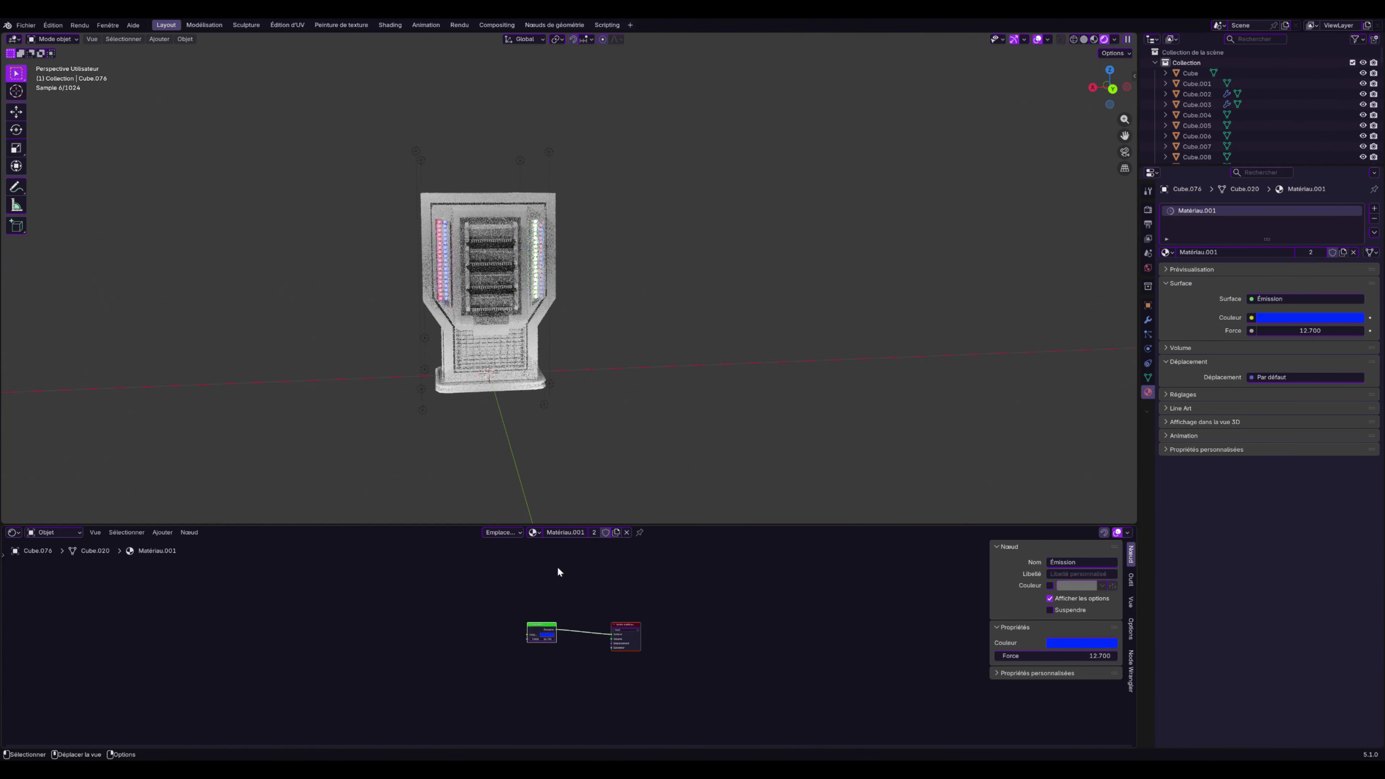
# Set the emission strength of the green material Matériau on window column Cube.075 to 12
pyautogui.click(535, 260)
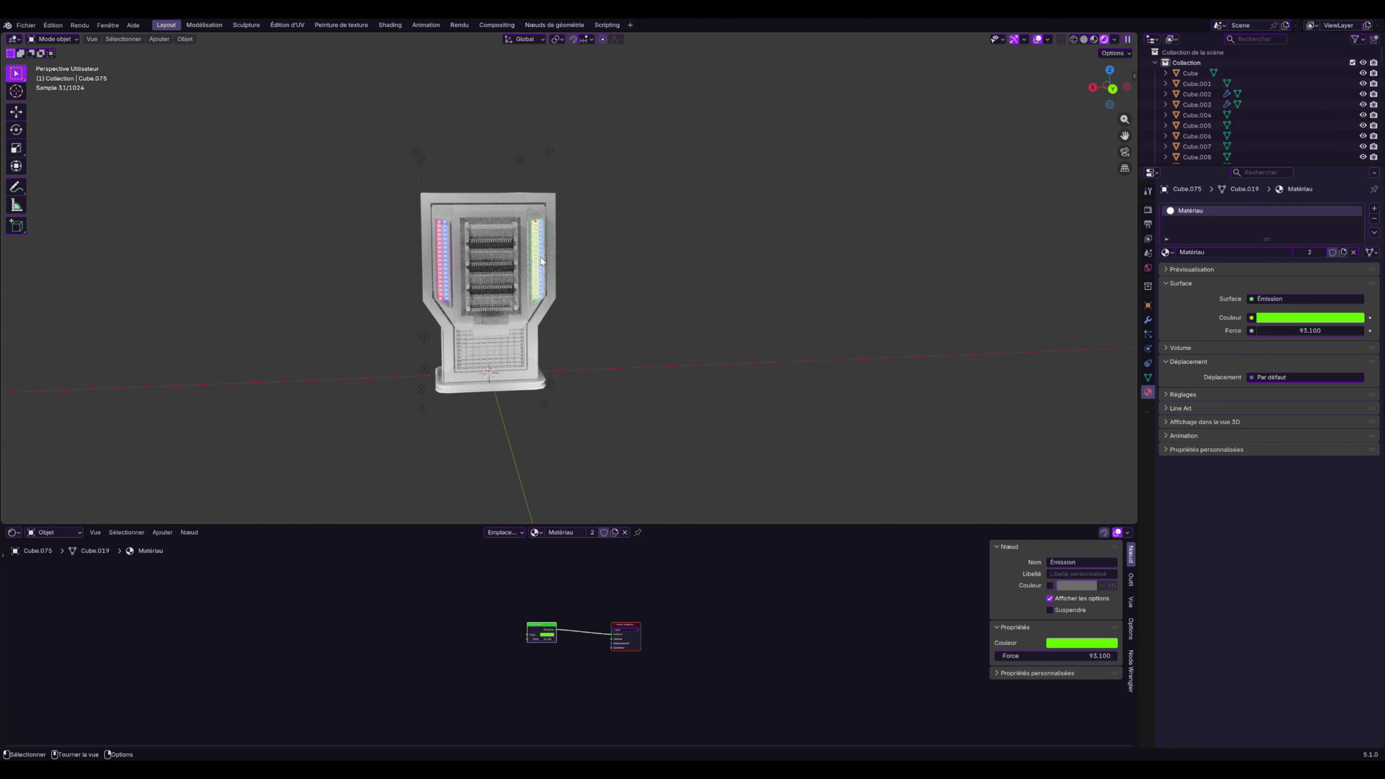
pyautogui.click(446, 260)
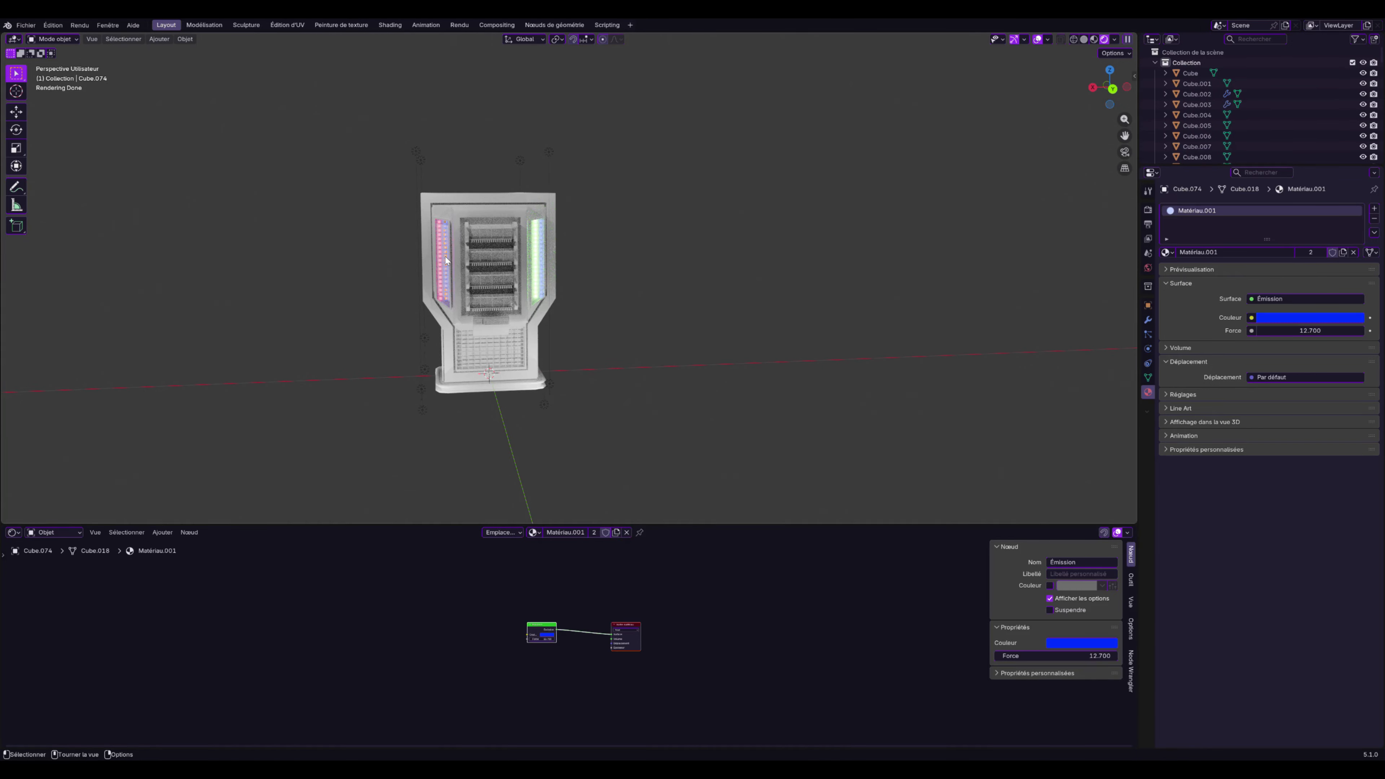
pyautogui.click(534, 270)
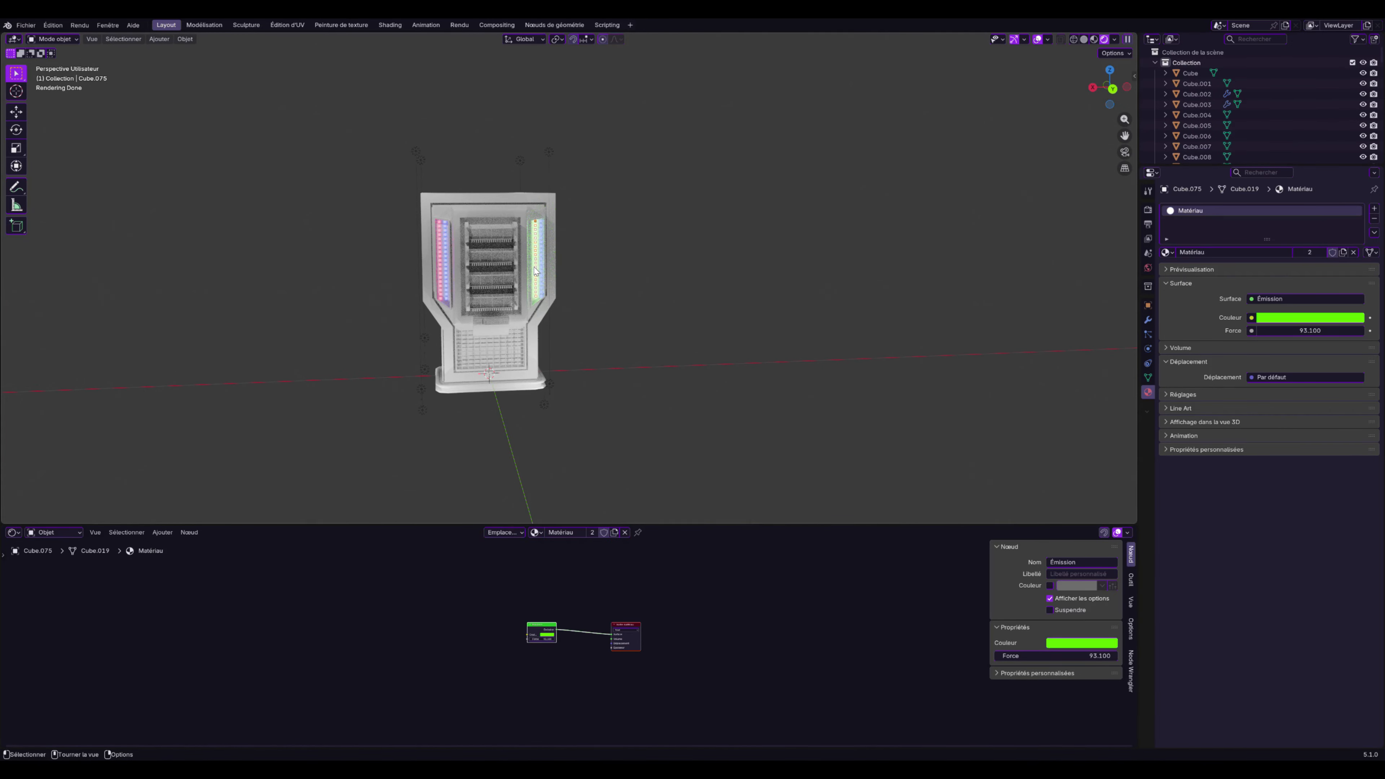
pyautogui.click(1310, 331)
pyautogui.write('12')
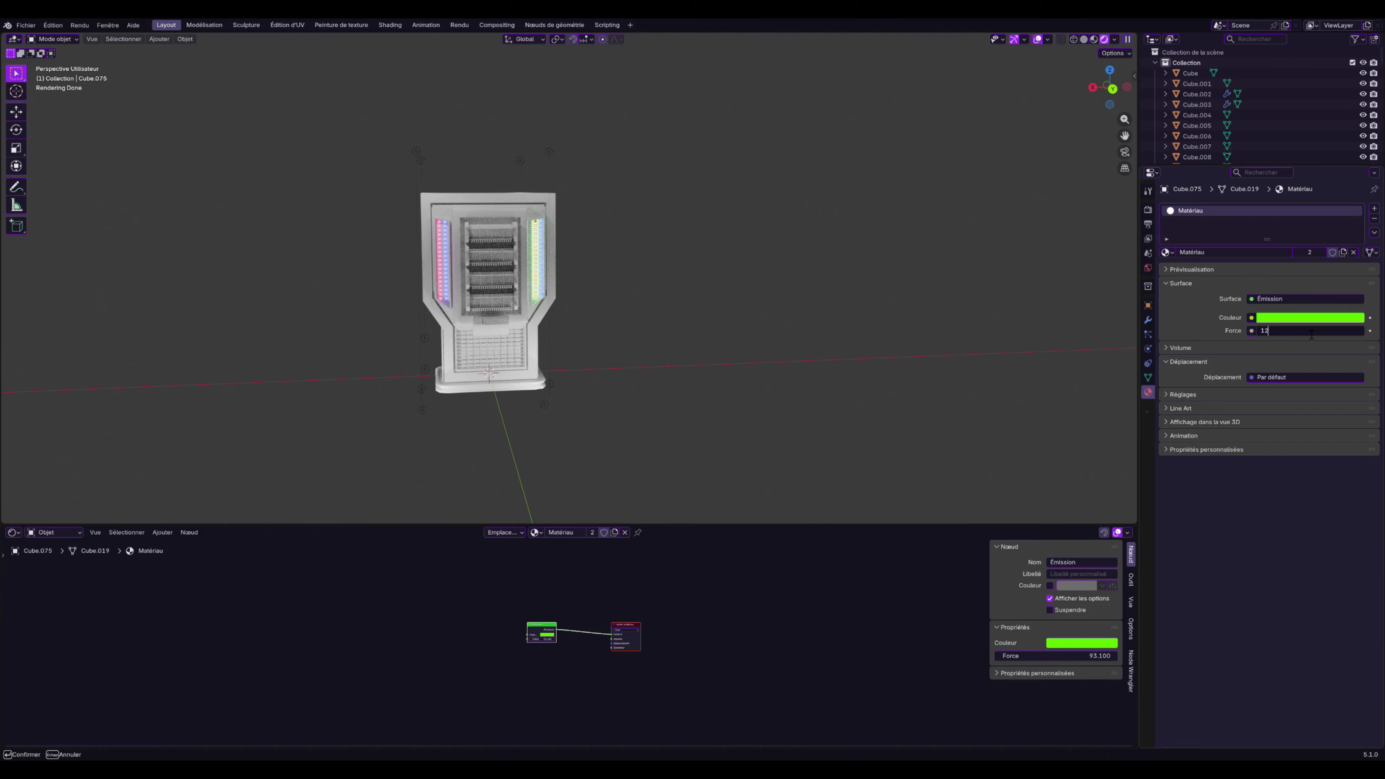
pyautogui.press('Return')
# Give the building's main body Cube a new material and add a Noise Texture node to it
pyautogui.moveTo(840, 282); pyautogui.dragTo(785, 285, button='middle')
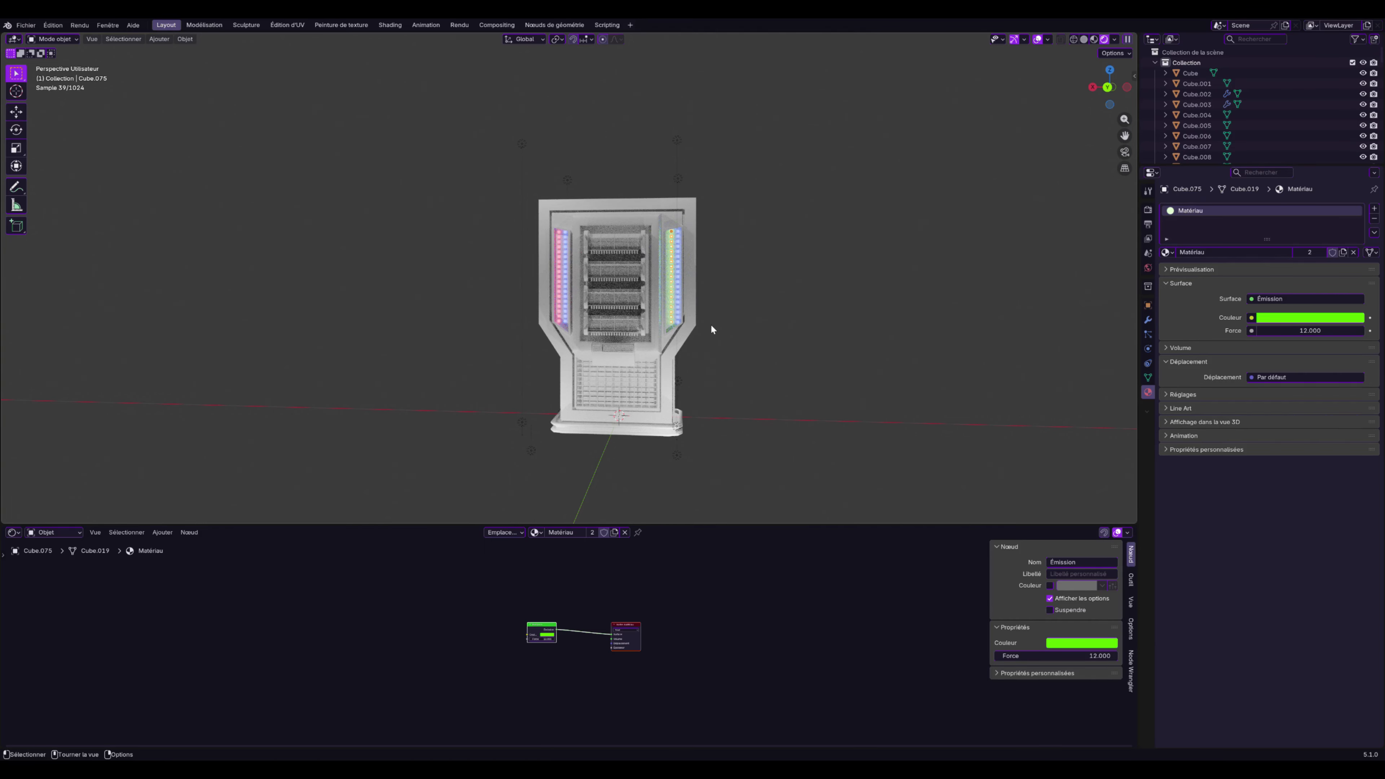
pyautogui.moveTo(710, 327); pyautogui.dragTo(732, 387, button='middle')
pyautogui.scroll(2, 733, 387)
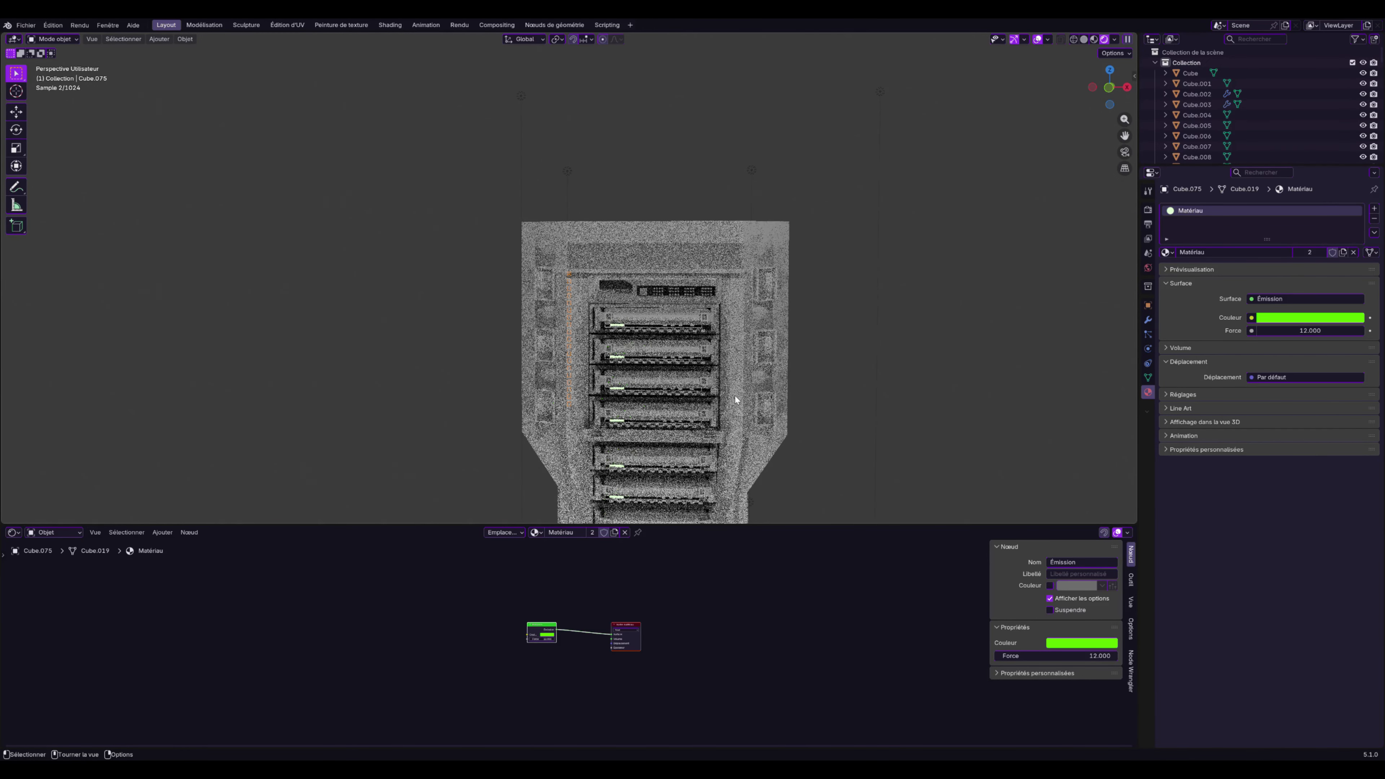
pyautogui.click(734, 394)
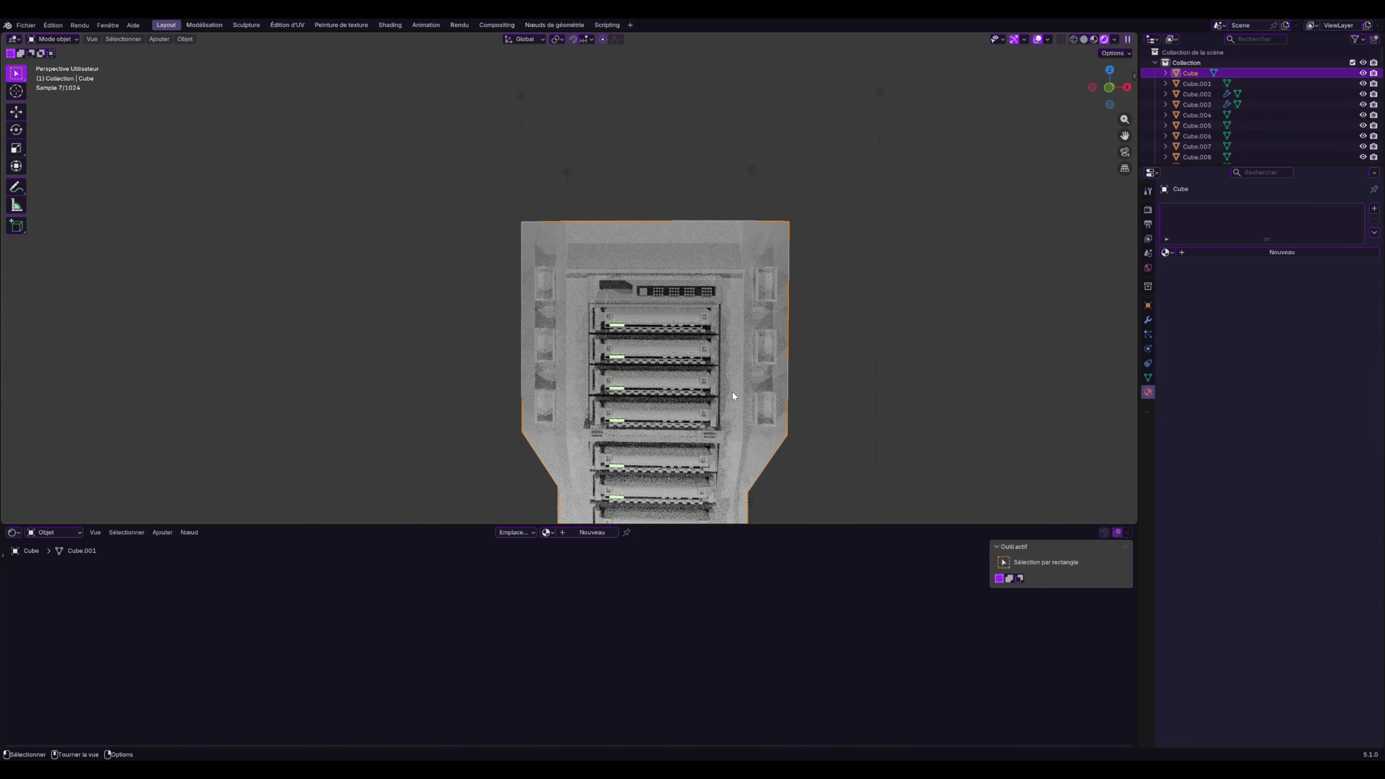
pyautogui.click(587, 532)
pyautogui.hotkey('shift', 'a')
pyautogui.moveTo(374, 652)
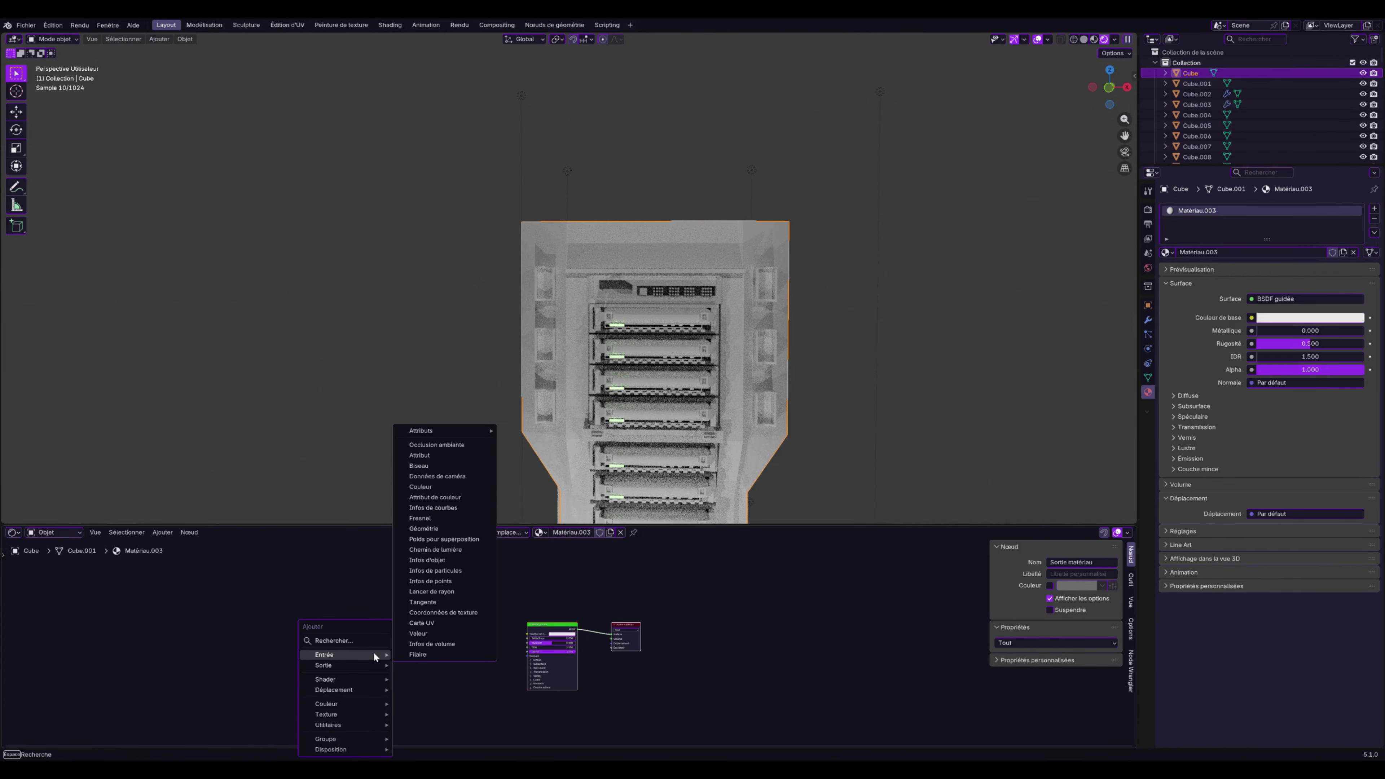
pyautogui.moveTo(398, 711)
pyautogui.click(434, 672)
pyautogui.click(348, 621)
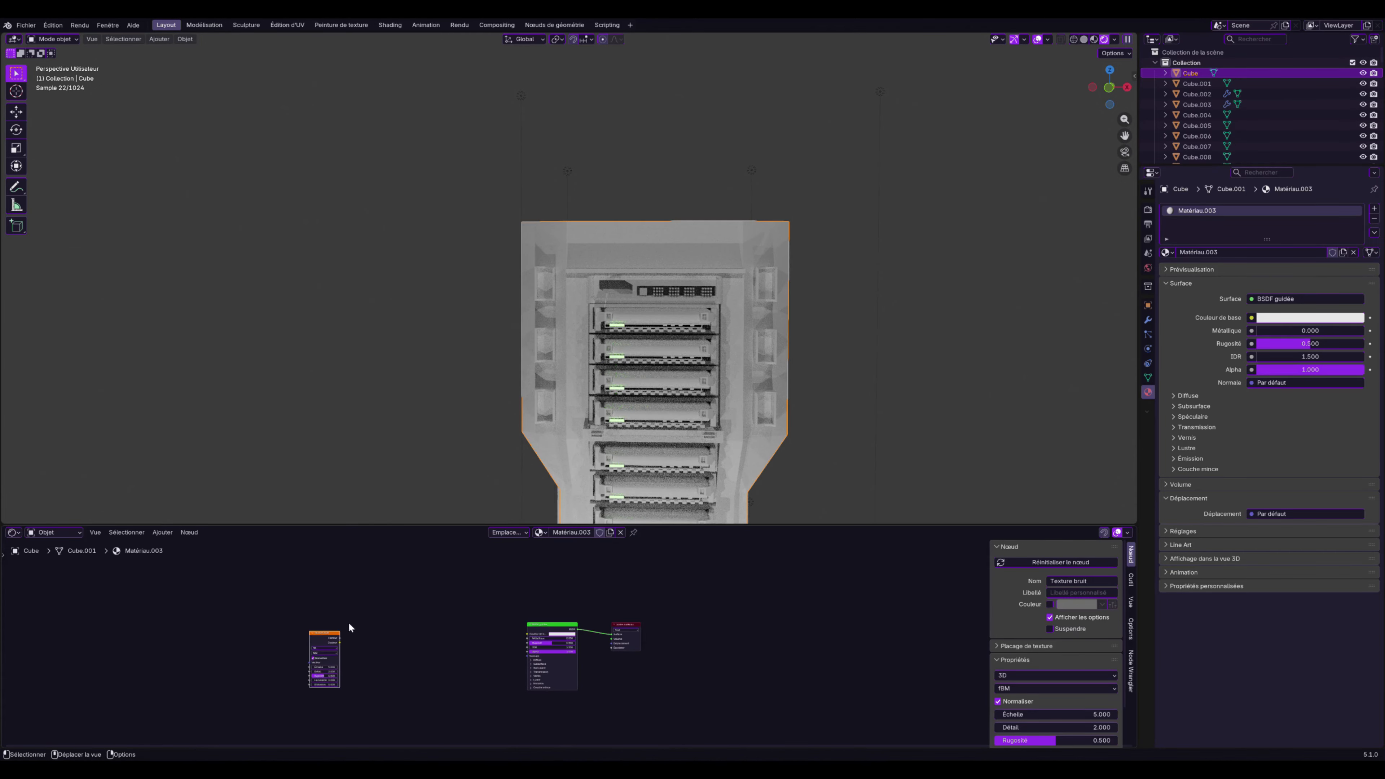
# Add mapping nodes to the Noise Texture, connect it to the base colour, and set its detail to 15 and roughness to 1
pyautogui.hotkey('ctrl', 't')
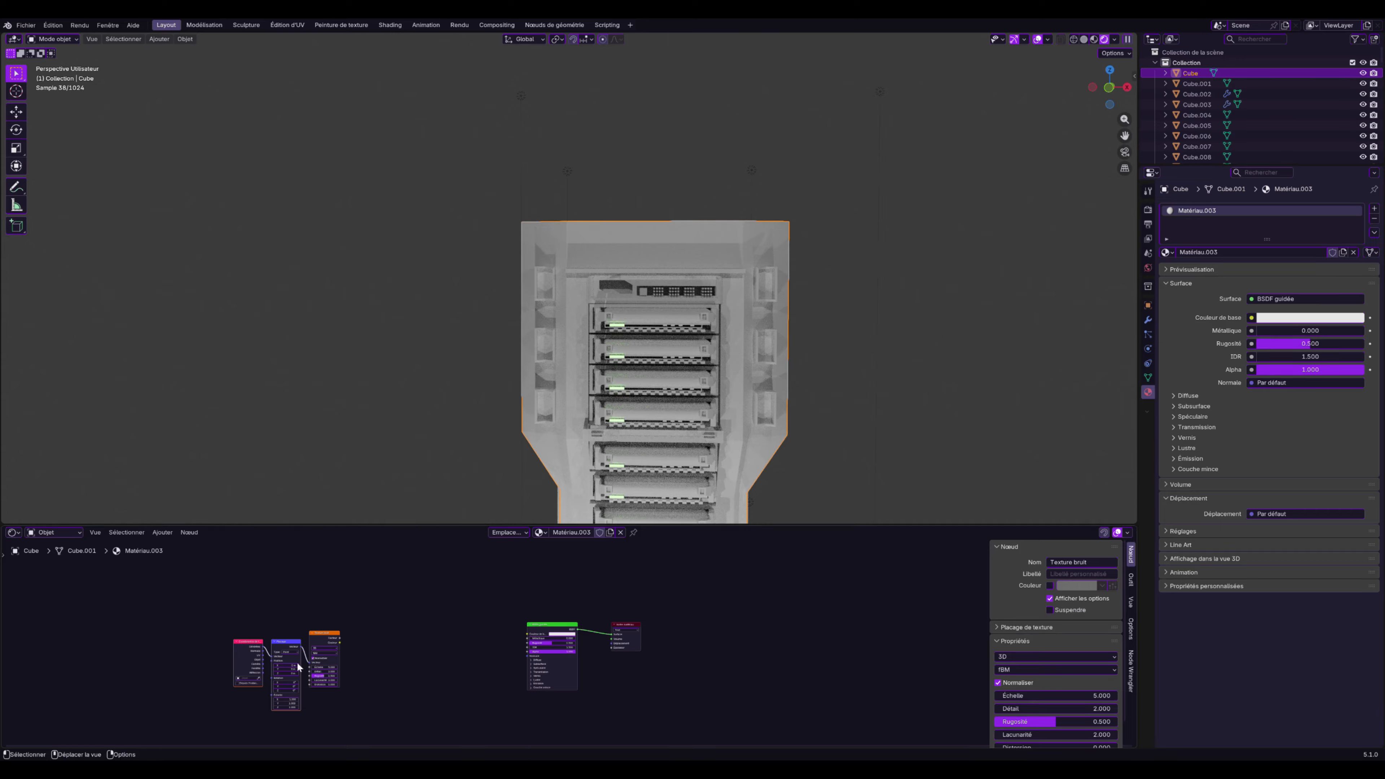
pyautogui.moveTo(264, 659); pyautogui.dragTo(527, 634)
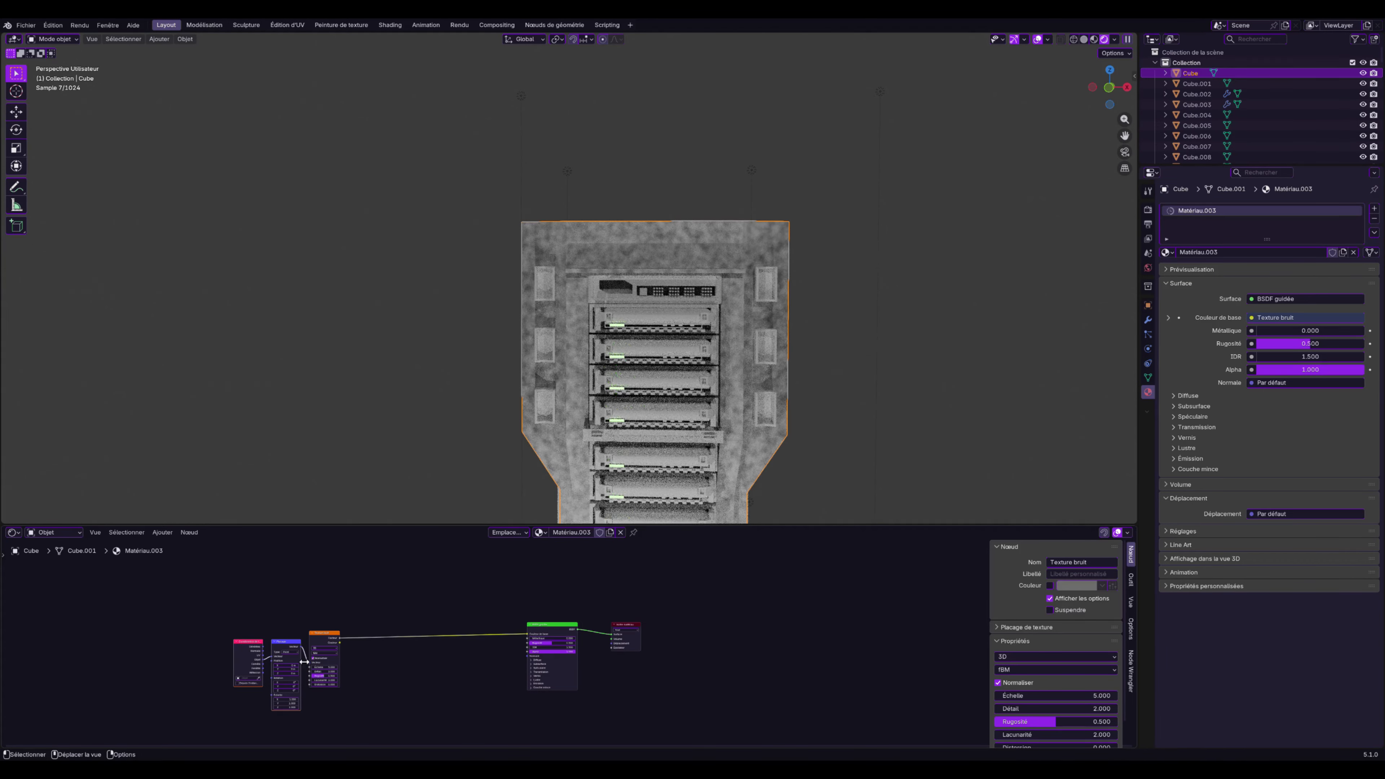
pyautogui.moveTo(323, 671); pyautogui.dragTo(345, 672)
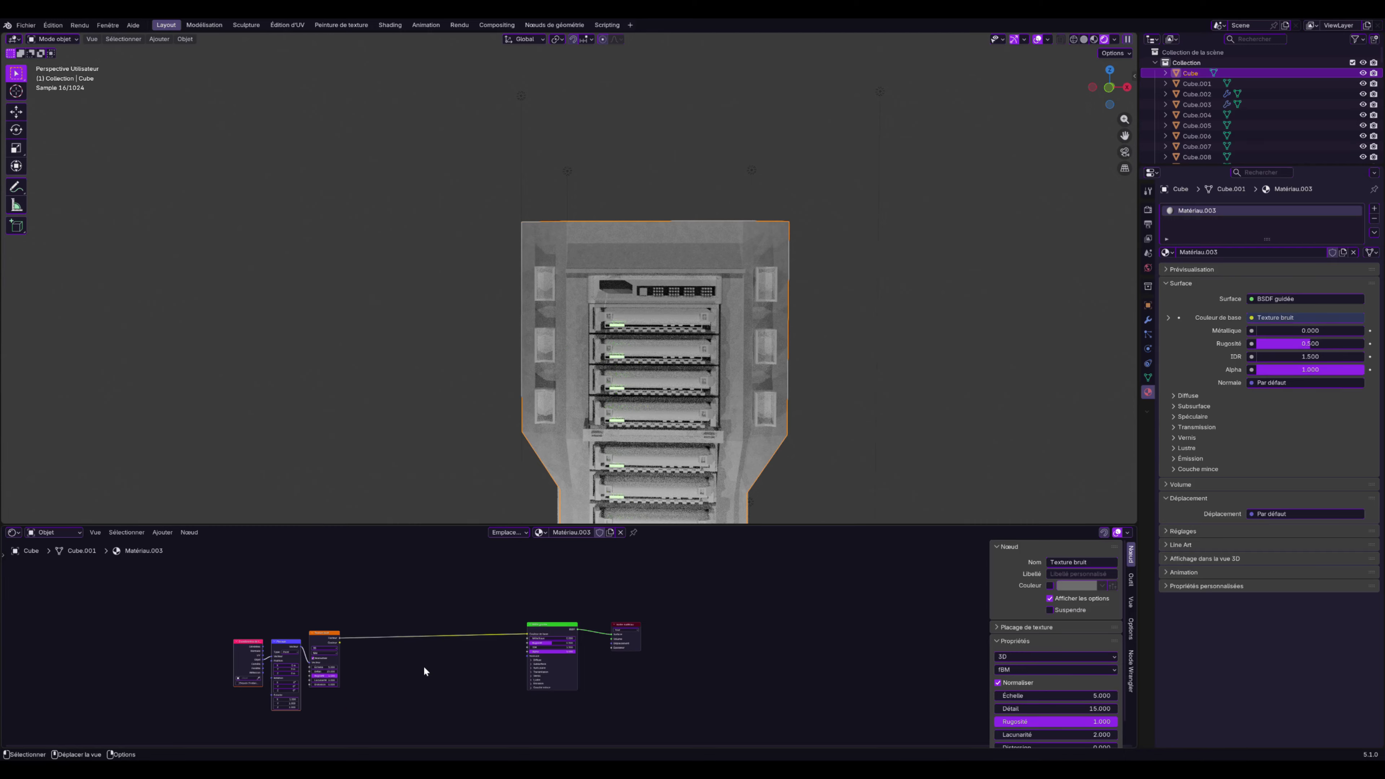
# Insert a Color Ramp between noise and base colour with its white stop at 0.076, and set the shader's roughness to 0
pyautogui.hotkey('shift', 'a')
pyautogui.moveTo(423, 657)
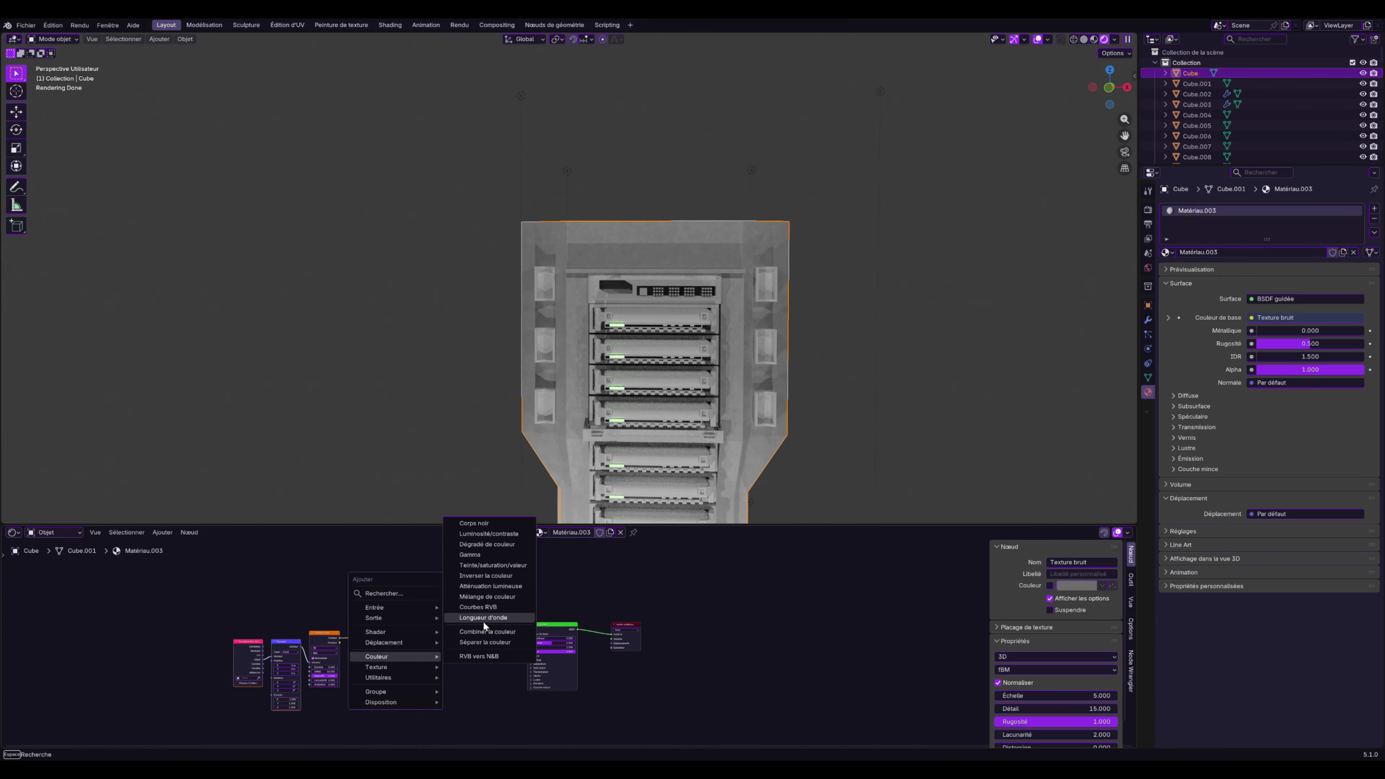
pyautogui.click(487, 545)
pyautogui.click(407, 618)
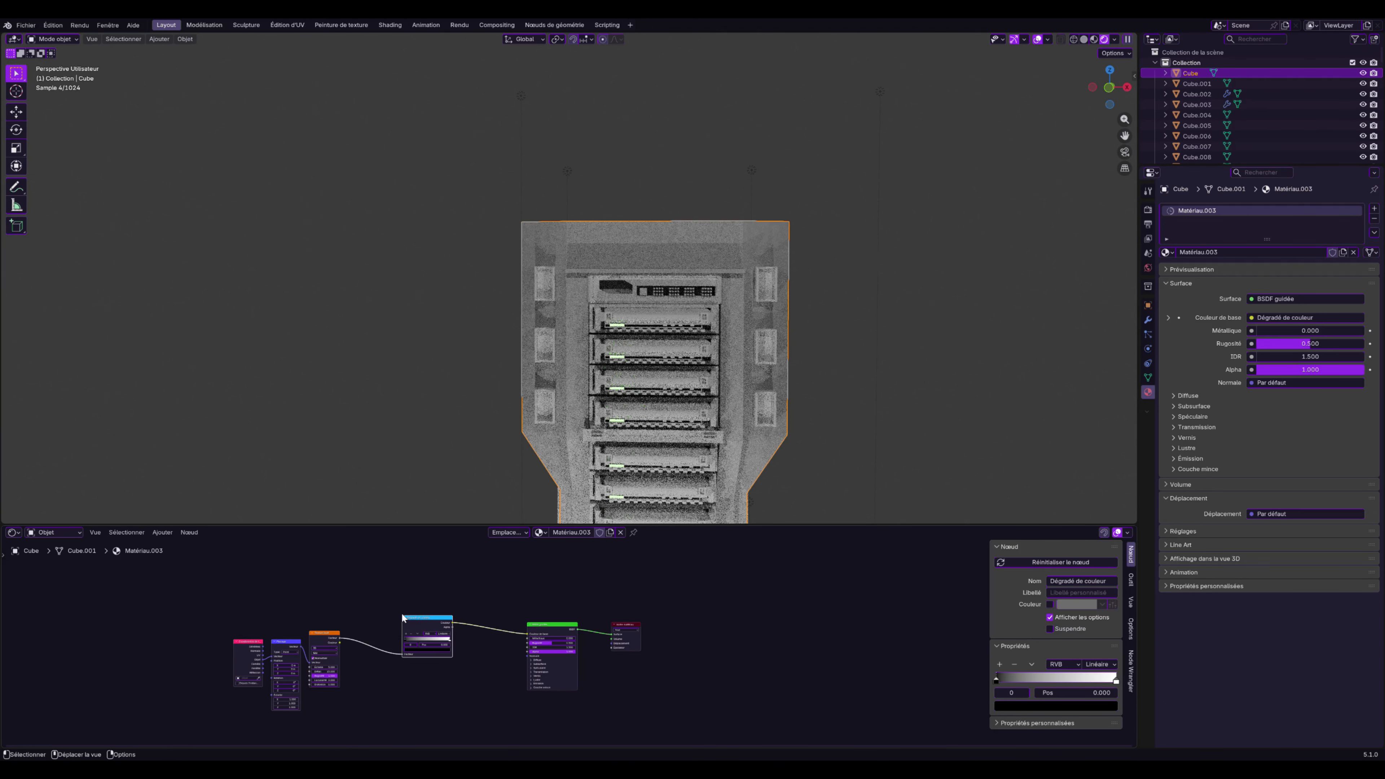
pyautogui.moveTo(451, 641); pyautogui.dragTo(409, 641)
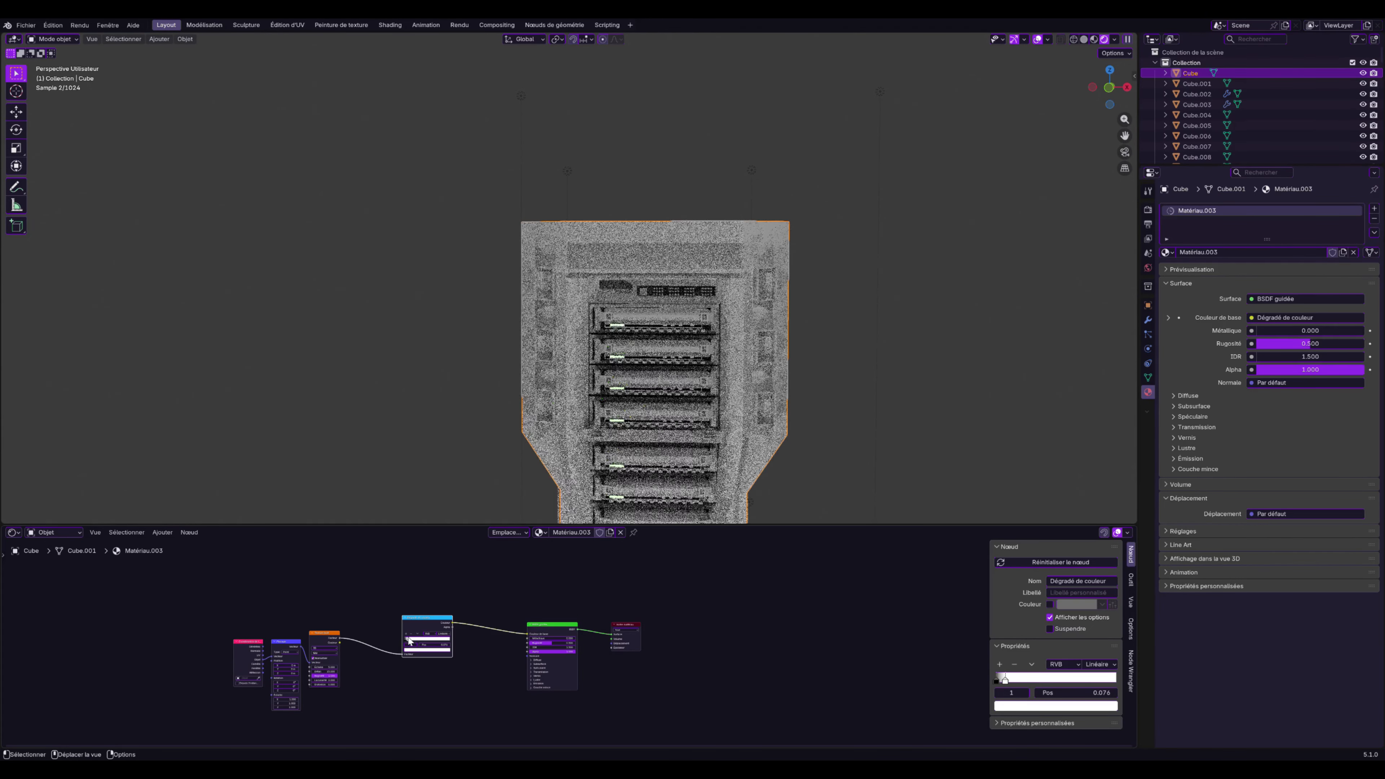
pyautogui.moveTo(552, 645); pyautogui.dragTo(528, 643)
# Assign the body material Matériau.003 to the topmost rack panel Cube.003 on the front facade
pyautogui.scroll(-3, 806, 420)
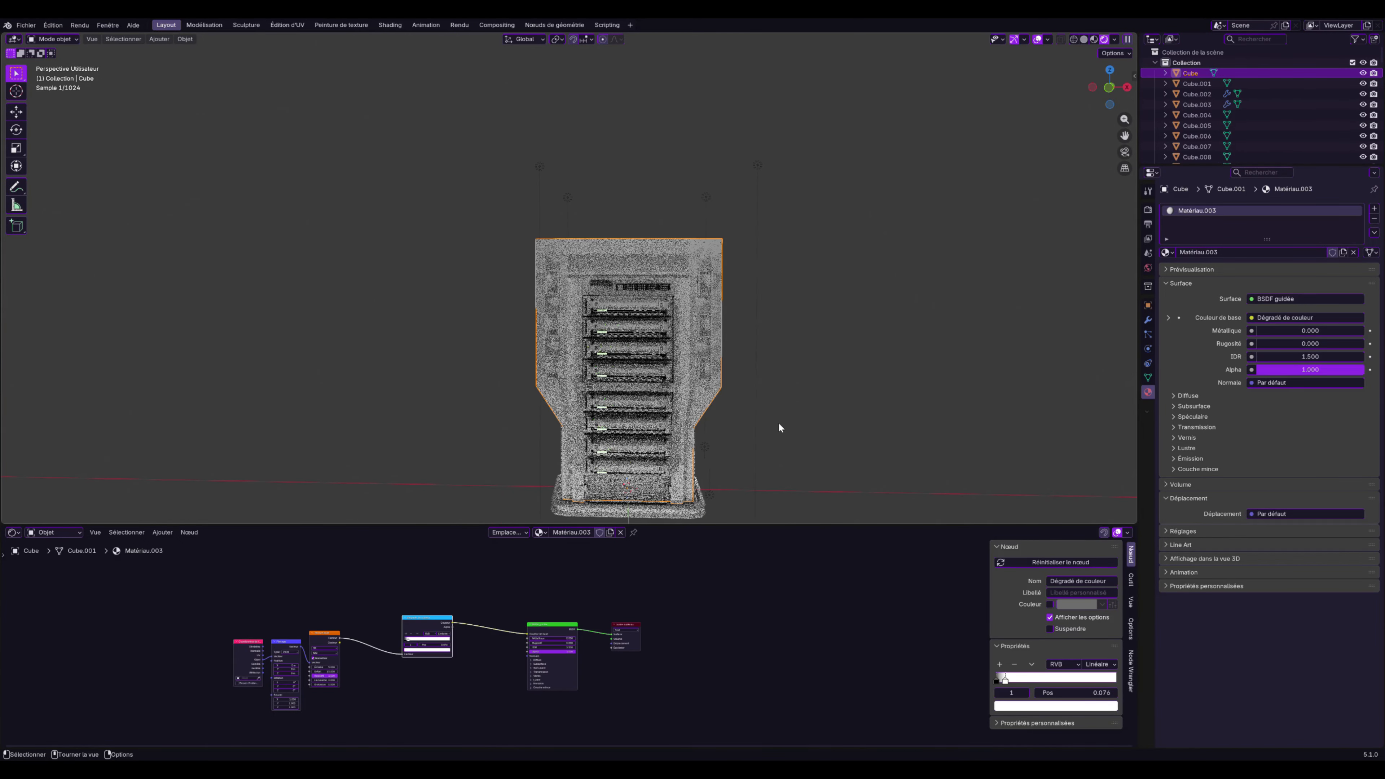
pyautogui.moveTo(743, 440); pyautogui.dragTo(753, 441, button='middle')
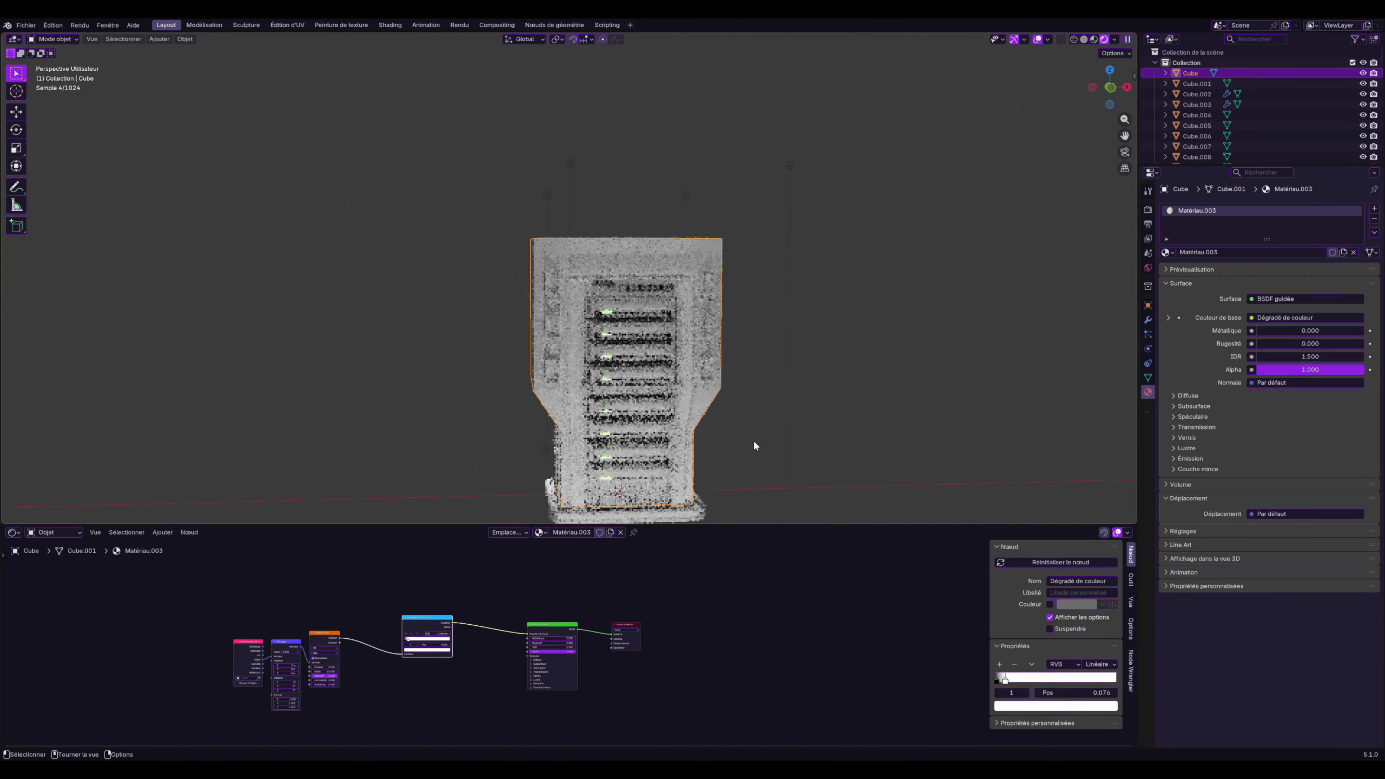
pyautogui.scroll(2, 742, 443)
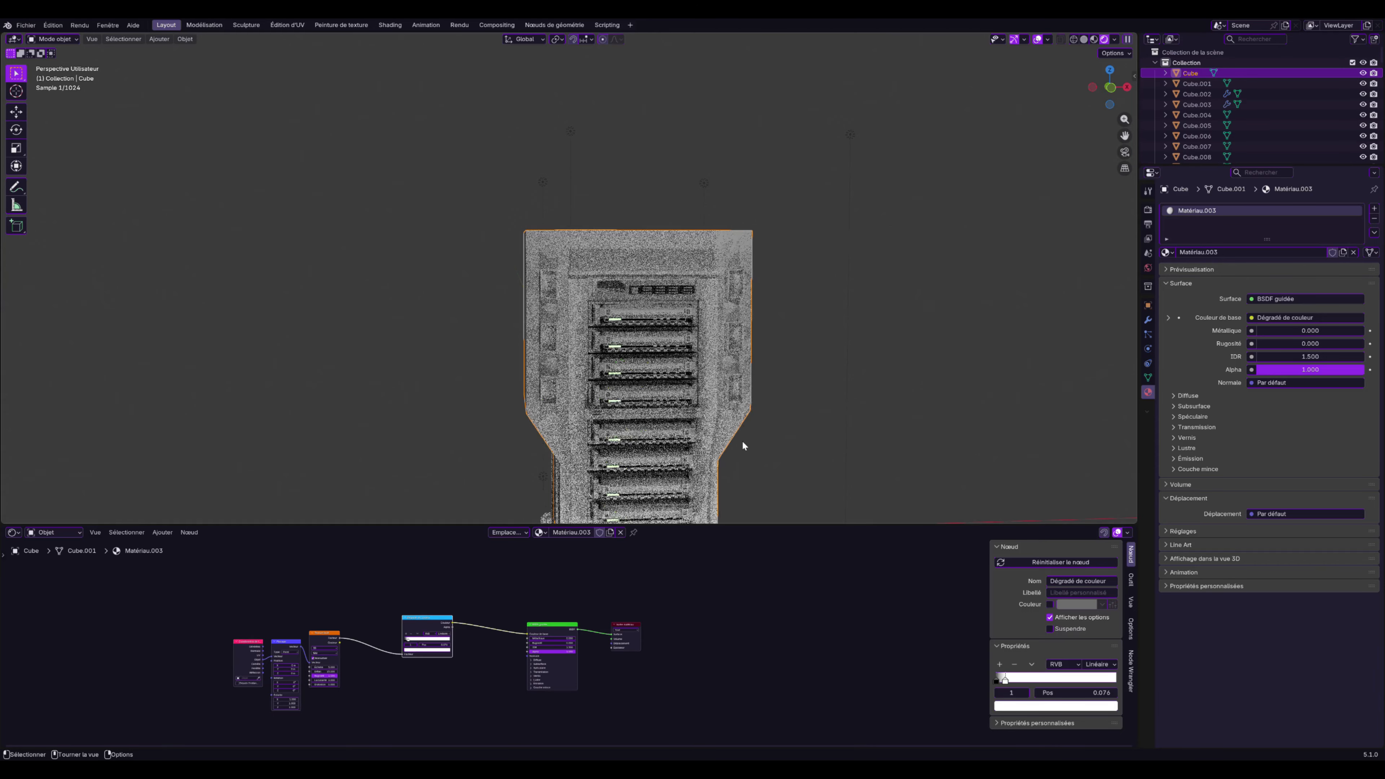
pyautogui.click(641, 315)
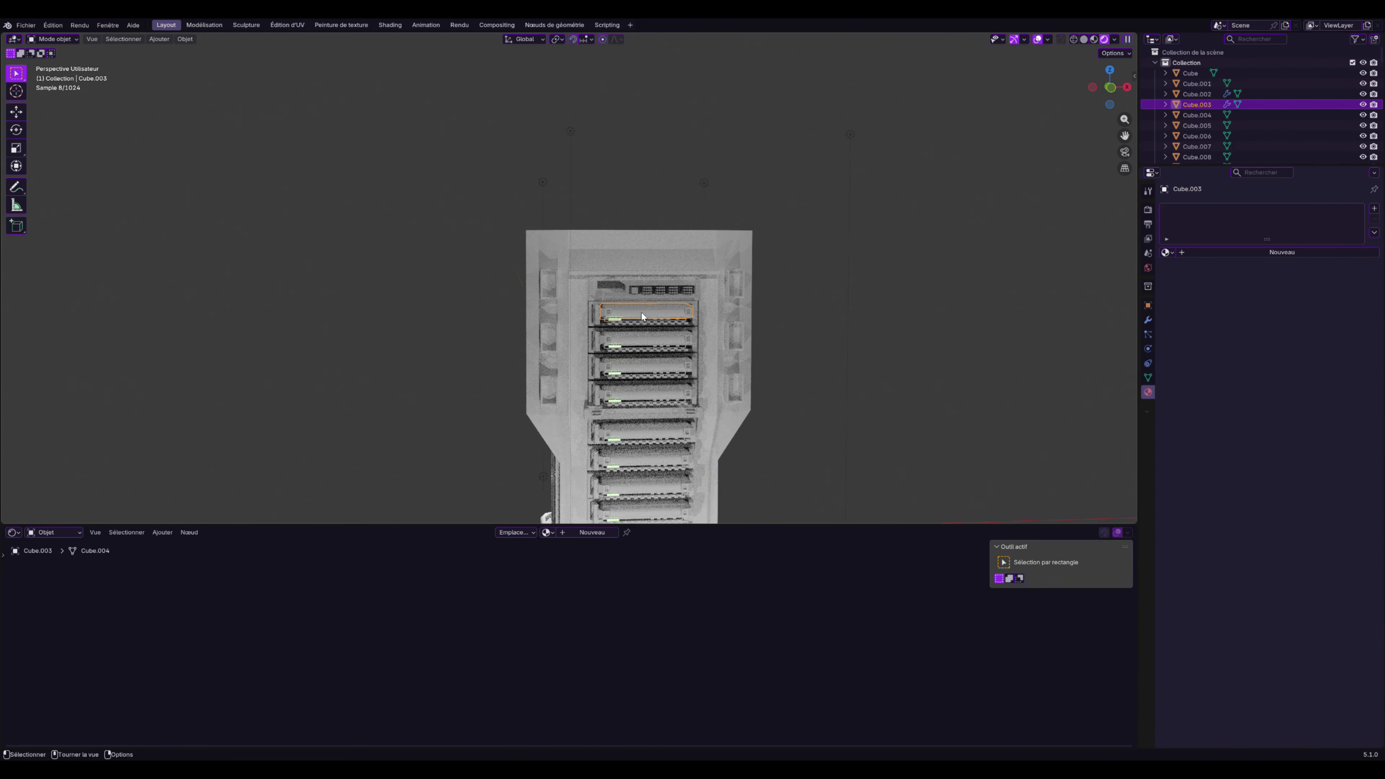
pyautogui.click(546, 532)
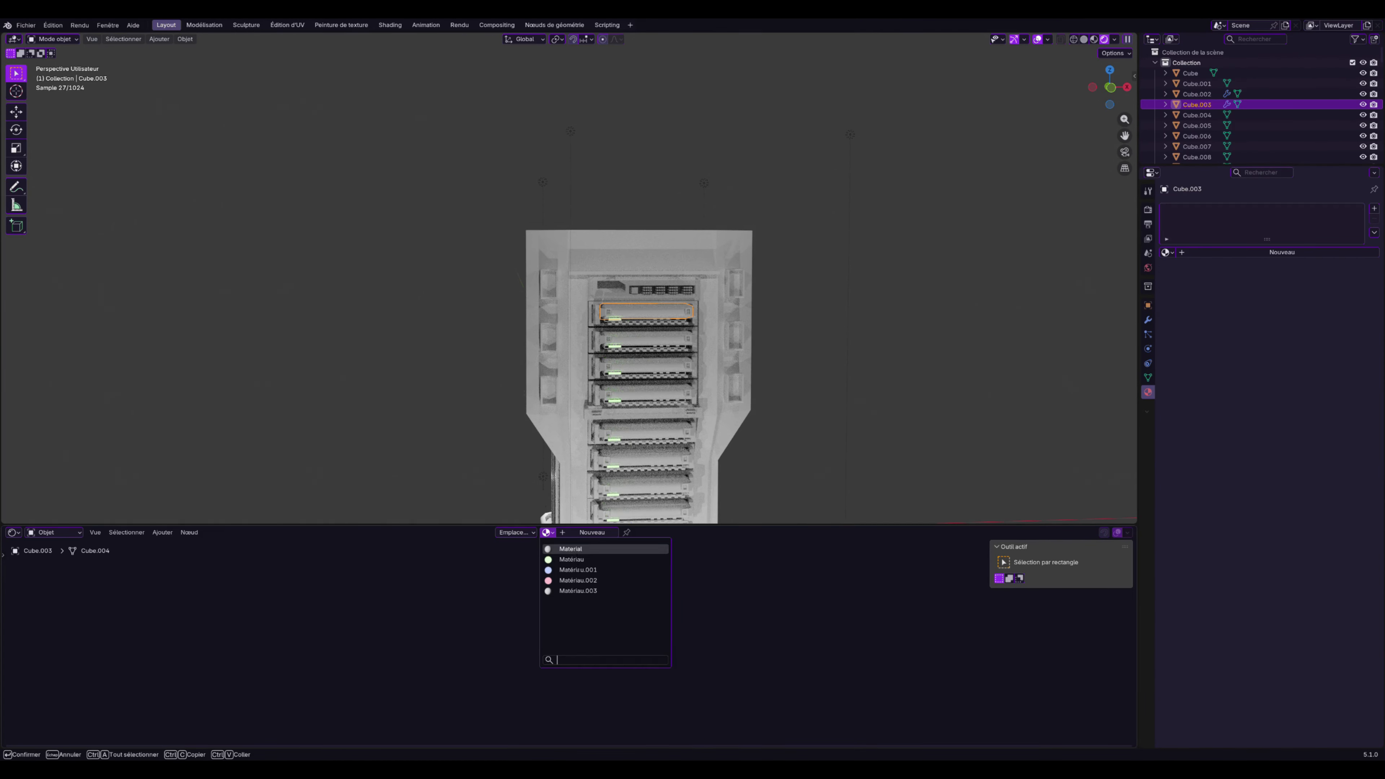
pyautogui.click(578, 591)
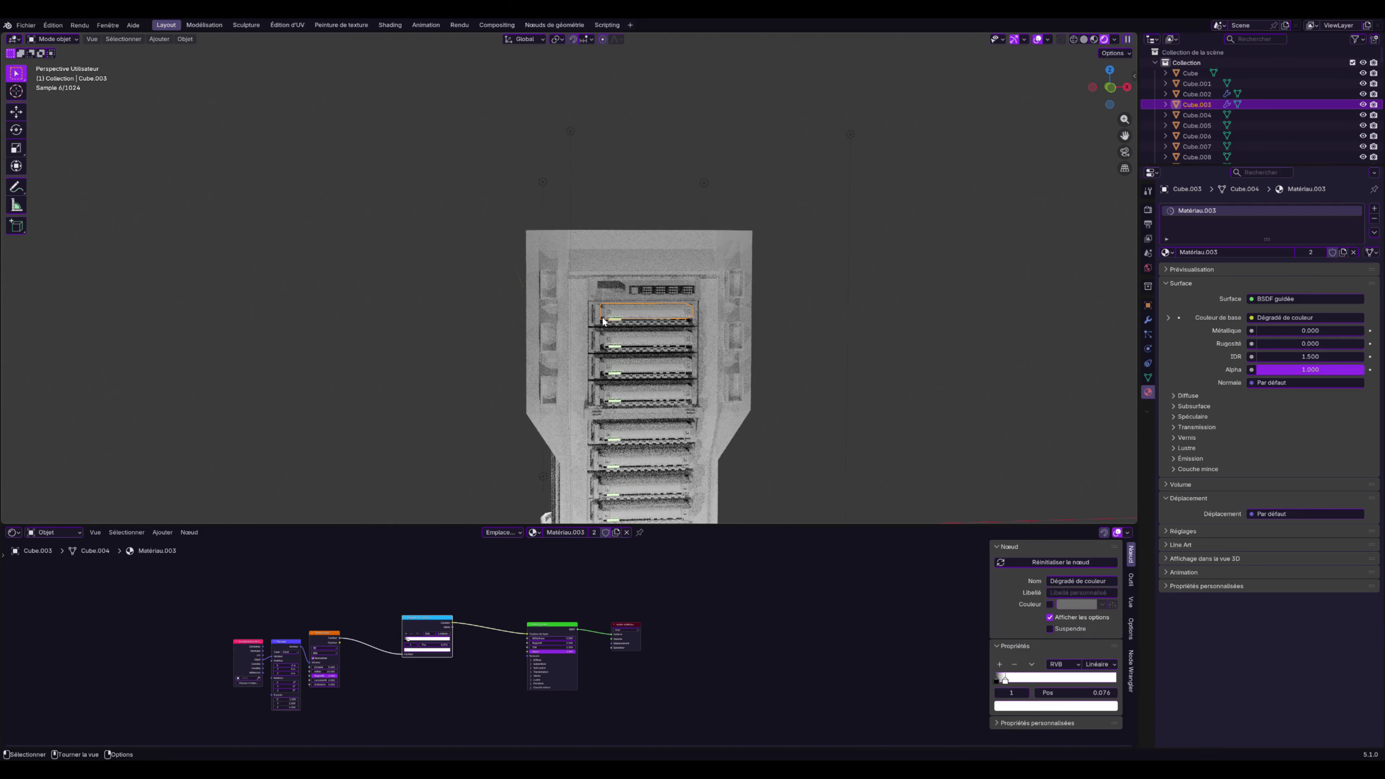
# Switch the scene's render engine to EEVEE
pyautogui.scroll(2, 603, 321)
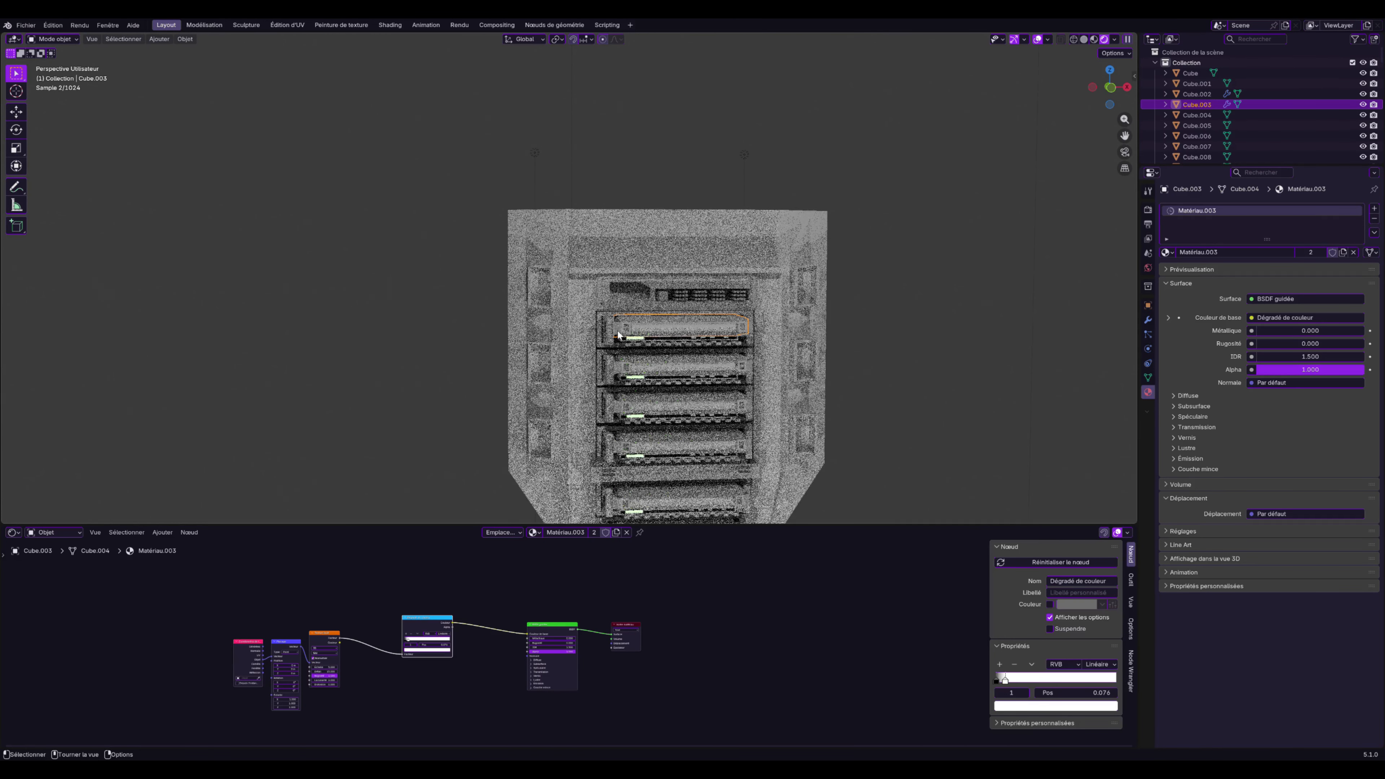
pyautogui.click(1151, 210)
pyautogui.click(1262, 208)
pyautogui.click(1271, 222)
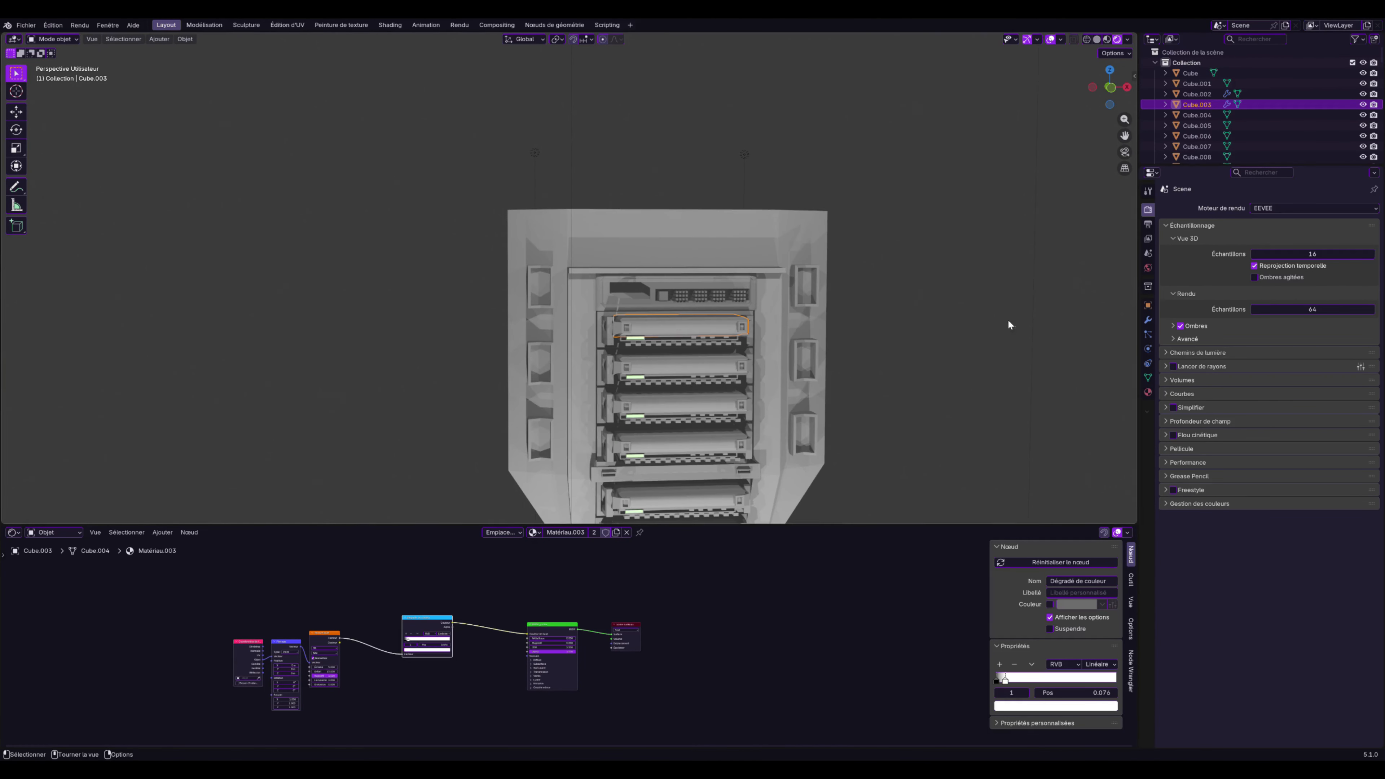
# Assign Matériau.003 to the second rack unit's end latches Plan.006 and to its side brackets Cube.022
pyautogui.click(658, 369)
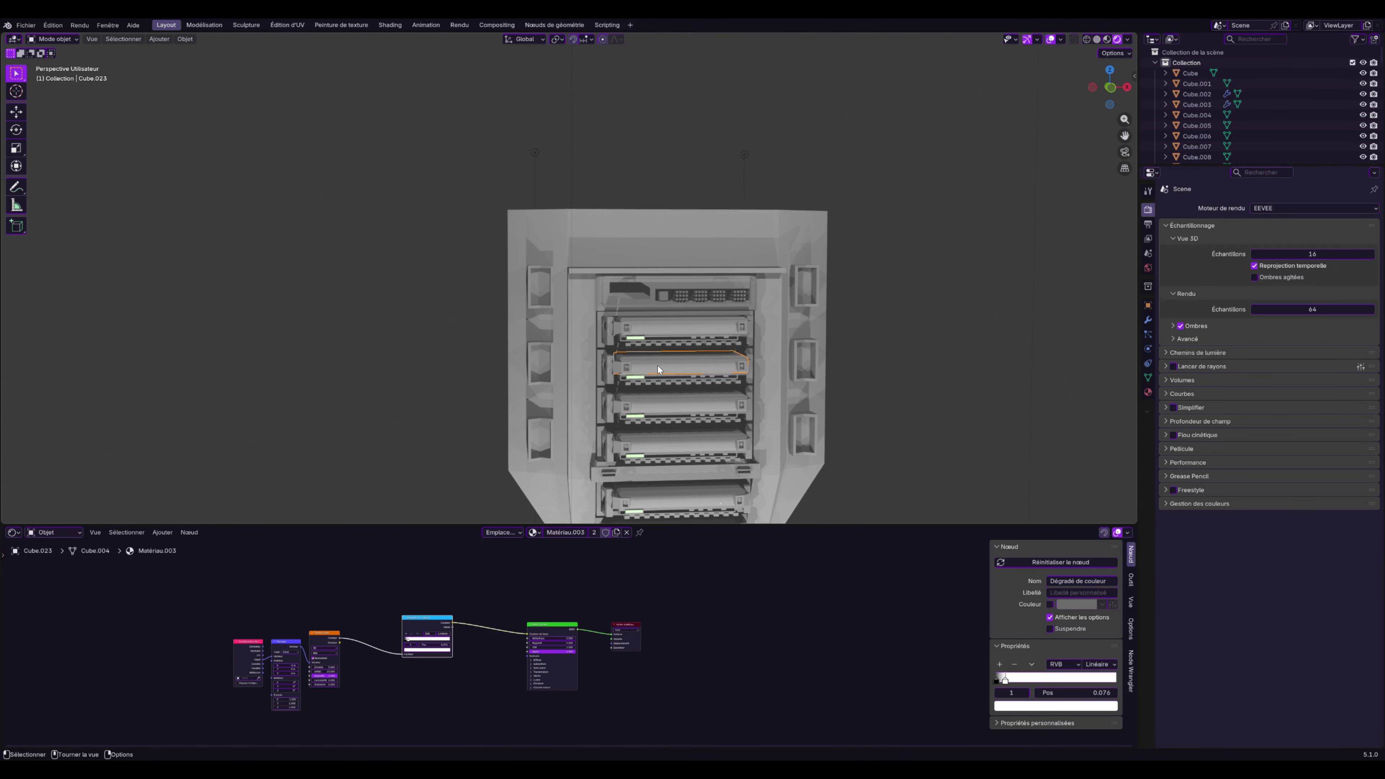
pyautogui.click(615, 367)
pyautogui.click(547, 532)
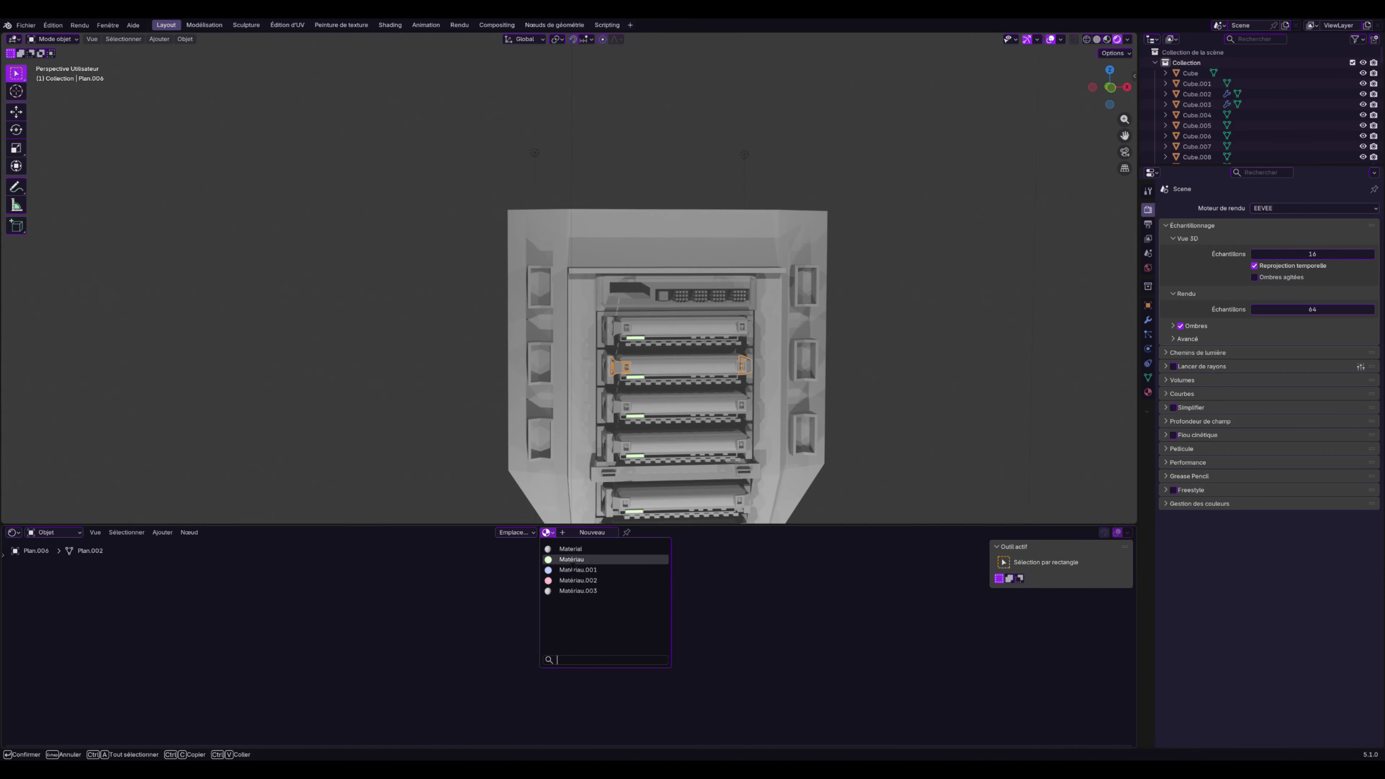
pyautogui.click(578, 591)
pyautogui.click(607, 381)
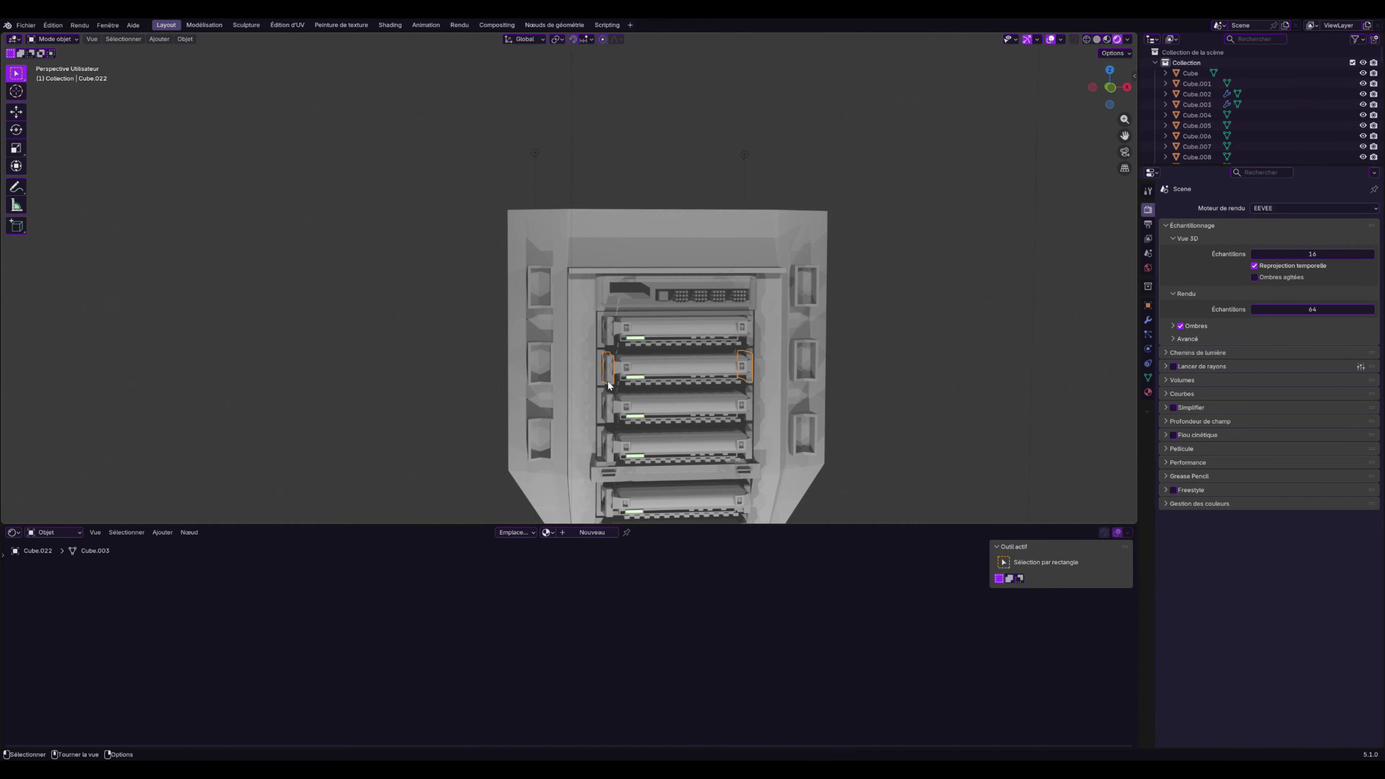
pyautogui.click(546, 532)
pyautogui.click(564, 591)
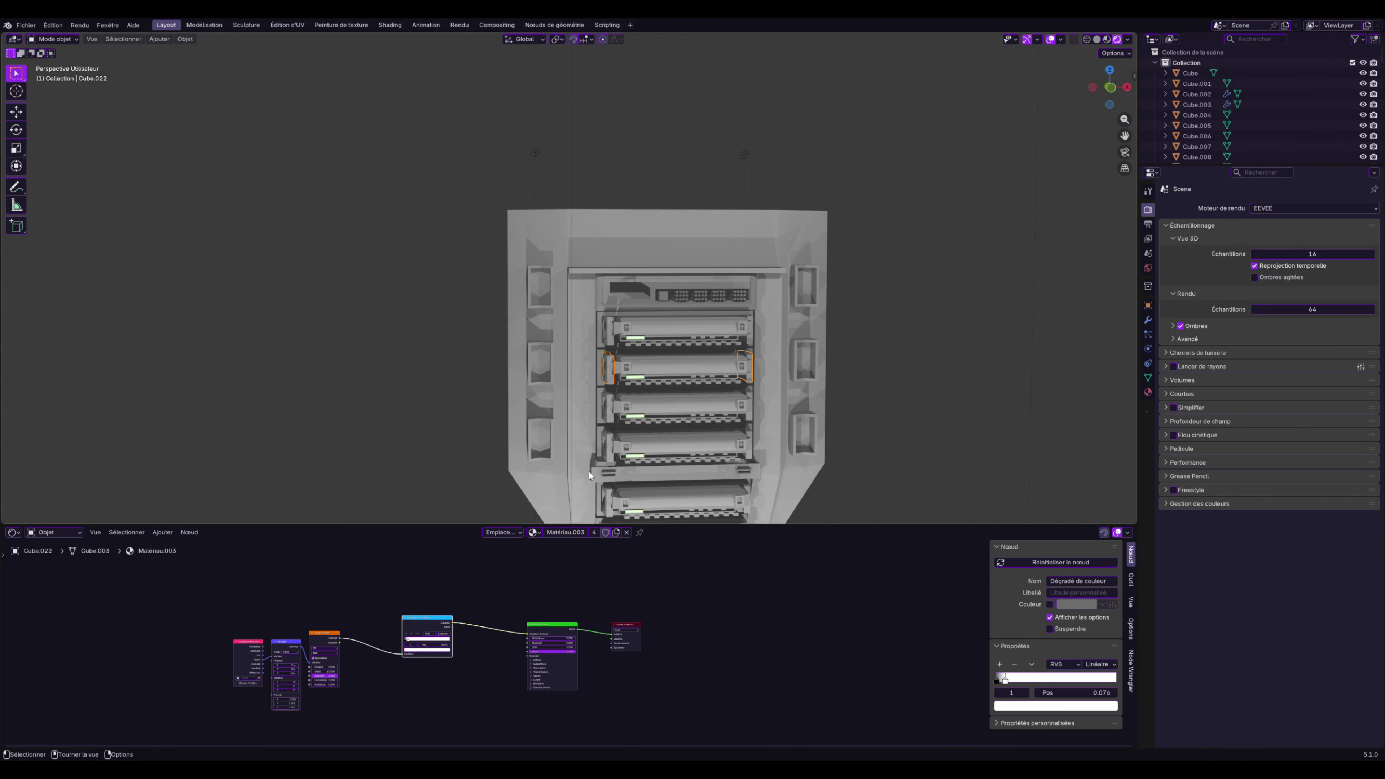
# Assign Matériau.003 to the toothed strip Plan.011 beneath the fourth rack unit
pyautogui.click(627, 461)
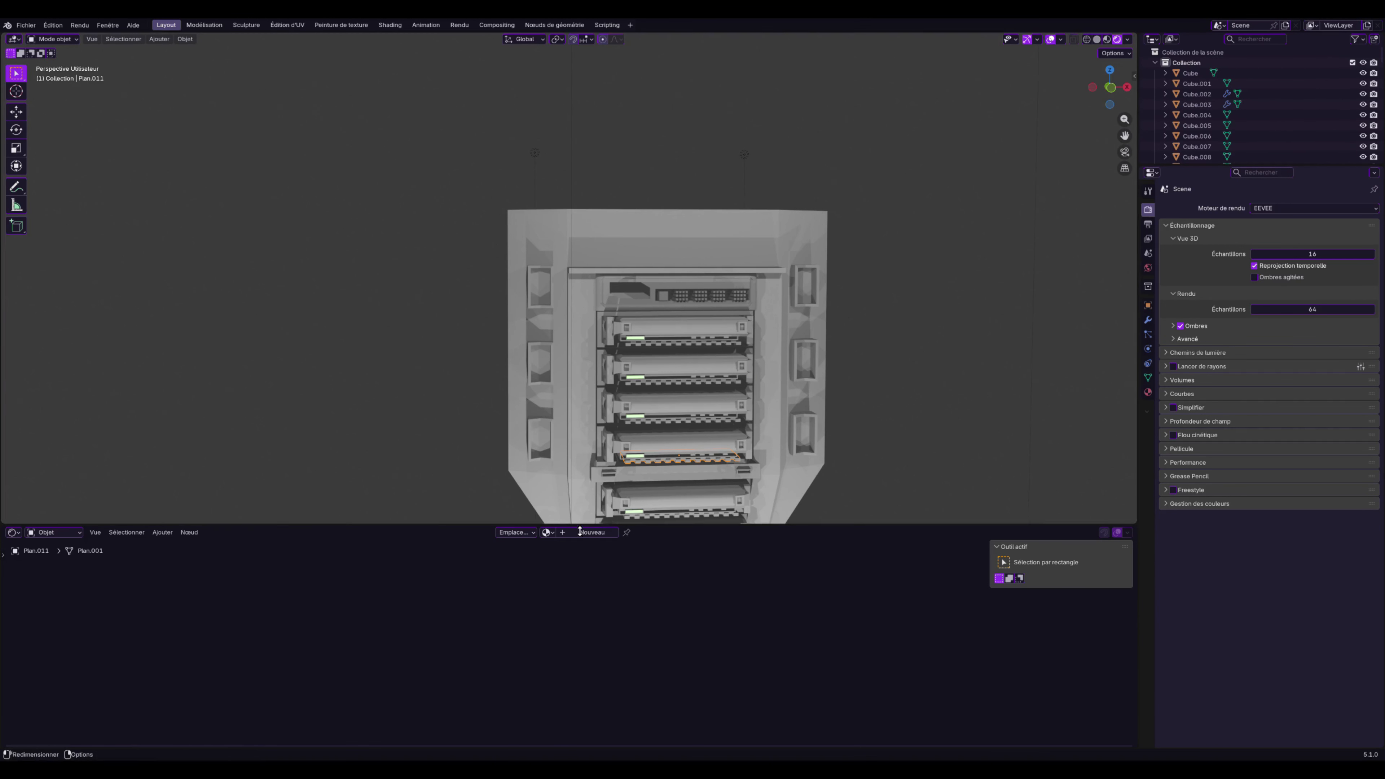
pyautogui.click(546, 532)
pyautogui.click(578, 591)
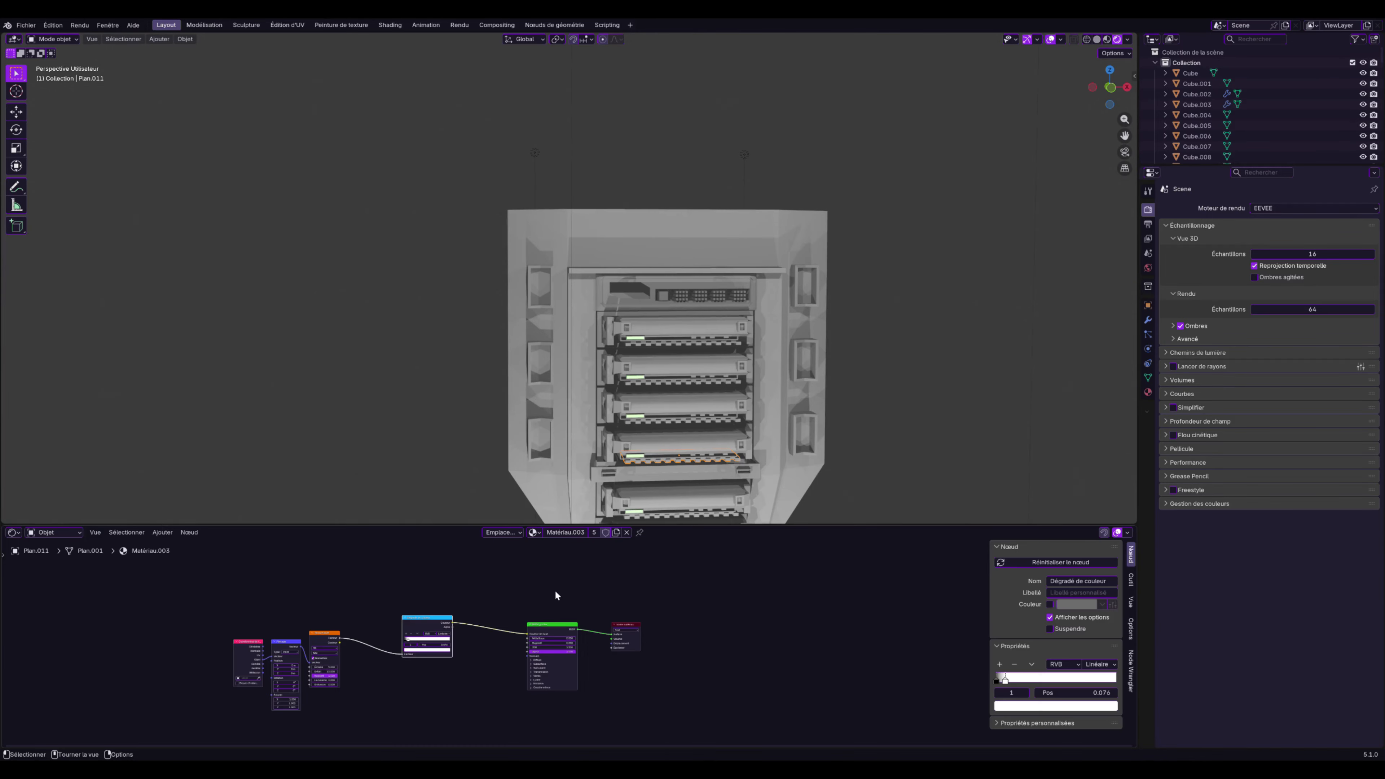
# Create a new material for the rack housing Cube.045 below the middle crossbar and darken its base colour to grey
pyautogui.click(616, 513)
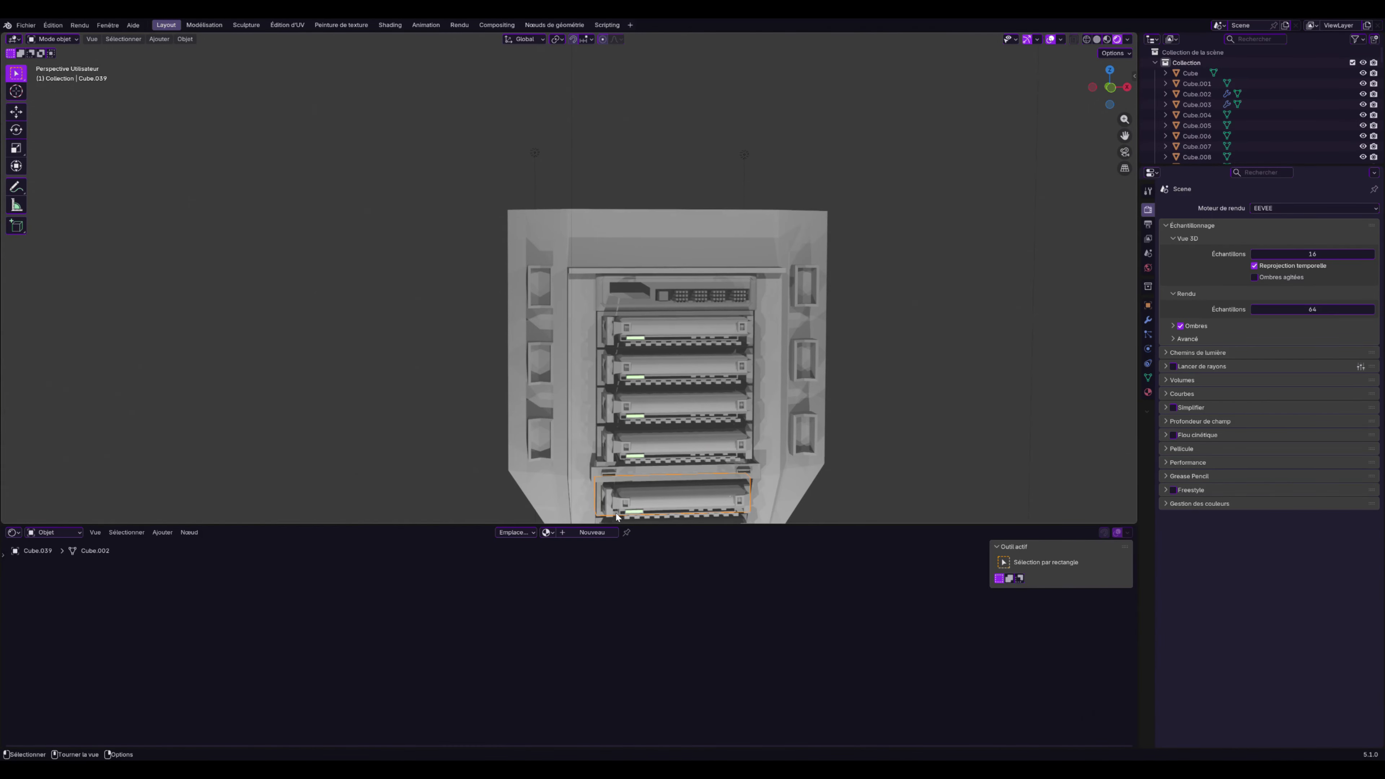
pyautogui.click(546, 532)
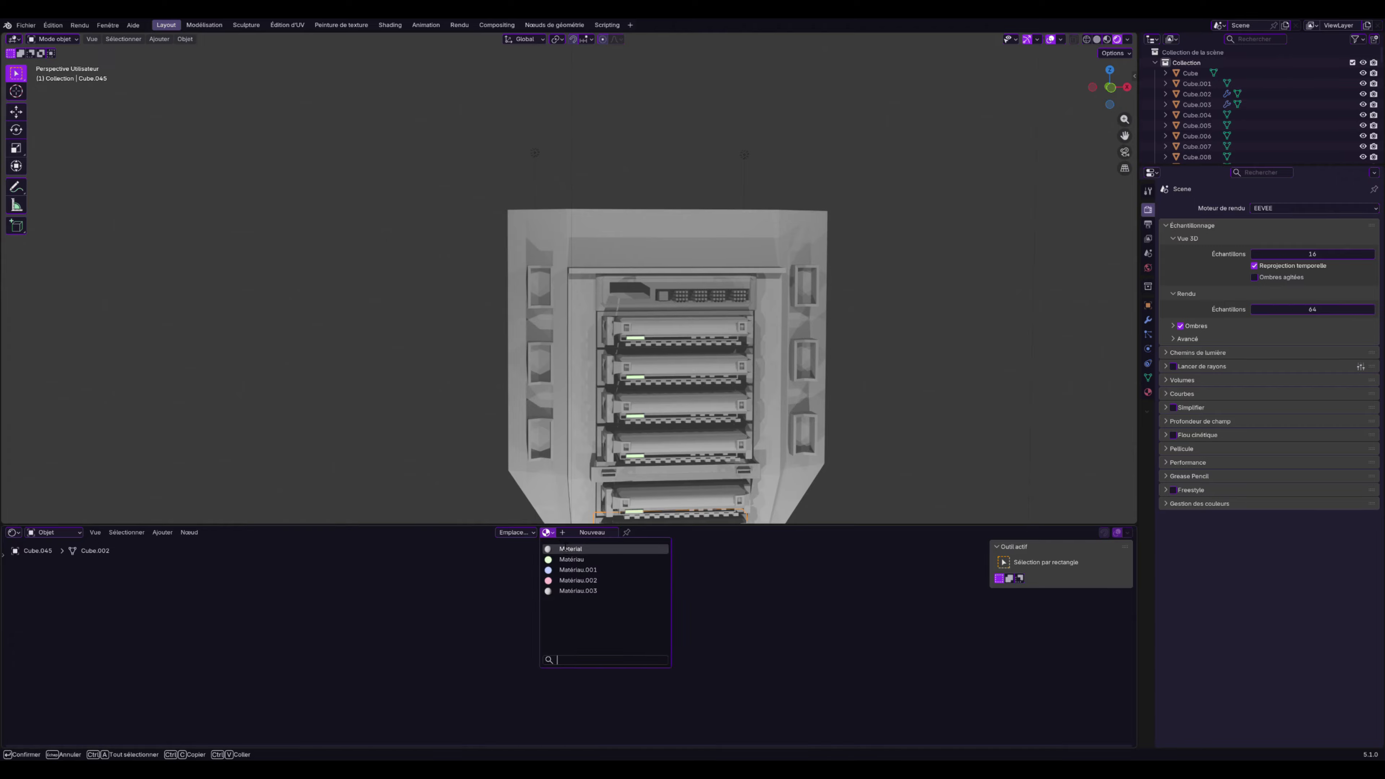
pyautogui.click(600, 532)
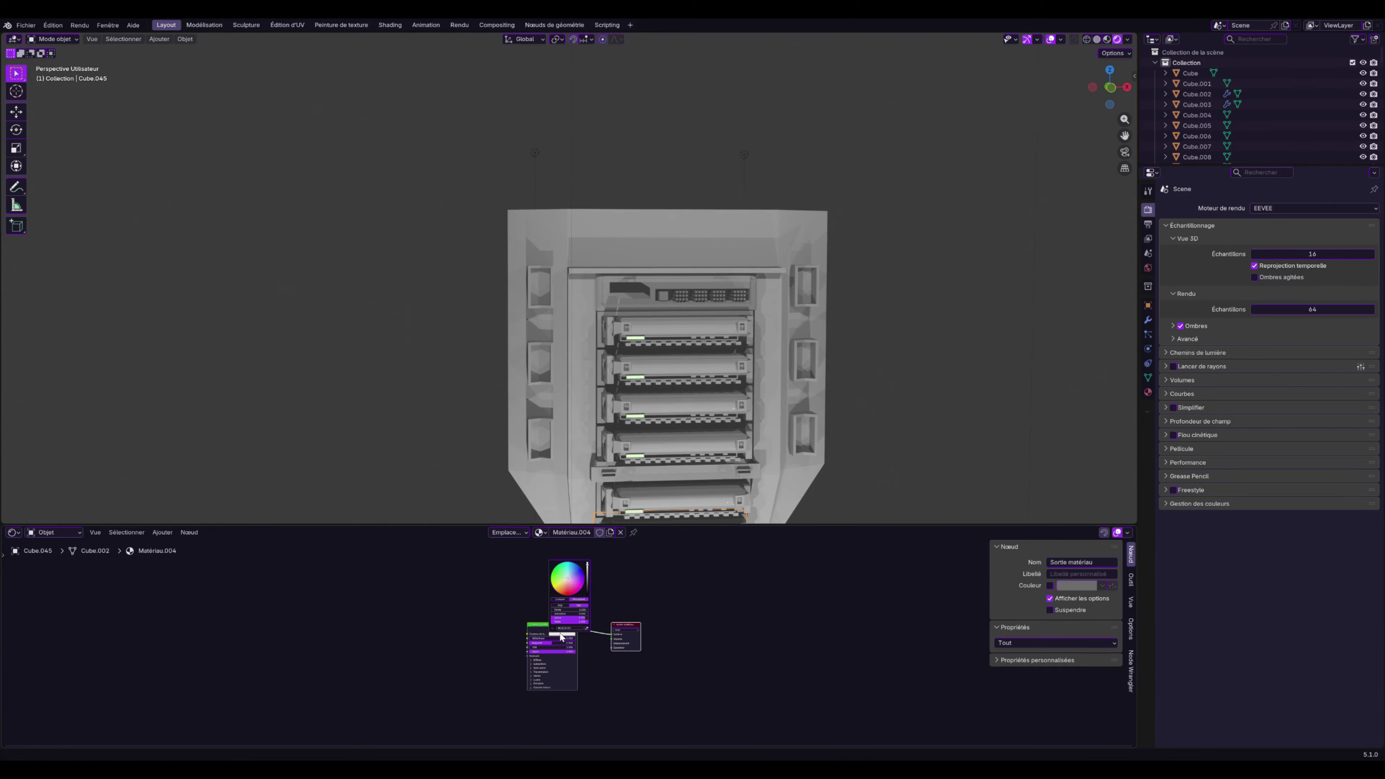
pyautogui.click(587, 585)
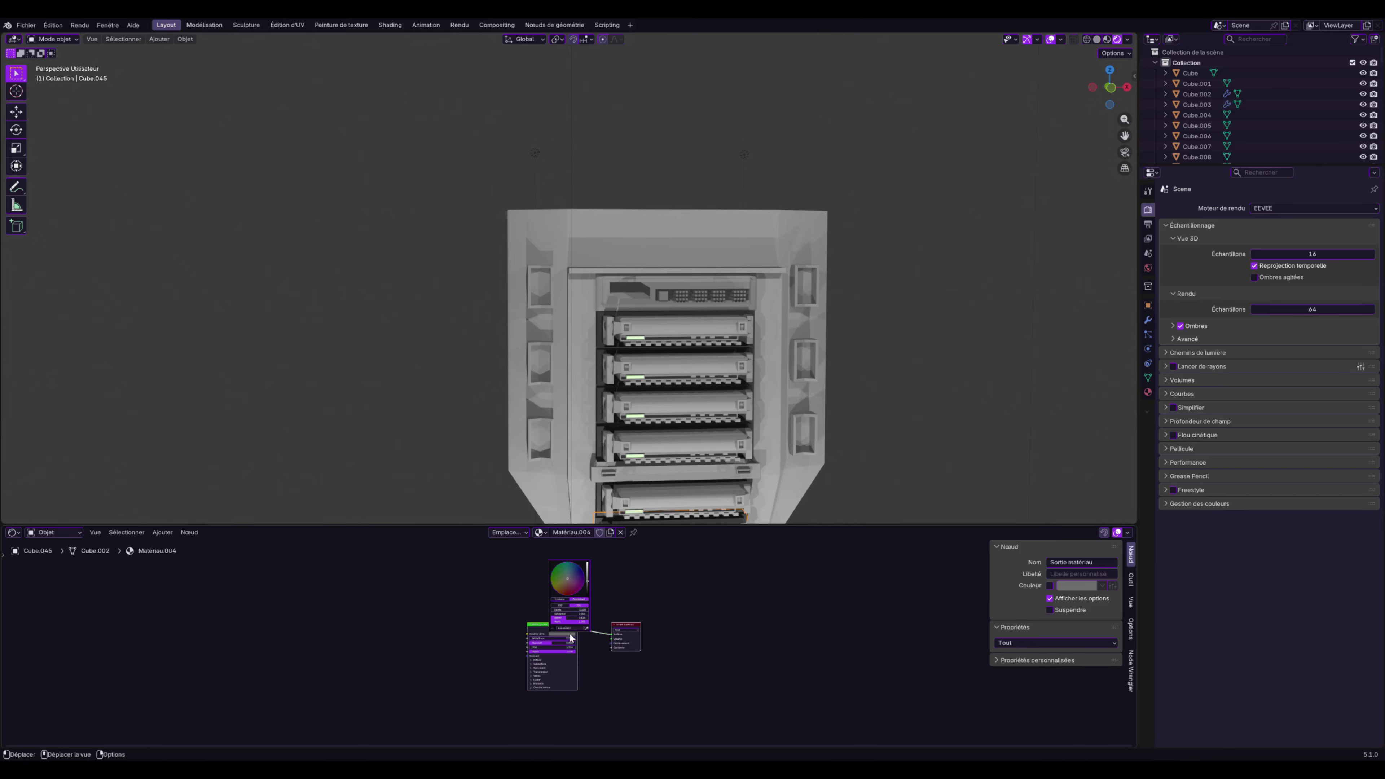
pyautogui.scroll(-3, 973, 403)
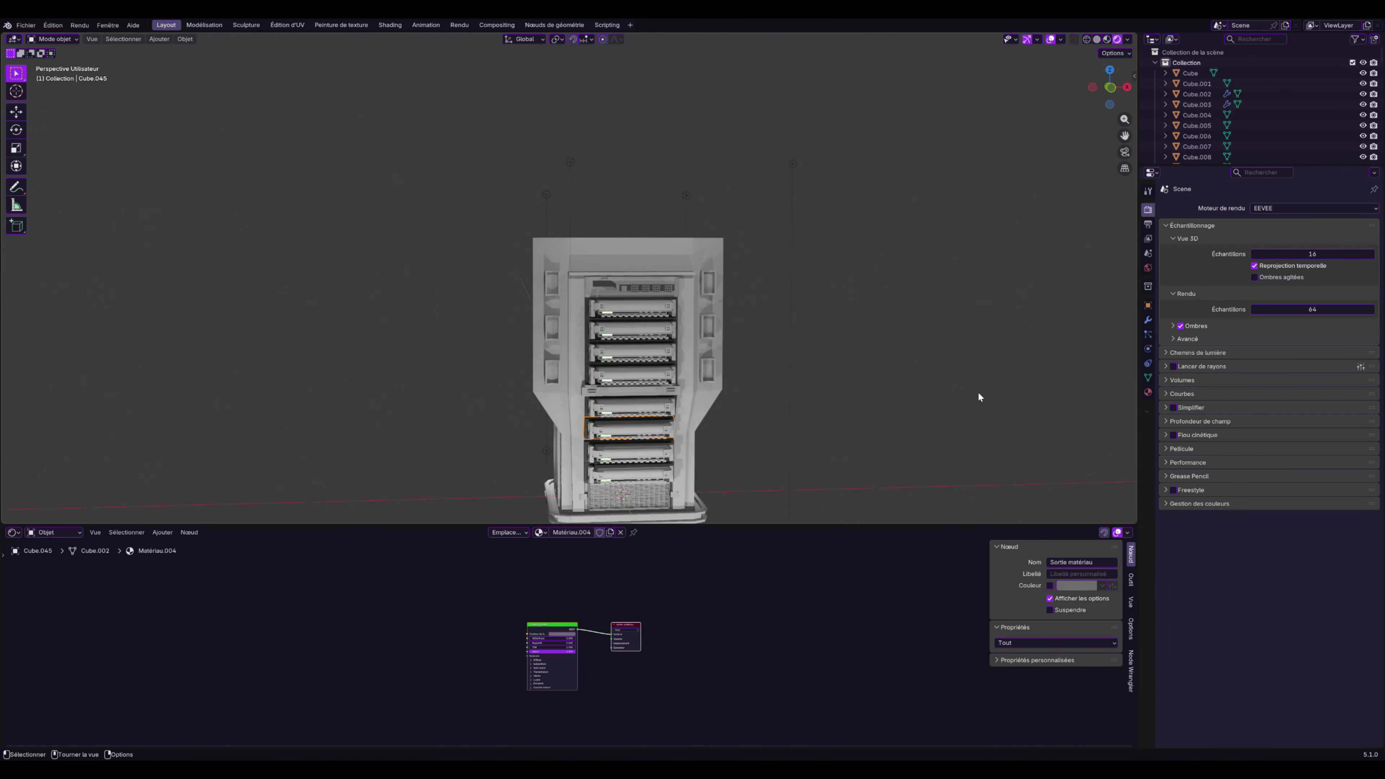
# Replace the material of the topmost rack unit's end latches Plan.002 with Matériau.004
pyautogui.moveTo(747, 434)
pyautogui.mouseDown(button='middle')
pyautogui.moveTo(679, 423)
pyautogui.moveTo(745, 422)
pyautogui.mouseUp(button='middle')
pyautogui.scroll(1, 742, 428)
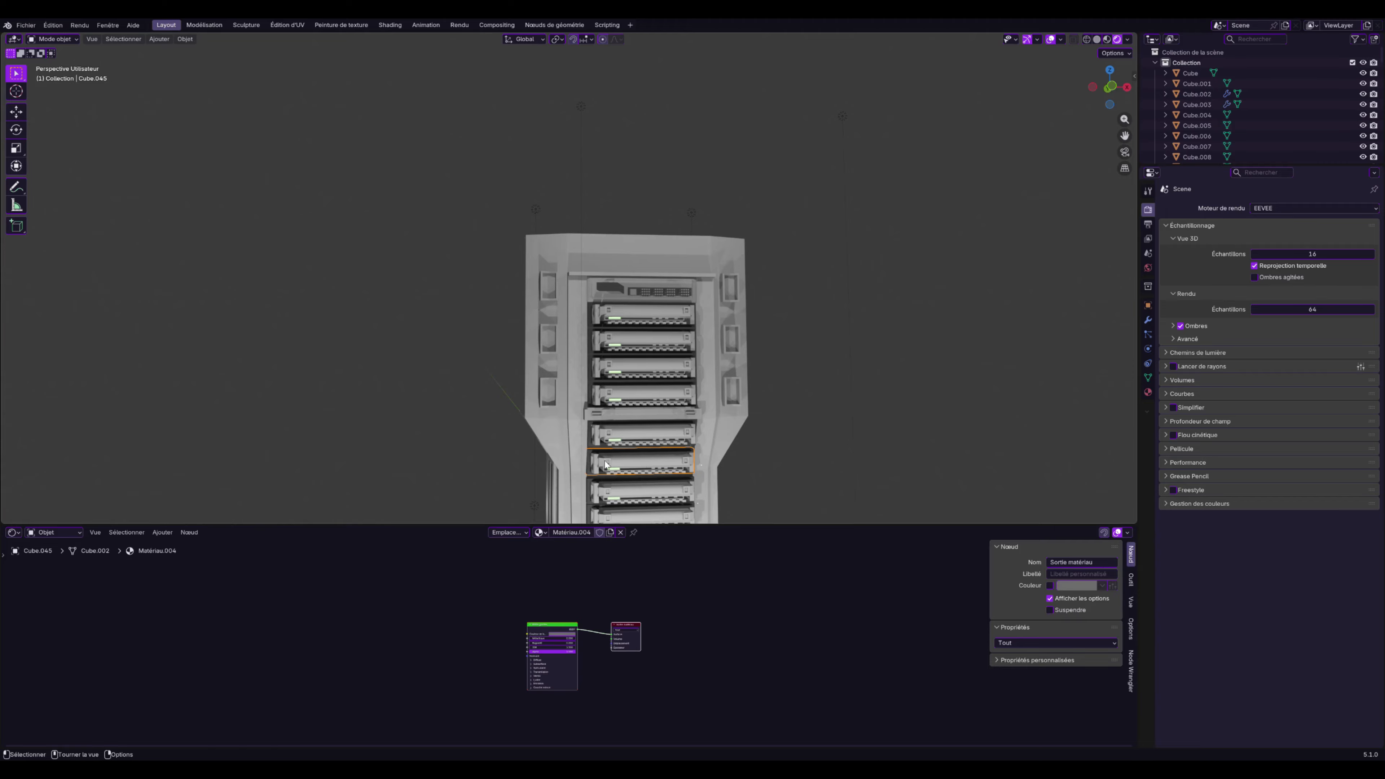
pyautogui.scroll(3, 627, 334)
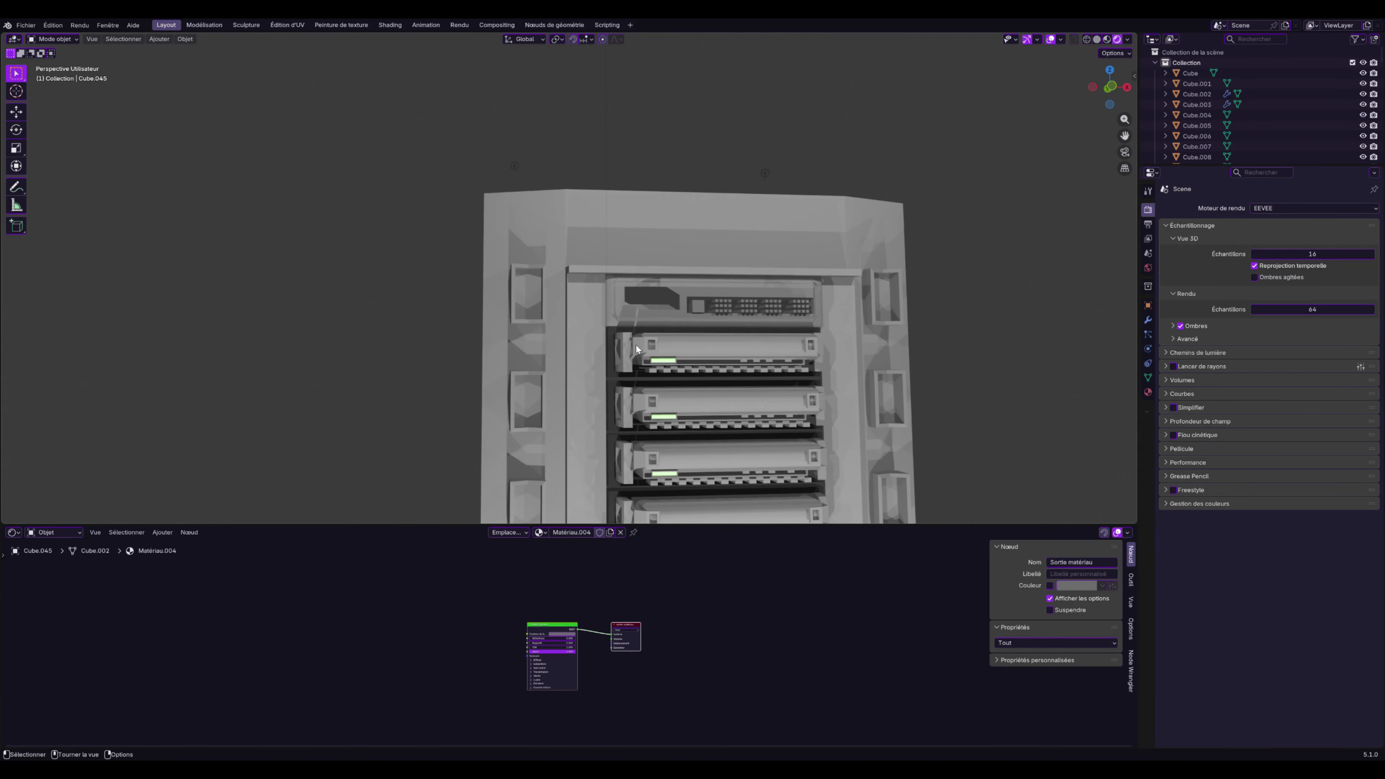
pyautogui.click(629, 340)
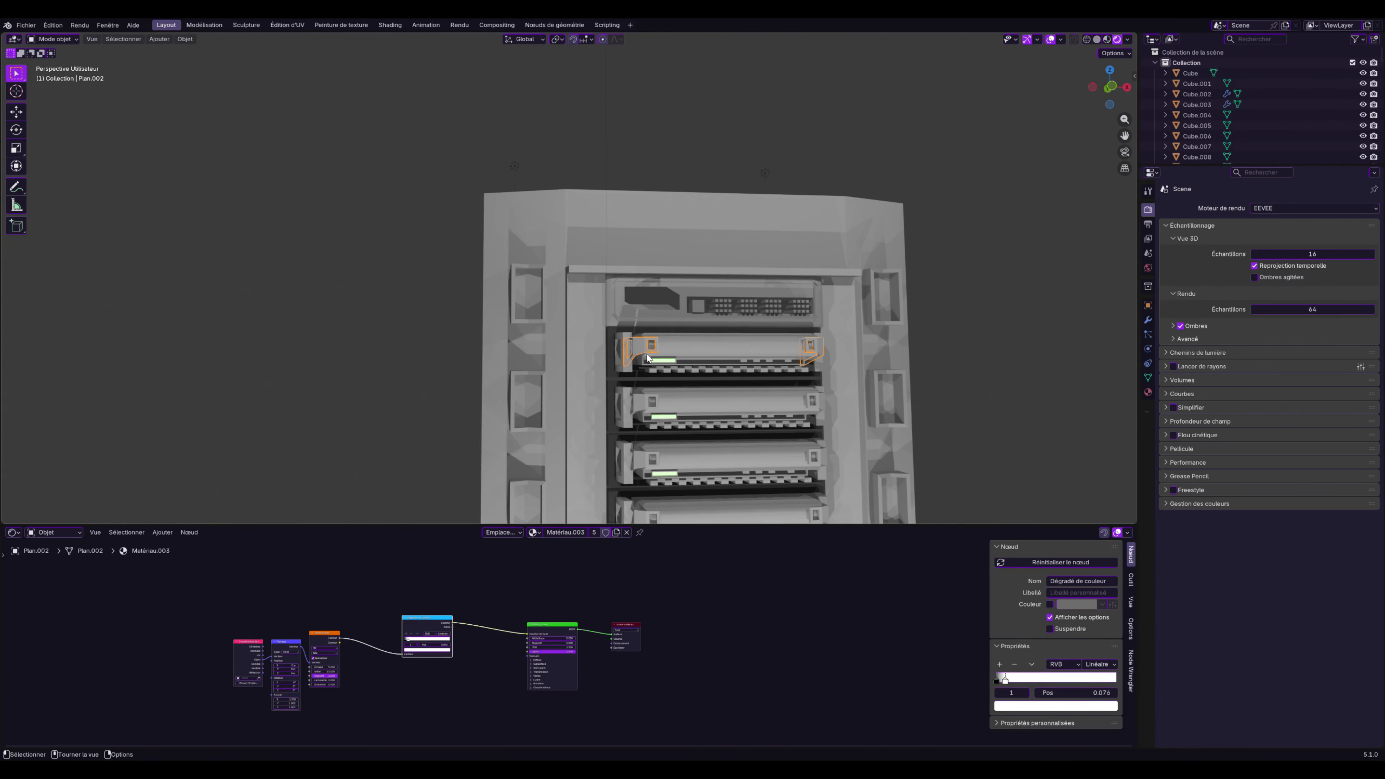
pyautogui.click(533, 532)
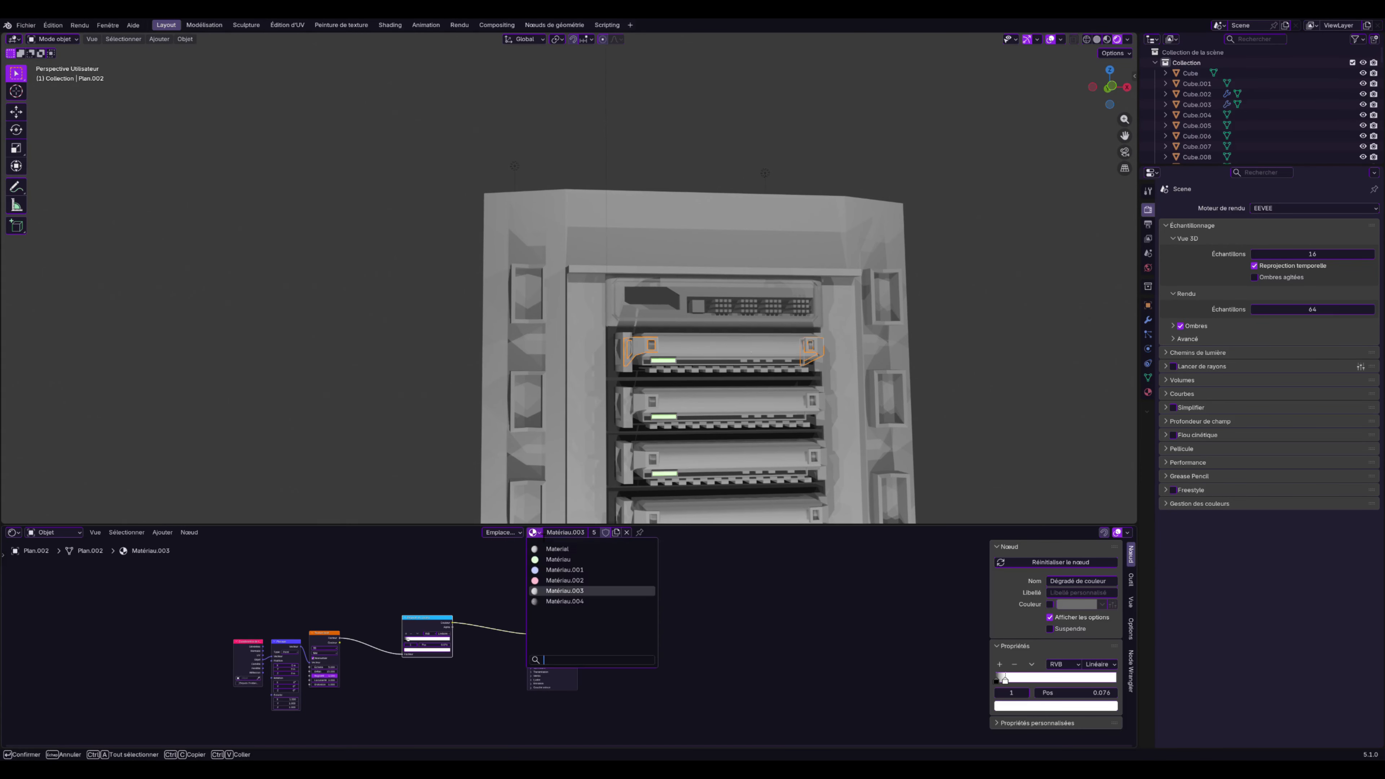
pyautogui.click(565, 600)
pyautogui.scroll(-3, 1005, 386)
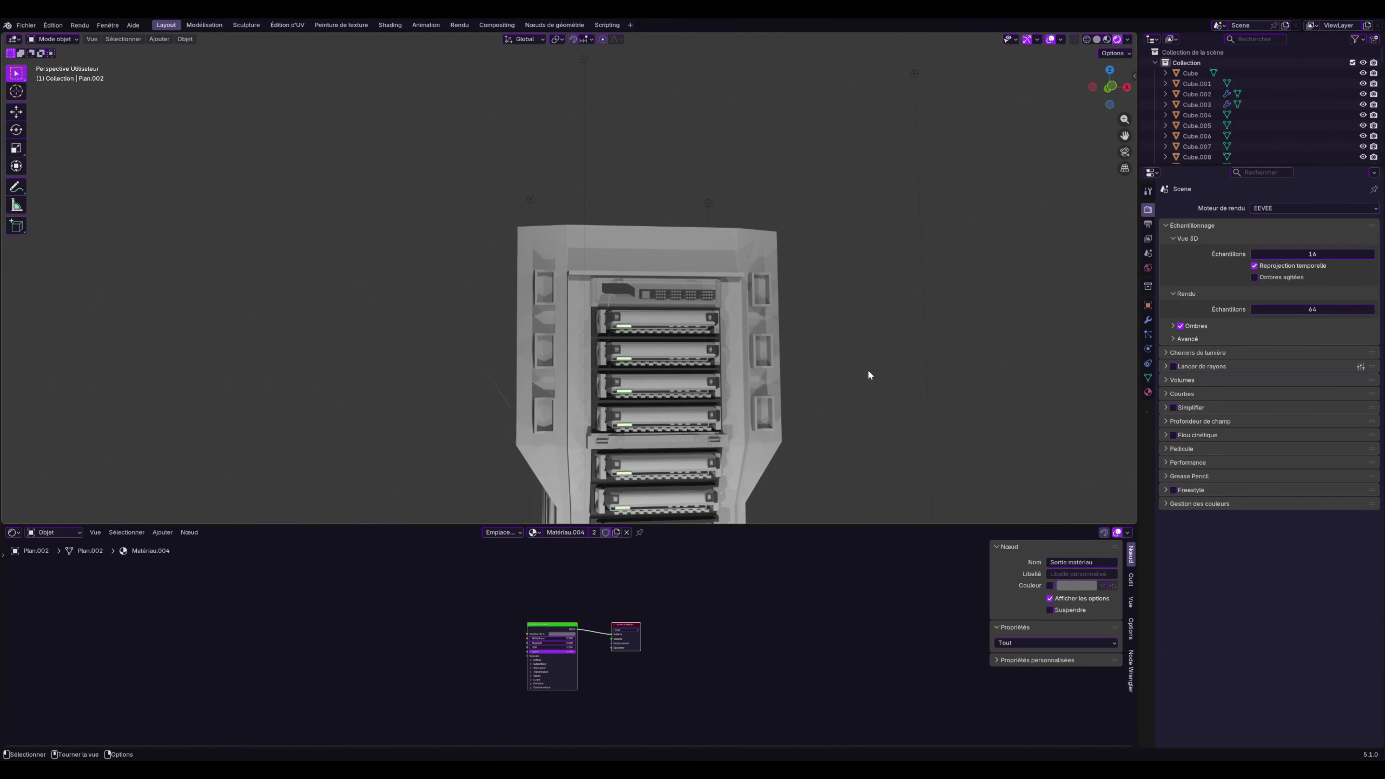
# Set the base colour of Matériau.004 to black
pyautogui.click(556, 630)
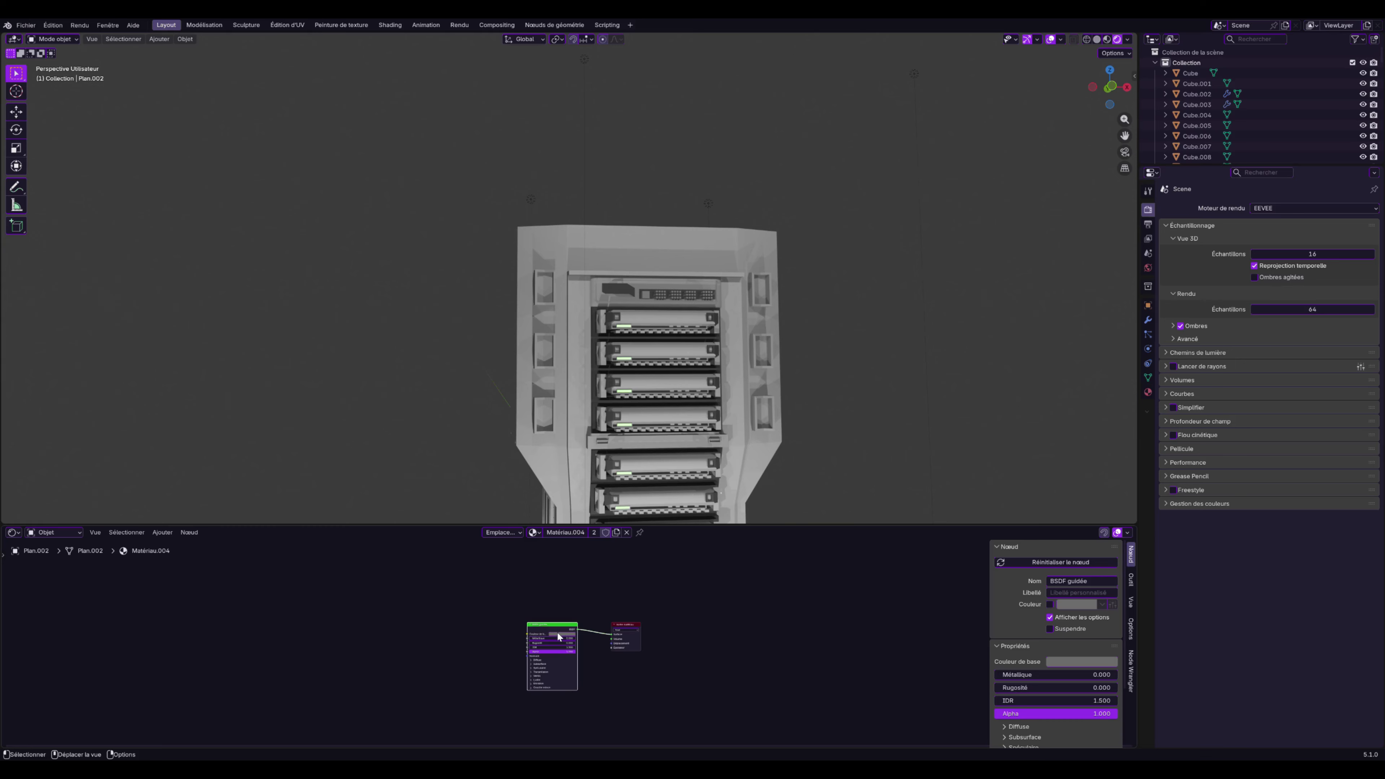
pyautogui.click(557, 633)
pyautogui.click(587, 593)
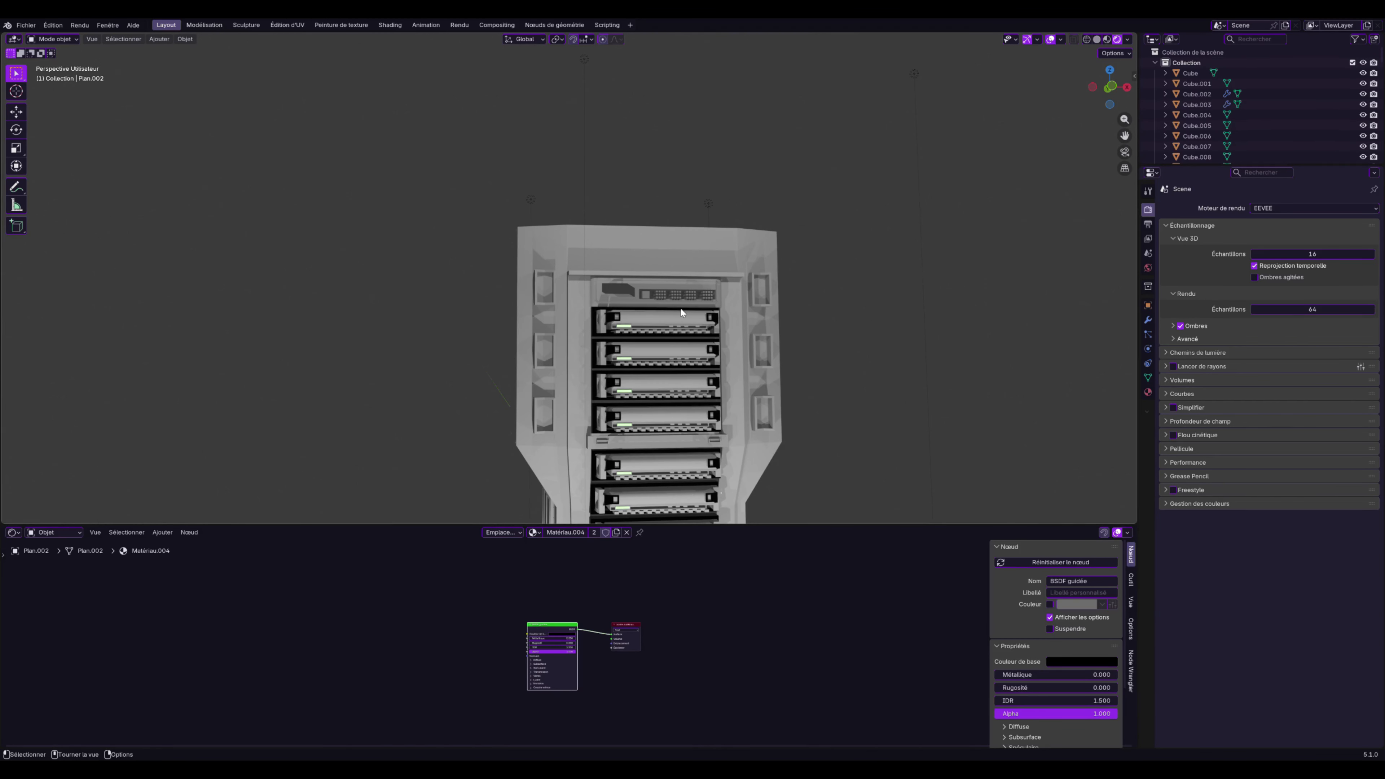
# Assign the black material Matériau.004 to the thin part Plan.010 behind the third rack unit's toothed strip
pyautogui.moveTo(662, 306); pyautogui.dragTo(635, 453, button='middle')
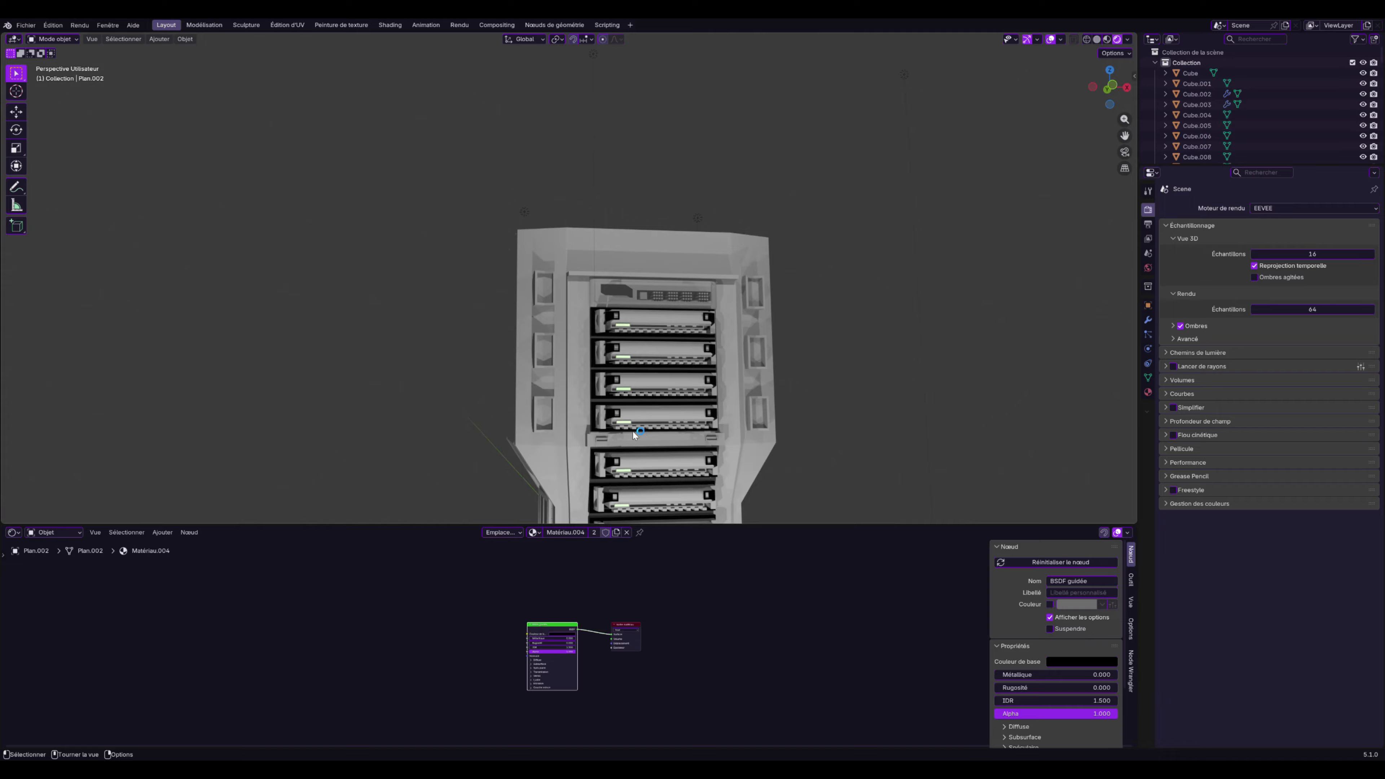
pyautogui.scroll(3, 635, 433)
pyautogui.click(624, 474)
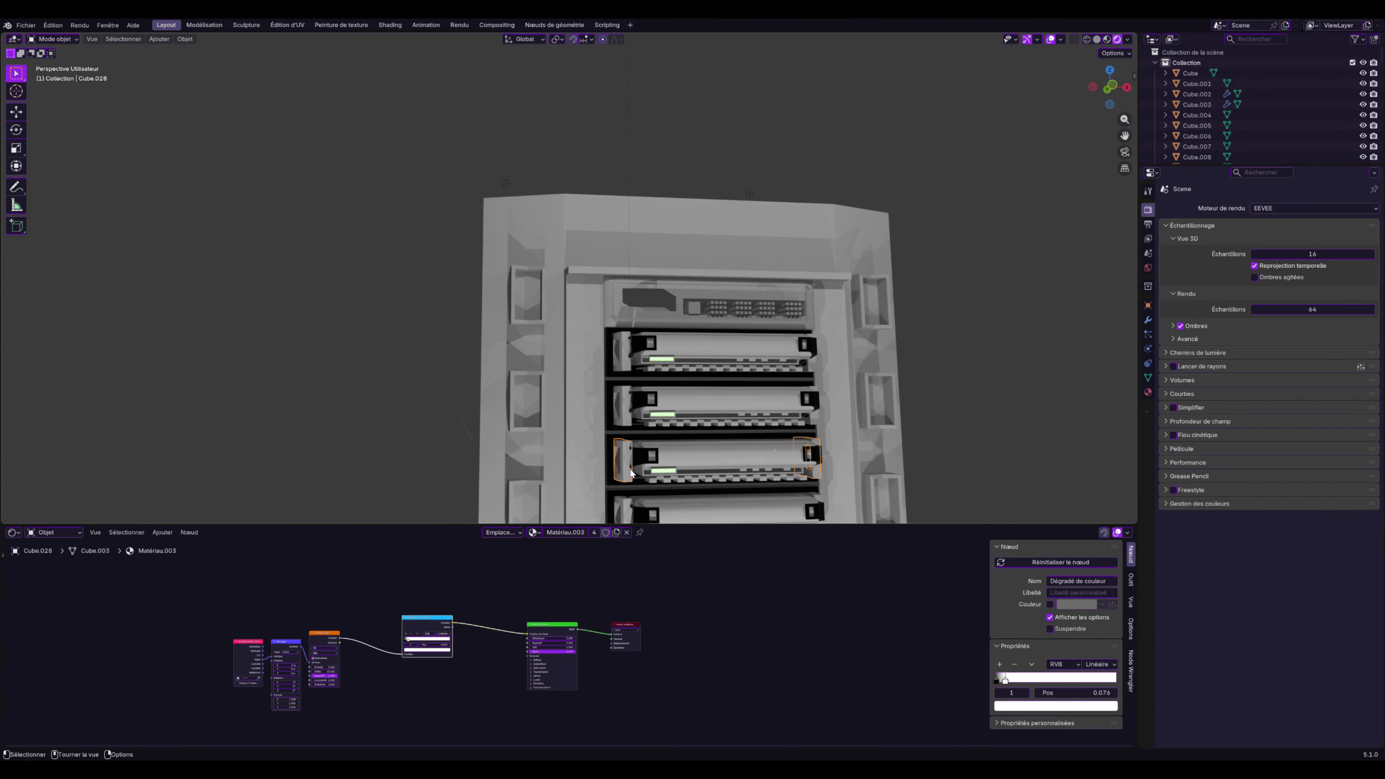
pyautogui.click(681, 480)
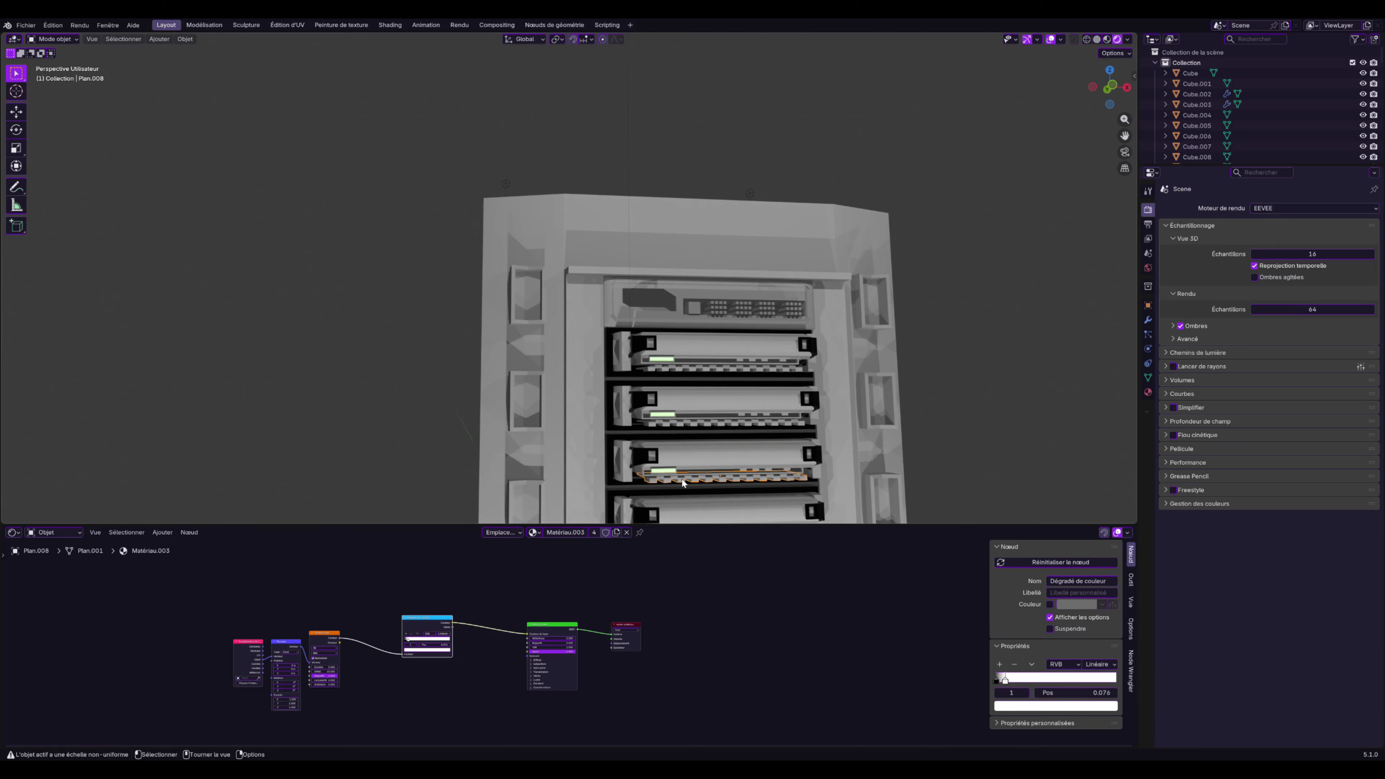
pyautogui.click(698, 477)
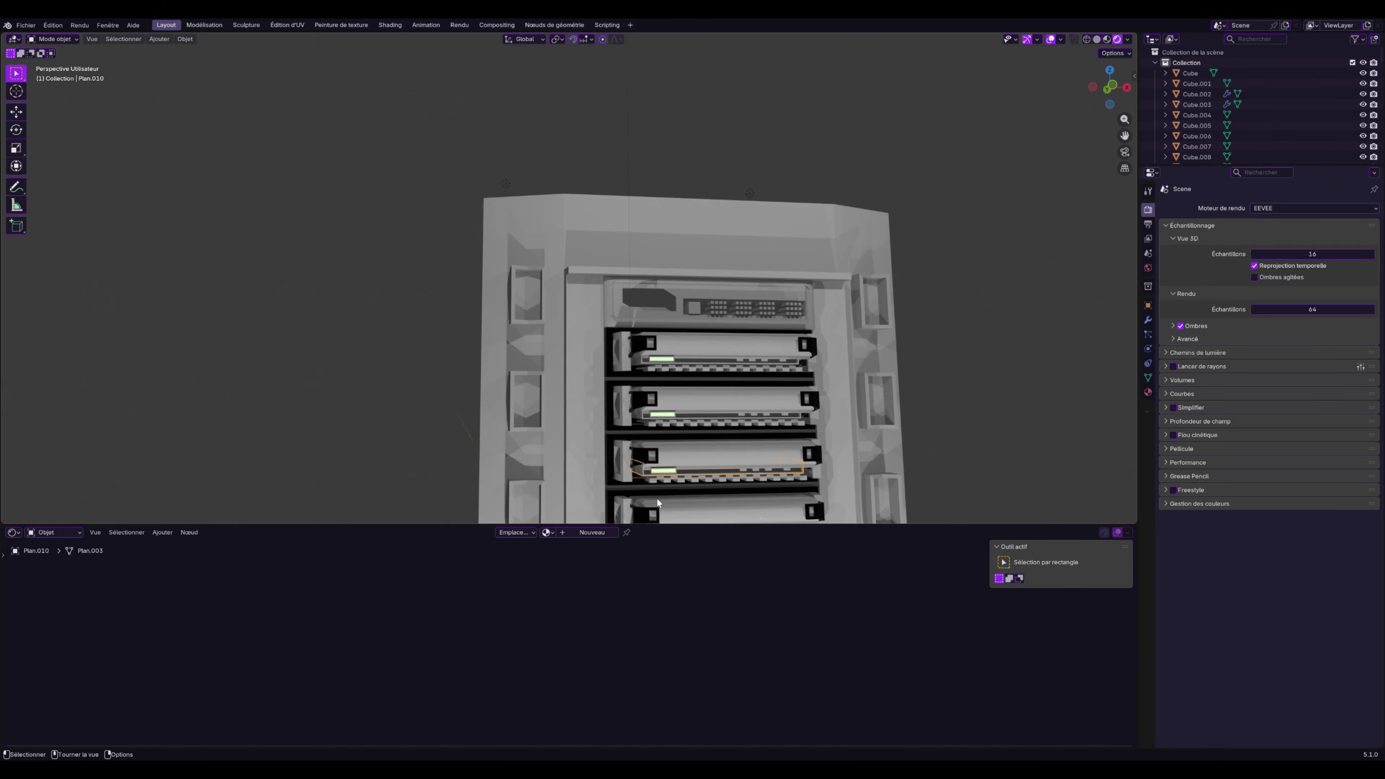
pyautogui.click(552, 532)
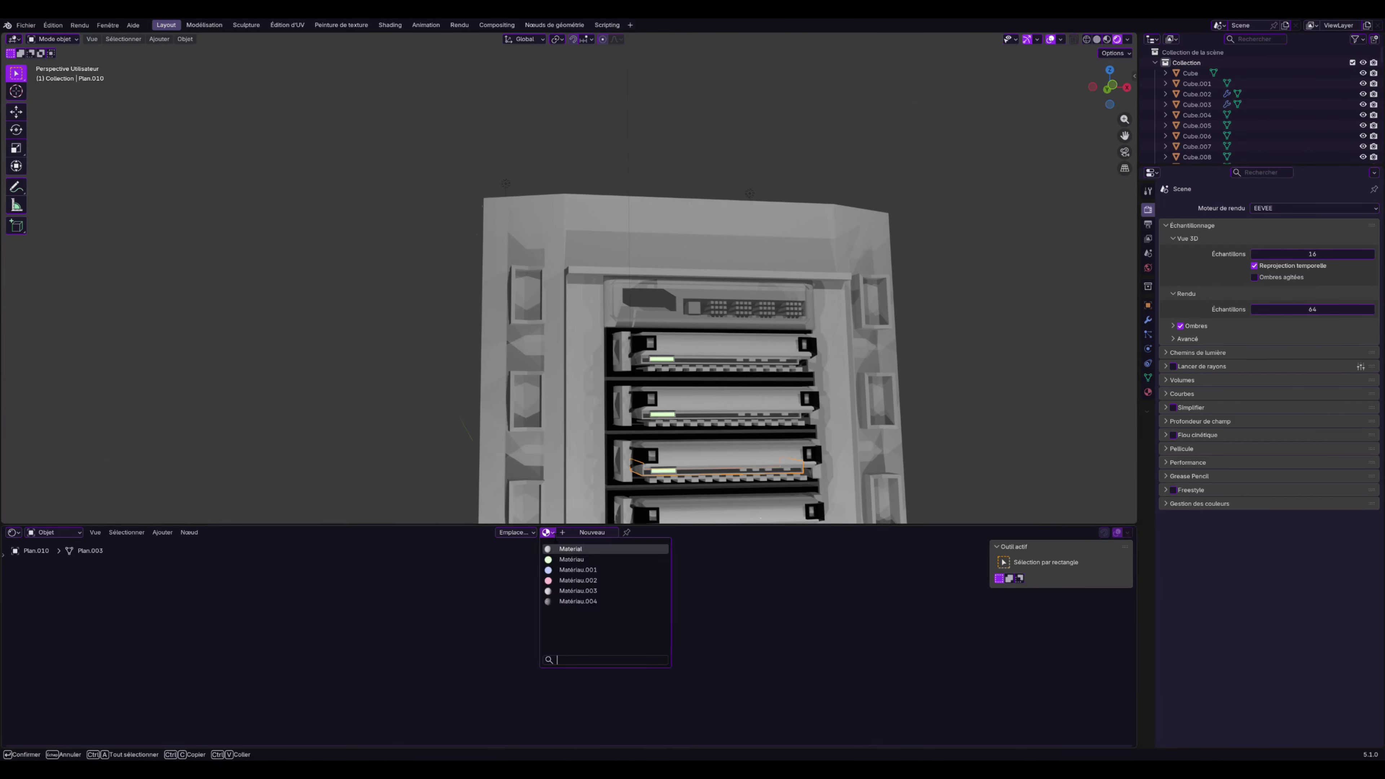
pyautogui.click(568, 600)
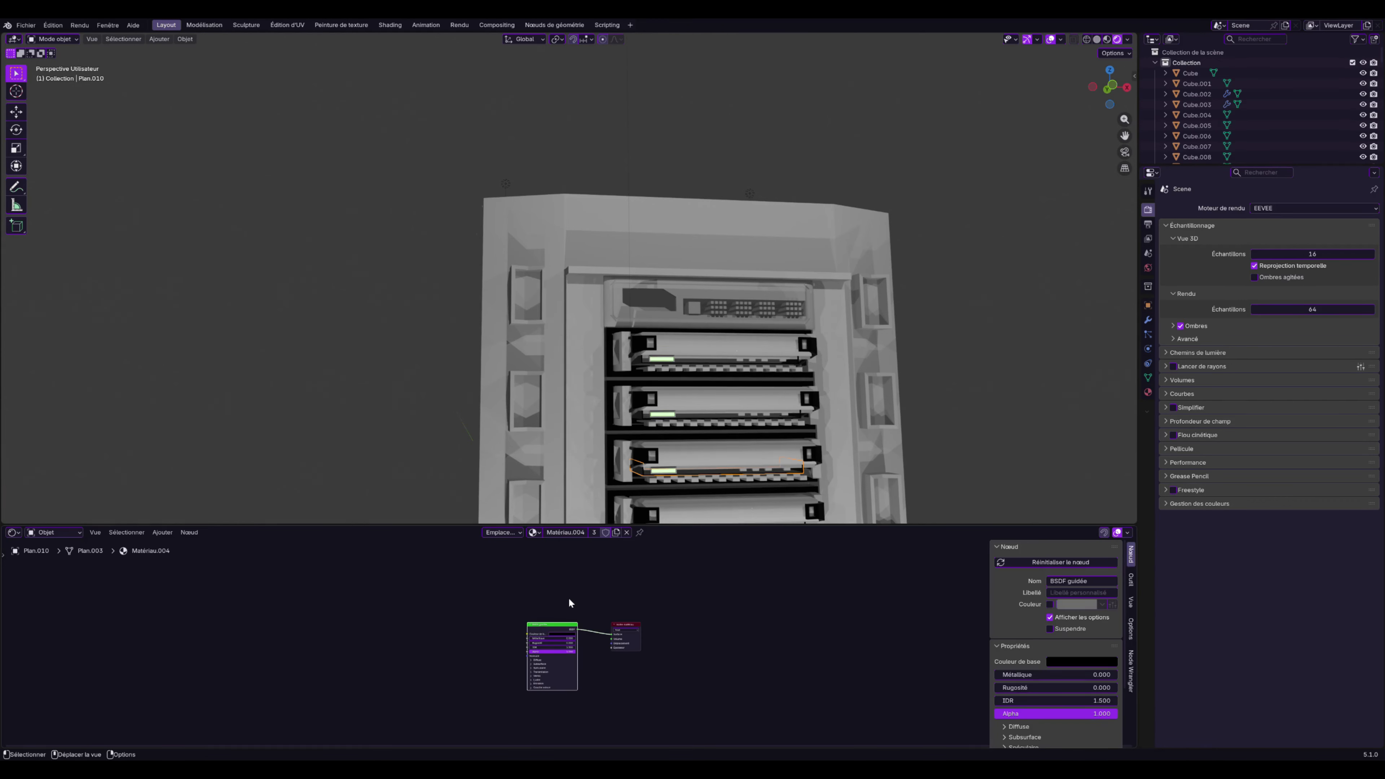
# Create a new material for the grille Plan.027 at the base of the front facade and raise its metallic value to the maximum
pyautogui.scroll(-1, 787, 347)
pyautogui.moveTo(787, 347); pyautogui.dragTo(727, 394, button='middle')
pyautogui.scroll(-2, 738, 394)
pyautogui.scroll(1, 729, 400)
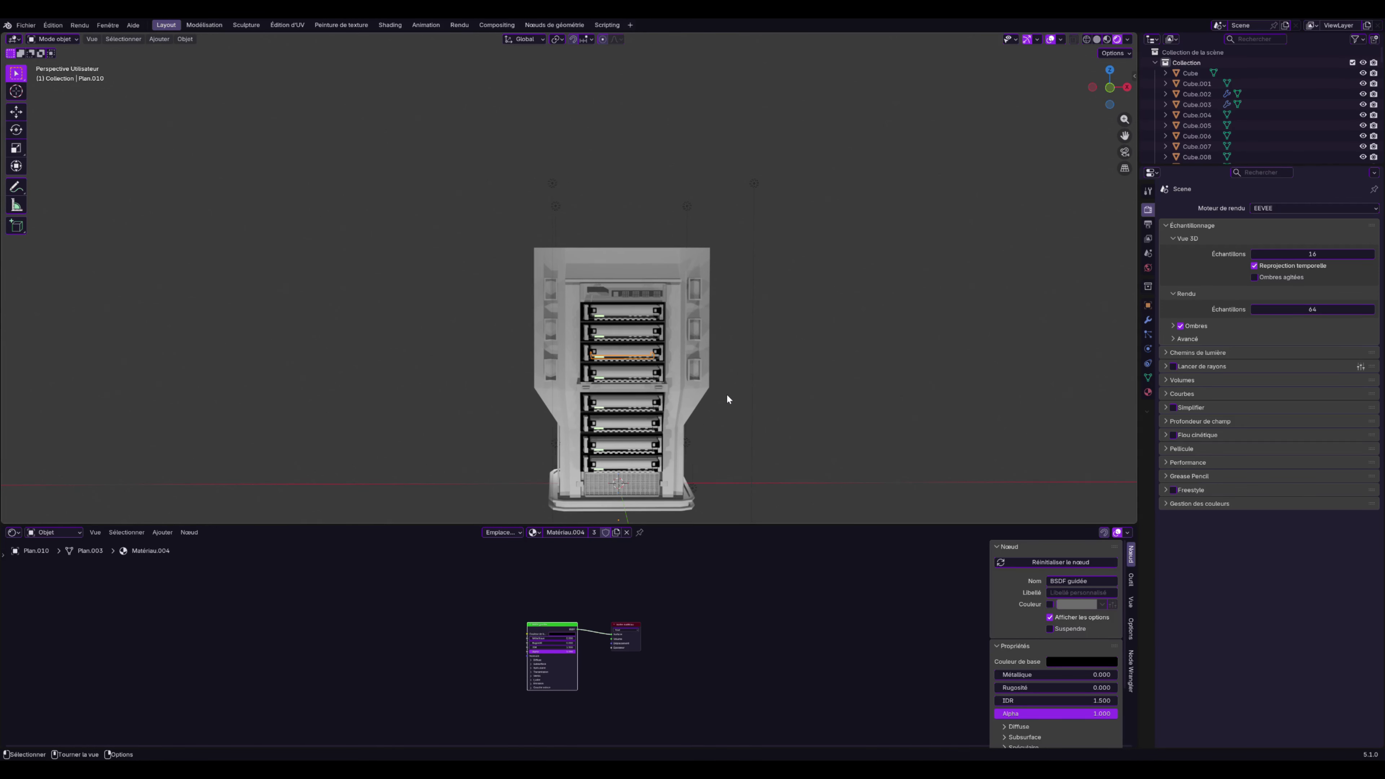
pyautogui.click(619, 484)
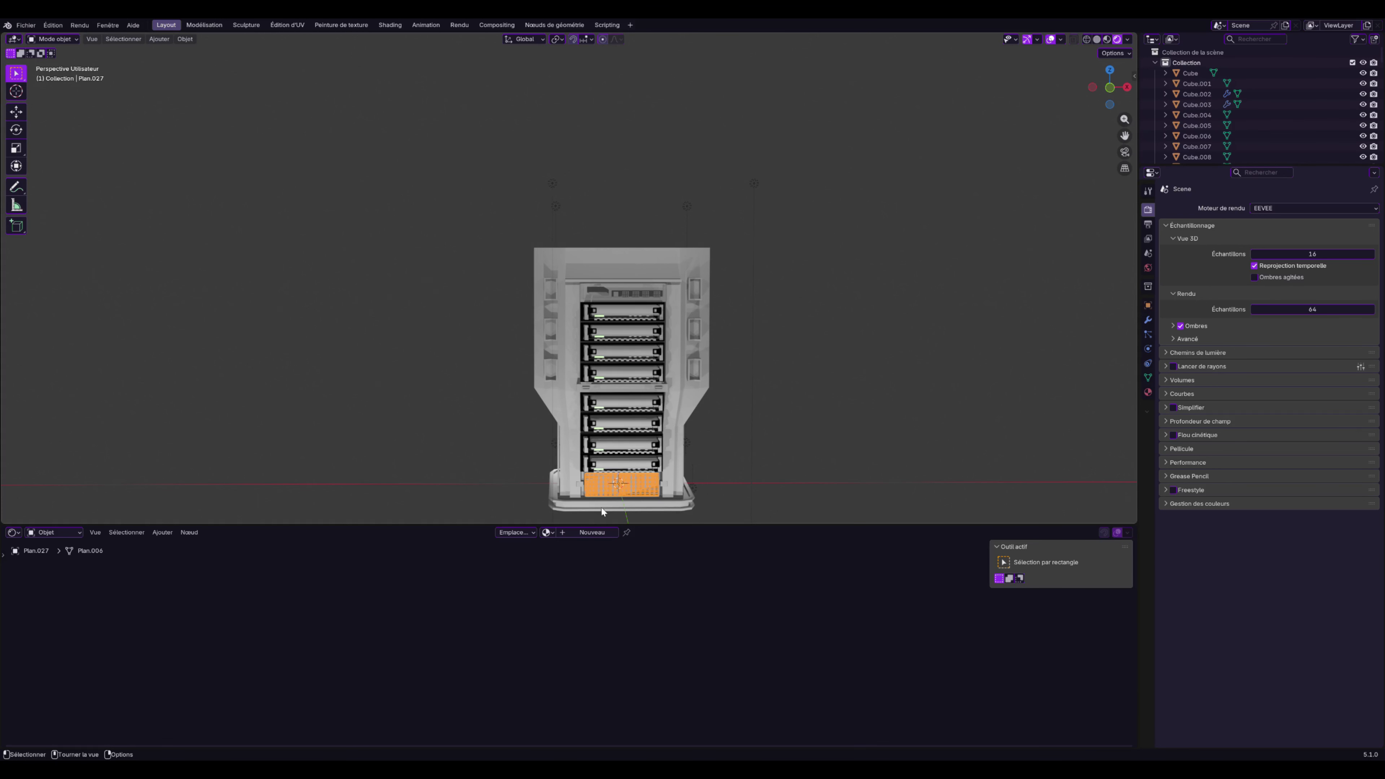
pyautogui.click(586, 531)
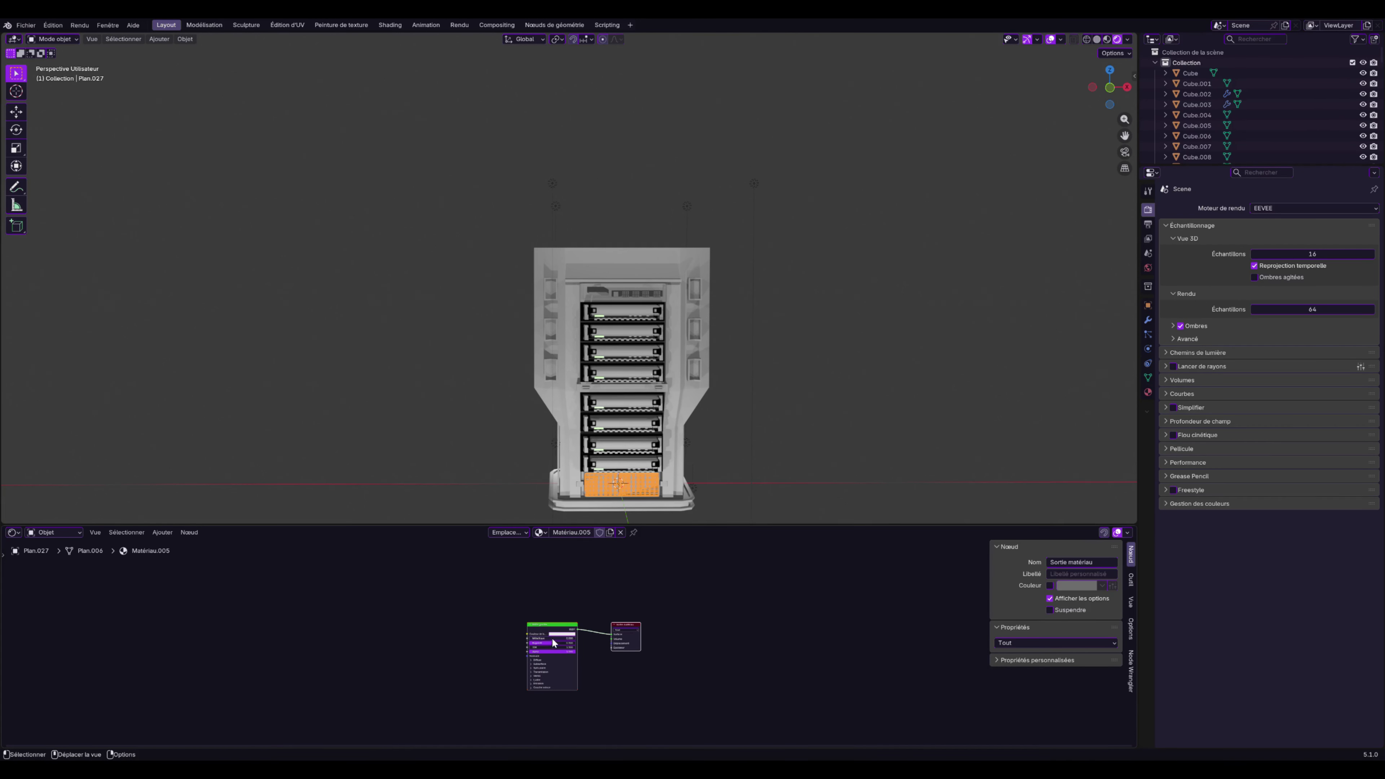
pyautogui.moveTo(552, 638); pyautogui.dragTo(524, 643)
pyautogui.click(807, 406)
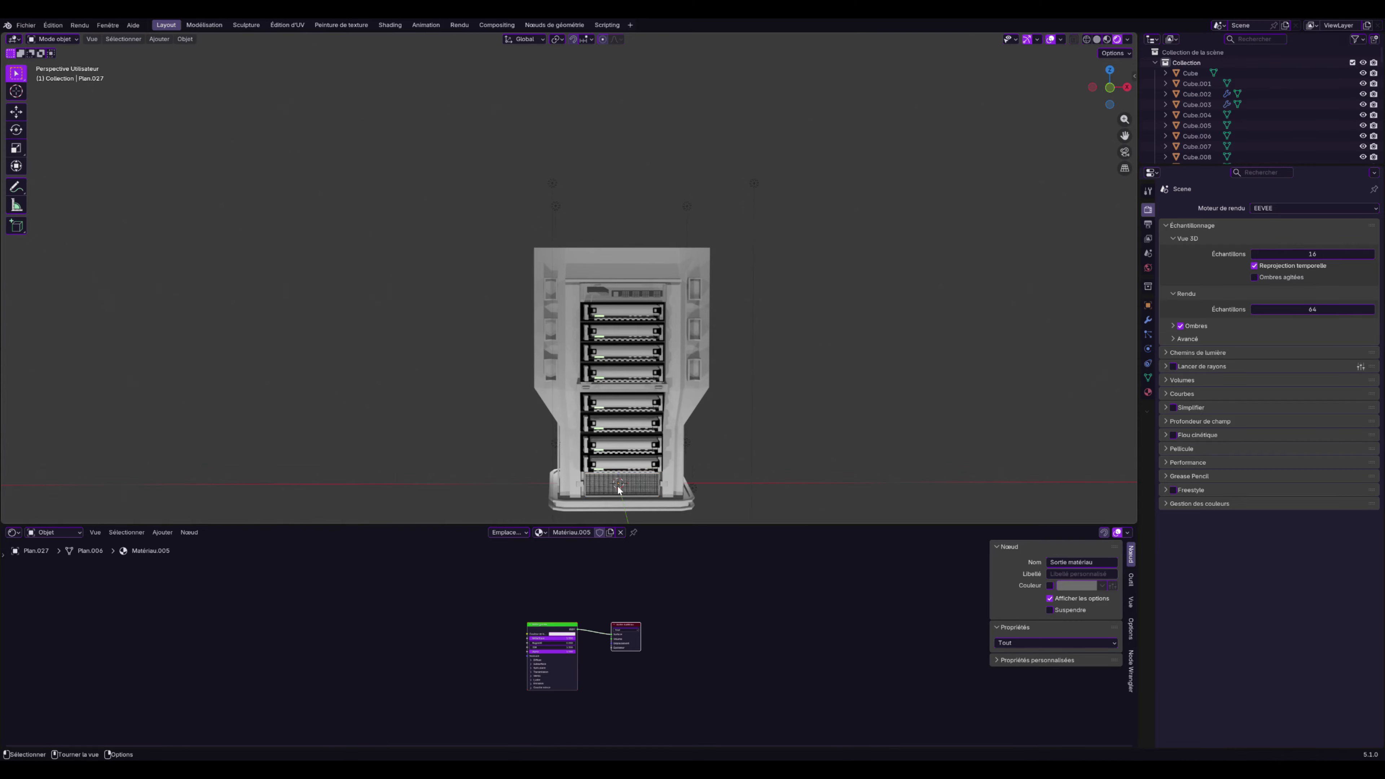
# Assign the metallic material Matériau.005 to the grille Cube.066 on the building's lower side
pyautogui.moveTo(618, 486); pyautogui.dragTo(595, 448, button='middle')
pyautogui.click(708, 445)
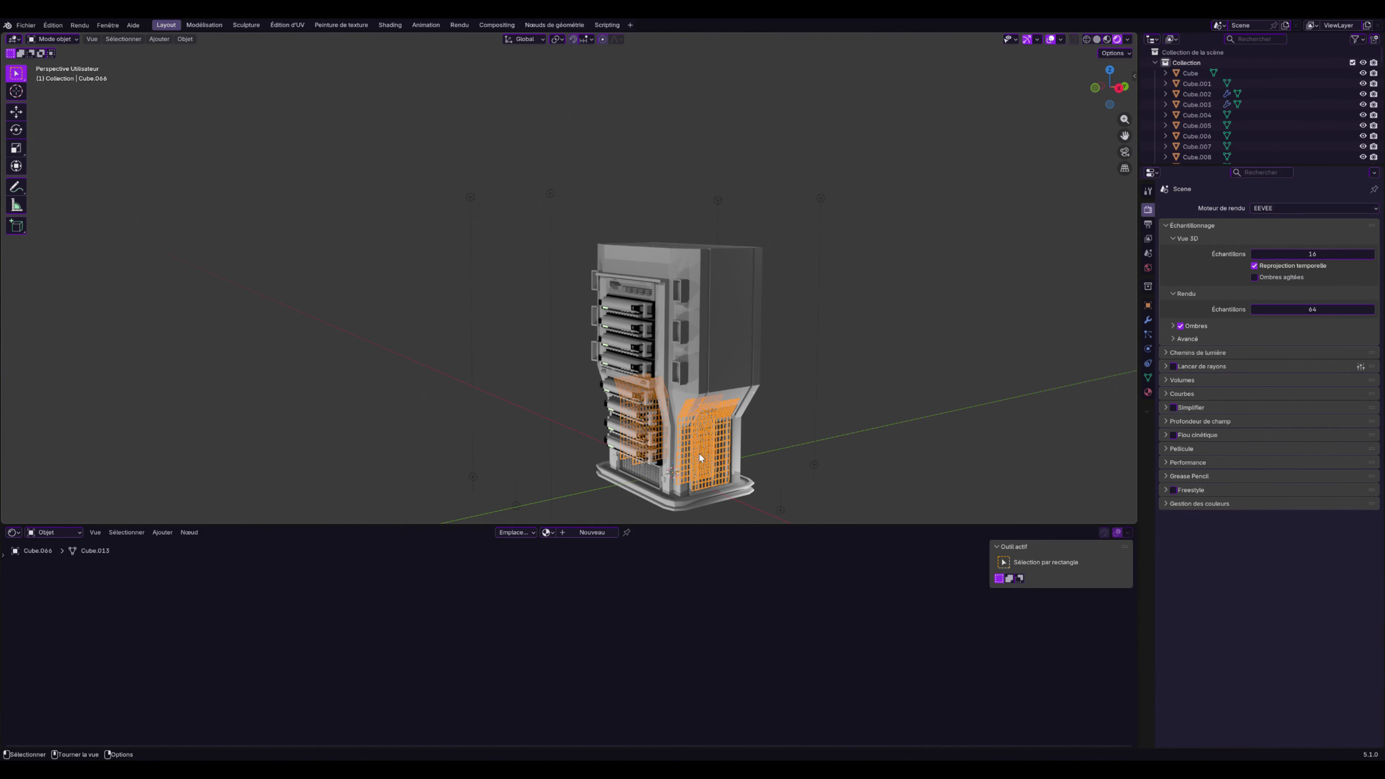
pyautogui.click(544, 532)
pyautogui.click(553, 611)
pyautogui.click(776, 435)
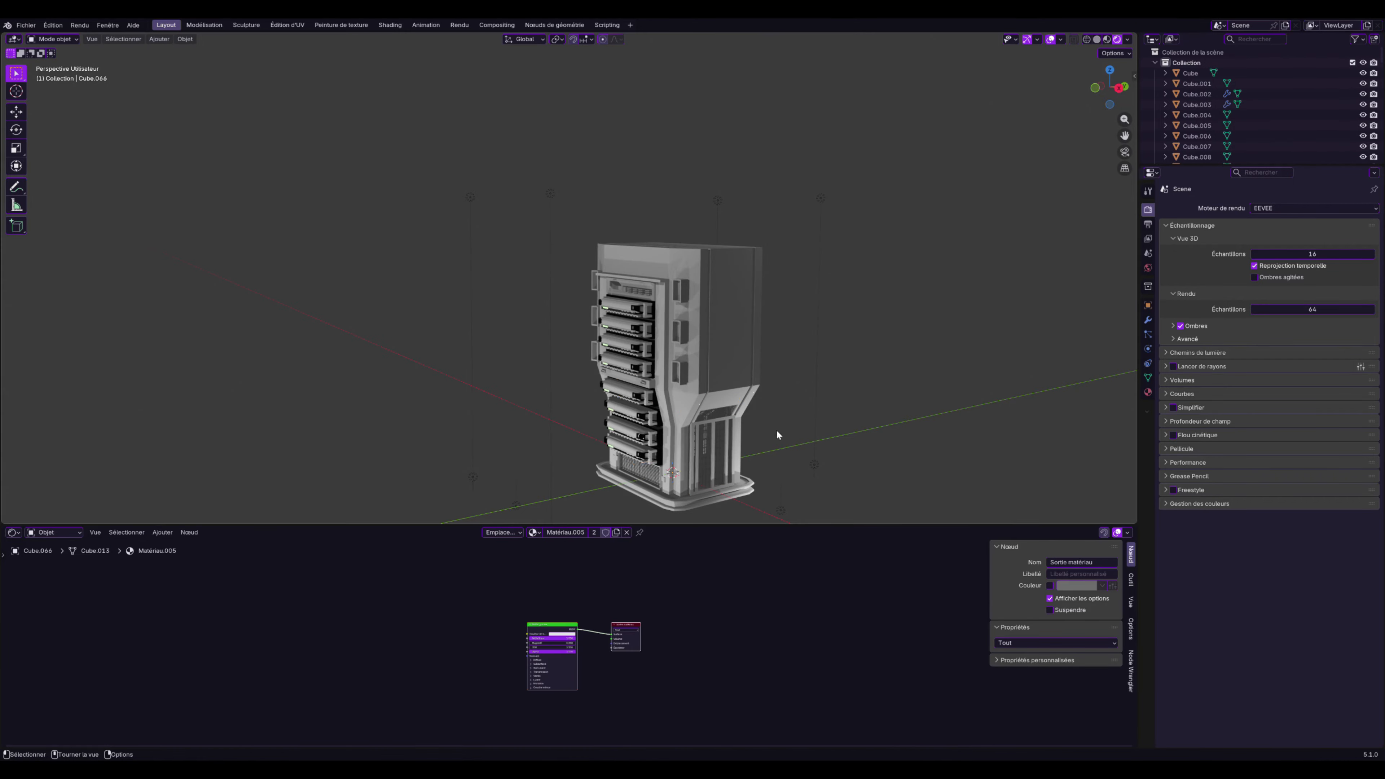
# Assign Matériau.005 to the lower grille Plan.051 on the rear facade
pyautogui.moveTo(608, 478); pyautogui.dragTo(693, 482, button='middle')
pyautogui.click(560, 497)
pyautogui.click(547, 532)
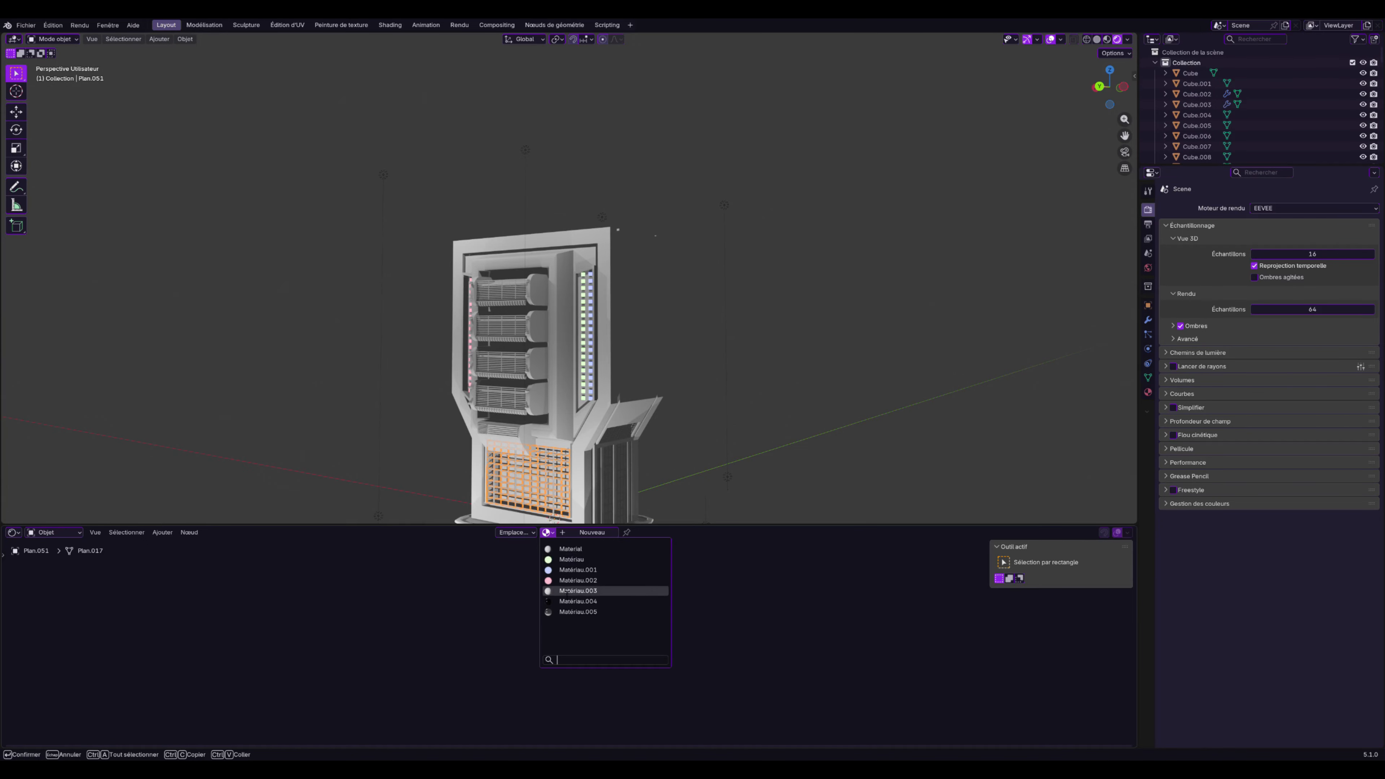
pyautogui.click(576, 611)
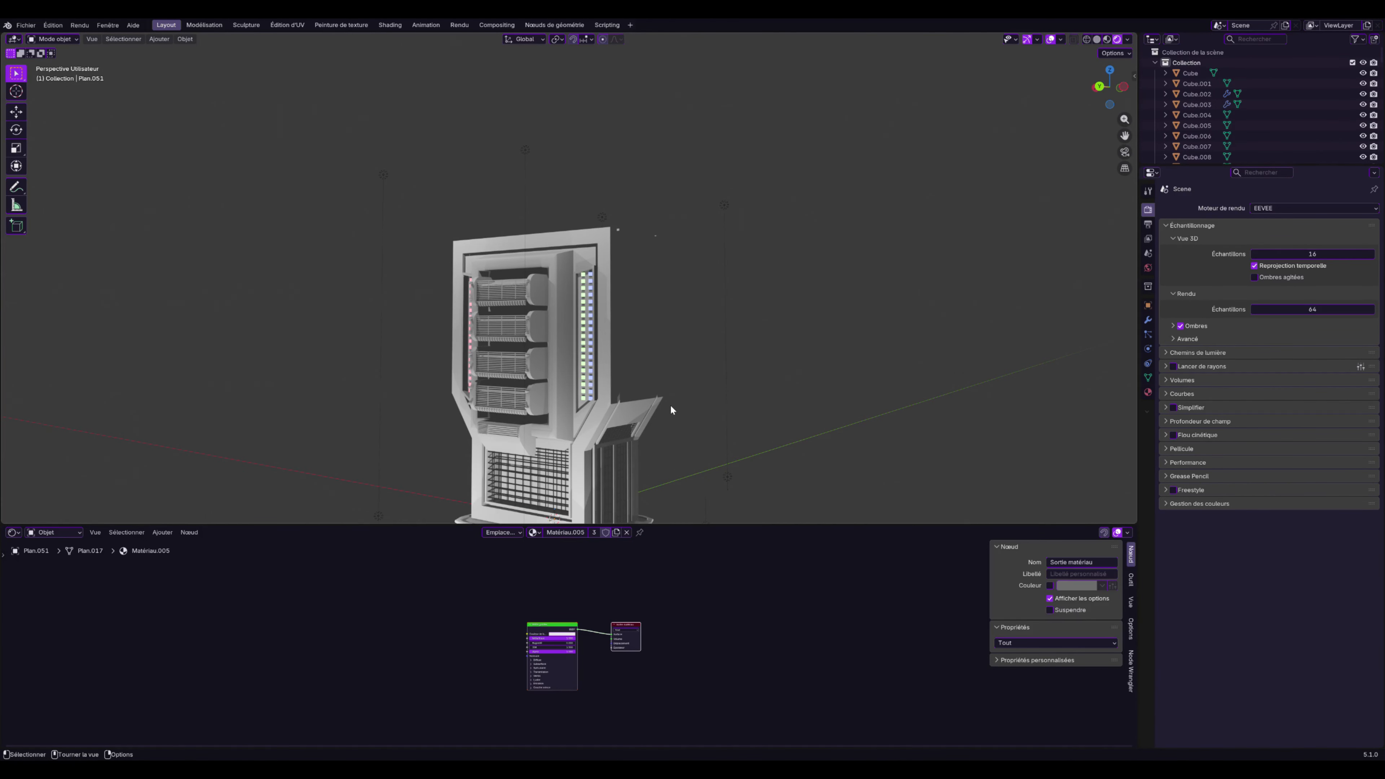
# Assign Matériau.005 to the panel Plan.038 in the rear facade's central rack
pyautogui.moveTo(670, 404); pyautogui.dragTo(501, 331, button='middle')
pyautogui.click(502, 327)
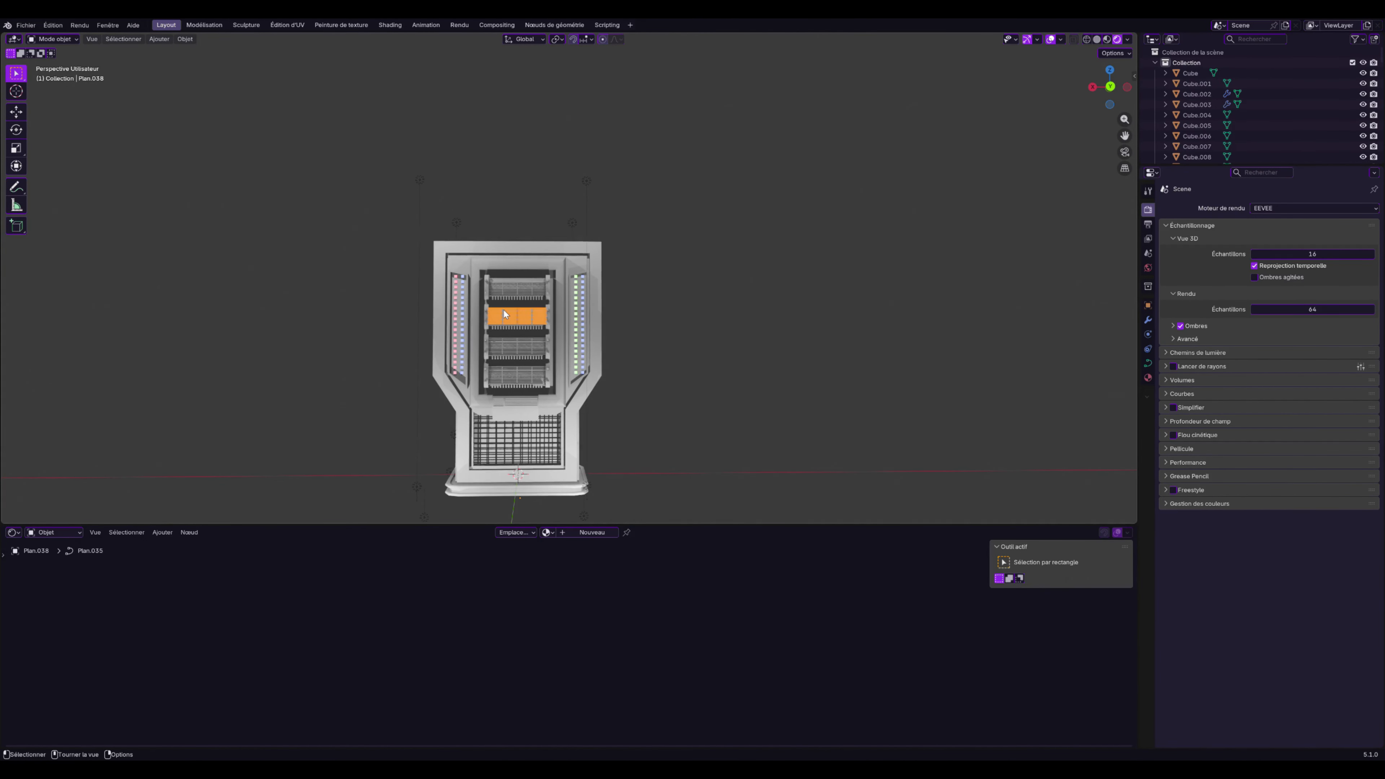
pyautogui.click(546, 531)
pyautogui.click(565, 612)
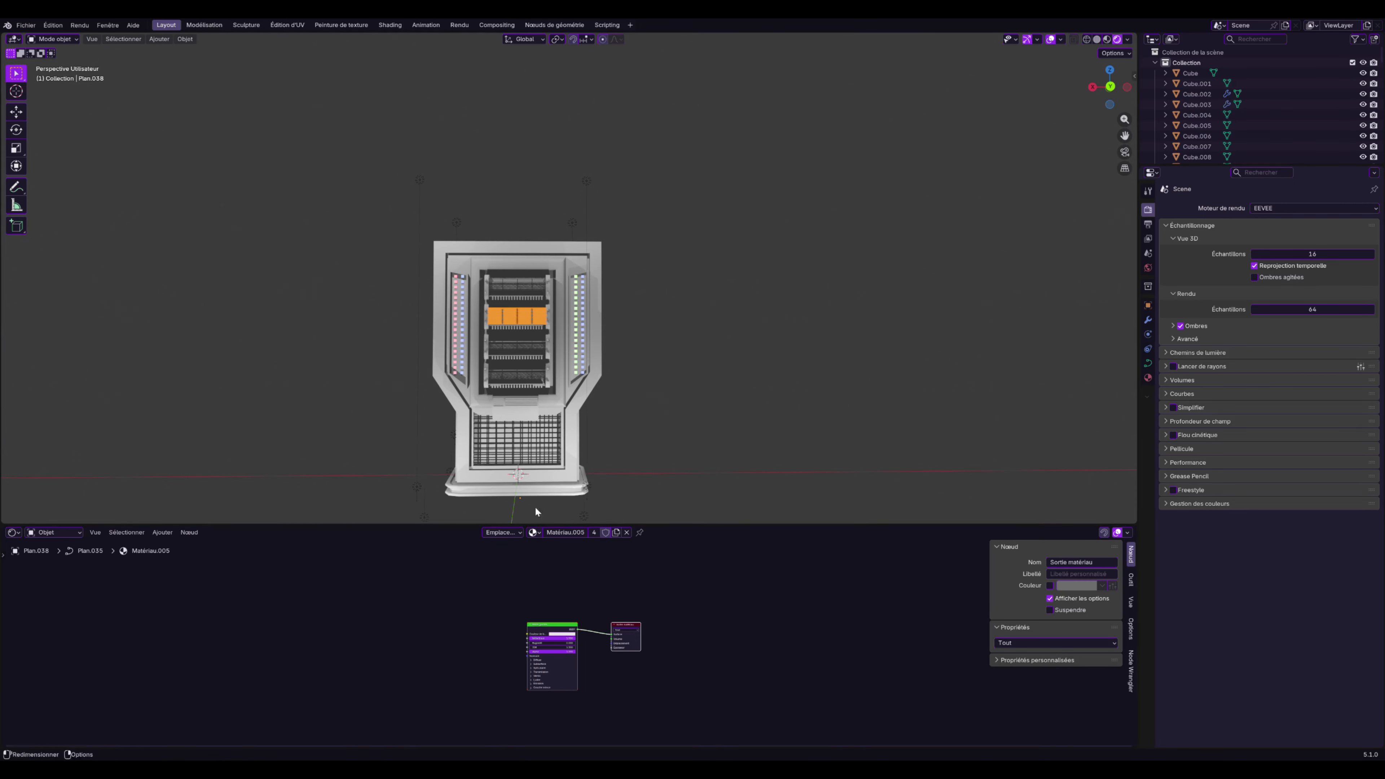
pyautogui.scroll(2, 637, 370)
pyautogui.click(663, 328)
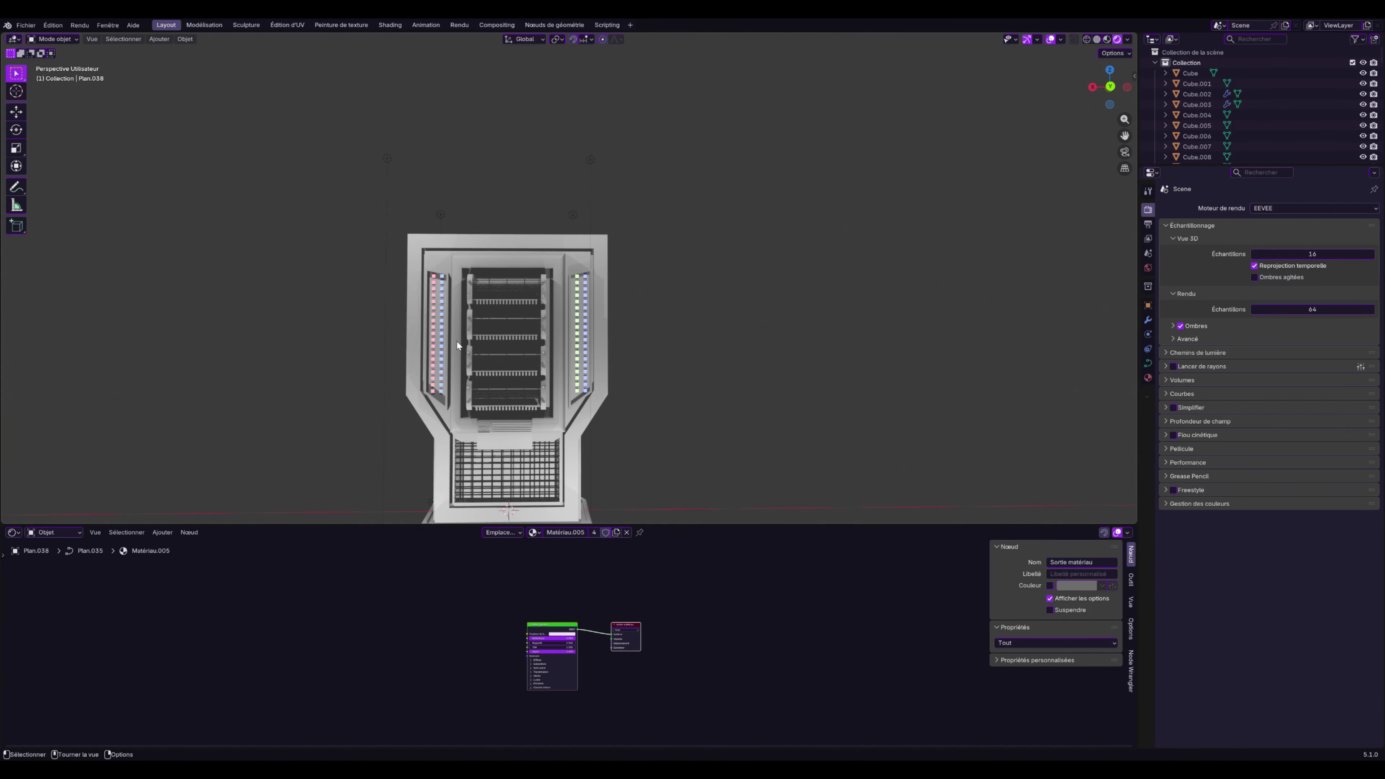
# Assign the black material Matériau.004 to the bolts Cylindre.001 on the rear rack's upper bracket
pyautogui.moveTo(456, 341)
pyautogui.mouseDown(button='middle')
pyautogui.moveTo(490, 358)
pyautogui.moveTo(217, 357)
pyautogui.moveTo(470, 359)
pyautogui.mouseUp(button='middle')
pyautogui.scroll(4, 470, 358)
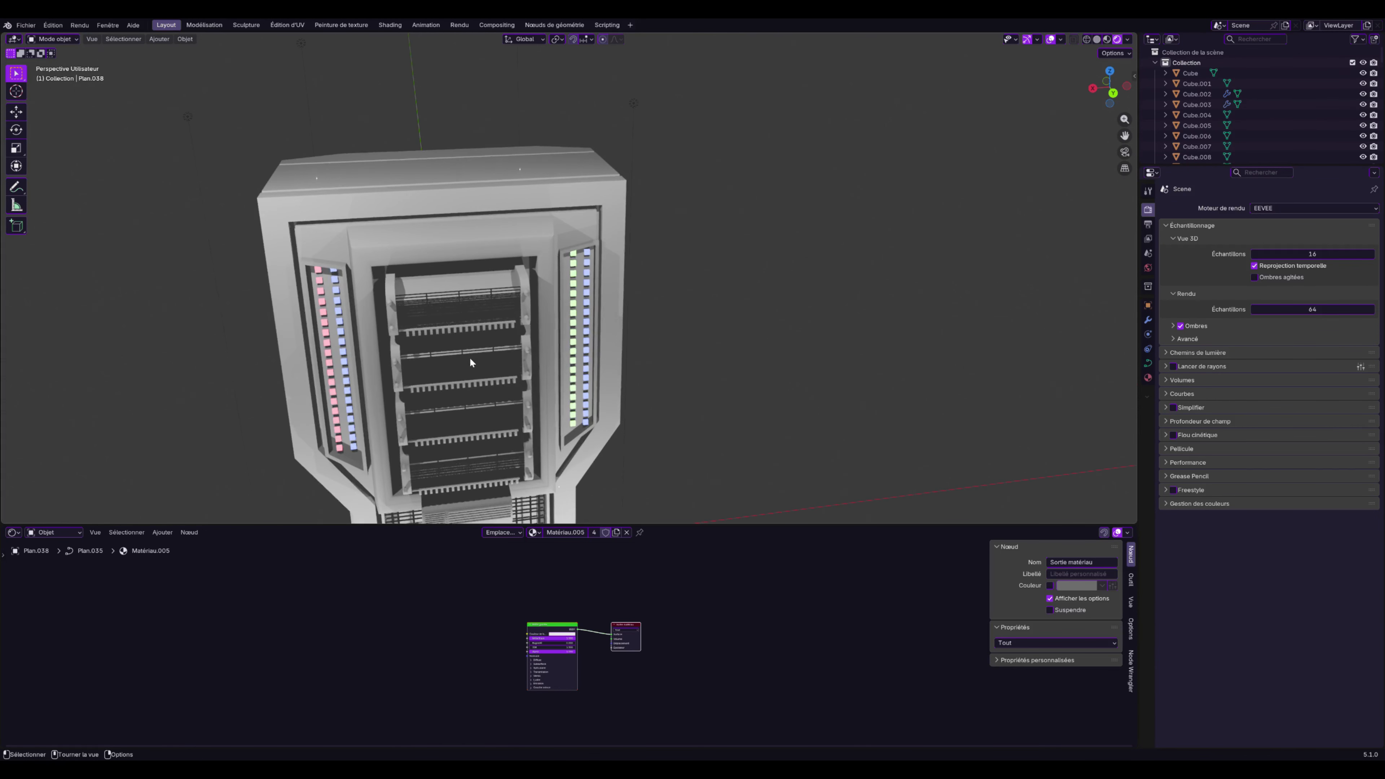
pyautogui.click(389, 309)
pyautogui.click(533, 531)
pyautogui.click(552, 602)
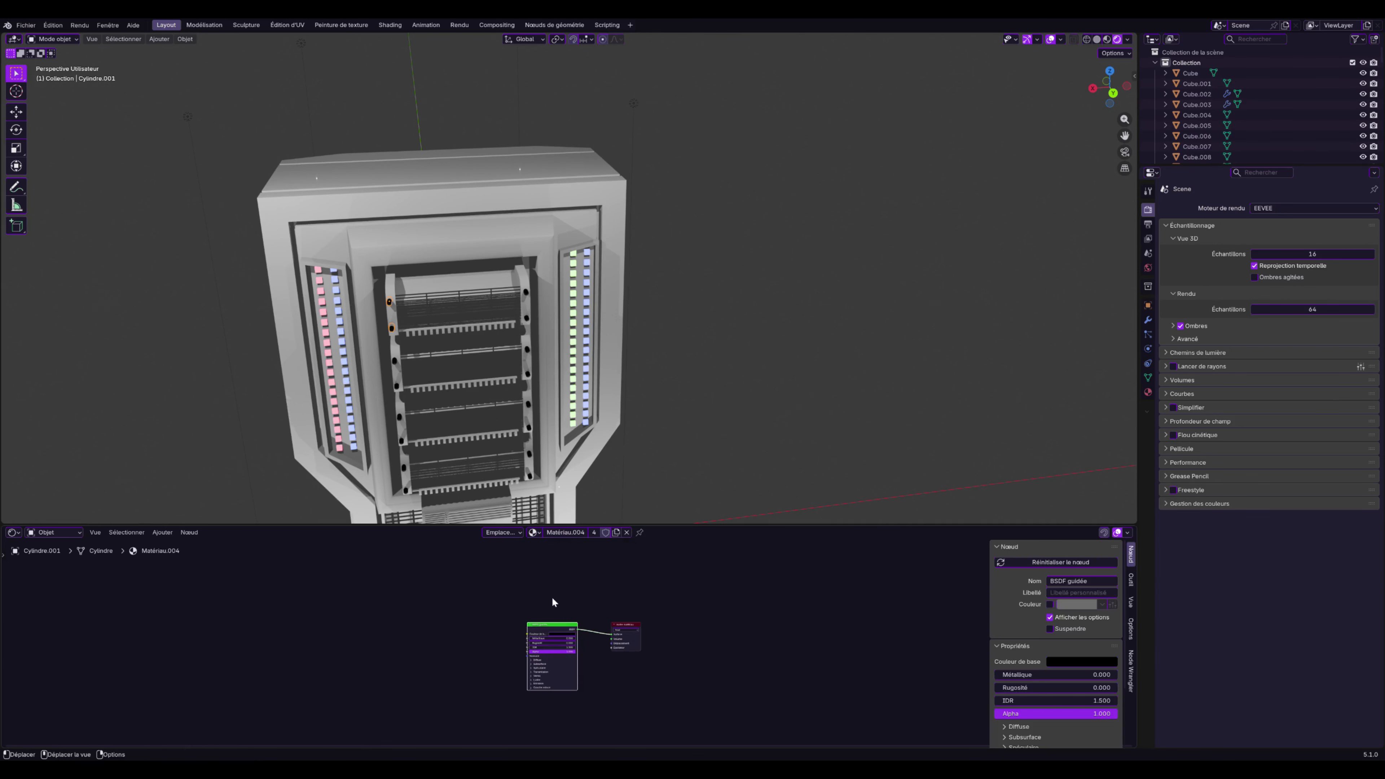
# Assign Matériau.003 to the side bracket Plan.031 of the rear rack's top unit
pyautogui.click(390, 290)
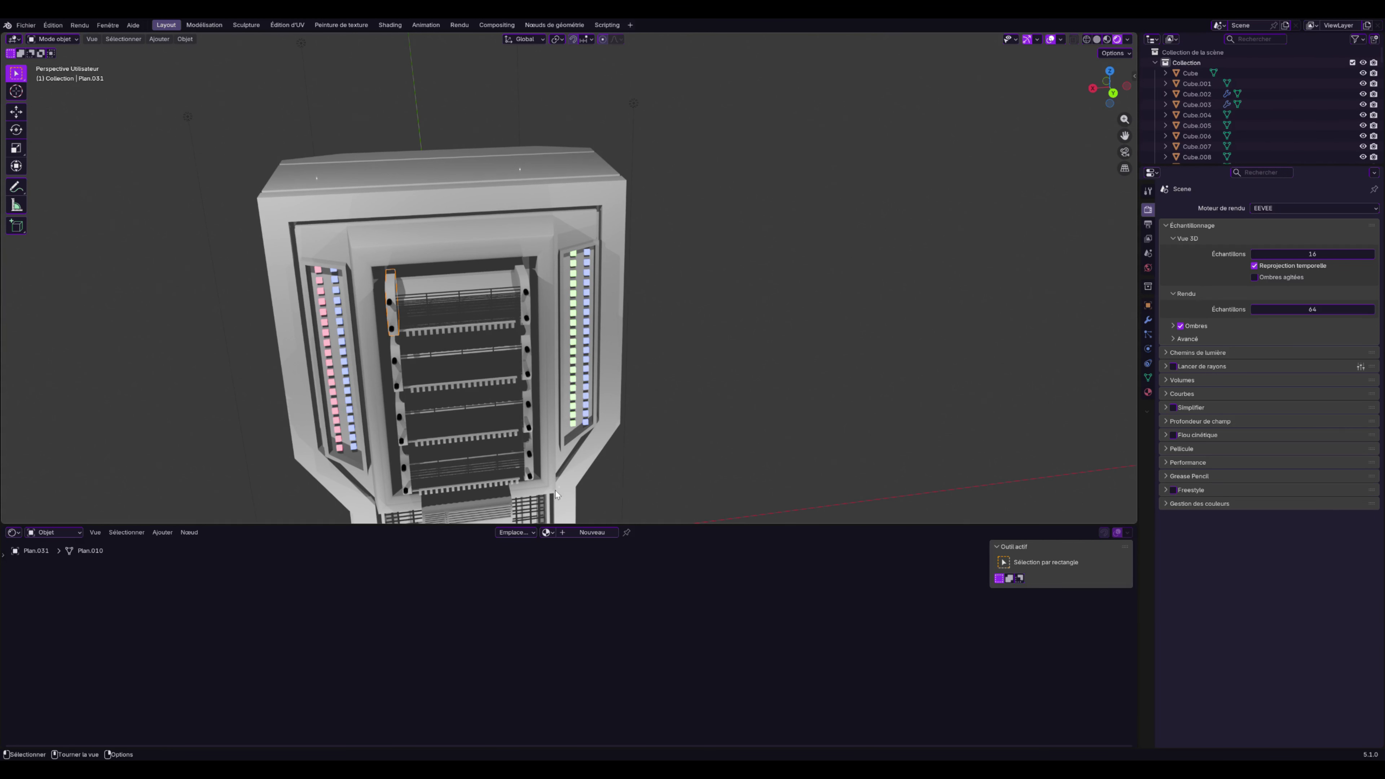
pyautogui.click(547, 532)
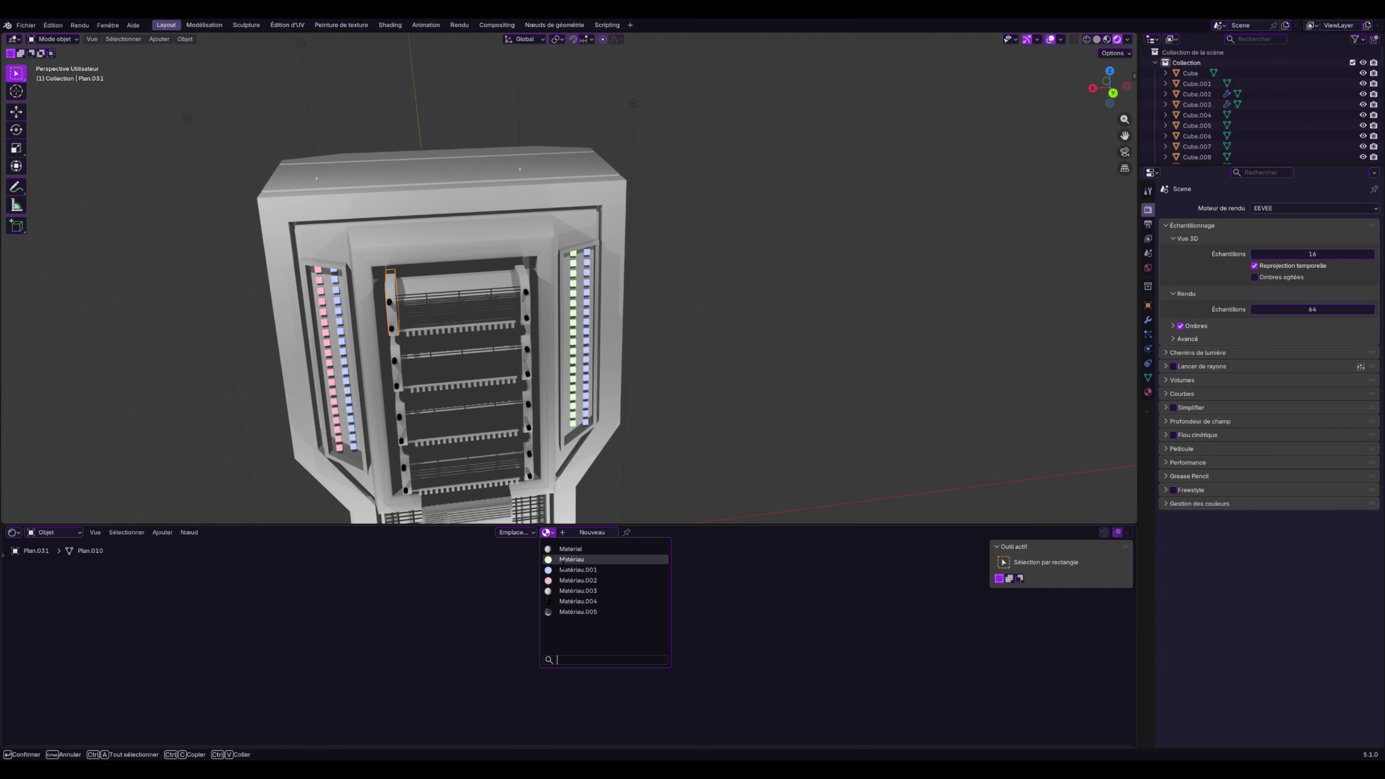
pyautogui.click(578, 590)
# Assign Matériau.003 to the housing Cube.068 of the rear rack's top unit
pyautogui.moveTo(438, 406); pyautogui.dragTo(430, 296, button='middle')
pyautogui.click(433, 282)
pyautogui.click(547, 532)
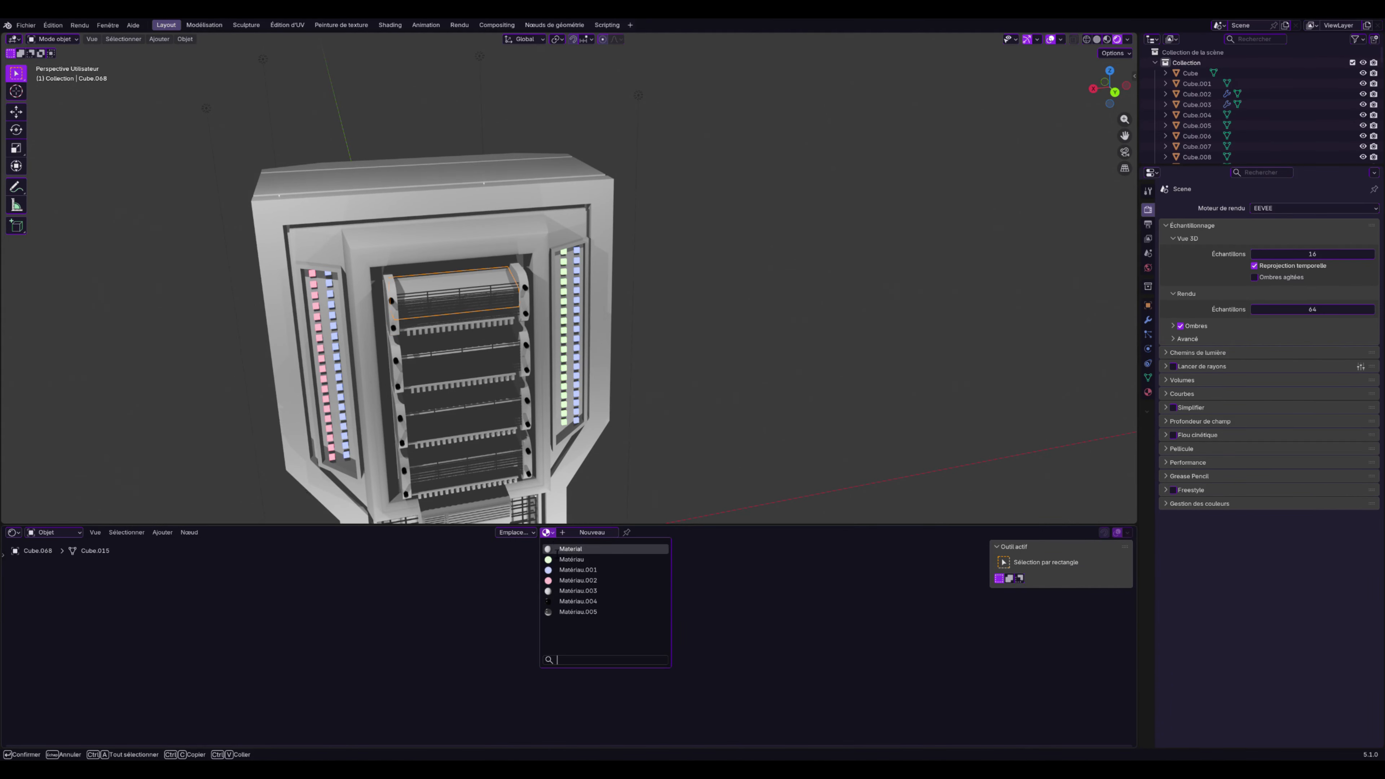
pyautogui.click(578, 585)
# Assign Matériau.003 to the box Cube.072 just below the rear rack
pyautogui.moveTo(498, 403); pyautogui.dragTo(492, 375, button='middle')
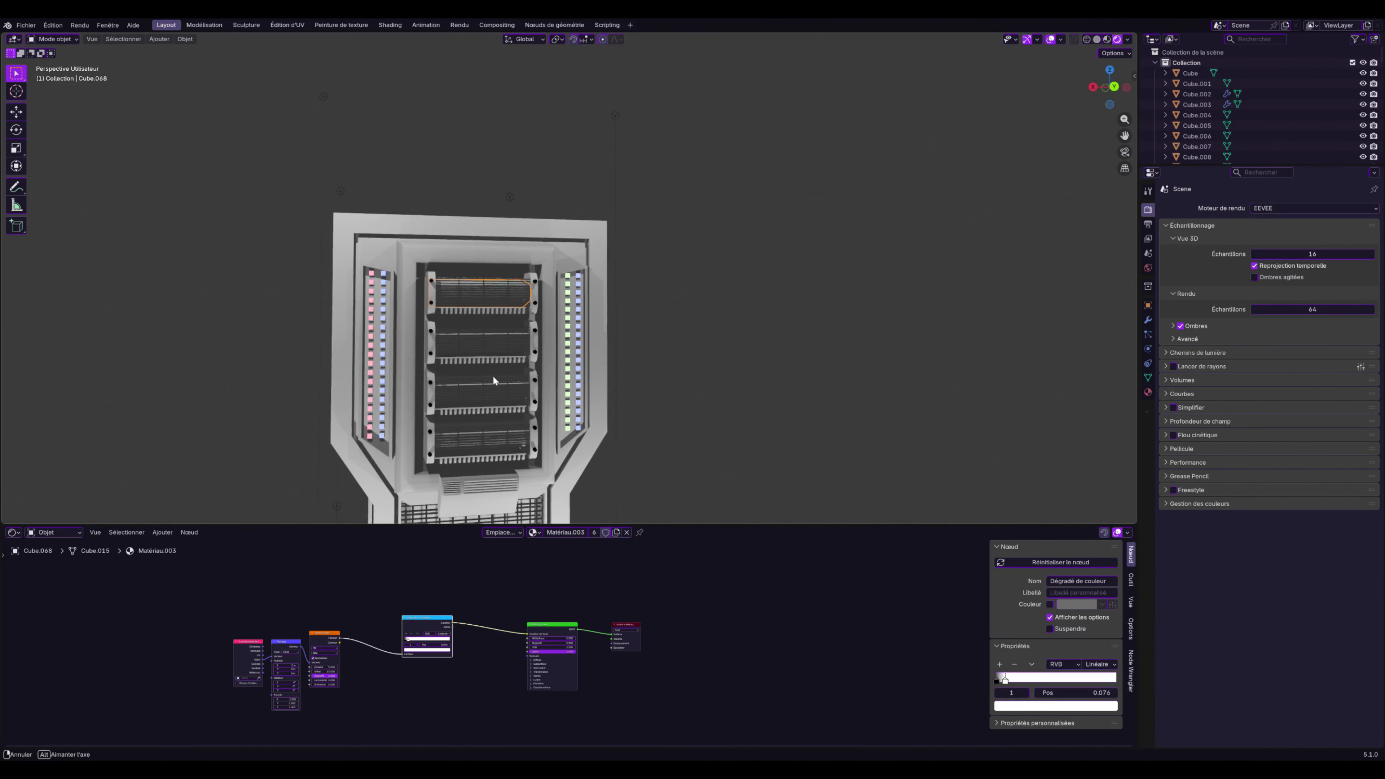
pyautogui.click(489, 512)
pyautogui.click(548, 532)
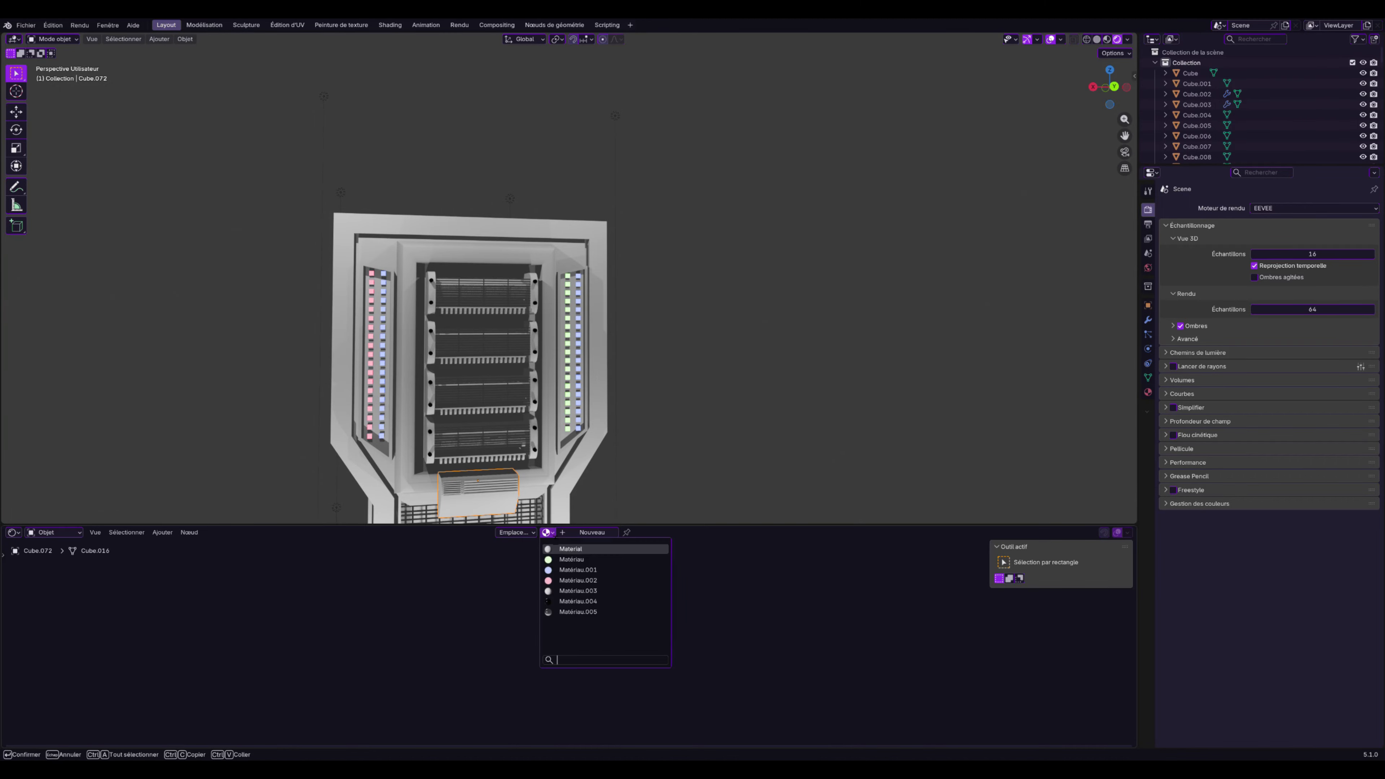
pyautogui.click(578, 590)
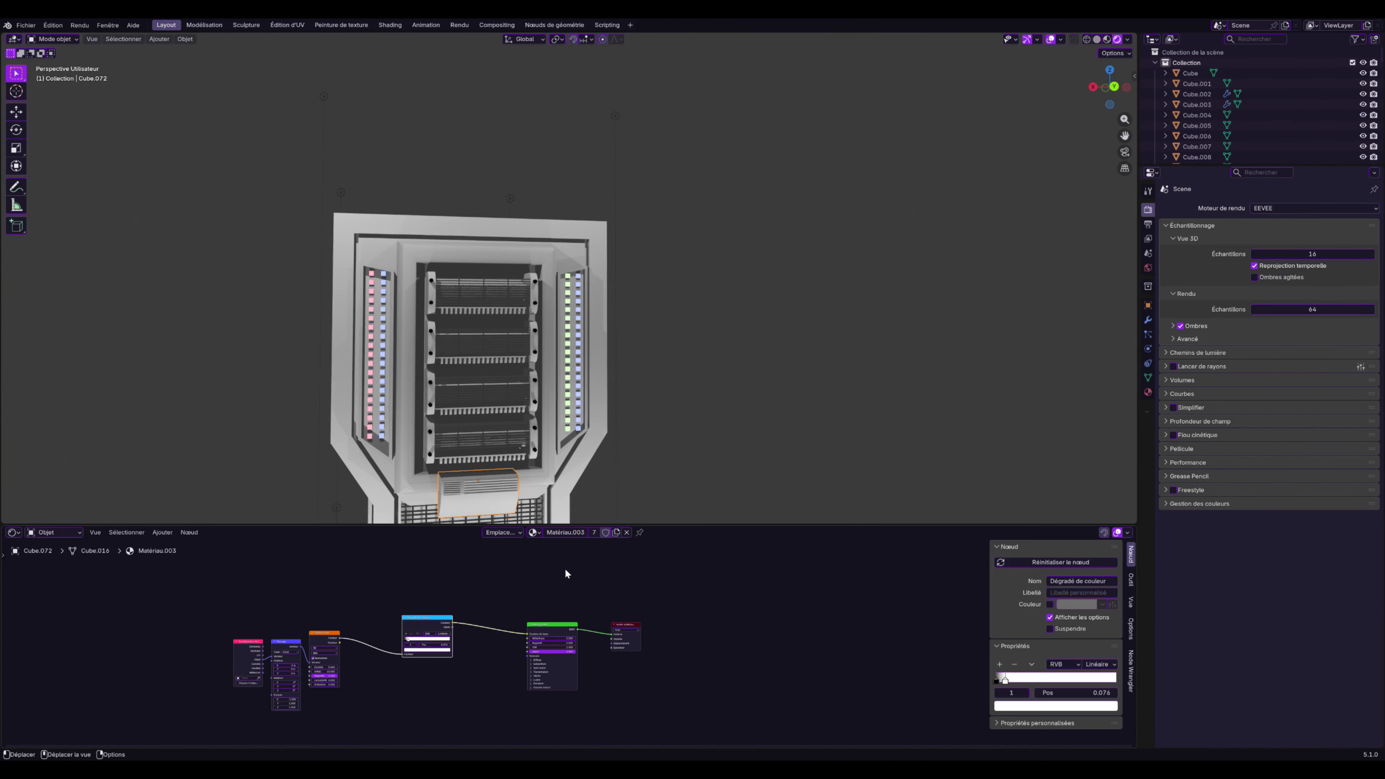
# Assign the black material Matériau.004 to the wide grille Plan.054 on the box below the rear rack
pyautogui.scroll(-3, 579, 460)
pyautogui.click(527, 394)
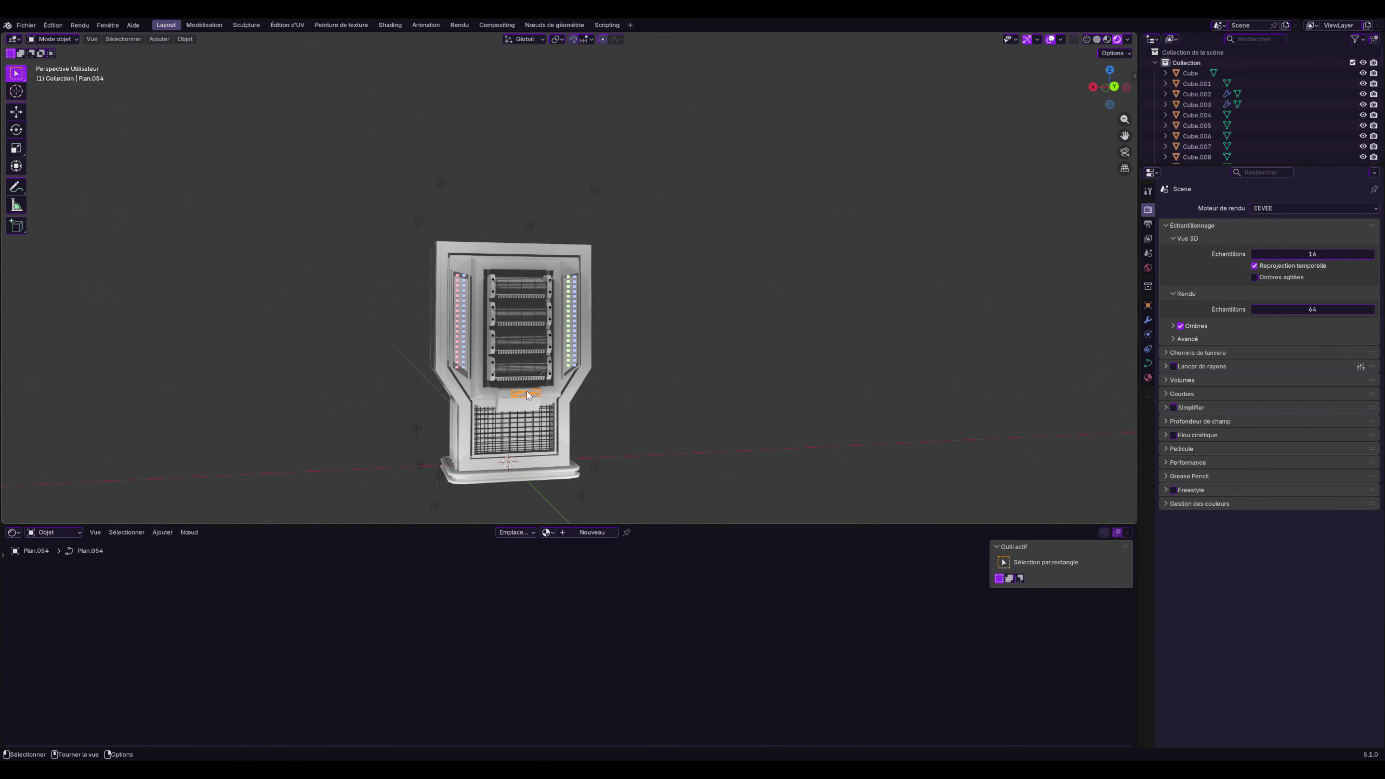
pyautogui.click(549, 533)
pyautogui.click(578, 600)
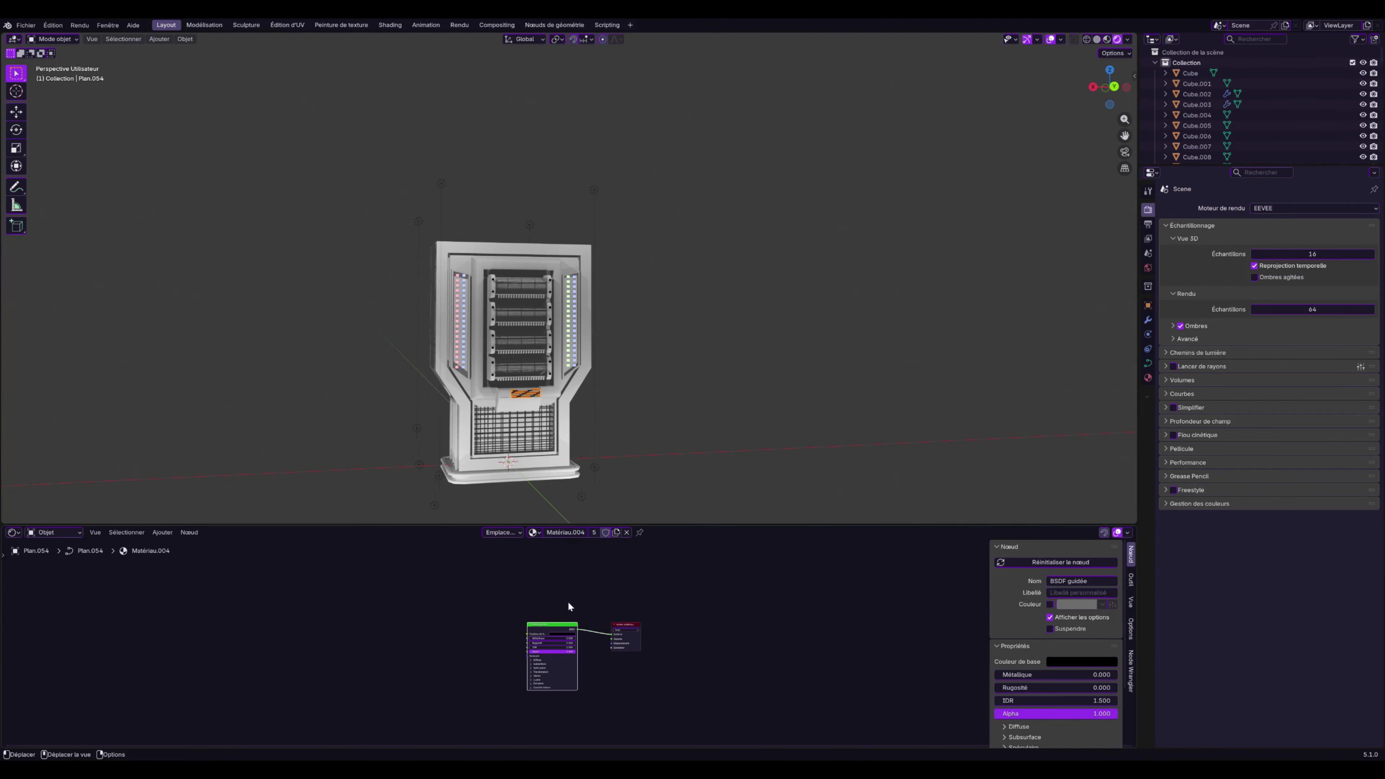
# Assign the metallic material Matériau.005 to the small panel Plan.053 on the box below the rear rack
pyautogui.click(505, 394)
pyautogui.click(552, 532)
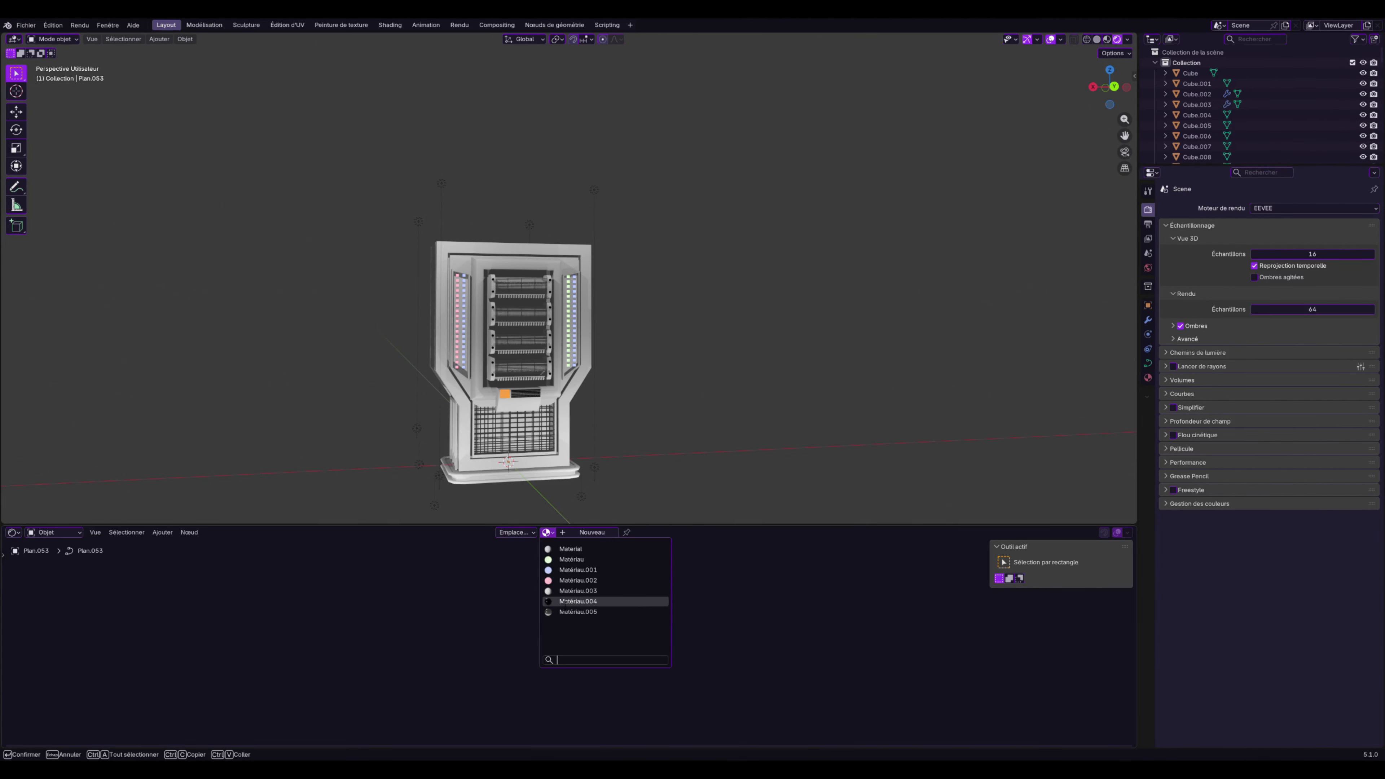
pyautogui.click(578, 610)
pyautogui.moveTo(587, 442)
pyautogui.mouseDown(button='middle')
pyautogui.moveTo(643, 441)
pyautogui.moveTo(582, 441)
pyautogui.mouseUp(button='middle')
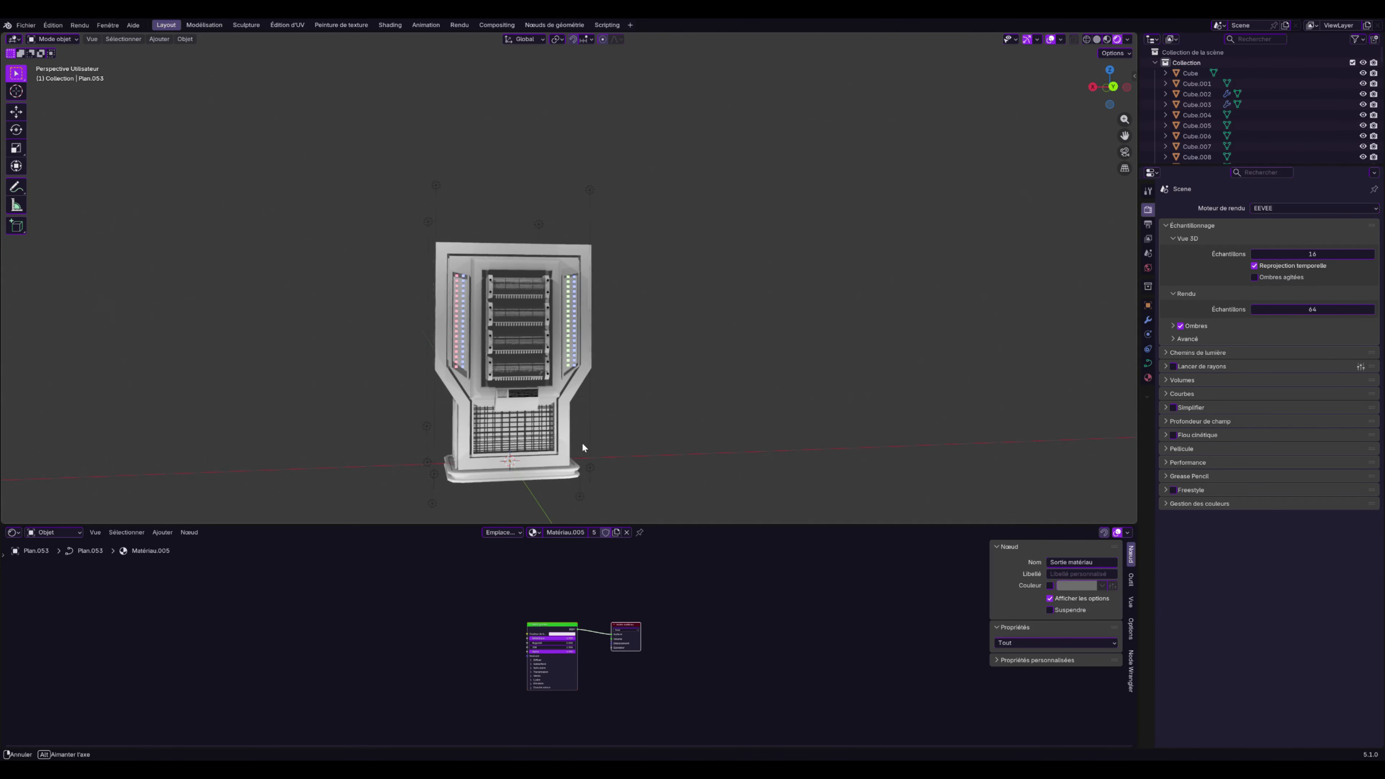
# Try the black Matériau.004 on the box Cube.072 below the rear rack, and restore Matériau.003
pyautogui.click(512, 406)
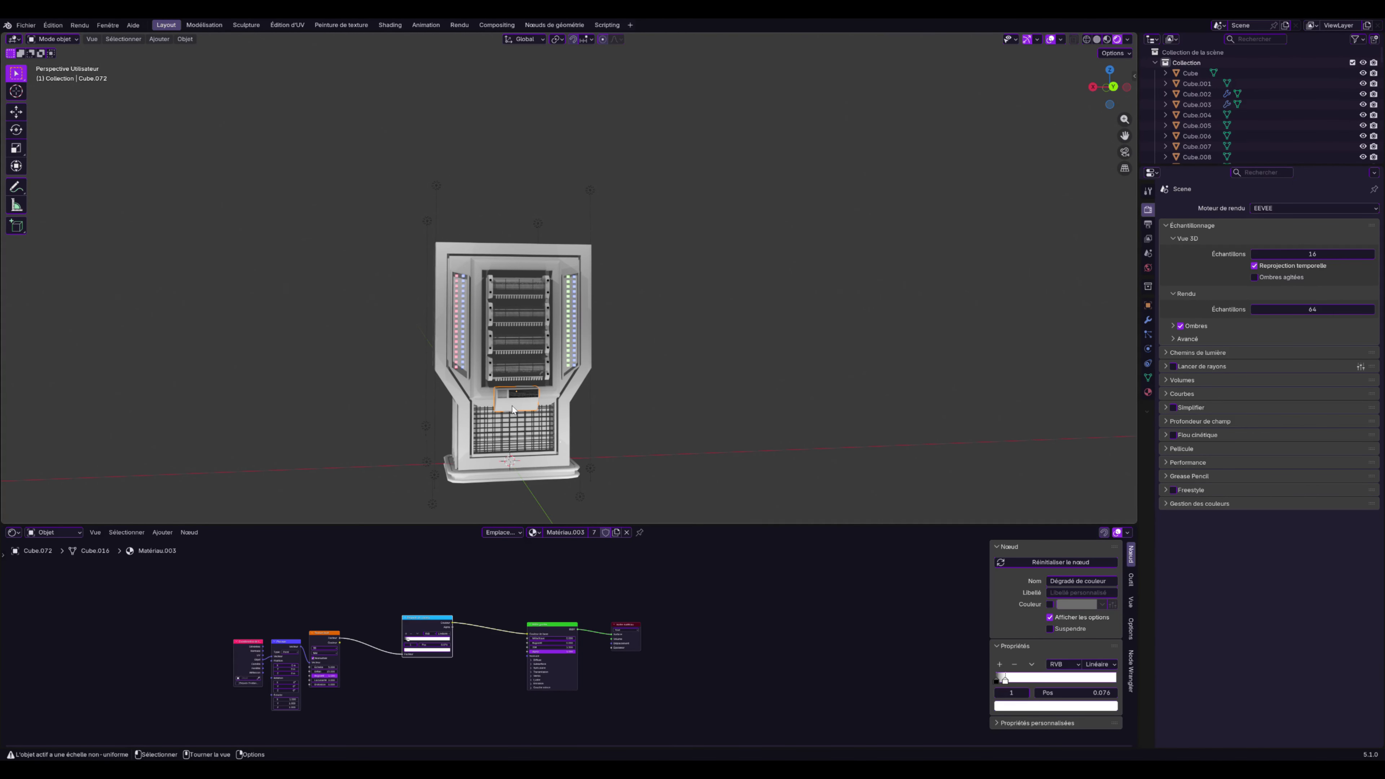
pyautogui.click(534, 532)
pyautogui.click(564, 600)
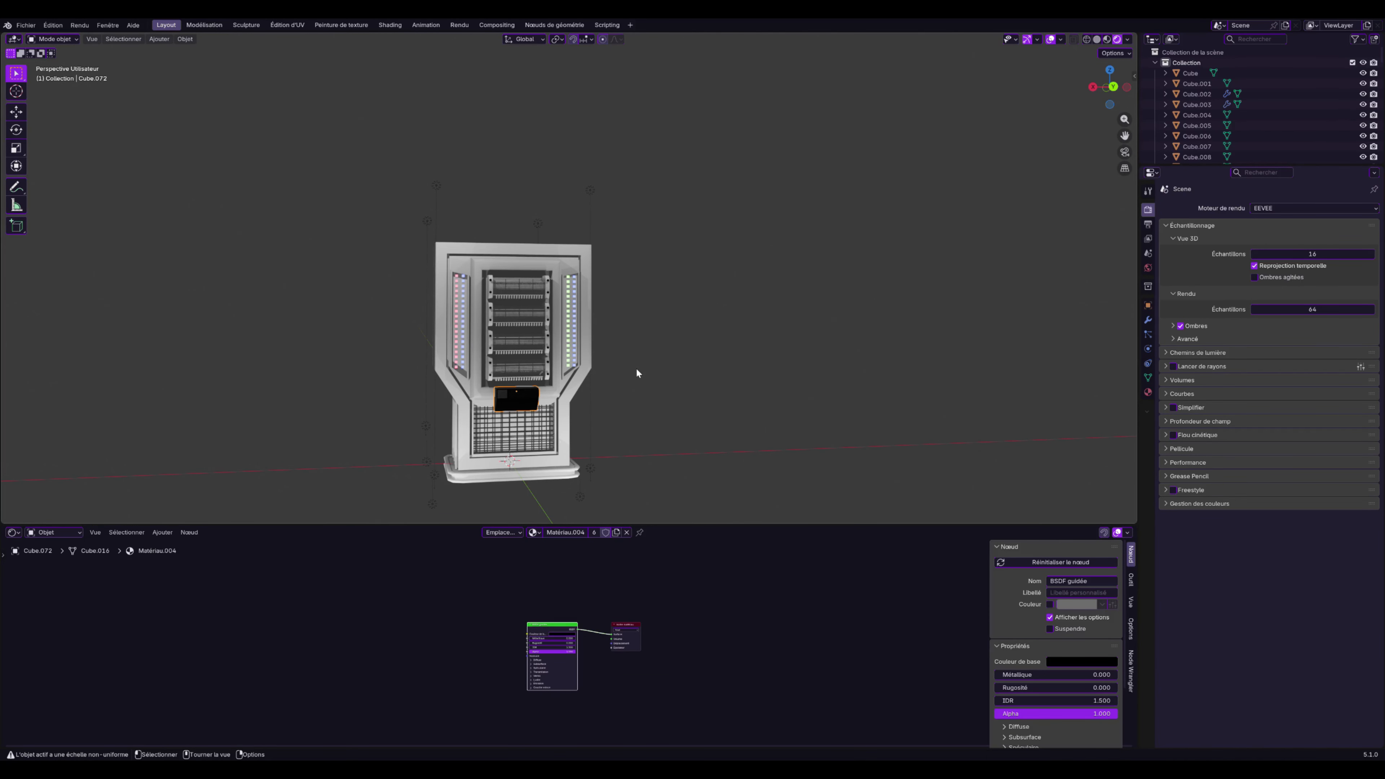
pyautogui.click(626, 532)
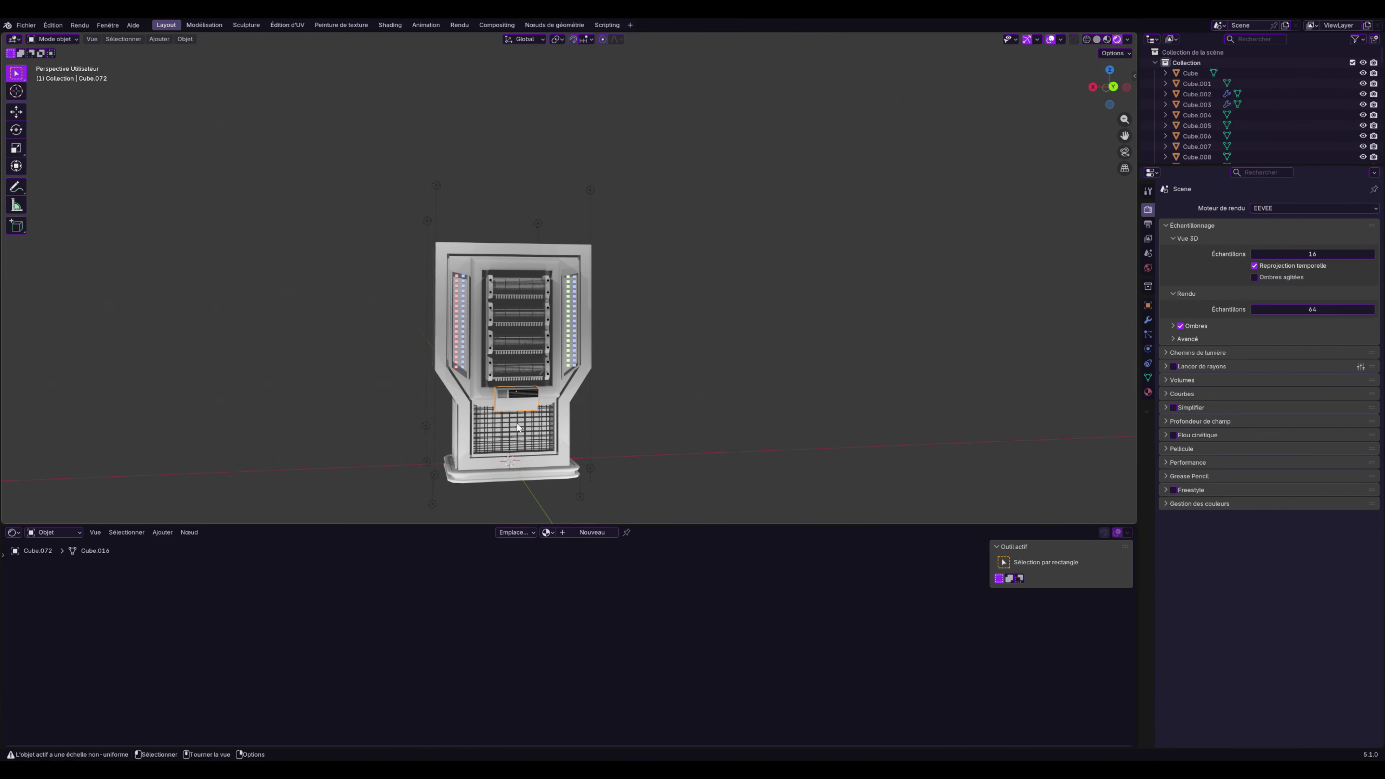
pyautogui.click(546, 532)
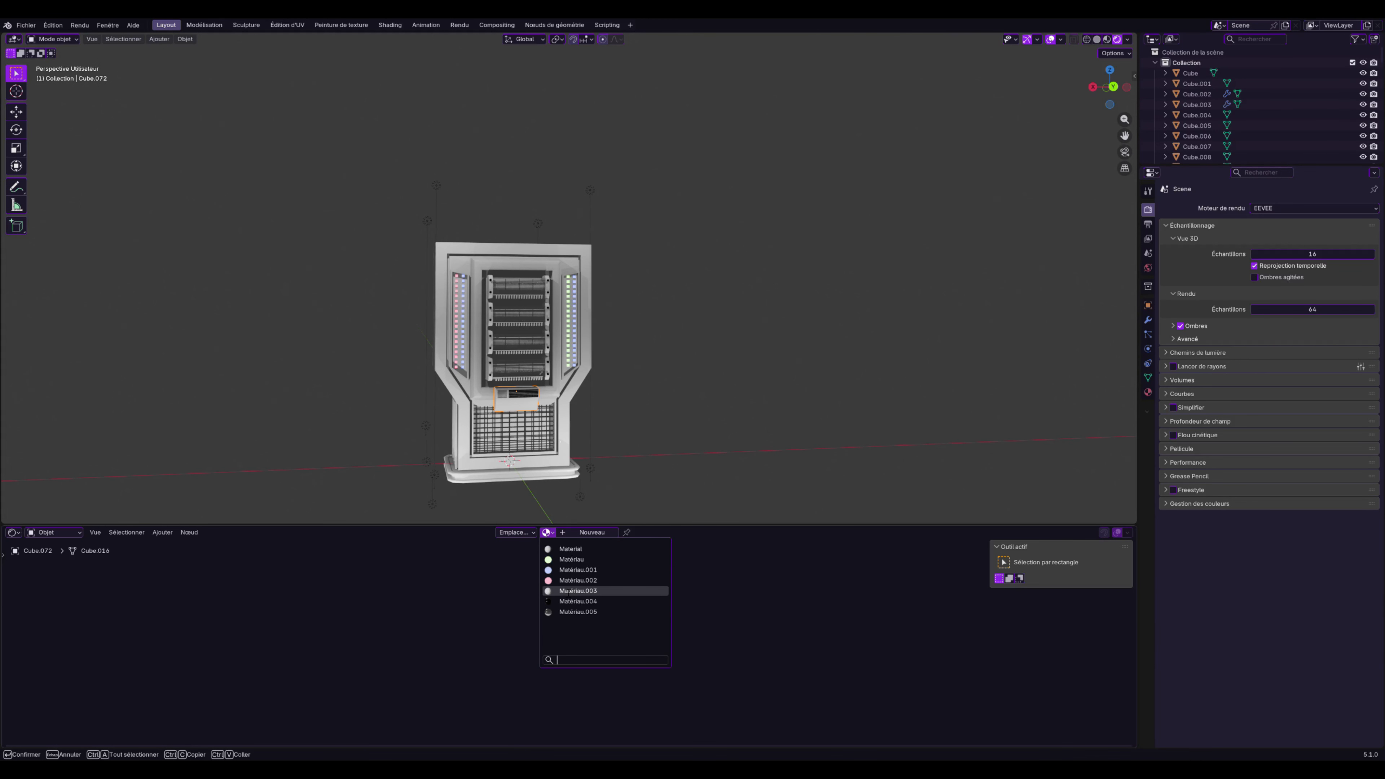
pyautogui.click(564, 591)
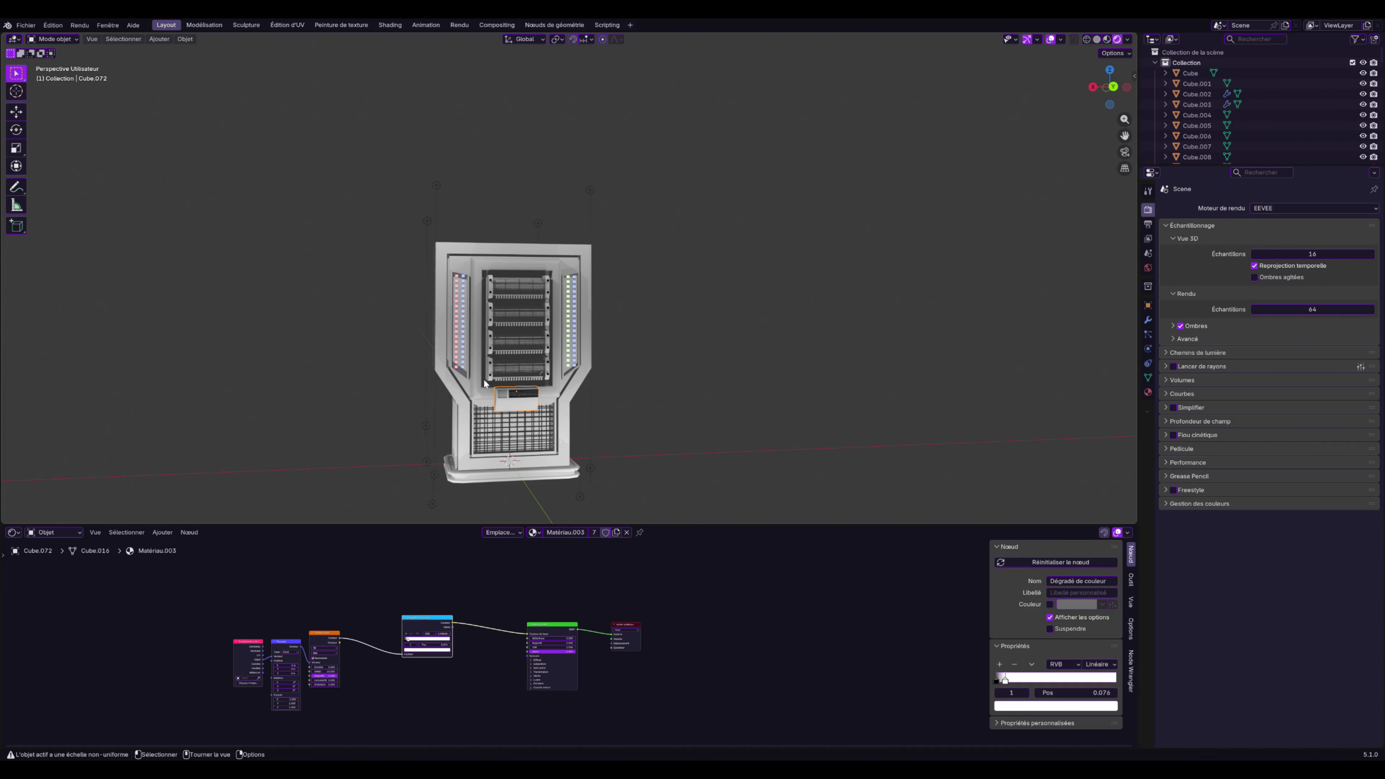
# Try Matériau.004 on the rear rack's surrounding frame Cube.067, and assign Matériau.003 instead
pyautogui.click(455, 392)
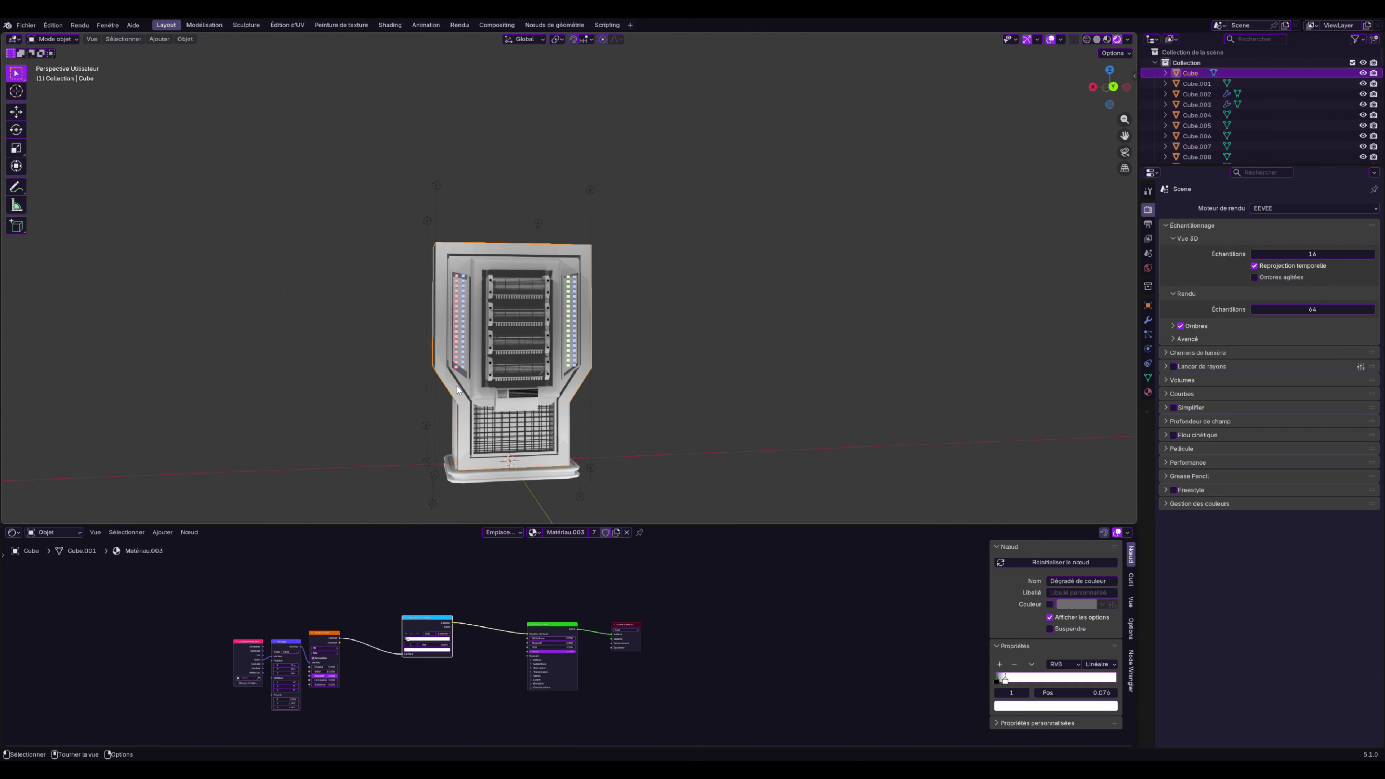
pyautogui.click(476, 386)
pyautogui.click(547, 532)
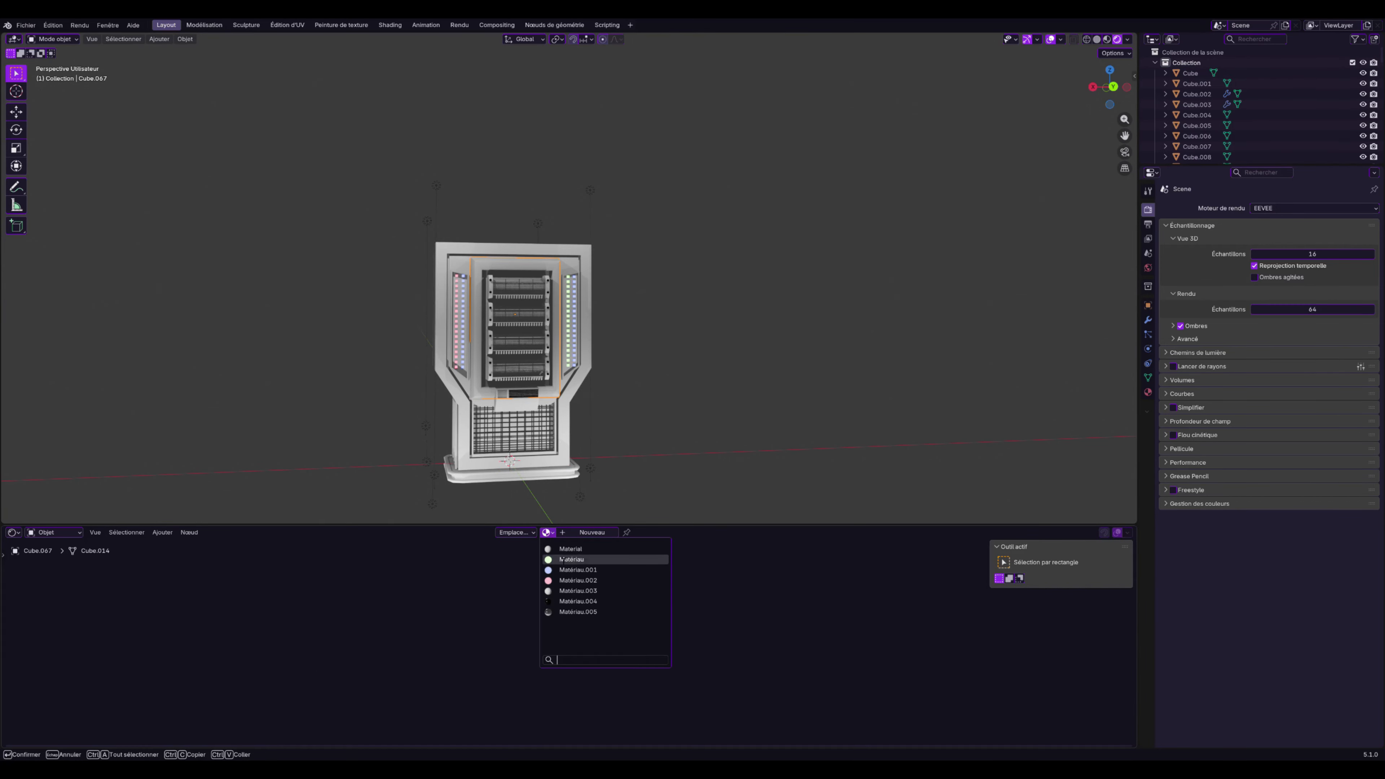
pyautogui.click(561, 600)
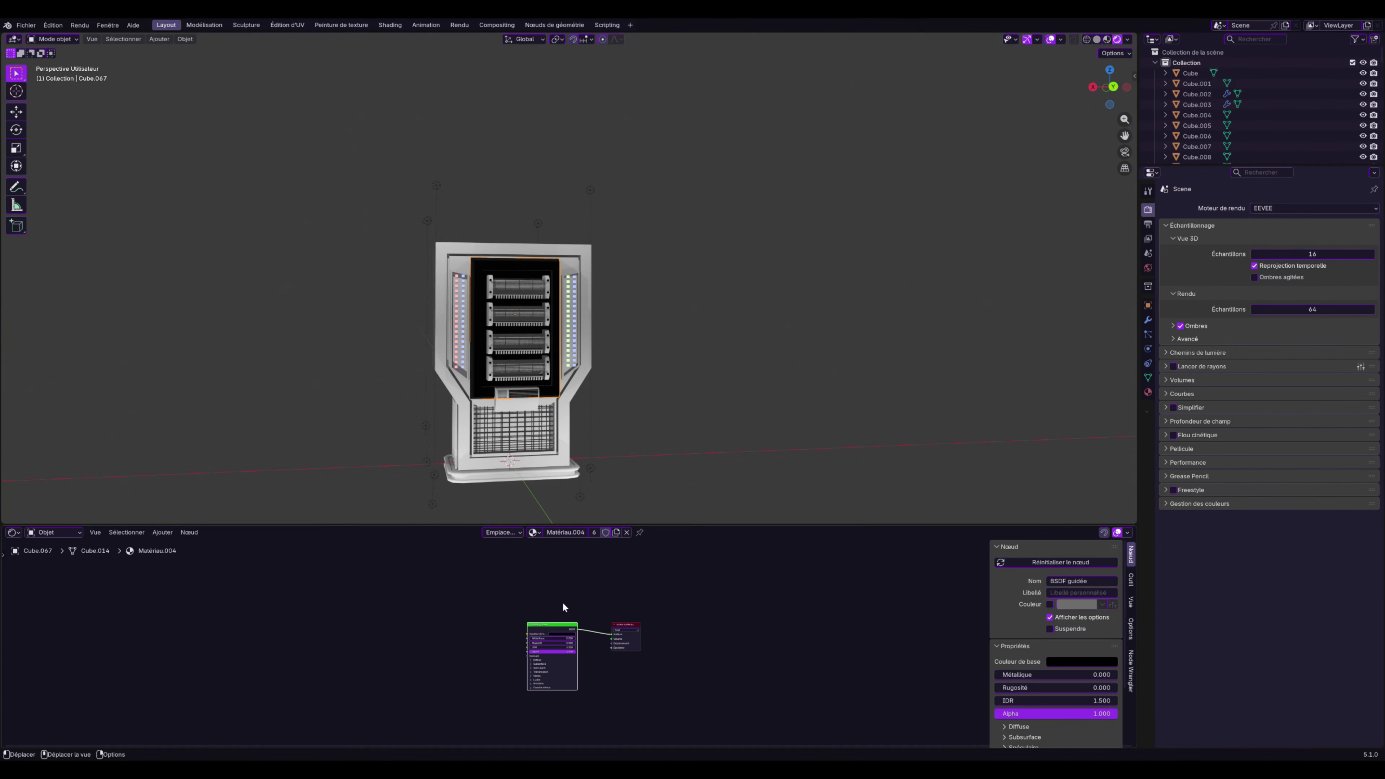
pyautogui.click(534, 533)
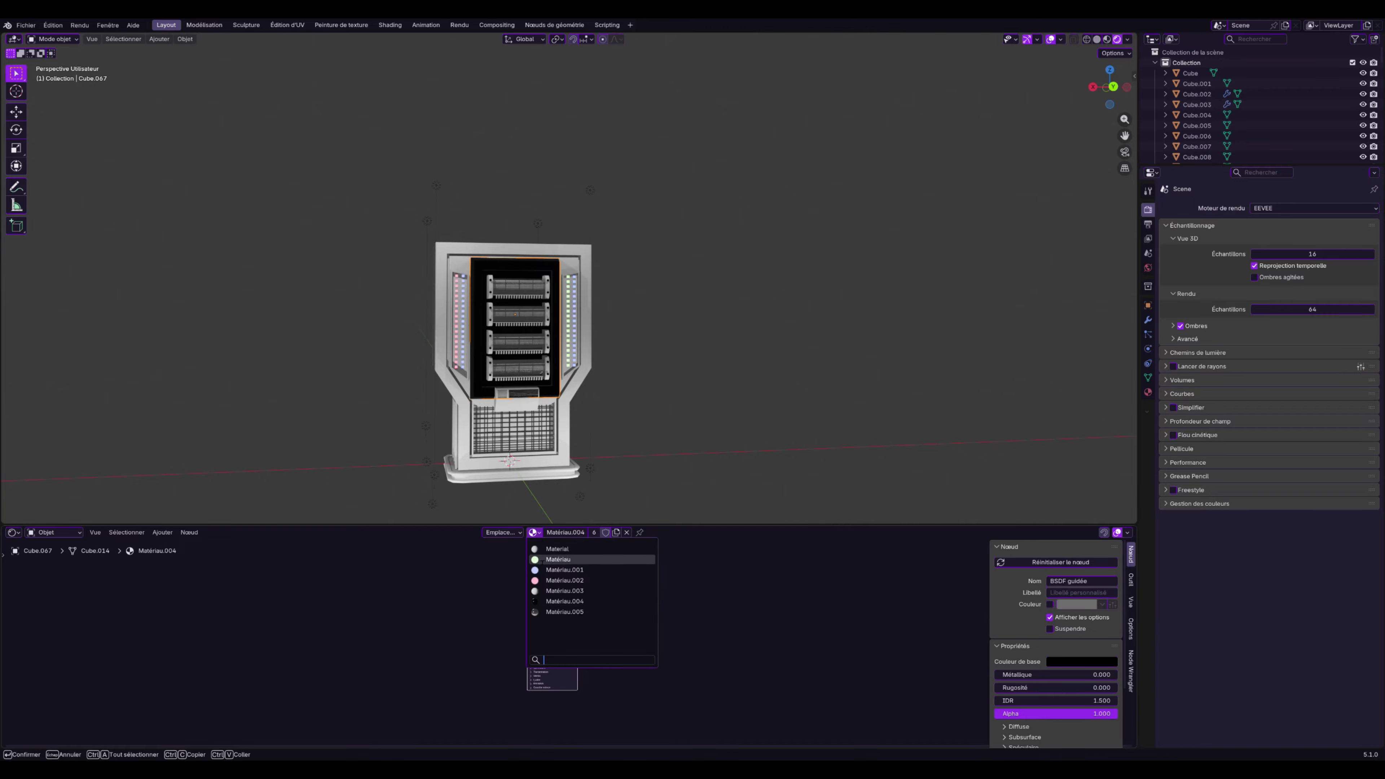
pyautogui.click(546, 591)
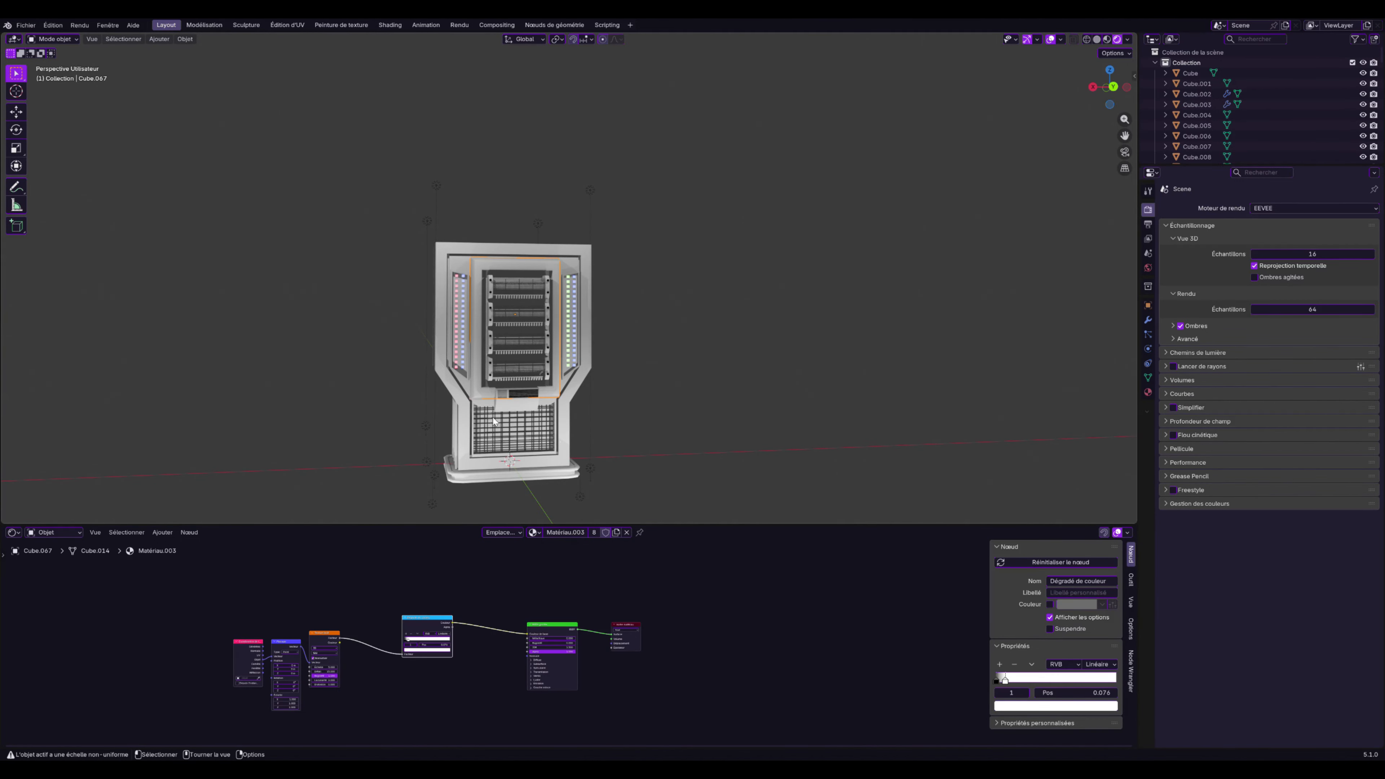
# Assign the black material Matériau.004 to the row of pins Plan.045 on the rear rack
pyautogui.scroll(3, 499, 409)
pyautogui.click(488, 406)
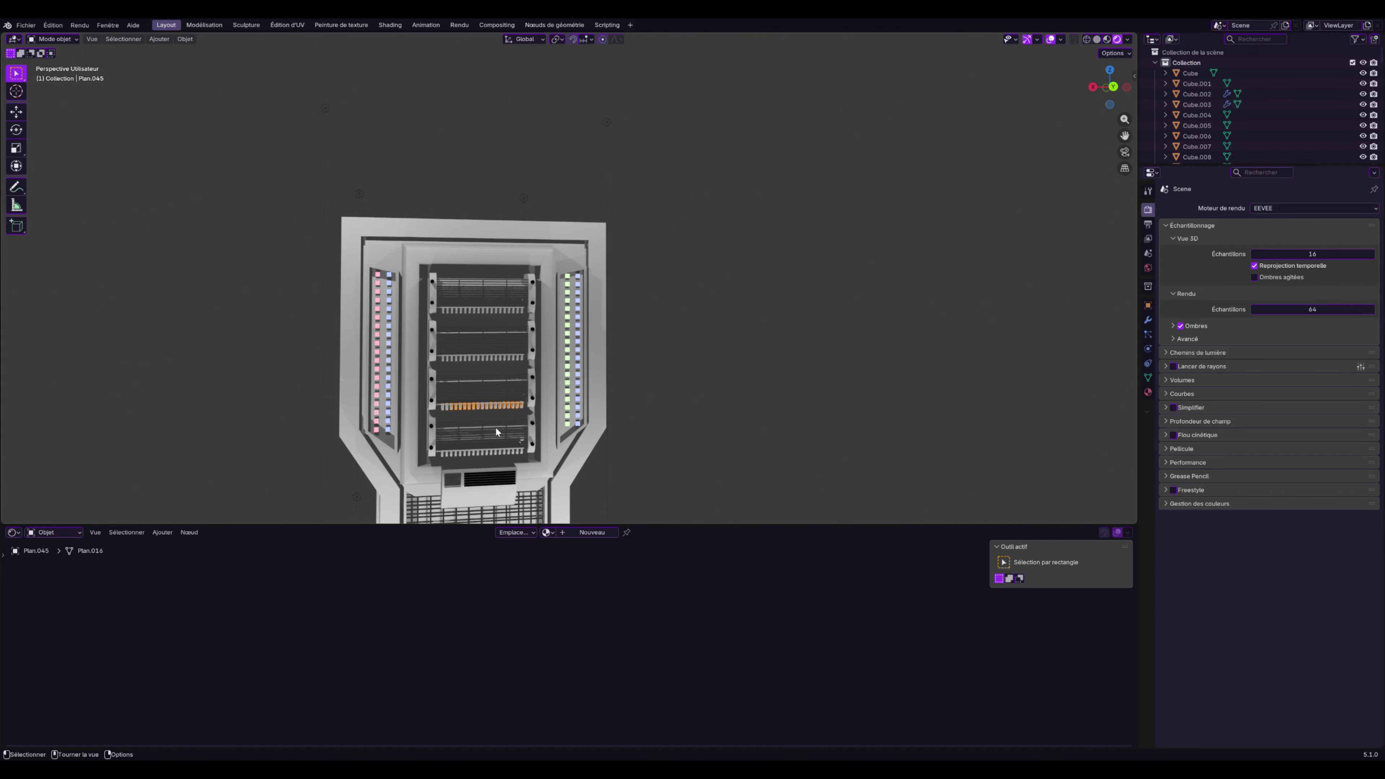
pyautogui.click(549, 532)
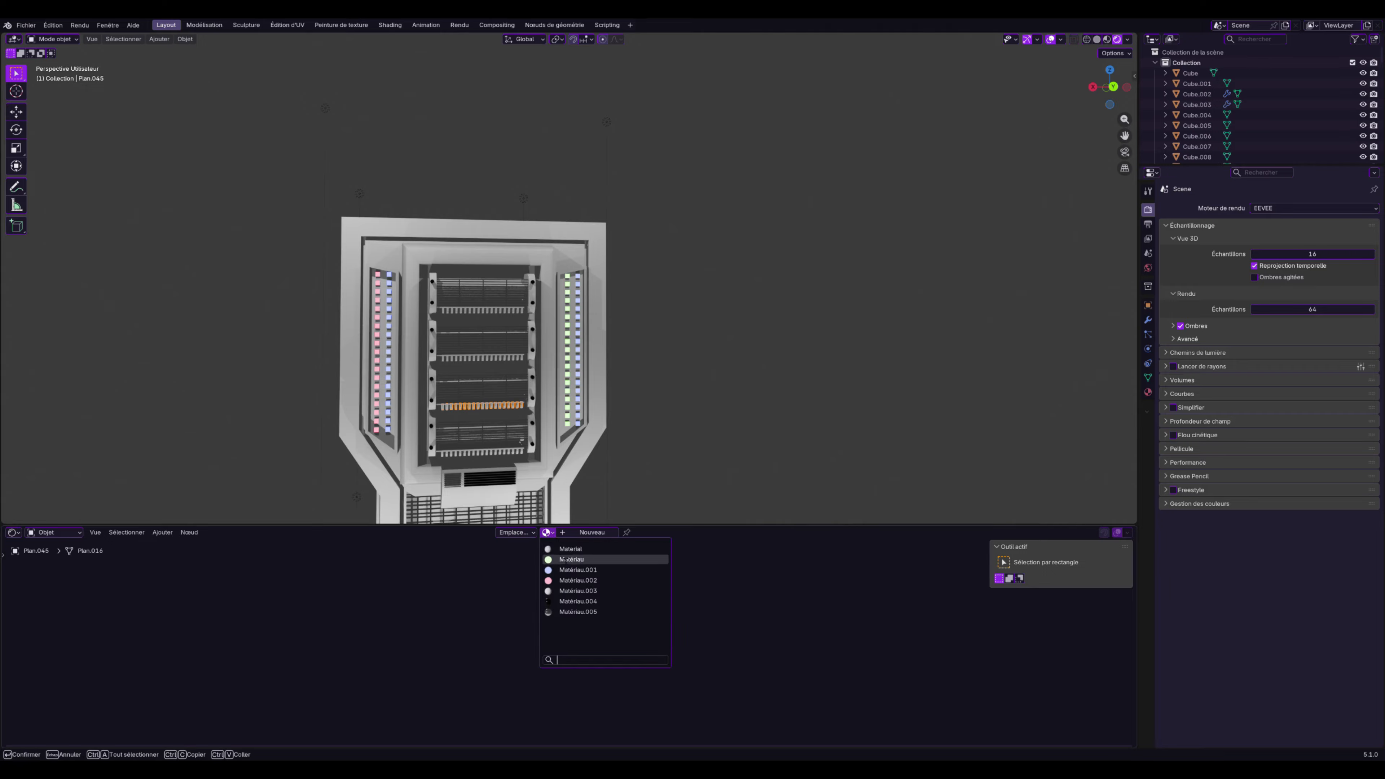
pyautogui.click(564, 602)
# Assign the black material Matériau.004 to the grille frame Plan.030 at the base of the building's side
pyautogui.scroll(-3, 649, 384)
pyautogui.moveTo(648, 384); pyautogui.dragTo(588, 418, button='middle')
pyautogui.click(517, 376)
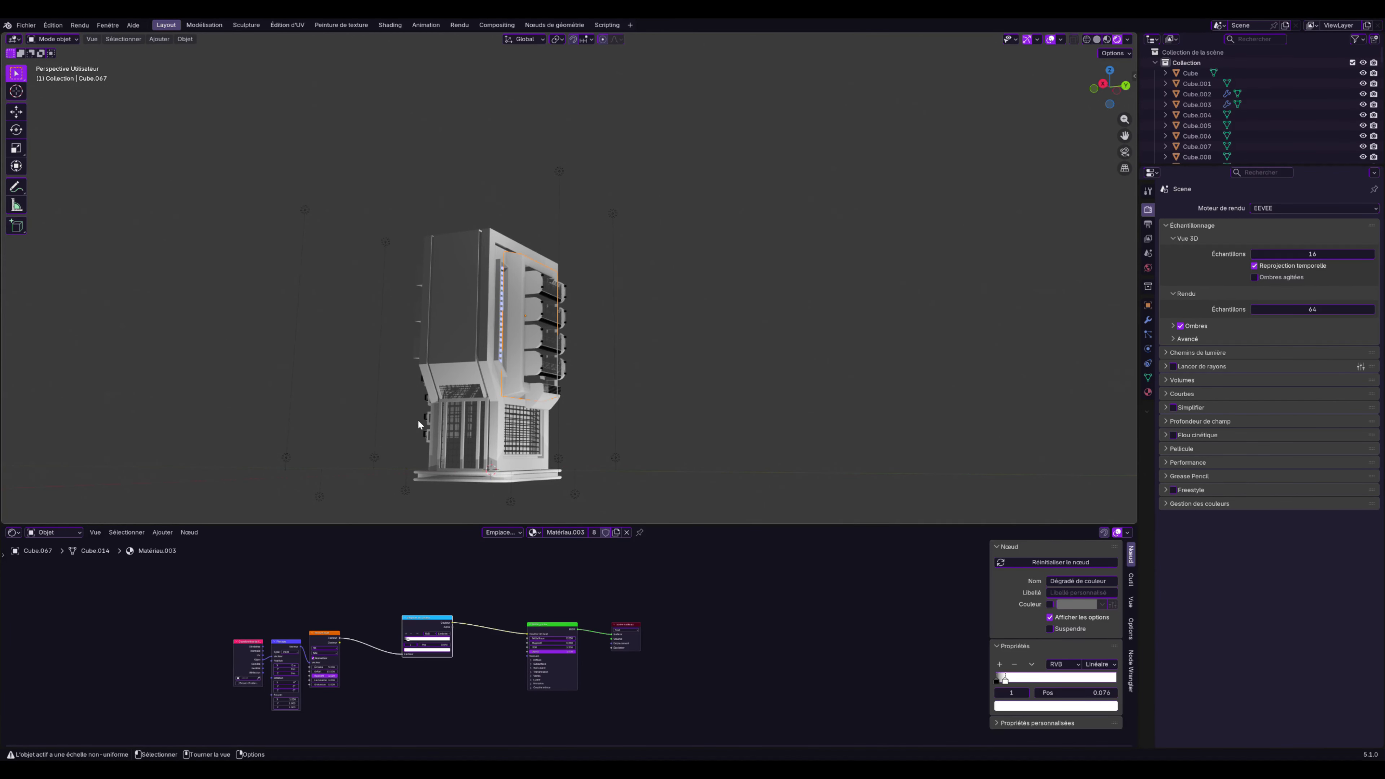
pyautogui.moveTo(418, 419); pyautogui.dragTo(450, 428, button='middle')
pyautogui.click(508, 353)
pyautogui.click(494, 401)
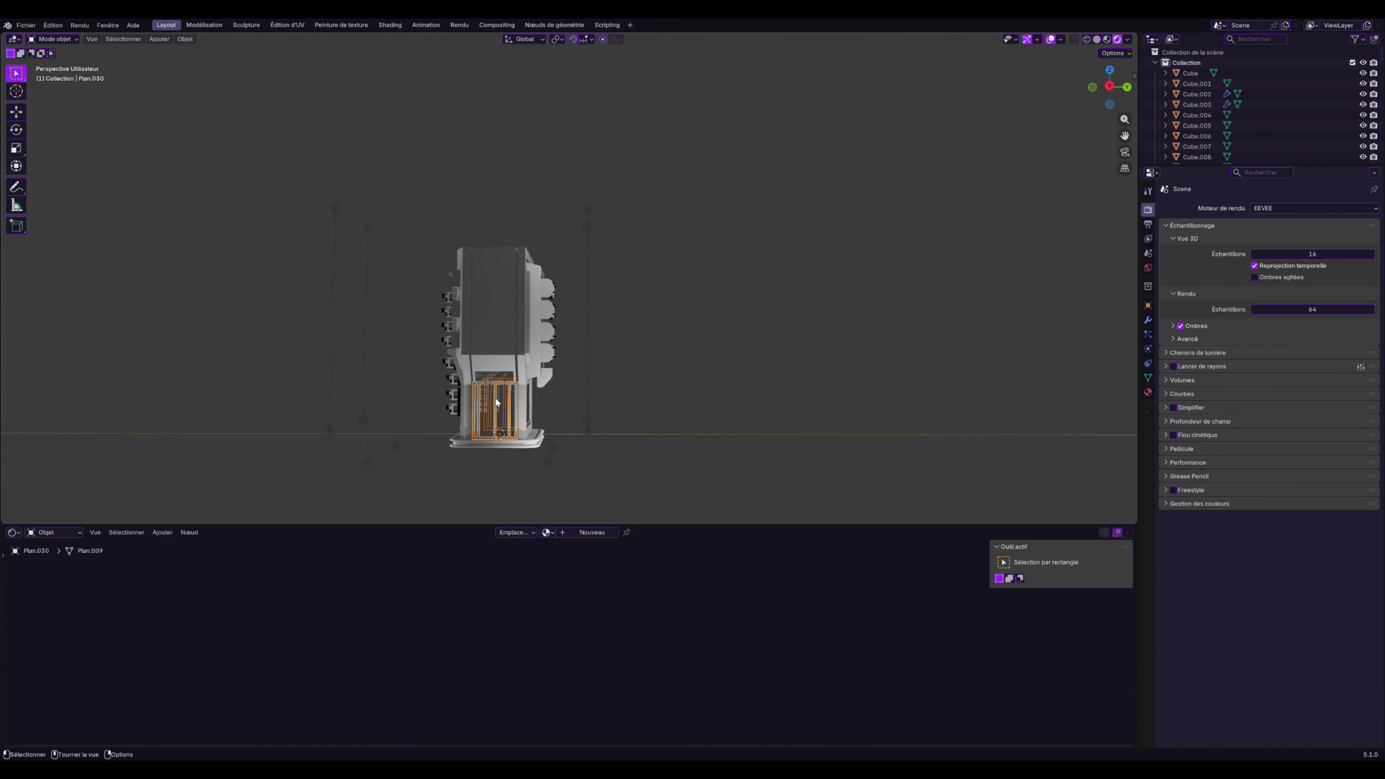
pyautogui.click(546, 532)
pyautogui.click(561, 601)
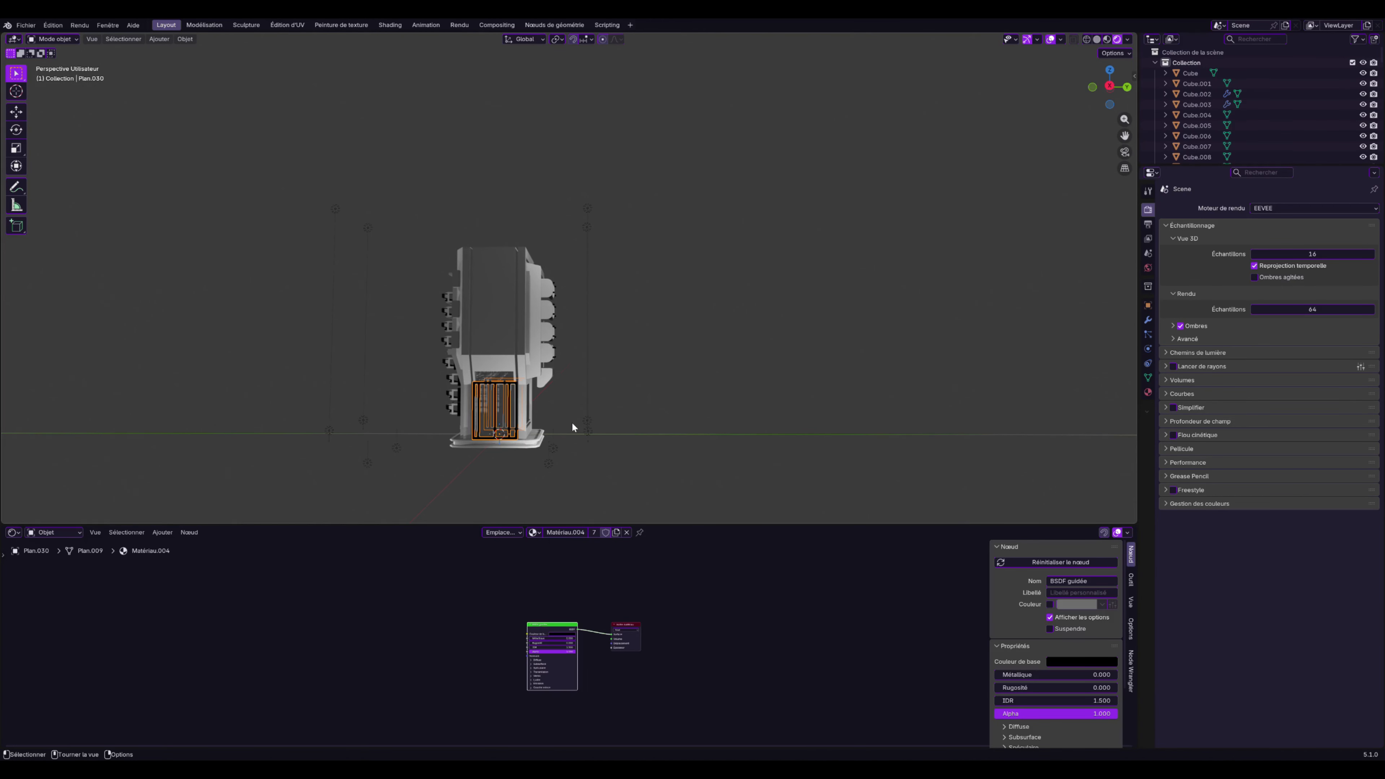
# Examine the lower side grille Cube.066 and the front facade's racks for details needing materials
pyautogui.moveTo(433, 458); pyautogui.dragTo(303, 423, button='middle')
pyautogui.click(333, 376)
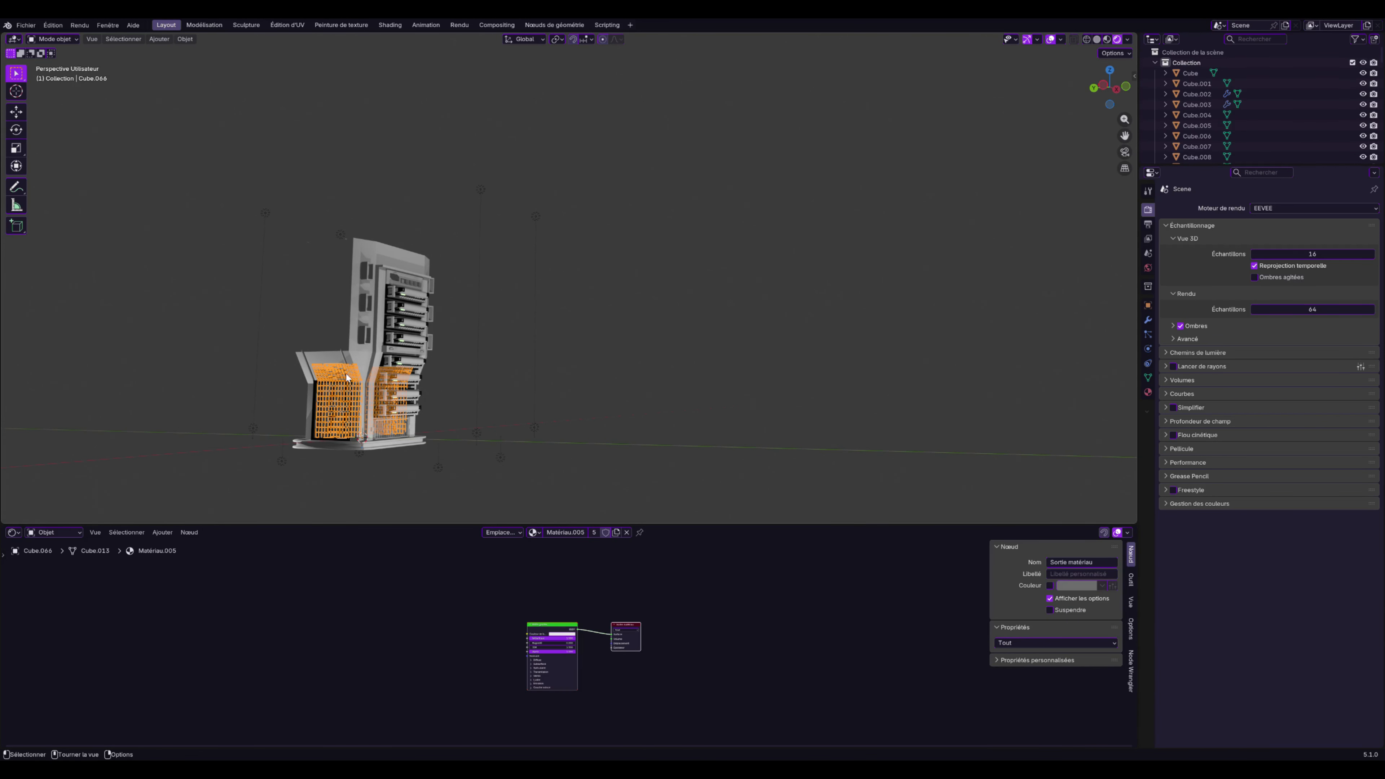
pyautogui.moveTo(500, 393); pyautogui.dragTo(582, 315, button='middle')
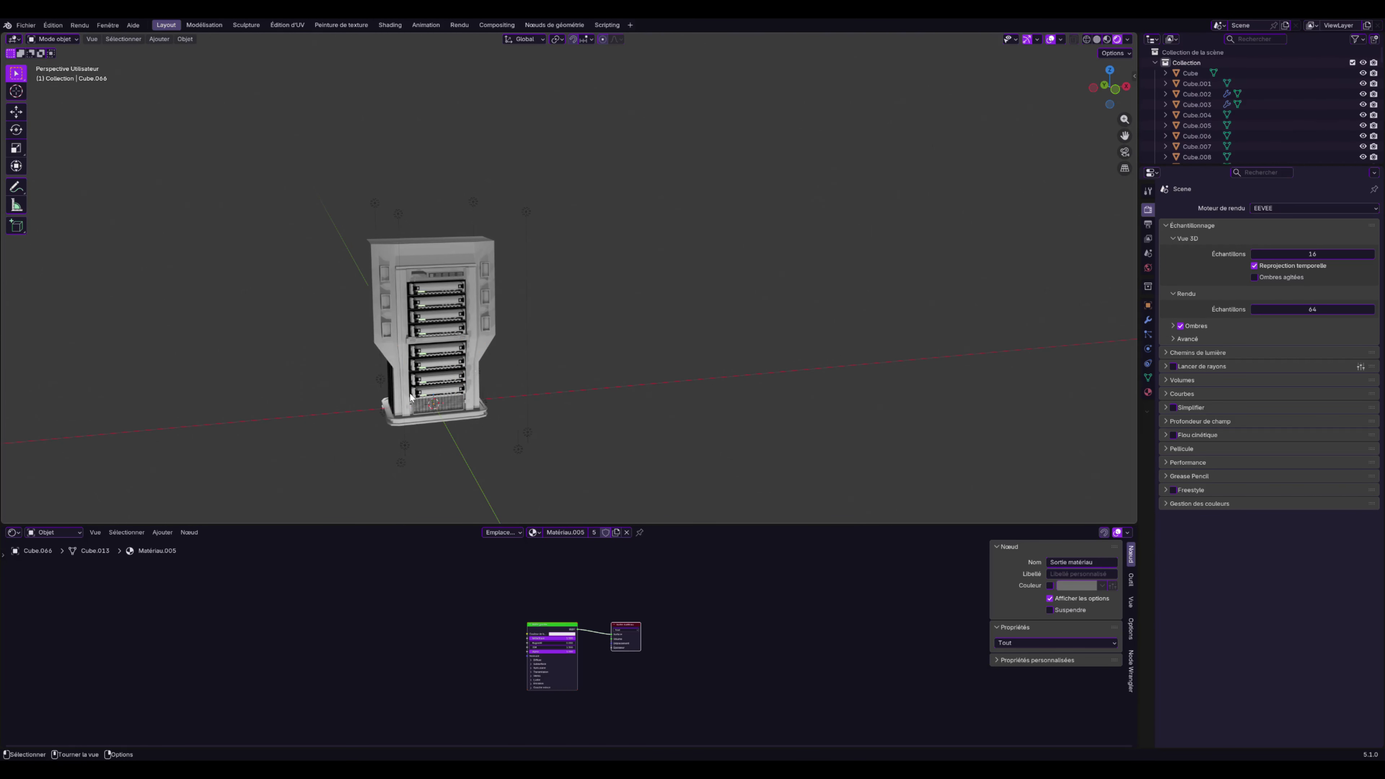
pyautogui.scroll(3, 410, 398)
pyautogui.moveTo(410, 376)
pyautogui.mouseDown(button='middle')
pyautogui.moveTo(404, 357)
pyautogui.moveTo(297, 353)
pyautogui.moveTo(426, 365)
pyautogui.mouseUp(button='middle')
pyautogui.scroll(-1, 425, 365)
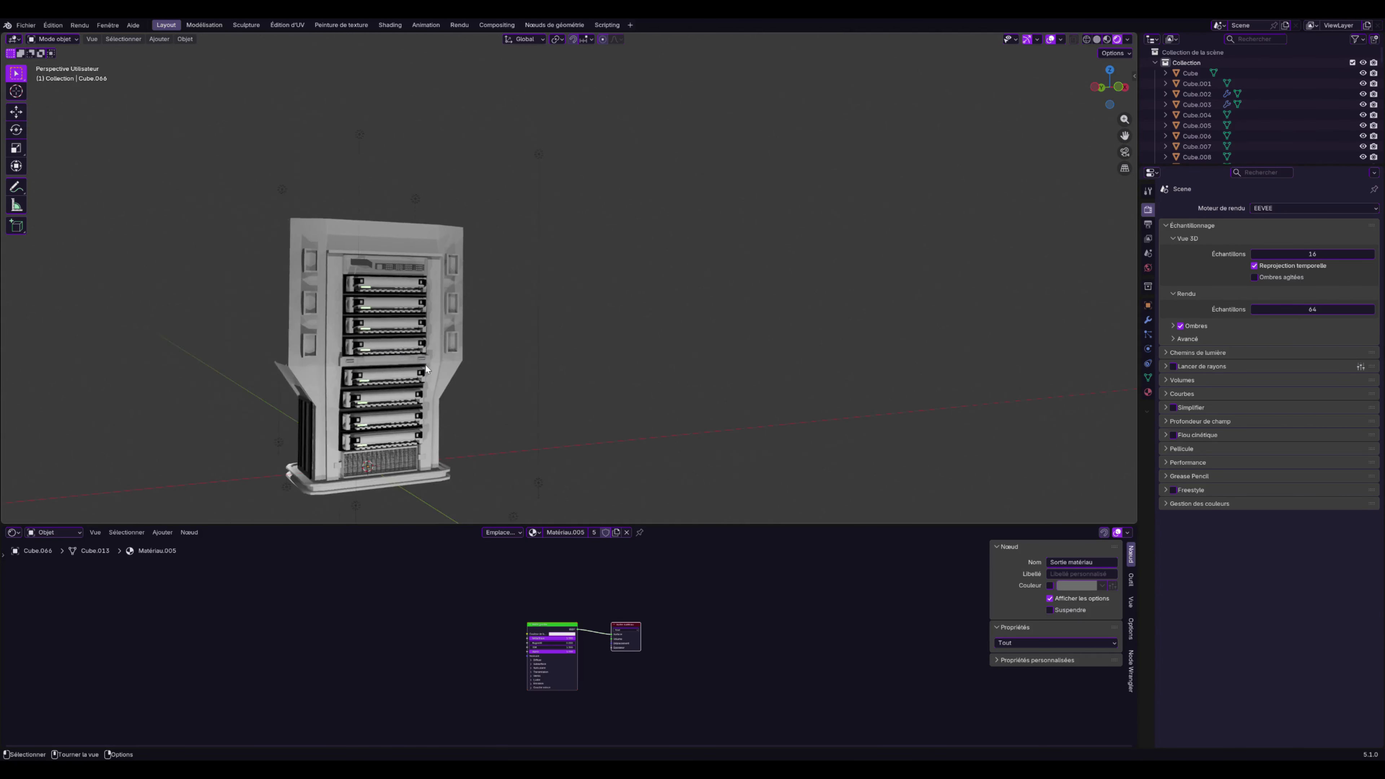
pyautogui.scroll(-2, 425, 365)
pyautogui.scroll(2, 425, 365)
# Try the pink emission Matériau.002 on the blocks Cube.008 above the front racks, and assign the blue emission Matériau.001 instead
pyautogui.click(393, 266)
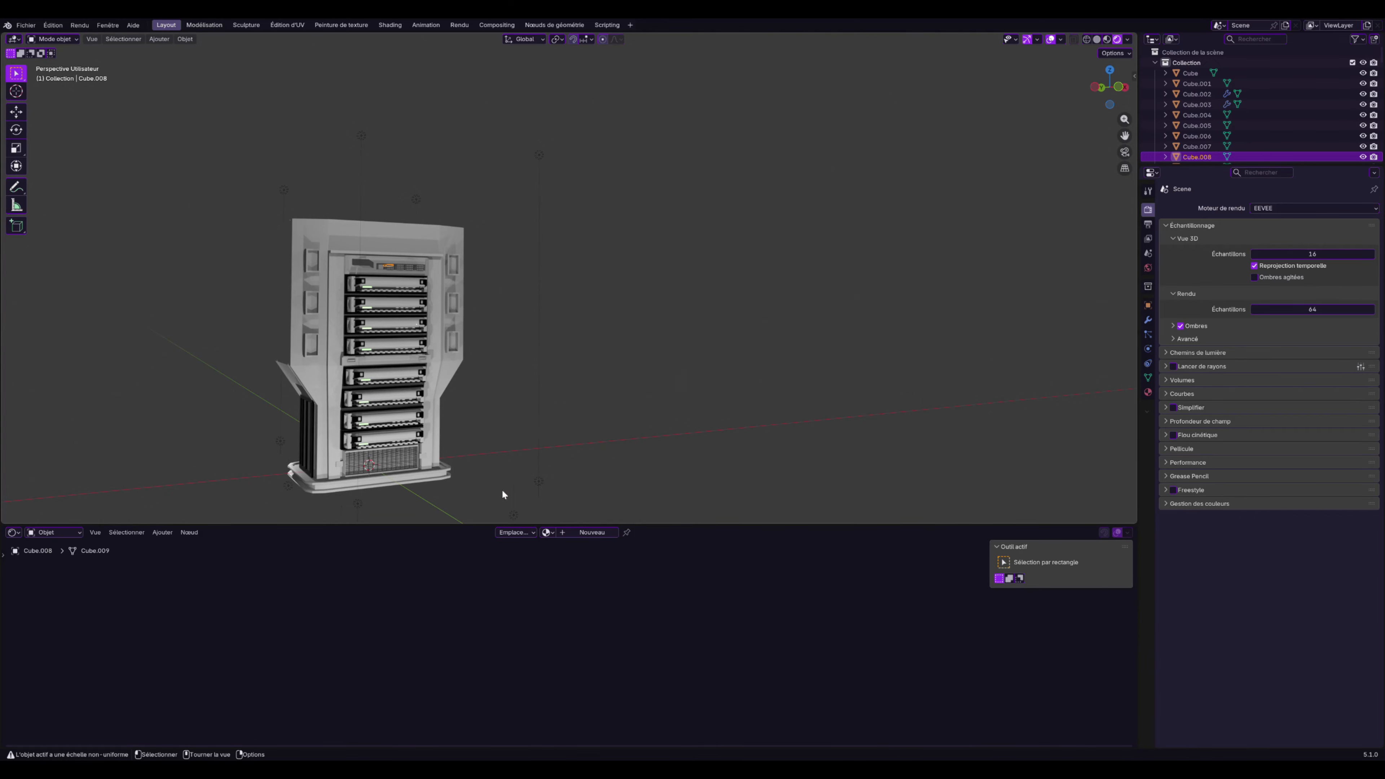
pyautogui.click(532, 532)
pyautogui.click(552, 581)
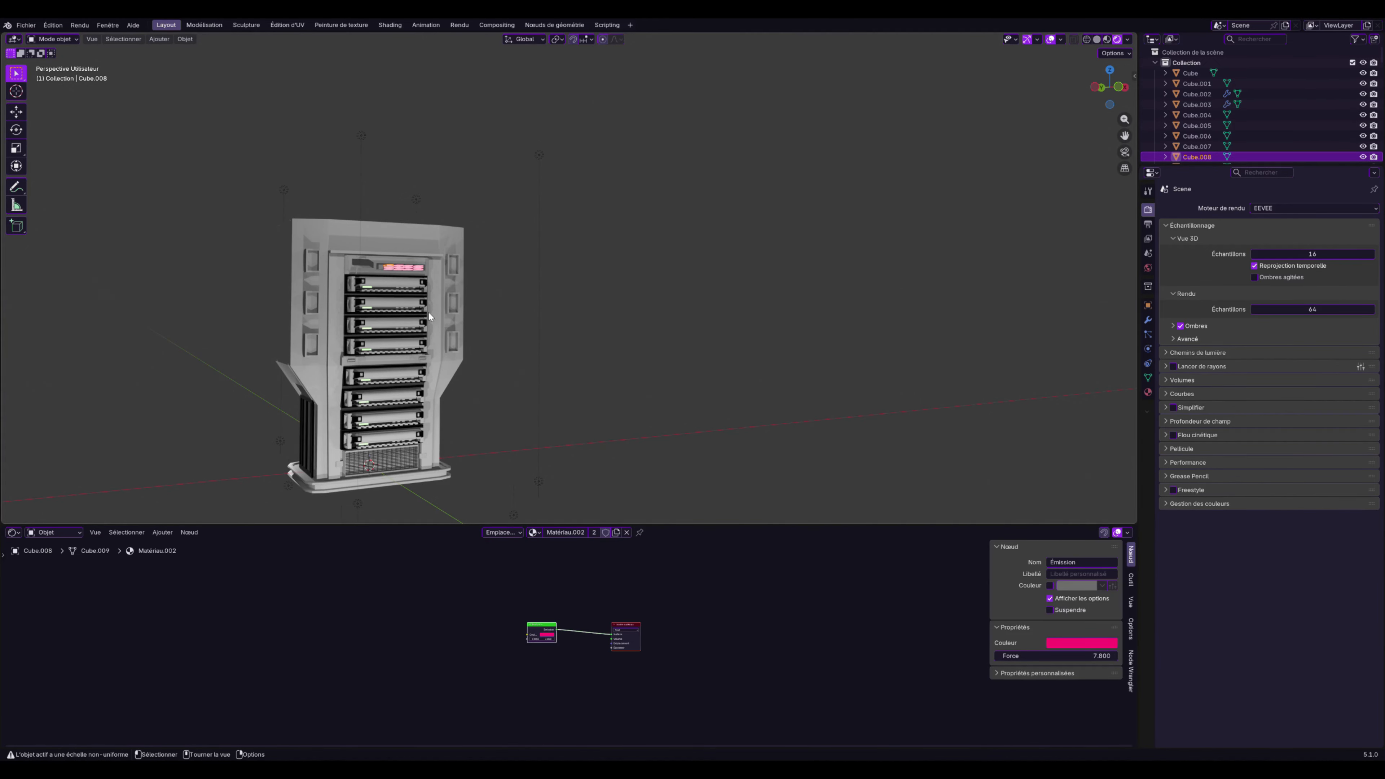
pyautogui.click(617, 309)
pyautogui.moveTo(617, 309); pyautogui.dragTo(509, 419, button='middle')
pyautogui.click(532, 531)
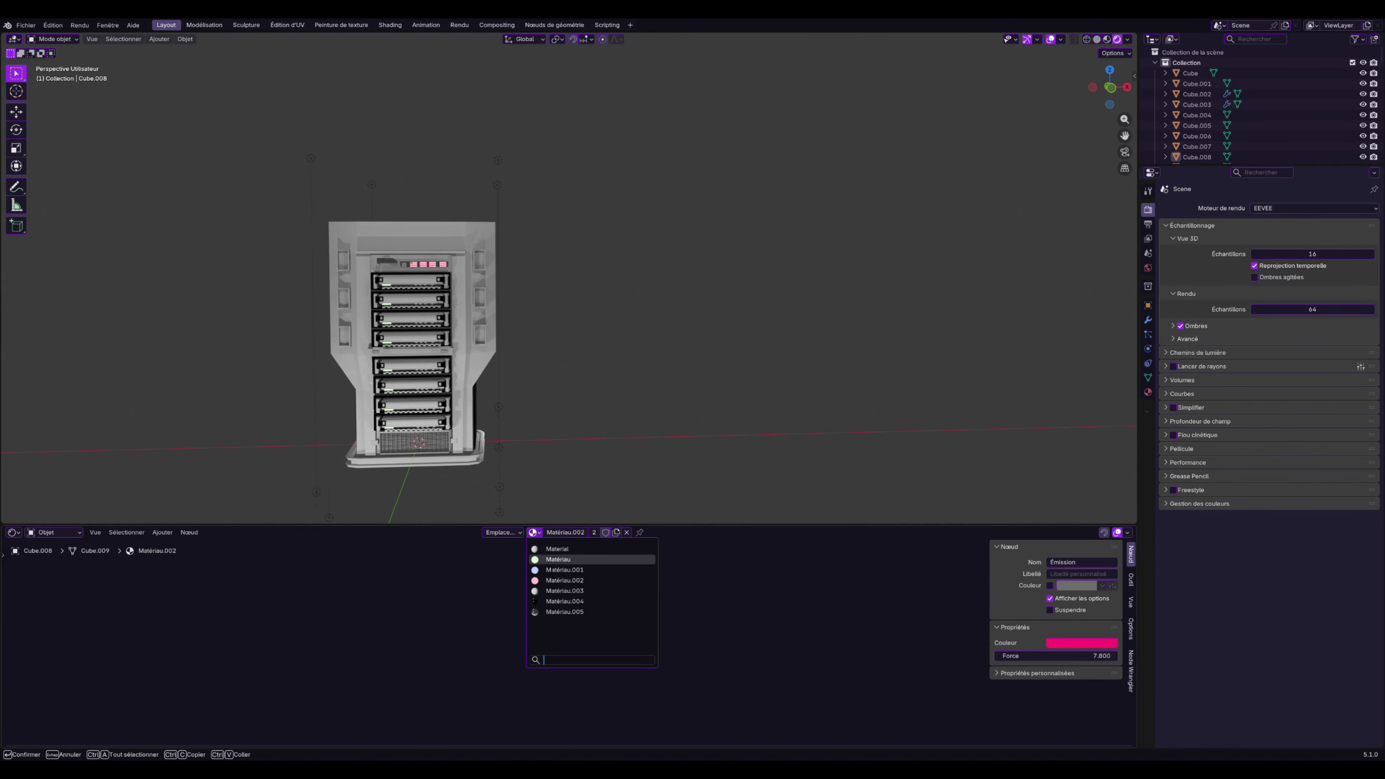
pyautogui.click(550, 569)
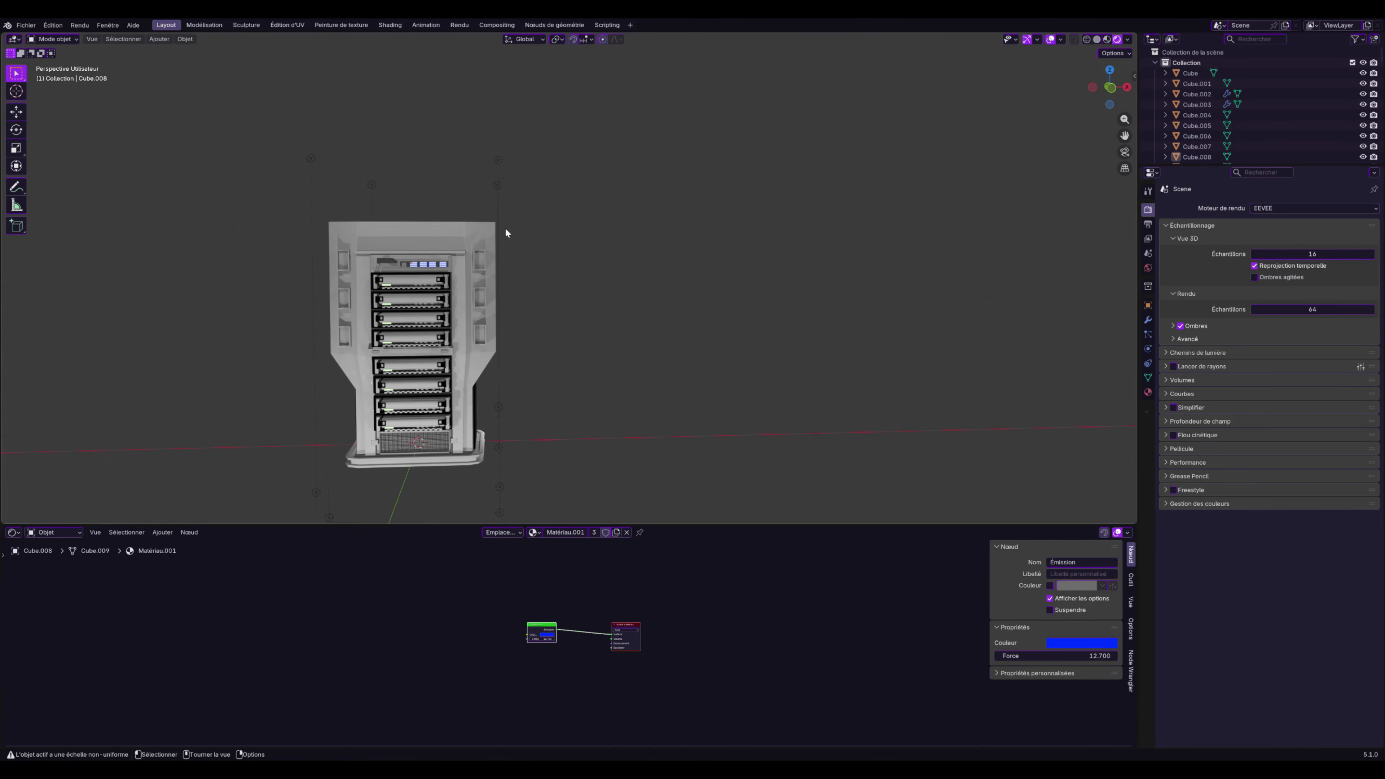
pyautogui.scroll(-3, 529, 324)
pyautogui.moveTo(514, 322); pyautogui.dragTo(541, 336, button='middle')
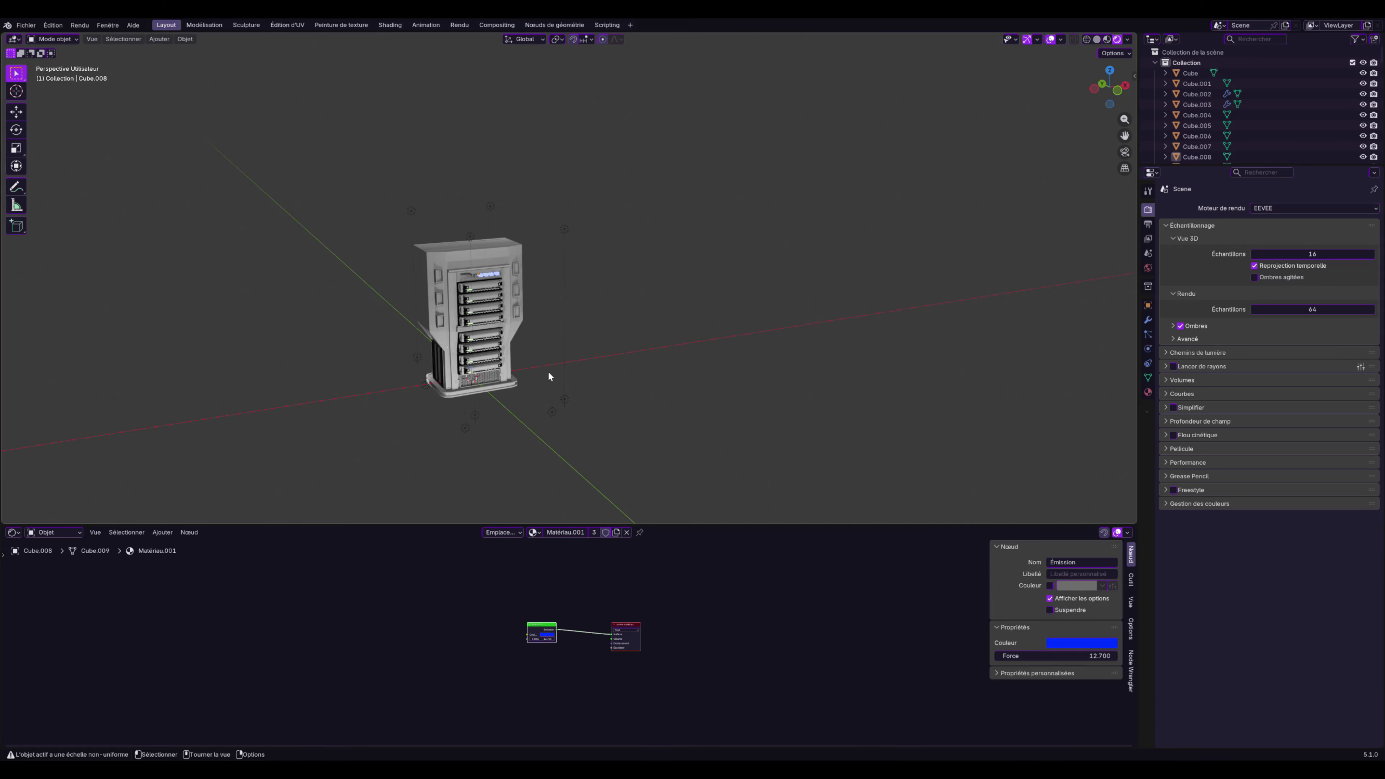
# Inset the two vertical face loops flanking the front racks on the body Cube by about 0.191 m
pyautogui.scroll(6, 541, 370)
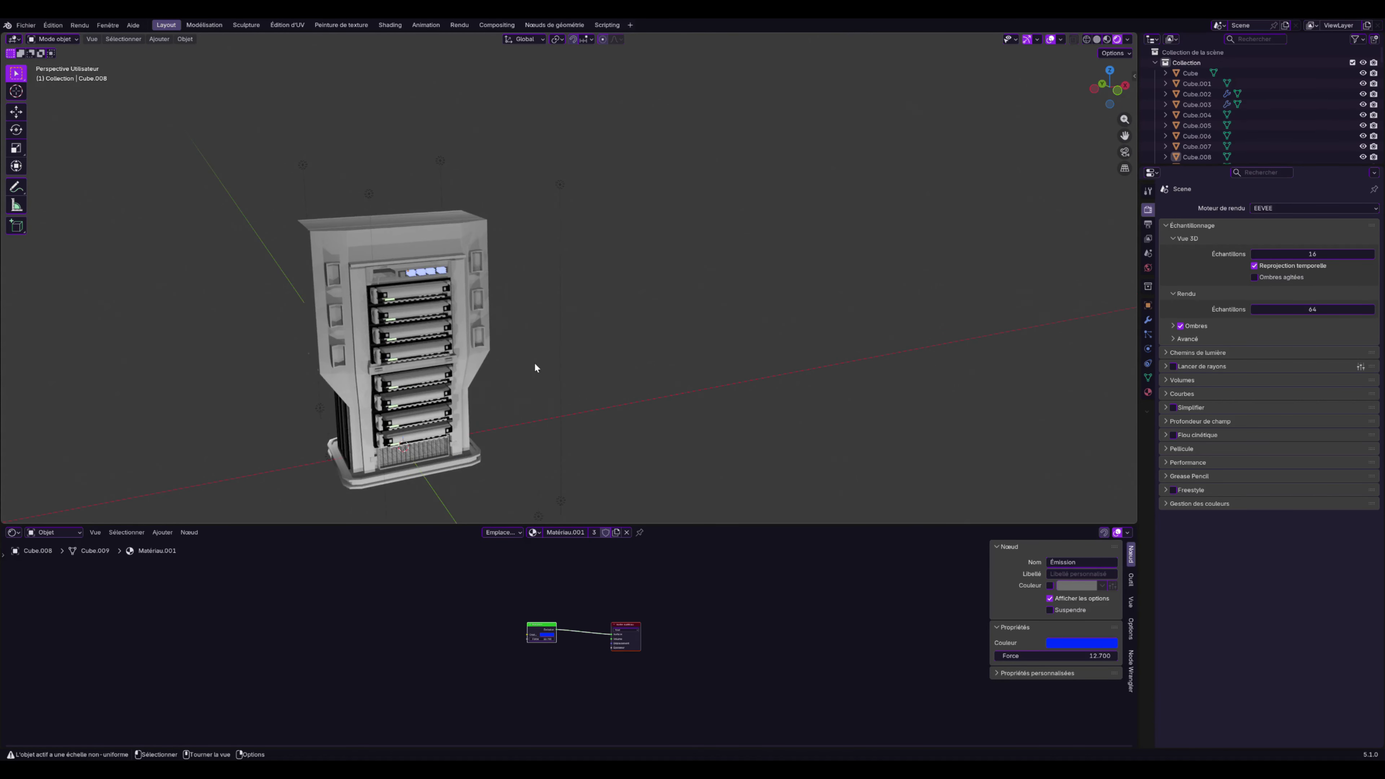
pyautogui.keyDown('shift'); pyautogui.moveTo(349, 329); pyautogui.dragTo(507, 289, button='middle'); pyautogui.keyUp('shift')
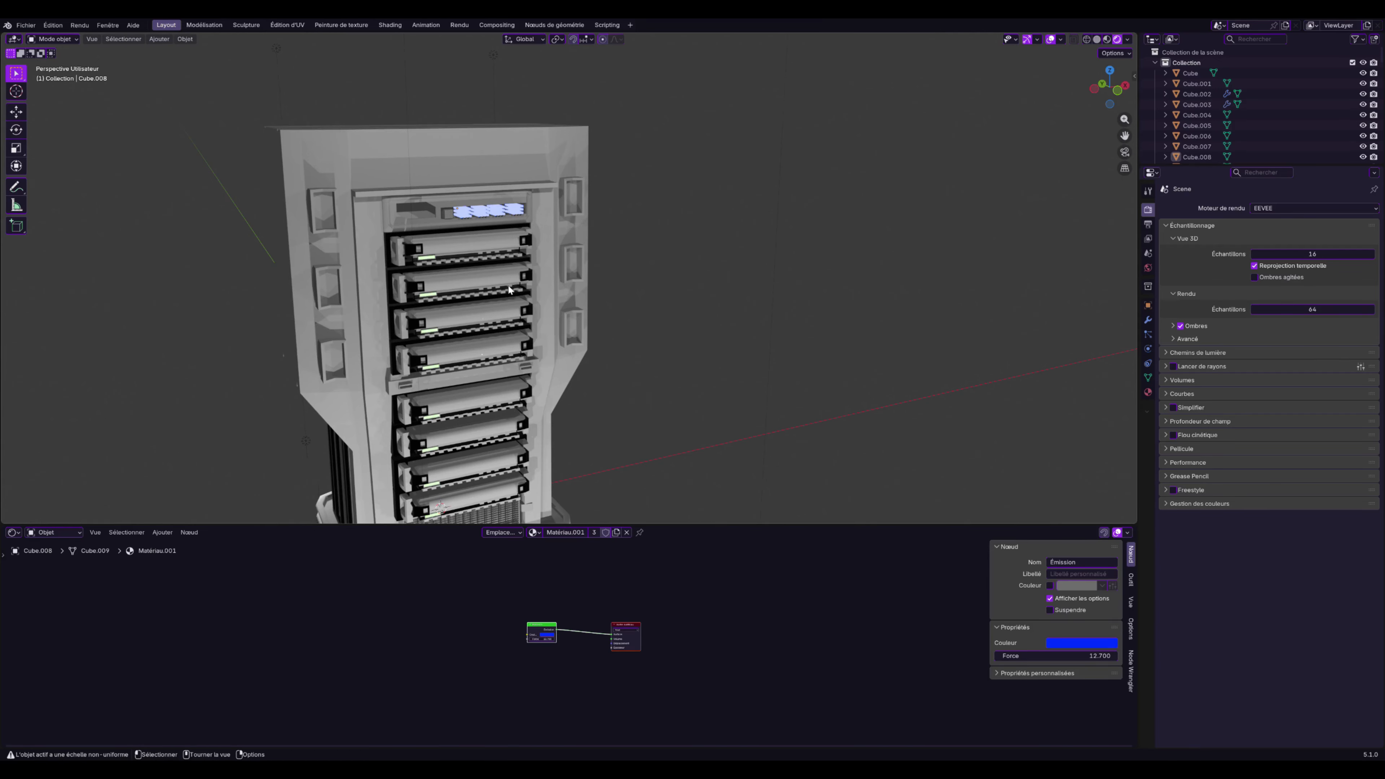
pyautogui.click(365, 263)
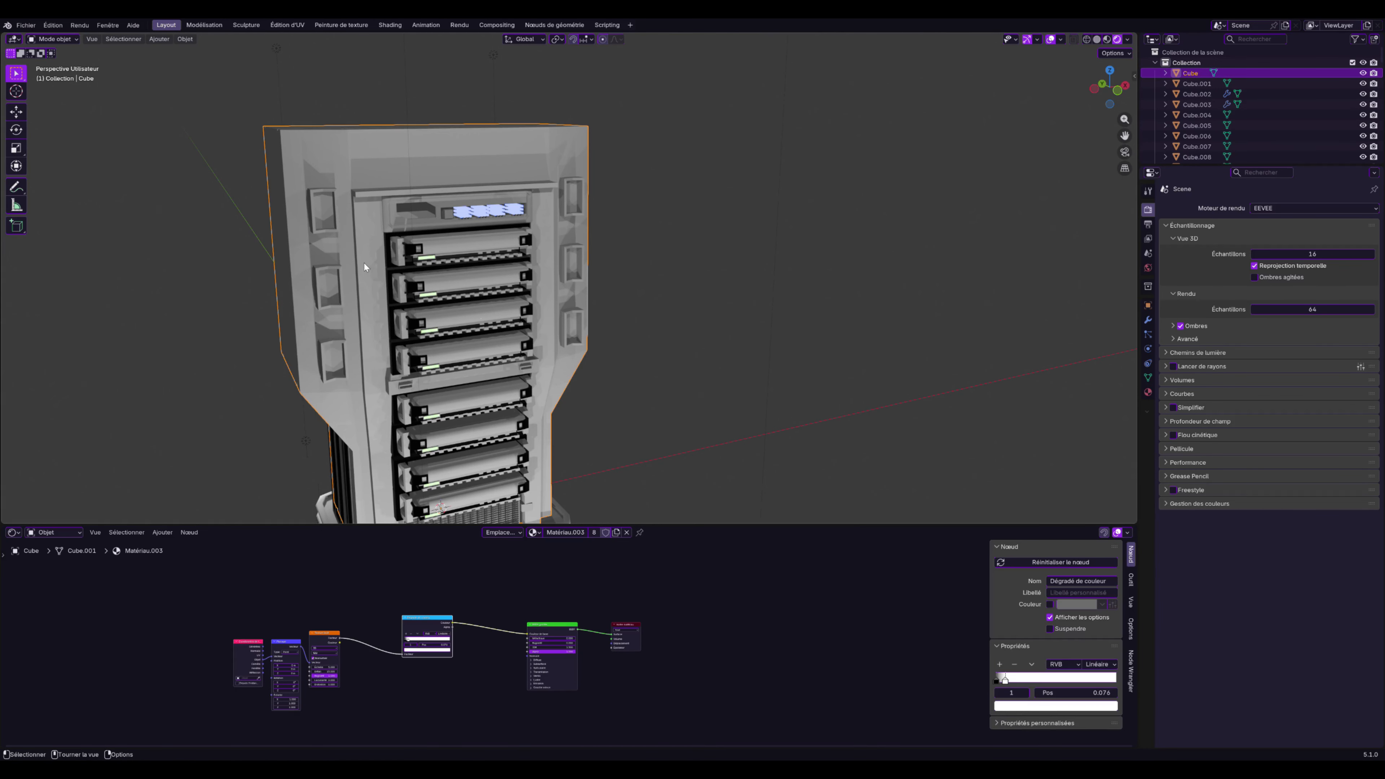
pyautogui.press('Tab')
pyautogui.moveTo(424, 260); pyautogui.dragTo(394, 256, button='middle')
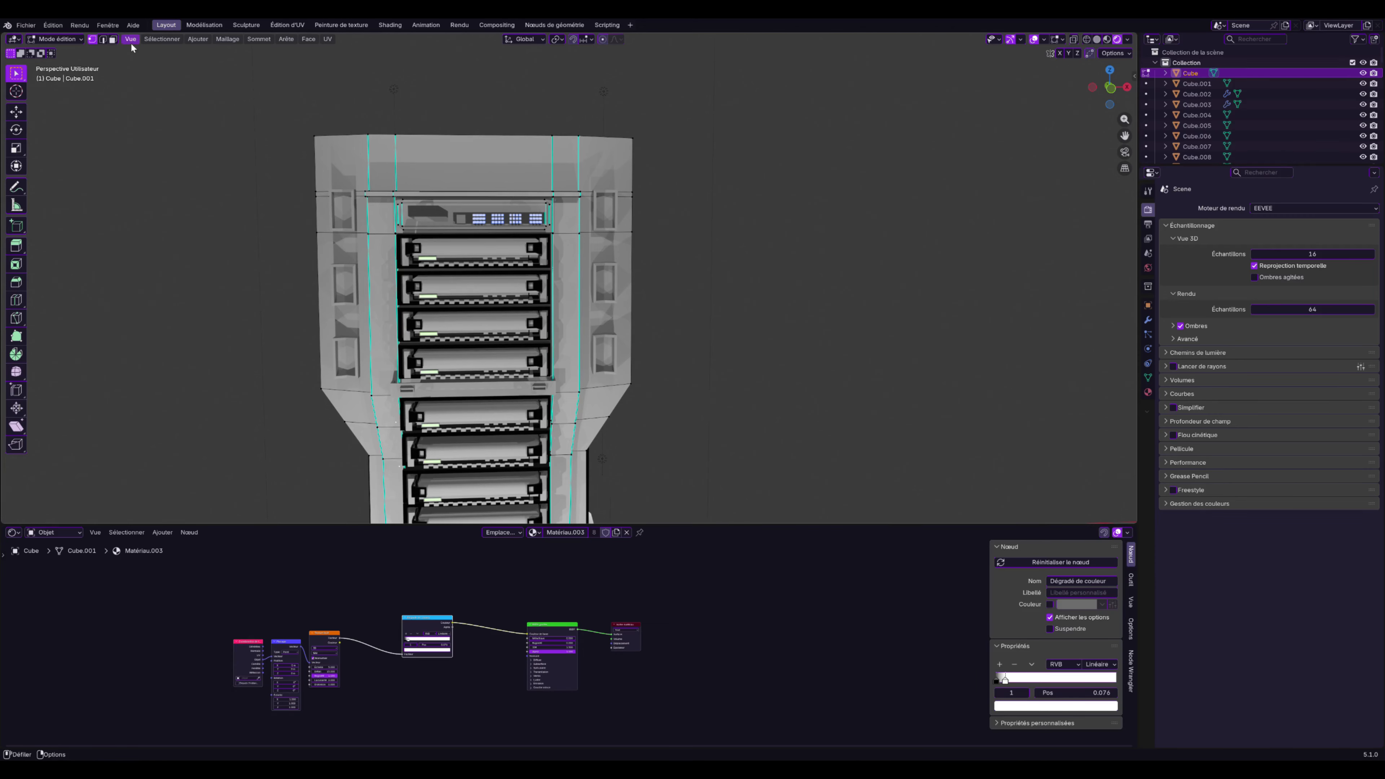
pyautogui.click(113, 39)
pyautogui.keyDown('alt'); pyautogui.click(385, 237); pyautogui.keyUp('alt')
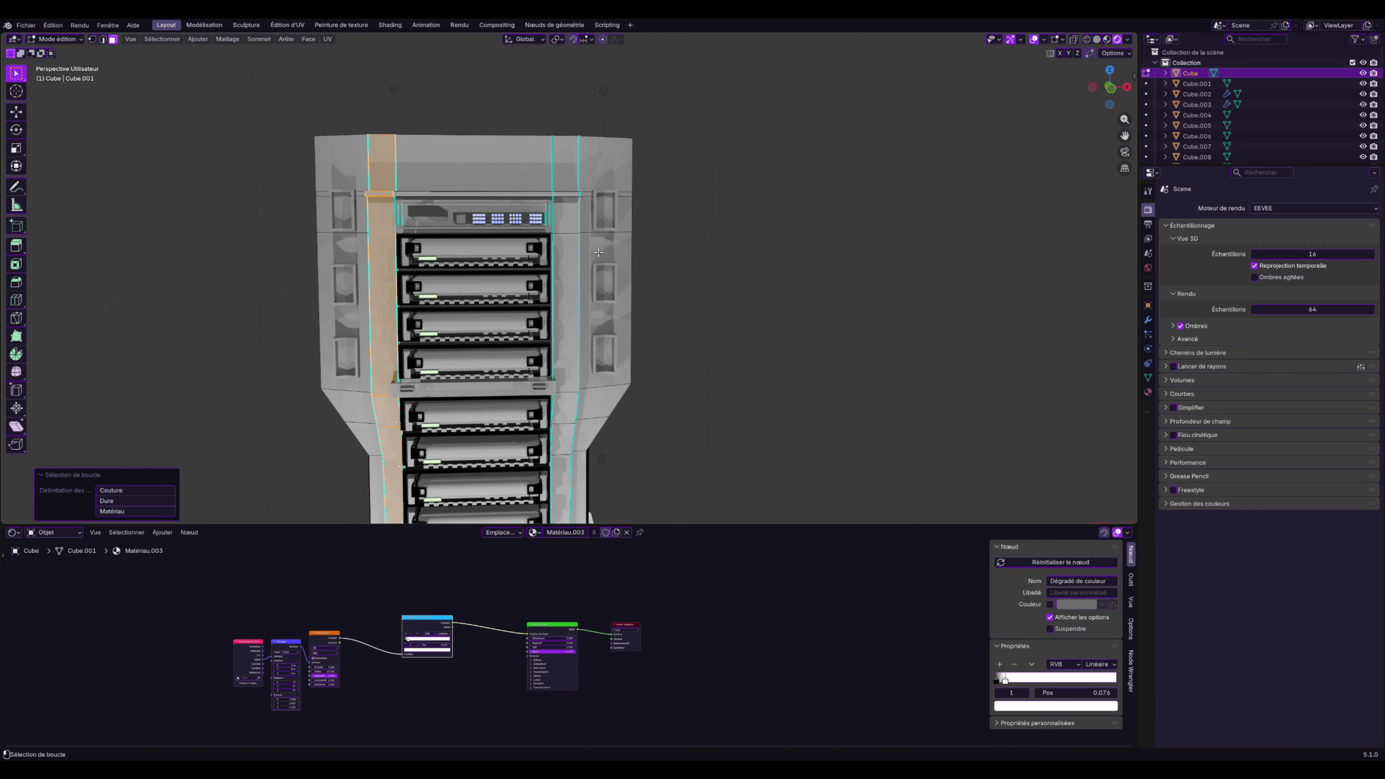
pyautogui.keyDown('alt'); pyautogui.keyDown('shift'); pyautogui.click(571, 236); pyautogui.keyUp('shift'); pyautogui.keyUp('alt')
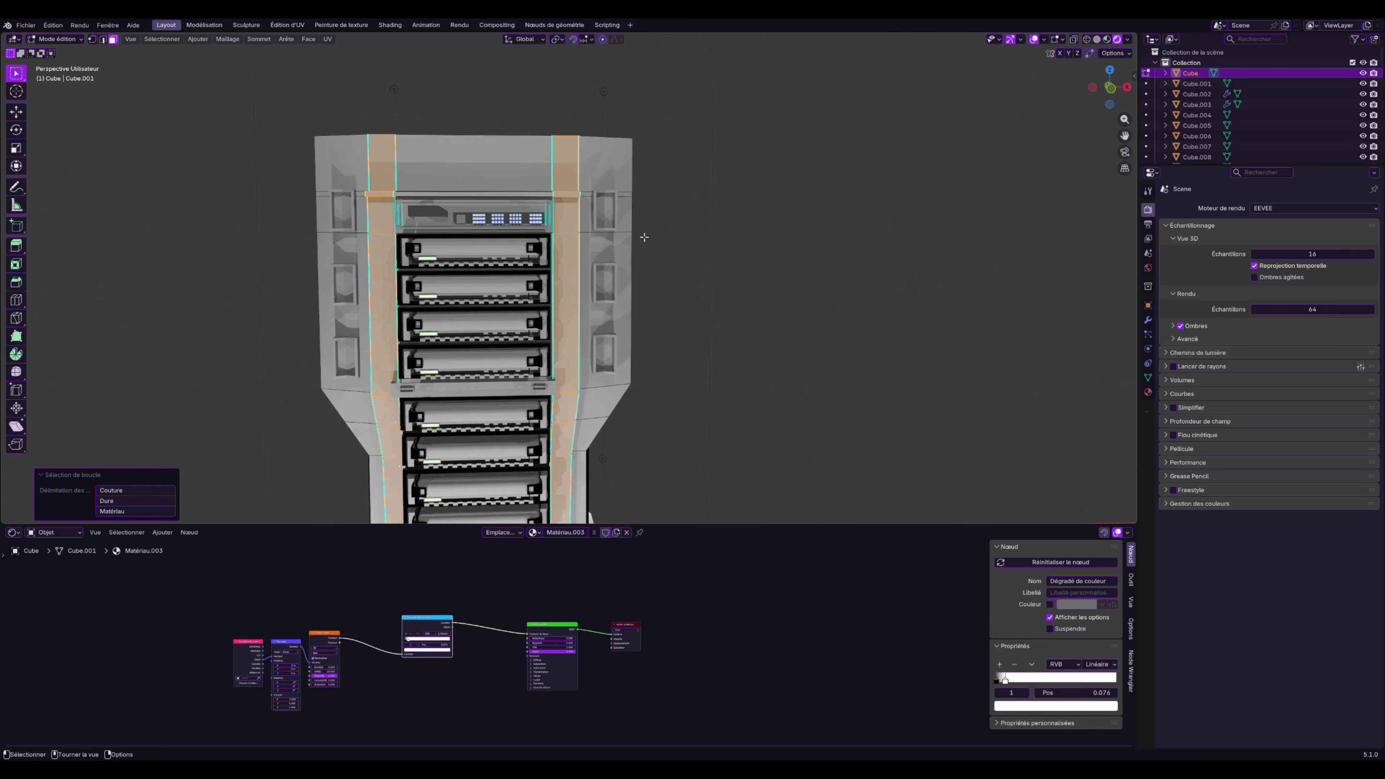
pyautogui.press('i')
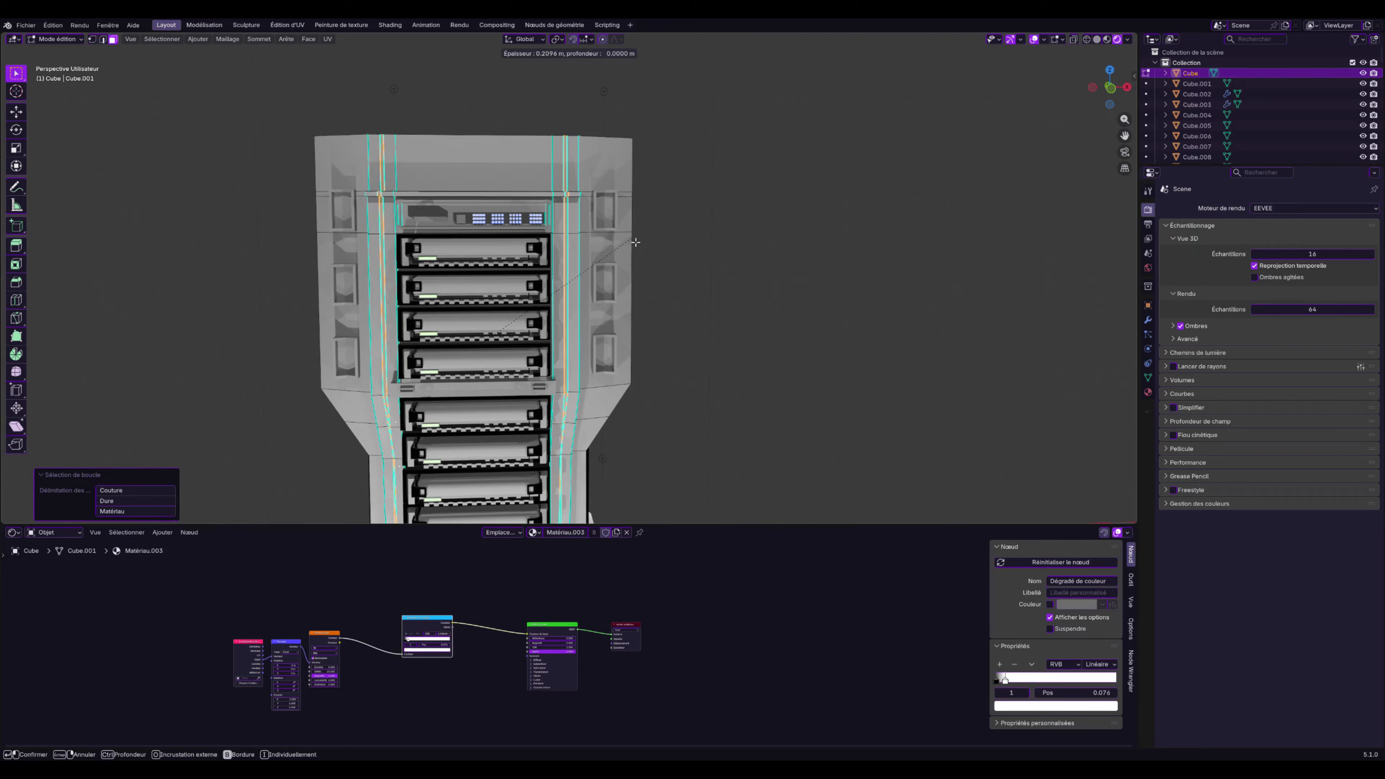
pyautogui.click(636, 242)
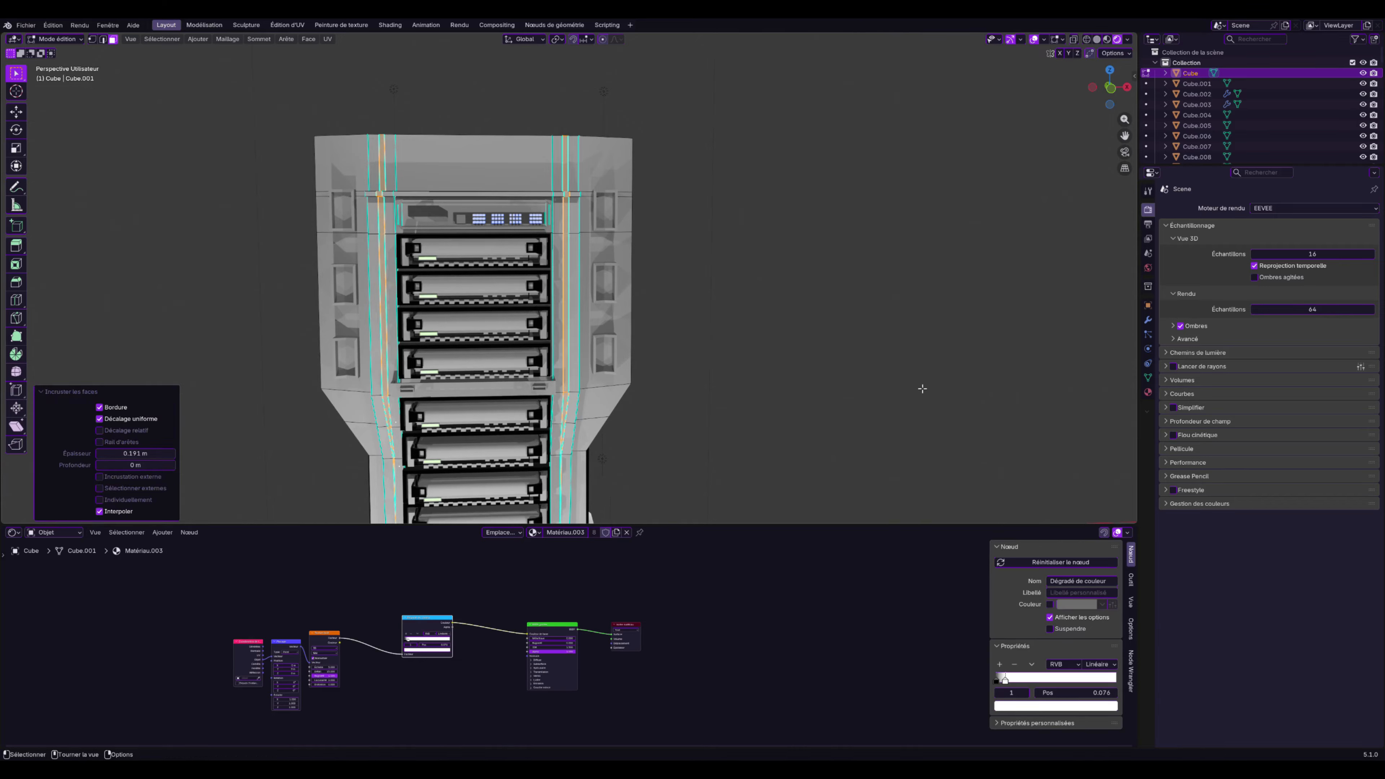
# Add a second material with orange base colour #E79400FF to the body Cube and assign it to the inset front strips
pyautogui.click(1148, 392)
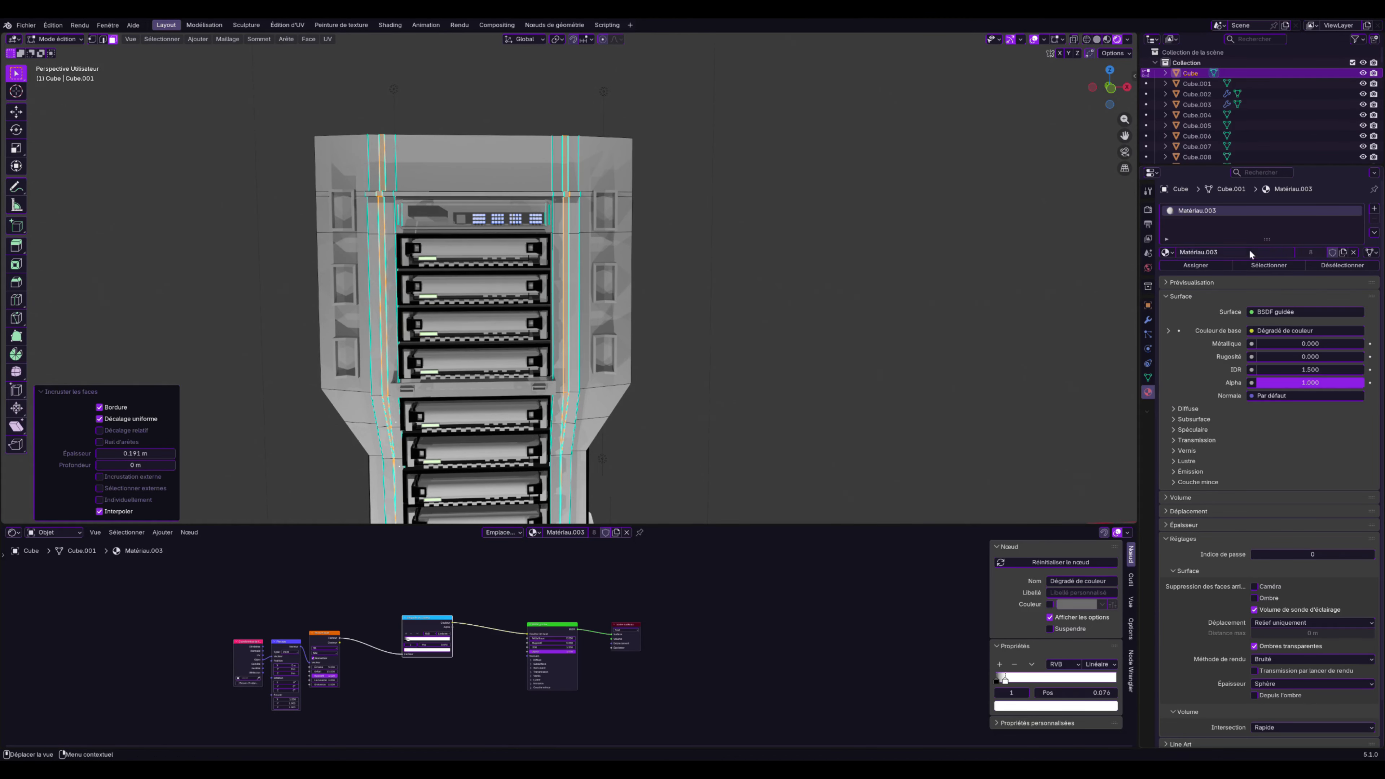
pyautogui.click(1373, 210)
pyautogui.click(1168, 272)
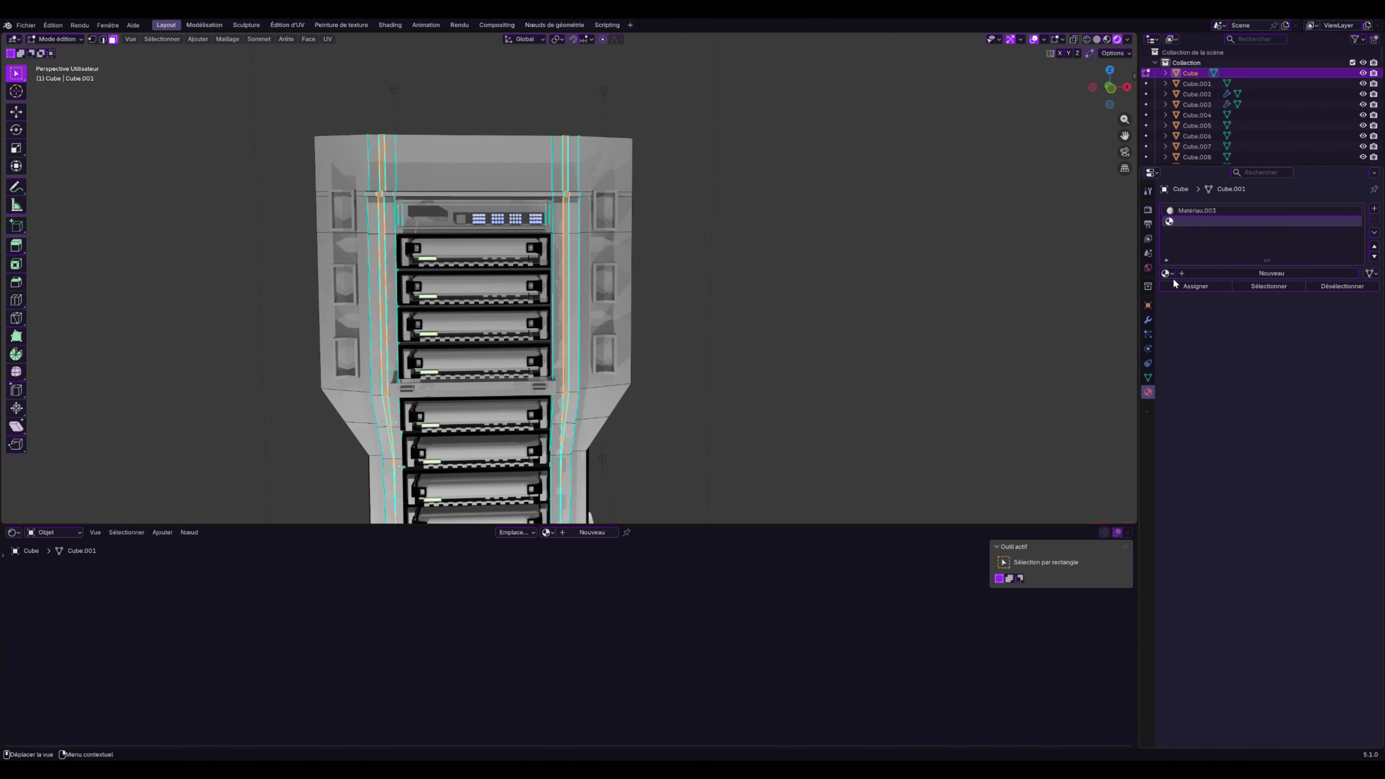
pyautogui.click(1199, 273)
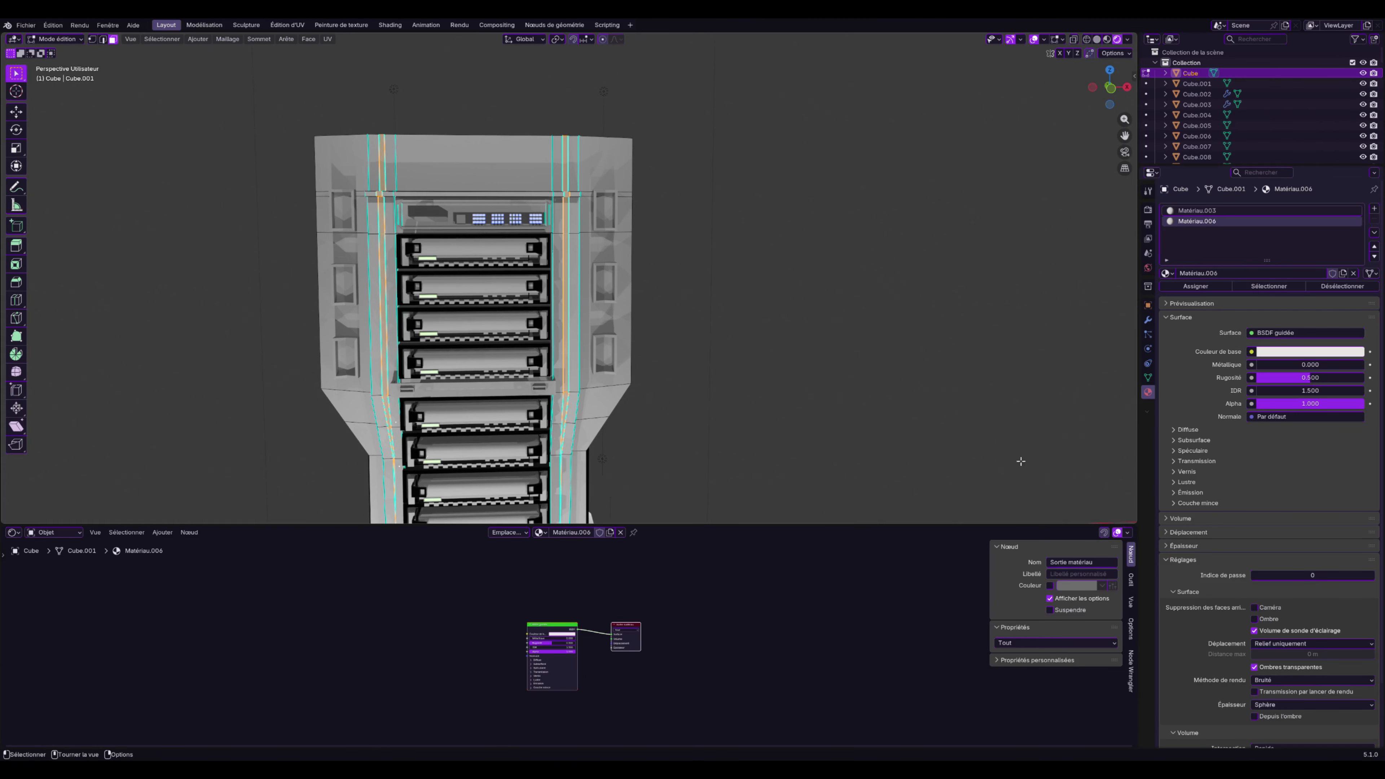
pyautogui.click(1270, 352)
pyautogui.click(1292, 235)
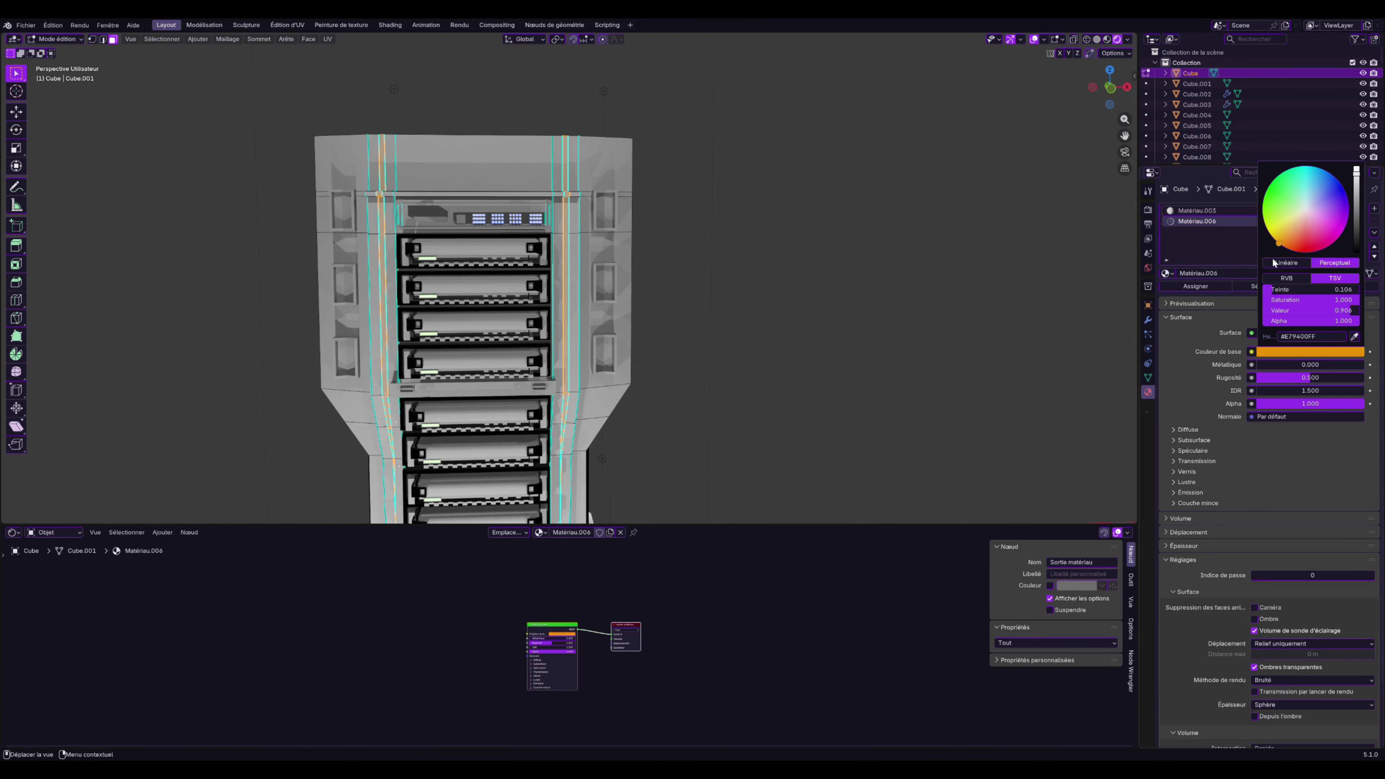
pyautogui.click(1188, 286)
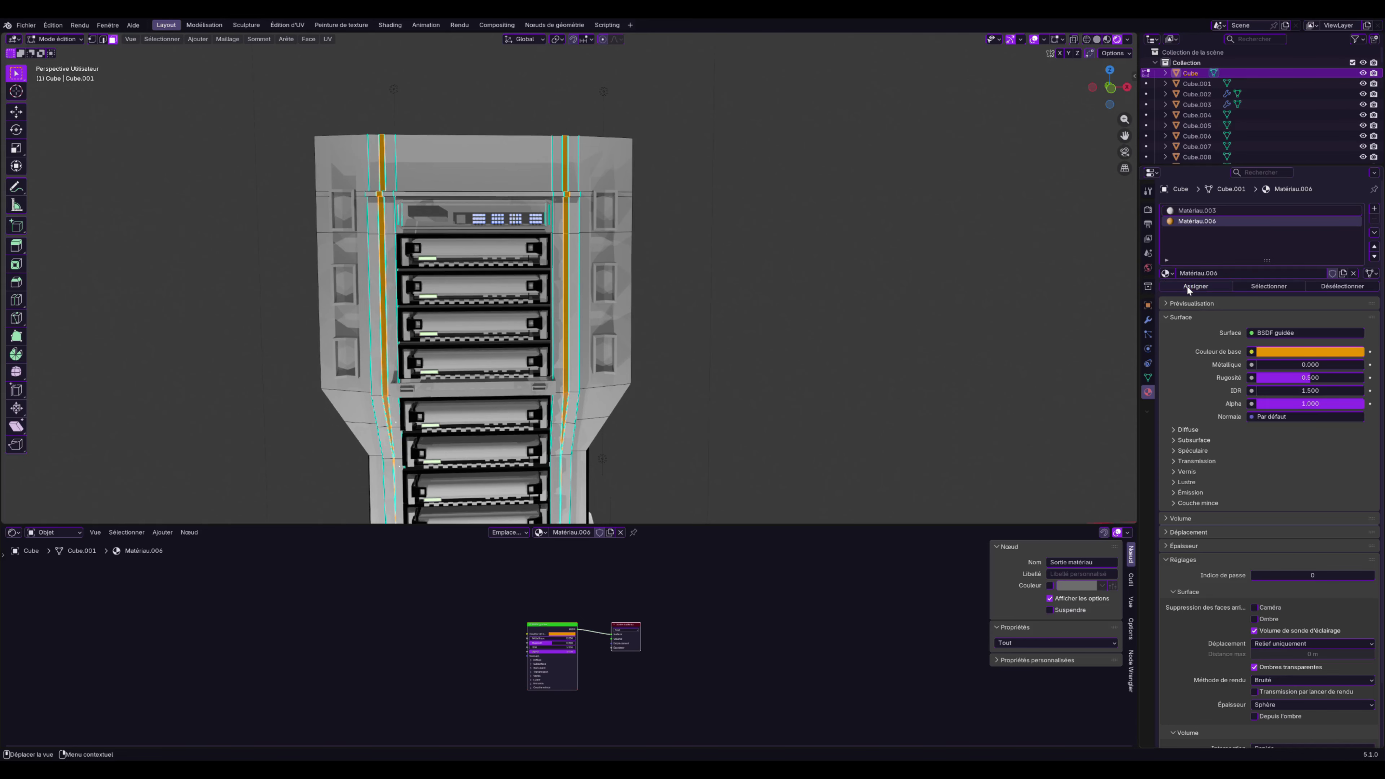
pyautogui.press('Tab')
pyautogui.scroll(-4, 779, 313)
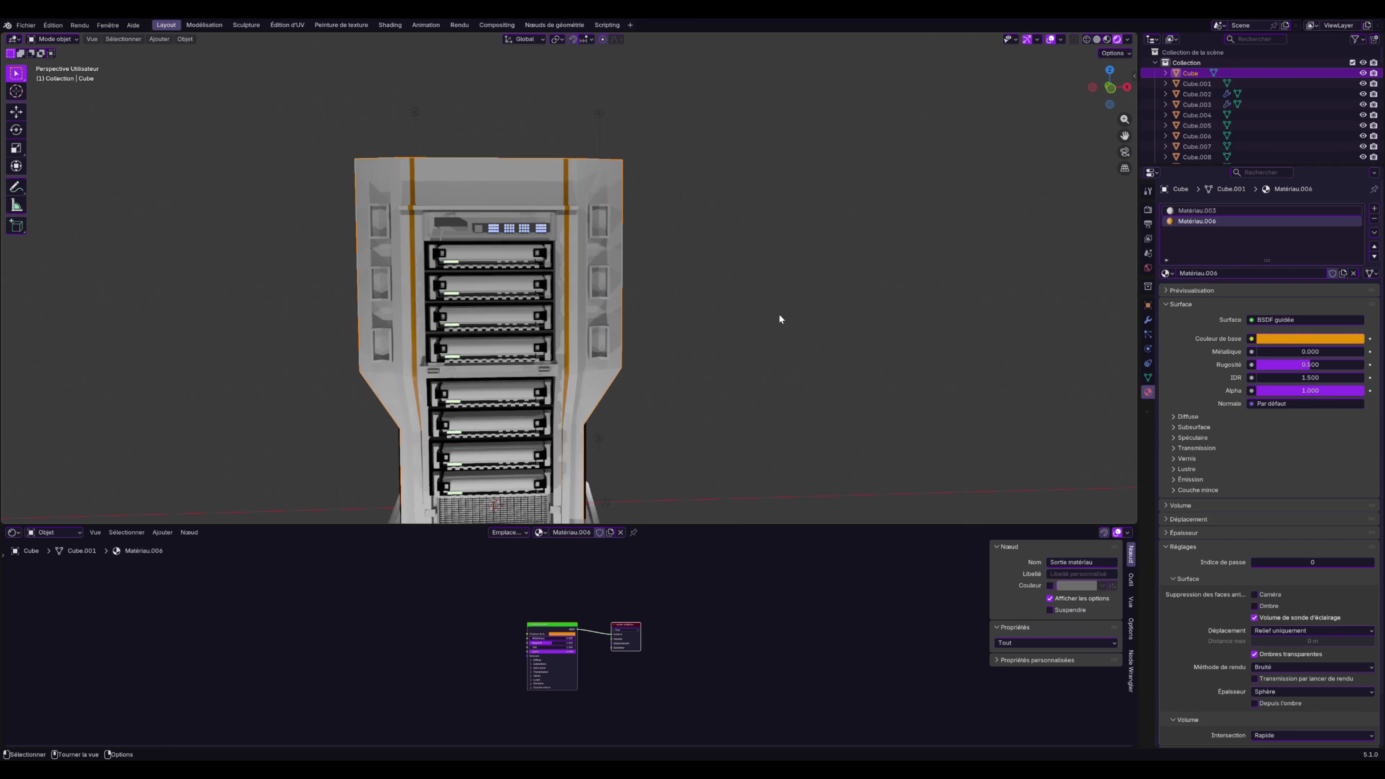
pyautogui.click(746, 296)
# Reassign the body material Matériau.003 to the large orange face behind the rear lower grille of the Cube
pyautogui.moveTo(761, 297); pyautogui.dragTo(701, 407, button='middle')
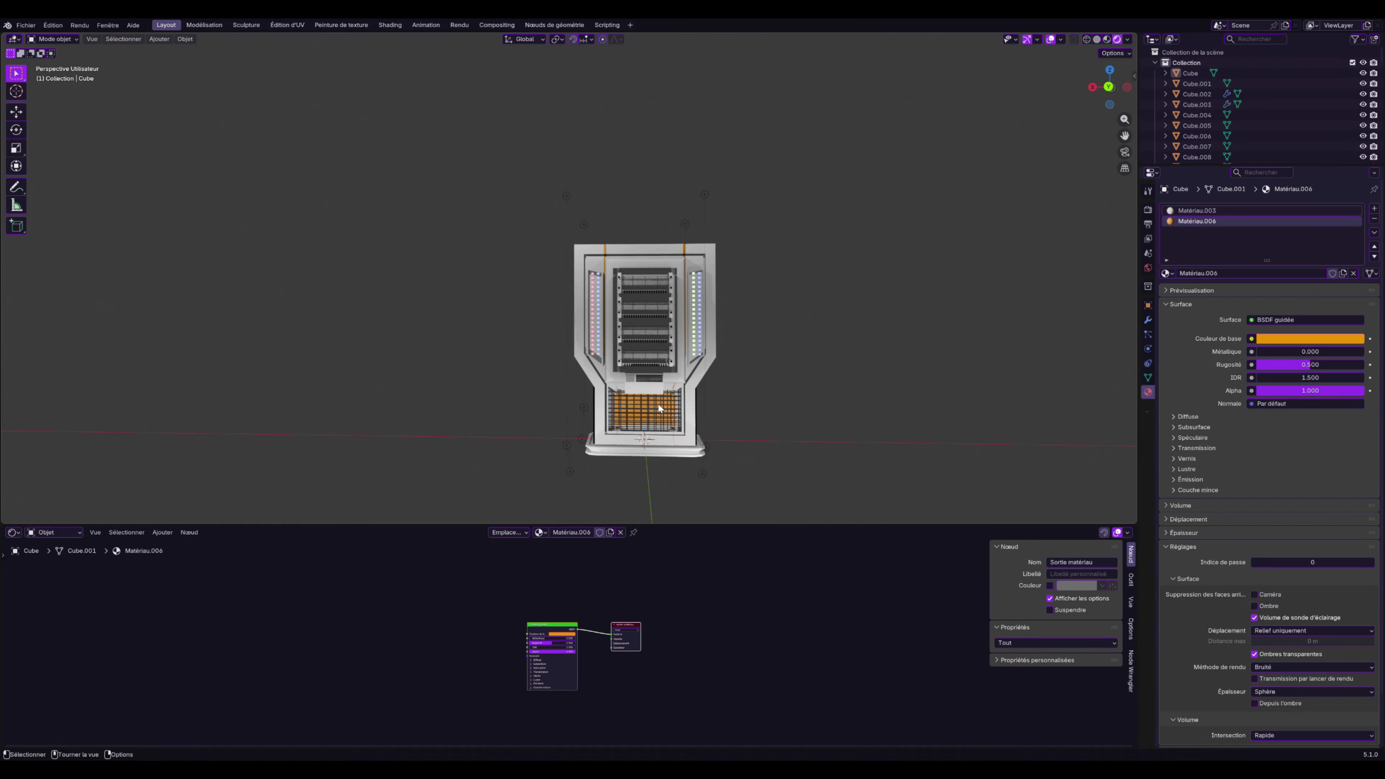
pyautogui.scroll(3, 676, 401)
pyautogui.press('Tab')
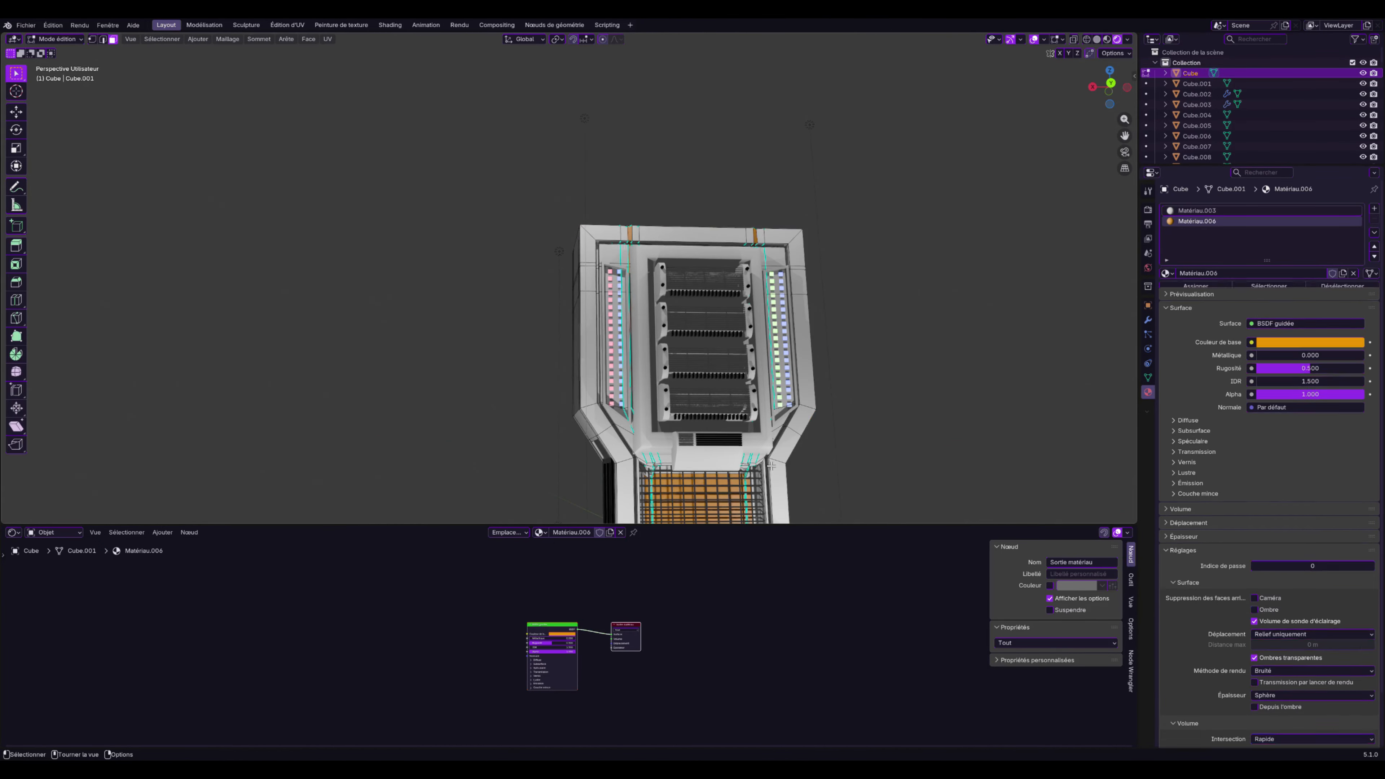
pyautogui.click(711, 492)
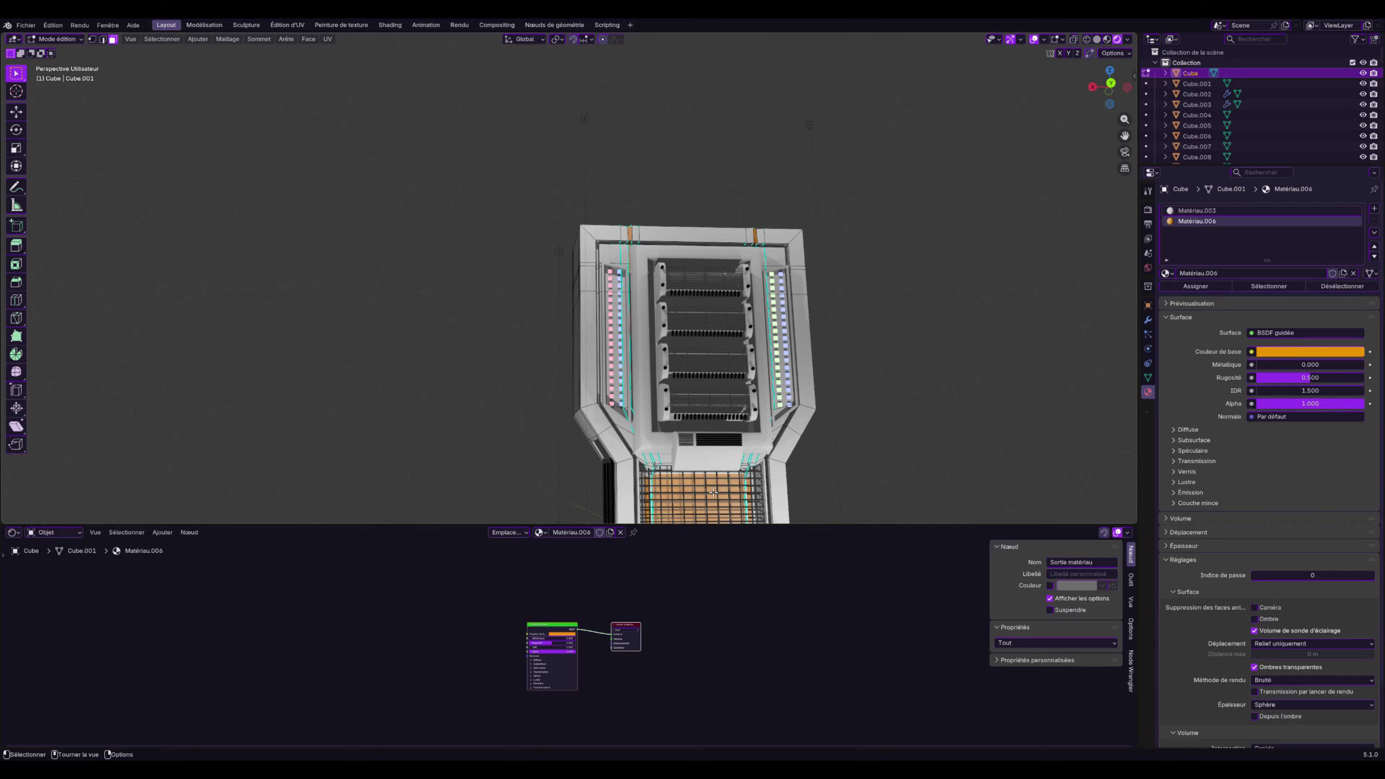
pyautogui.moveTo(713, 492); pyautogui.dragTo(688, 508, button='middle')
pyautogui.keyDown('shift'); pyautogui.click(758, 488); pyautogui.keyUp('shift')
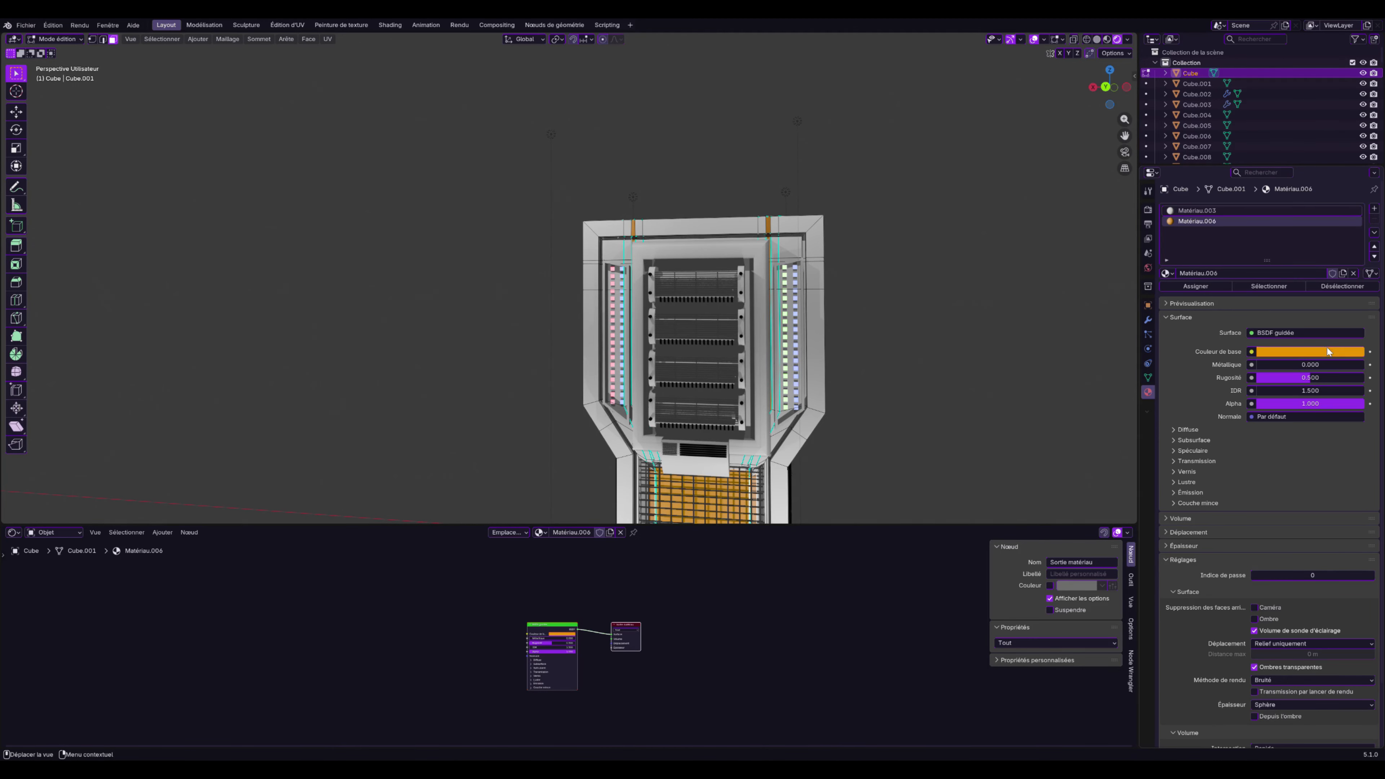
pyautogui.click(1205, 210)
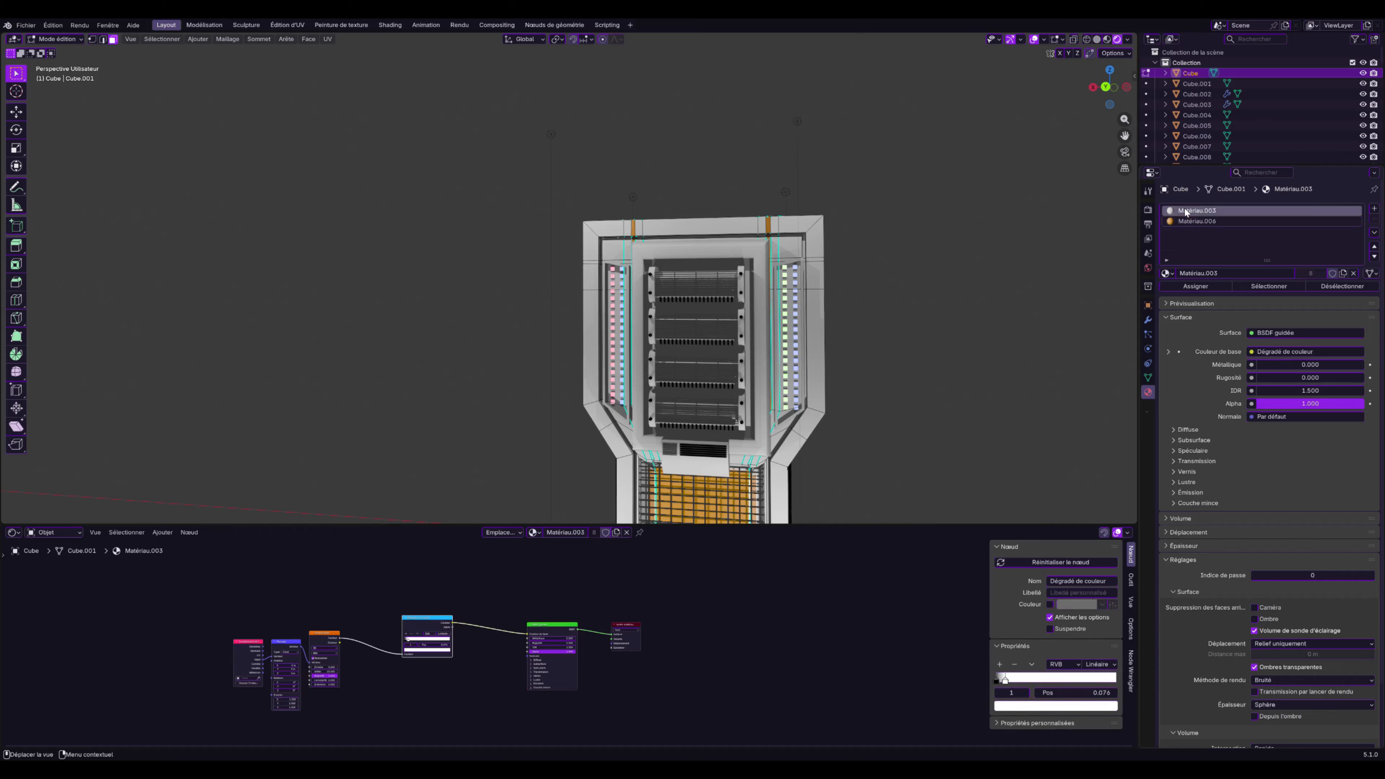
pyautogui.click(1199, 286)
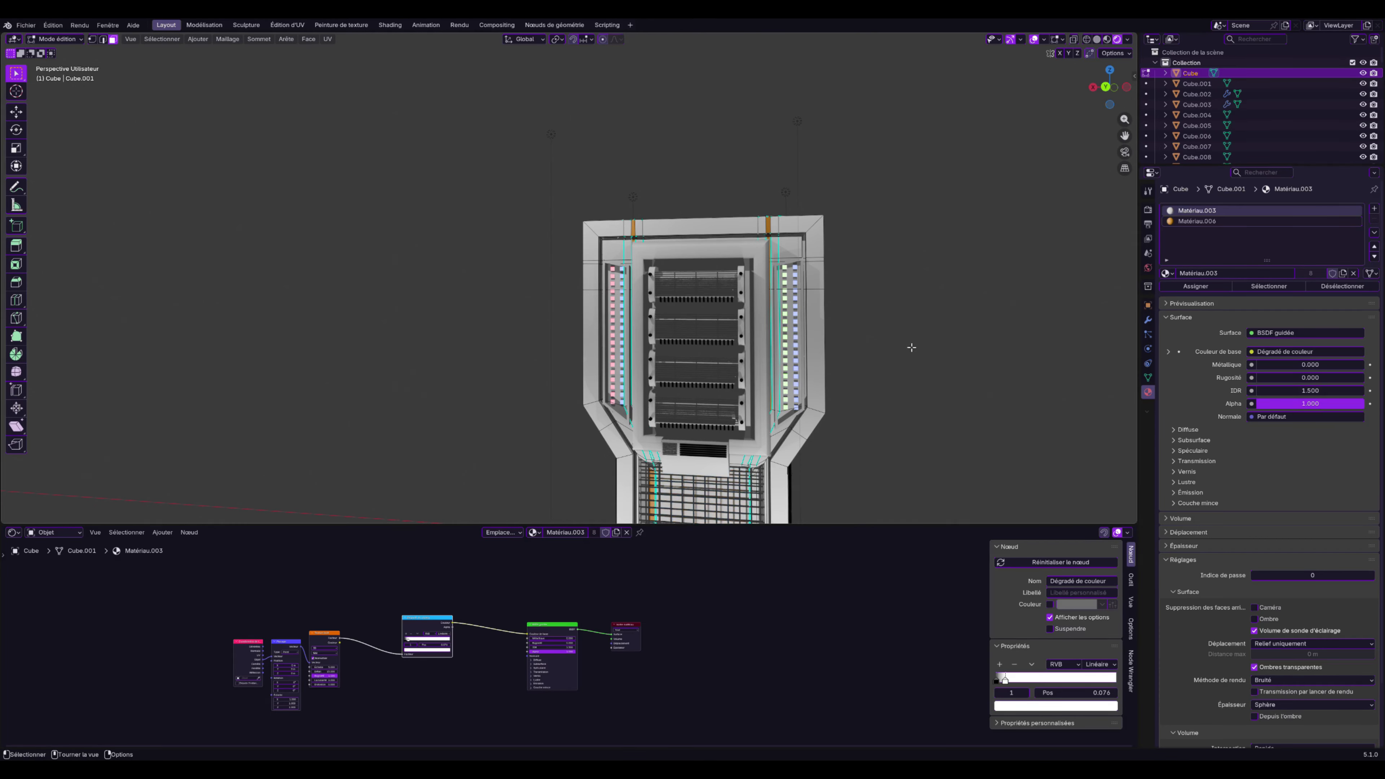
# Restore Matériau.003 on the remaining narrow orange strip beside the rear lower grille and return to Object Mode
pyautogui.click(656, 486)
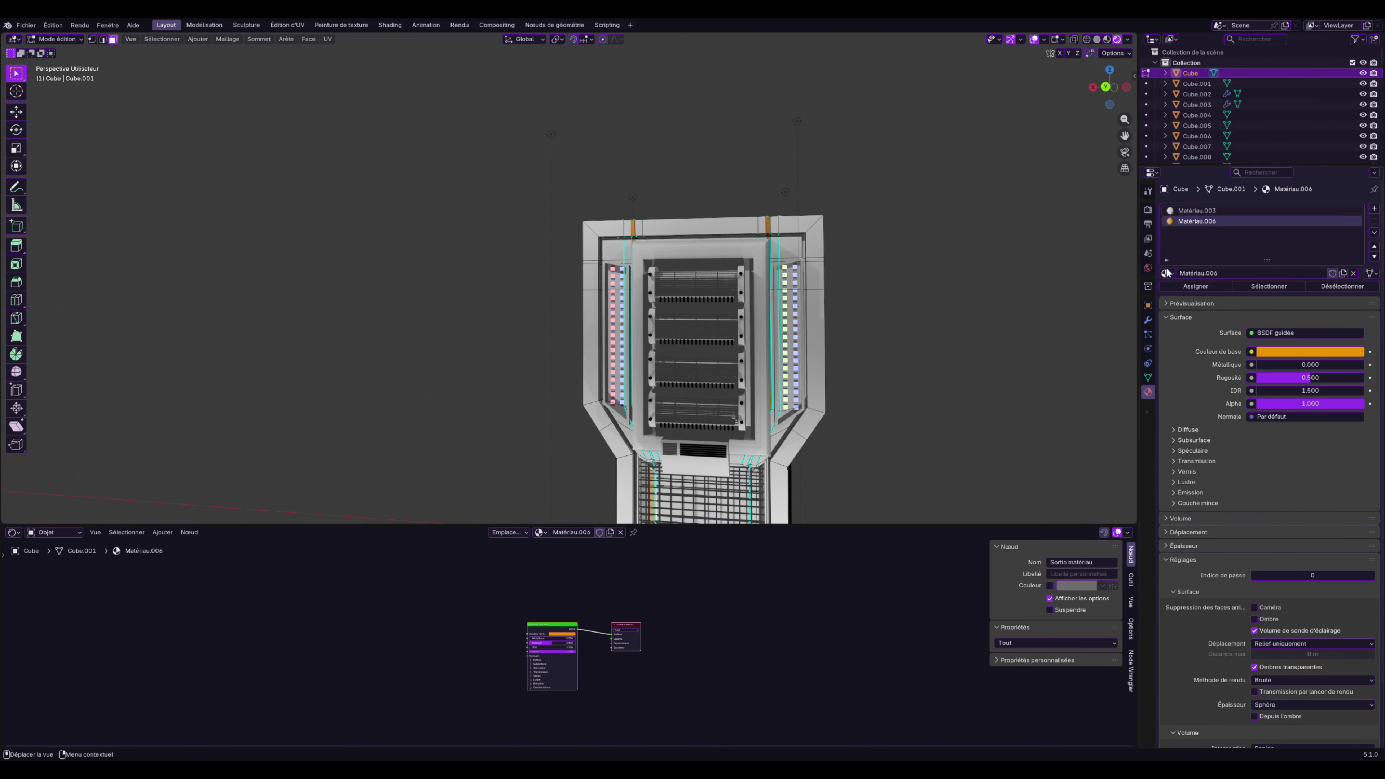
pyautogui.click(1183, 210)
pyautogui.click(1184, 286)
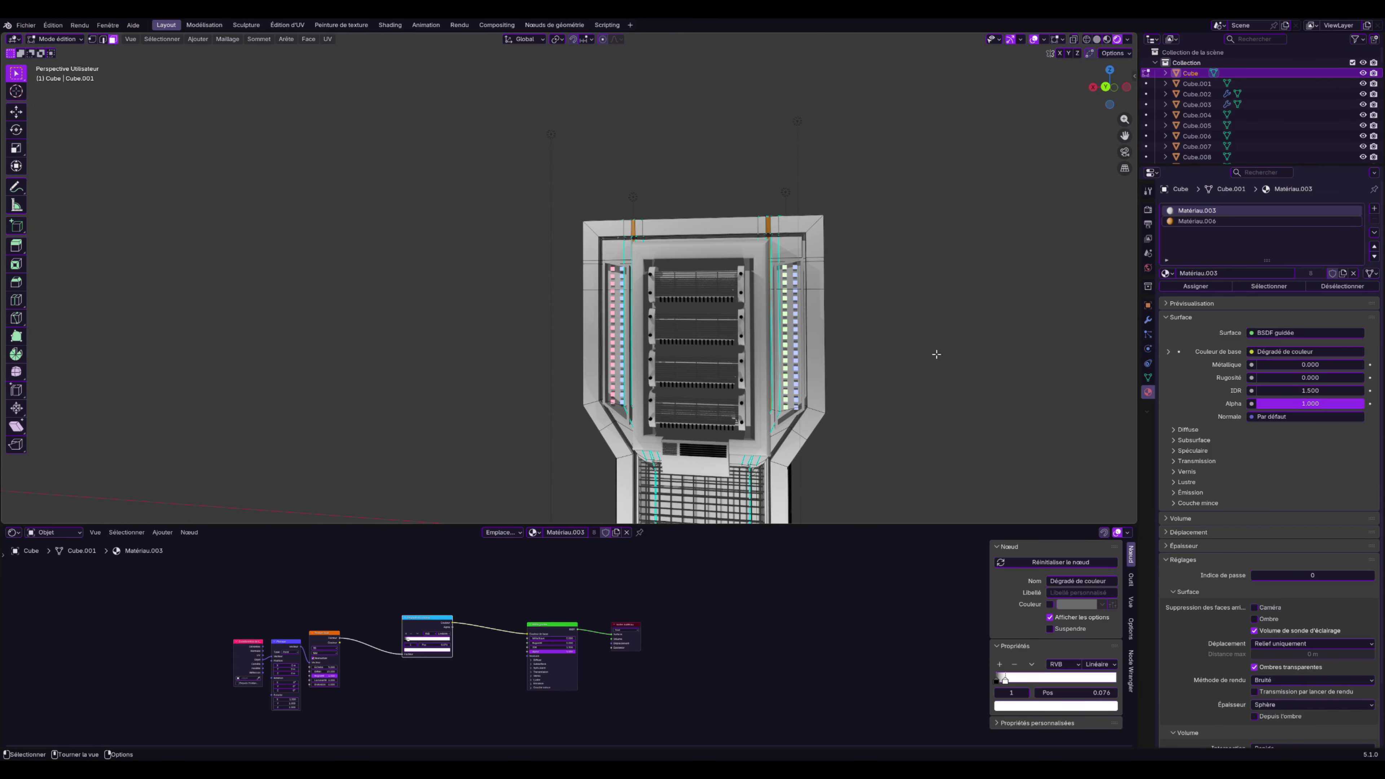
pyautogui.scroll(-4, 936, 354)
pyautogui.moveTo(859, 356); pyautogui.dragTo(831, 294, button='middle')
pyautogui.press('Tab')
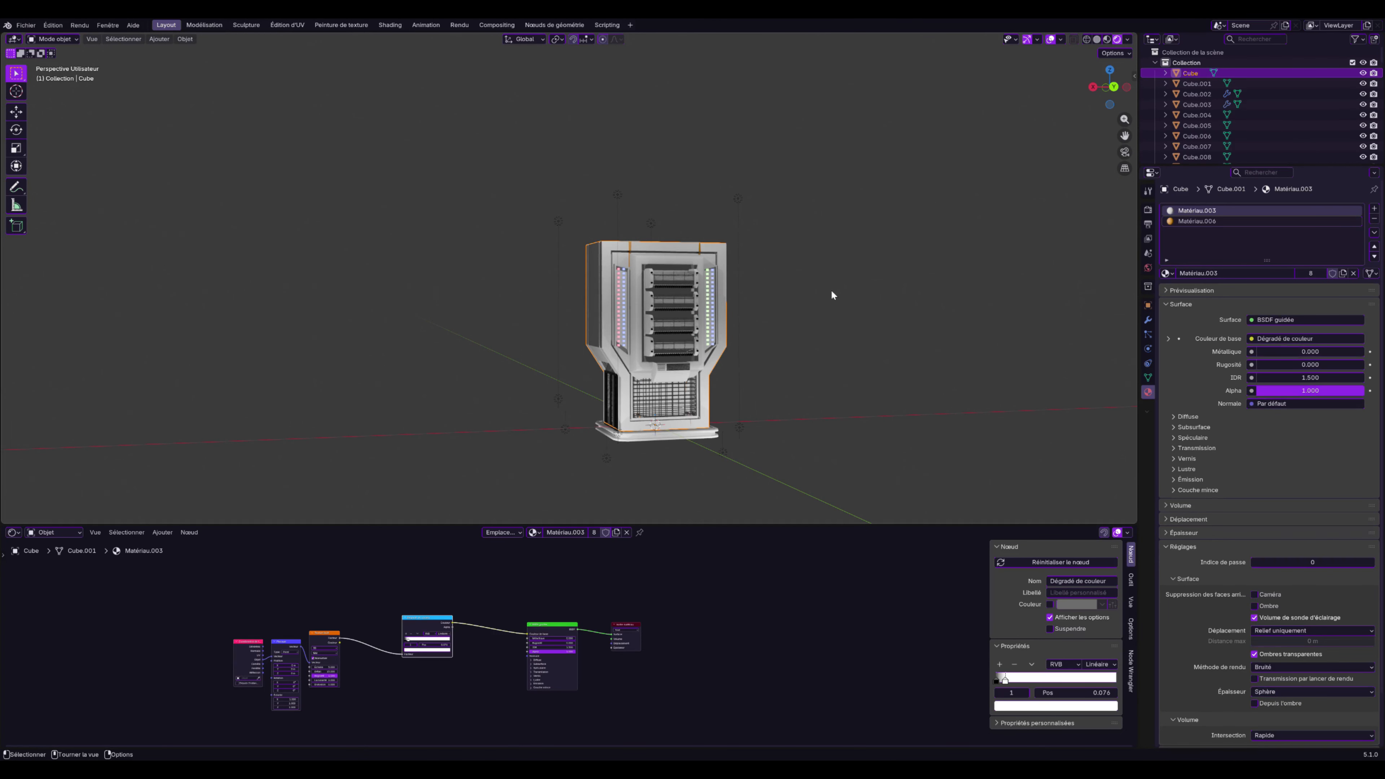
pyautogui.click(878, 327)
# Try the black Matériau.004 on the small front side panels Cube.063, and assign the body material Matériau.003 instead
pyautogui.moveTo(914, 307); pyautogui.dragTo(773, 354, button='middle')
pyautogui.keyDown('shift'); pyautogui.moveTo(896, 372); pyautogui.dragTo(864, 289, button='middle'); pyautogui.keyUp('shift')
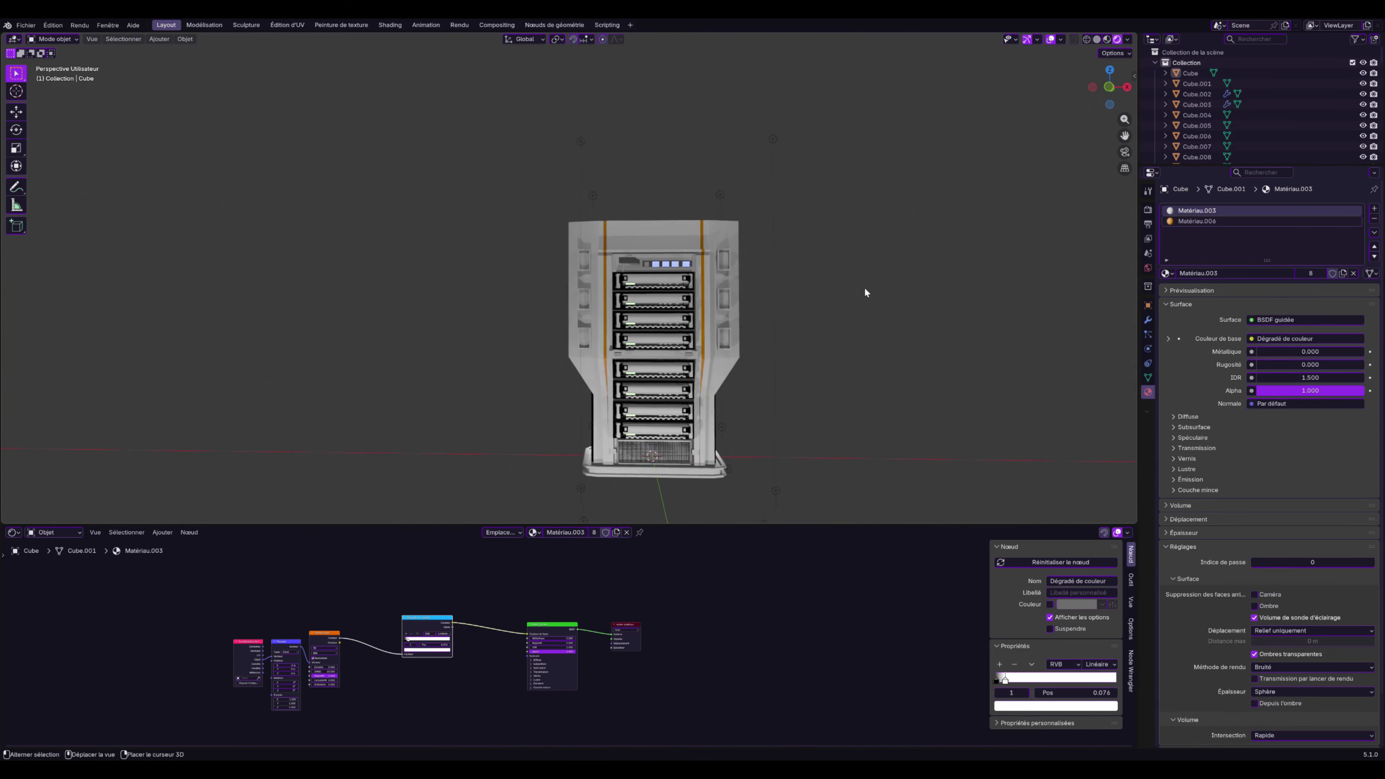
pyautogui.scroll(2, 769, 337)
pyautogui.click(598, 320)
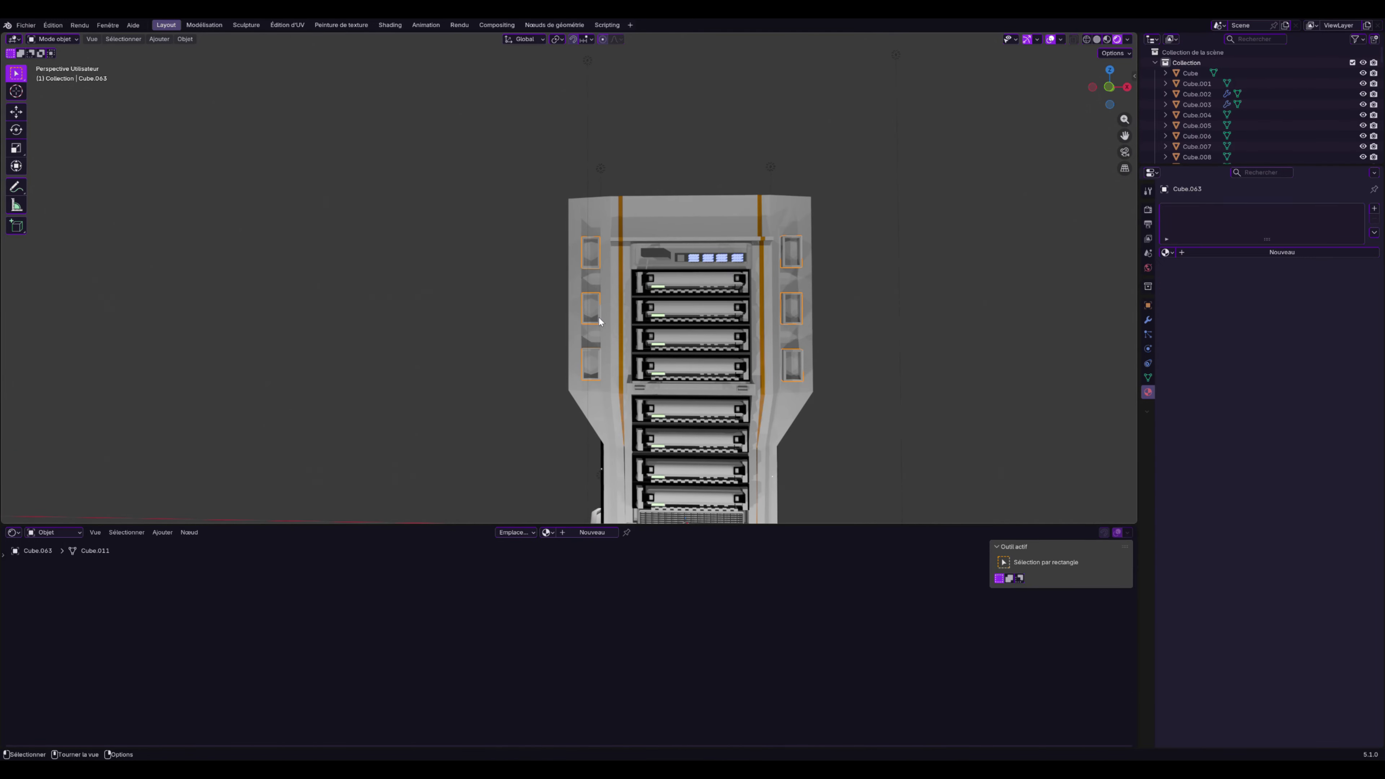
pyautogui.click(547, 532)
pyautogui.click(577, 593)
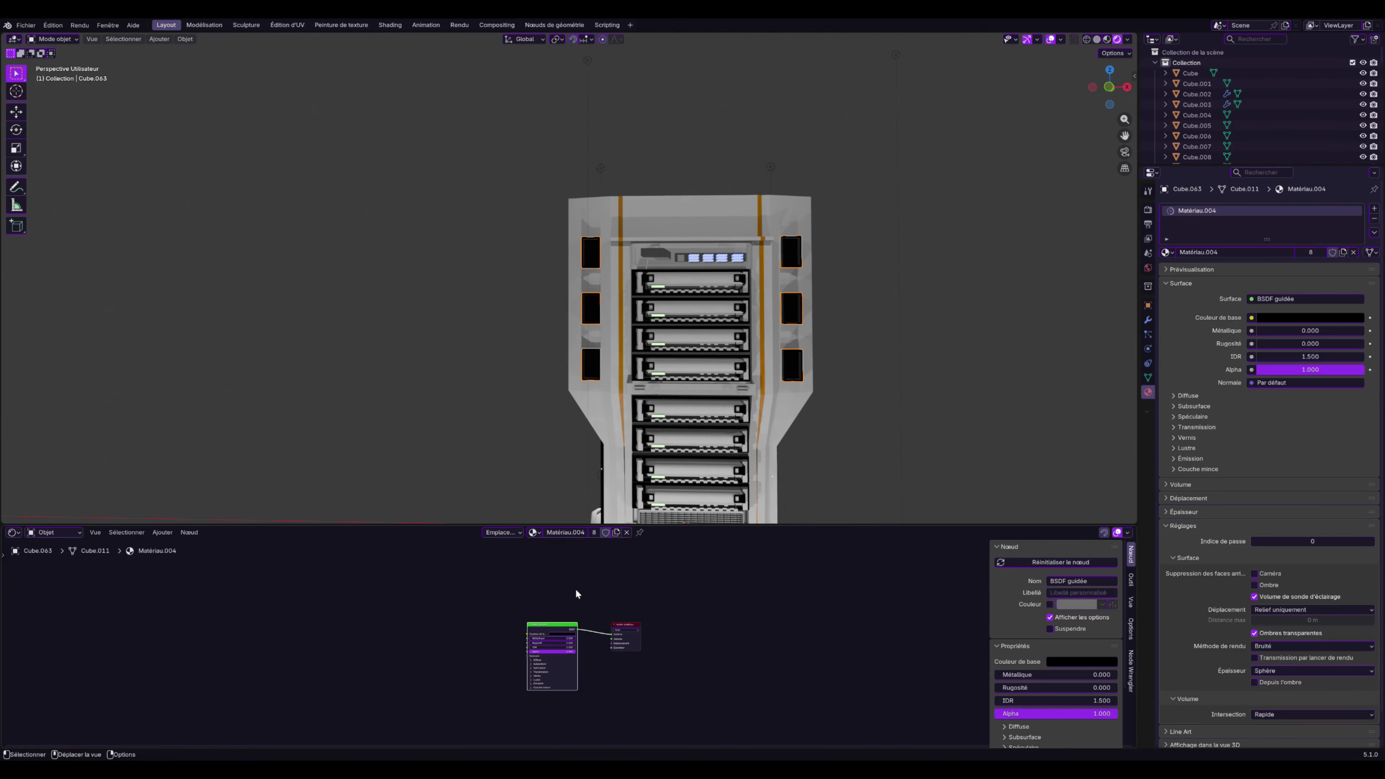
pyautogui.scroll(-4, 809, 427)
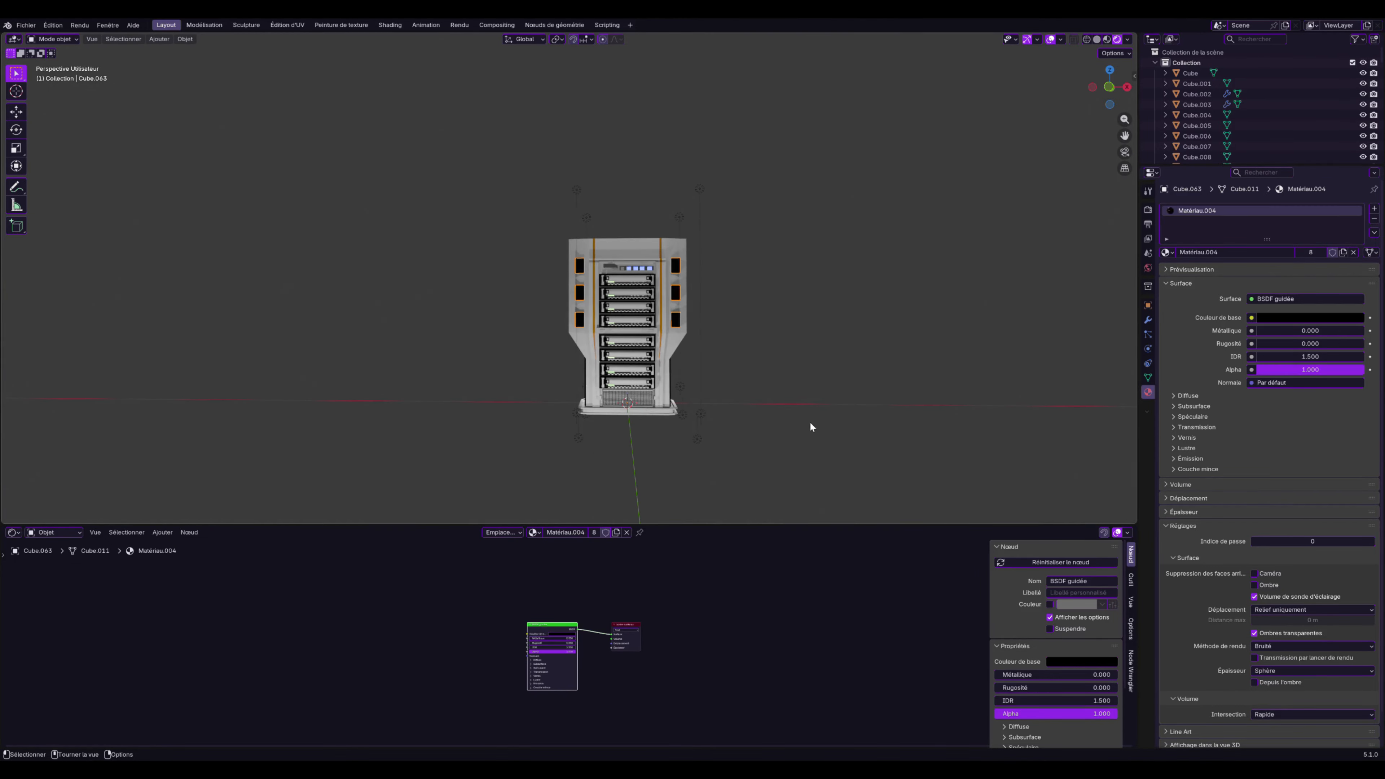
pyautogui.click(626, 533)
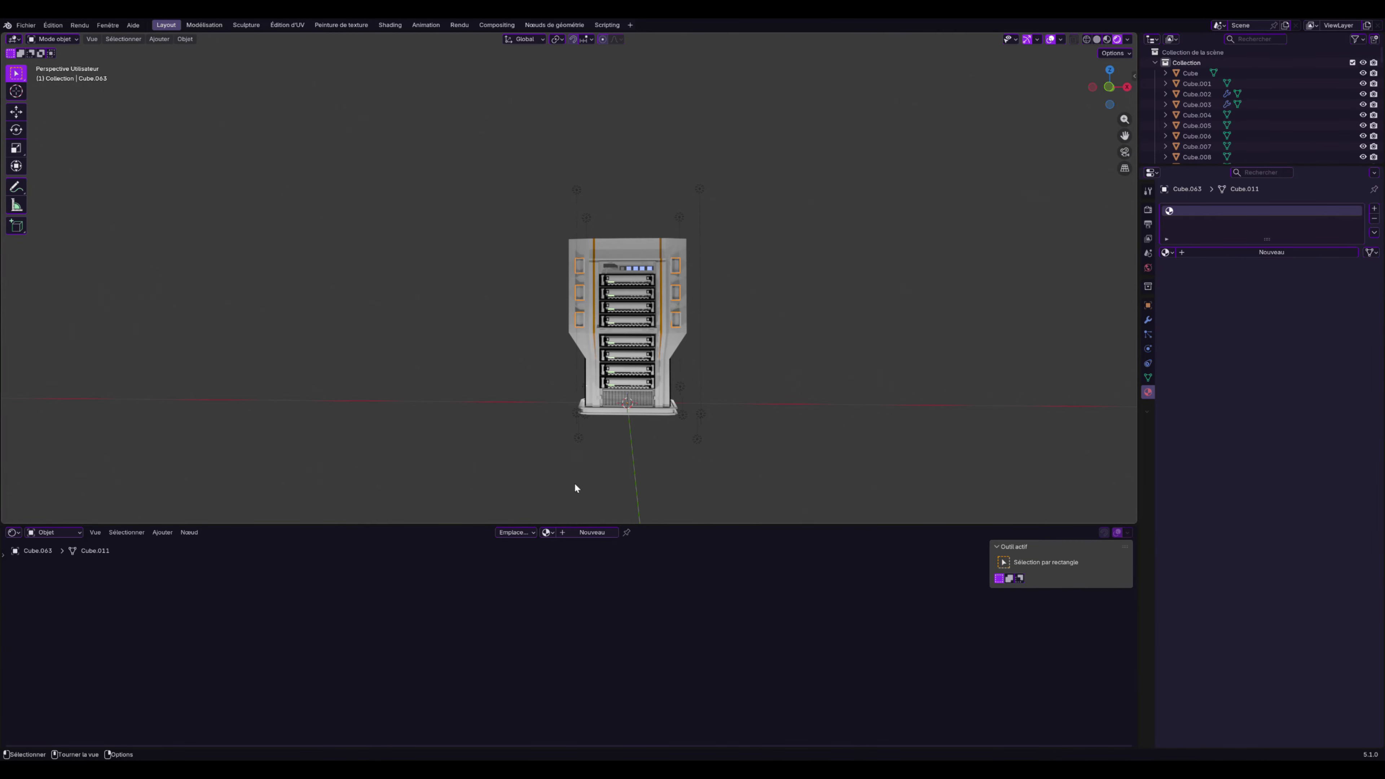
pyautogui.click(547, 532)
pyautogui.click(567, 588)
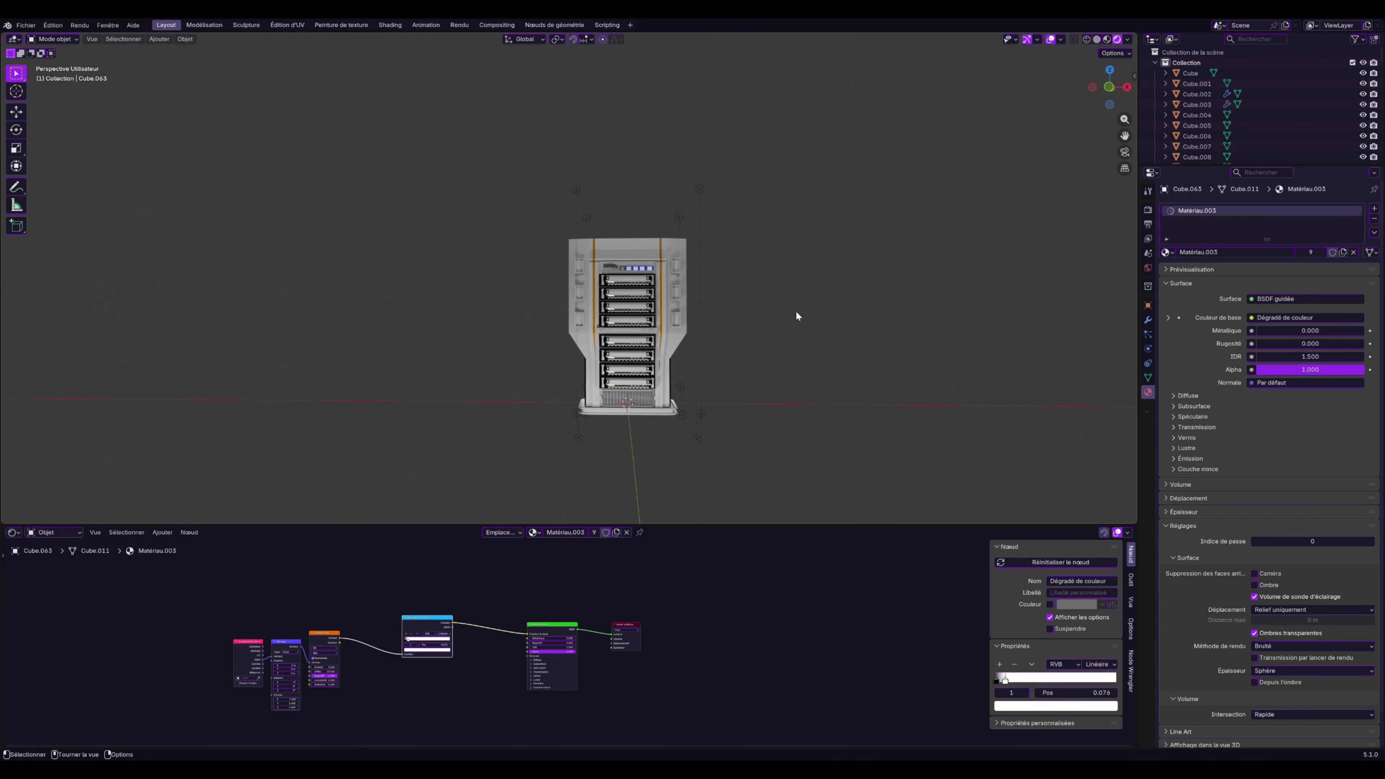
# Inset the outer frame's face loop on the rear of the body Cube into a thin strip following its outline
pyautogui.moveTo(700, 326)
pyautogui.mouseDown(button='middle')
pyautogui.moveTo(826, 345)
pyautogui.moveTo(932, 341)
pyautogui.moveTo(693, 347)
pyautogui.mouseUp(button='middle')
pyautogui.scroll(3, 854, 388)
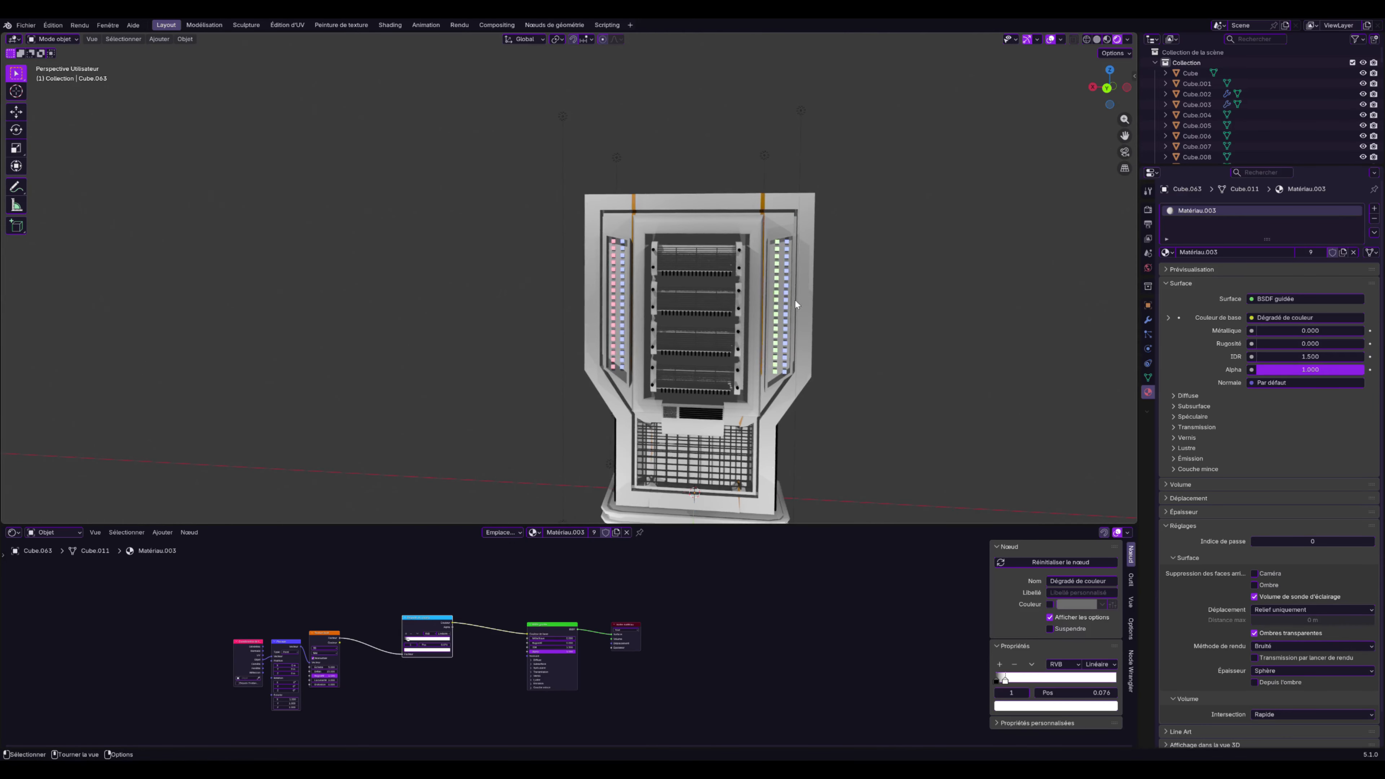
pyautogui.click(808, 268)
pyautogui.press('Tab')
pyautogui.hotkey('ctrl', 'l')
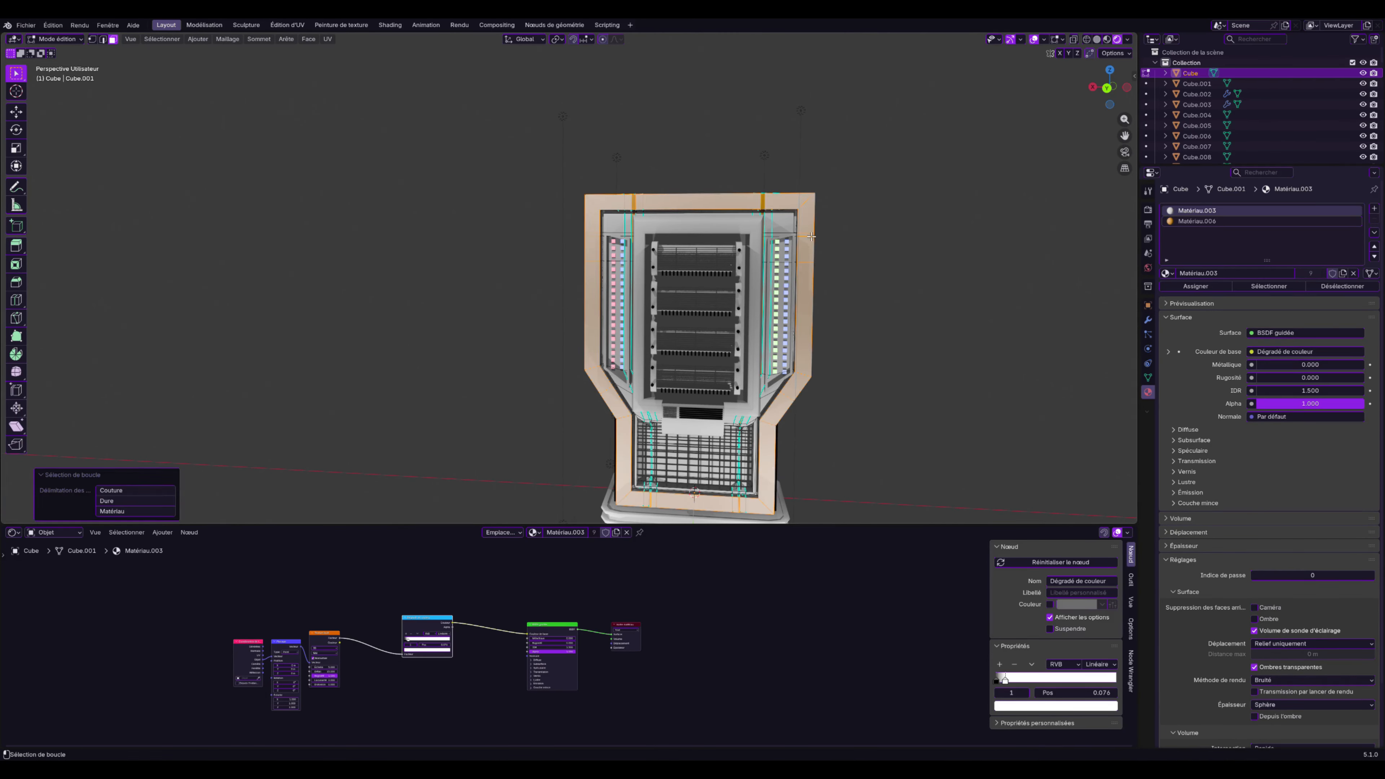
pyautogui.moveTo(828, 276); pyautogui.dragTo(933, 200, button='middle')
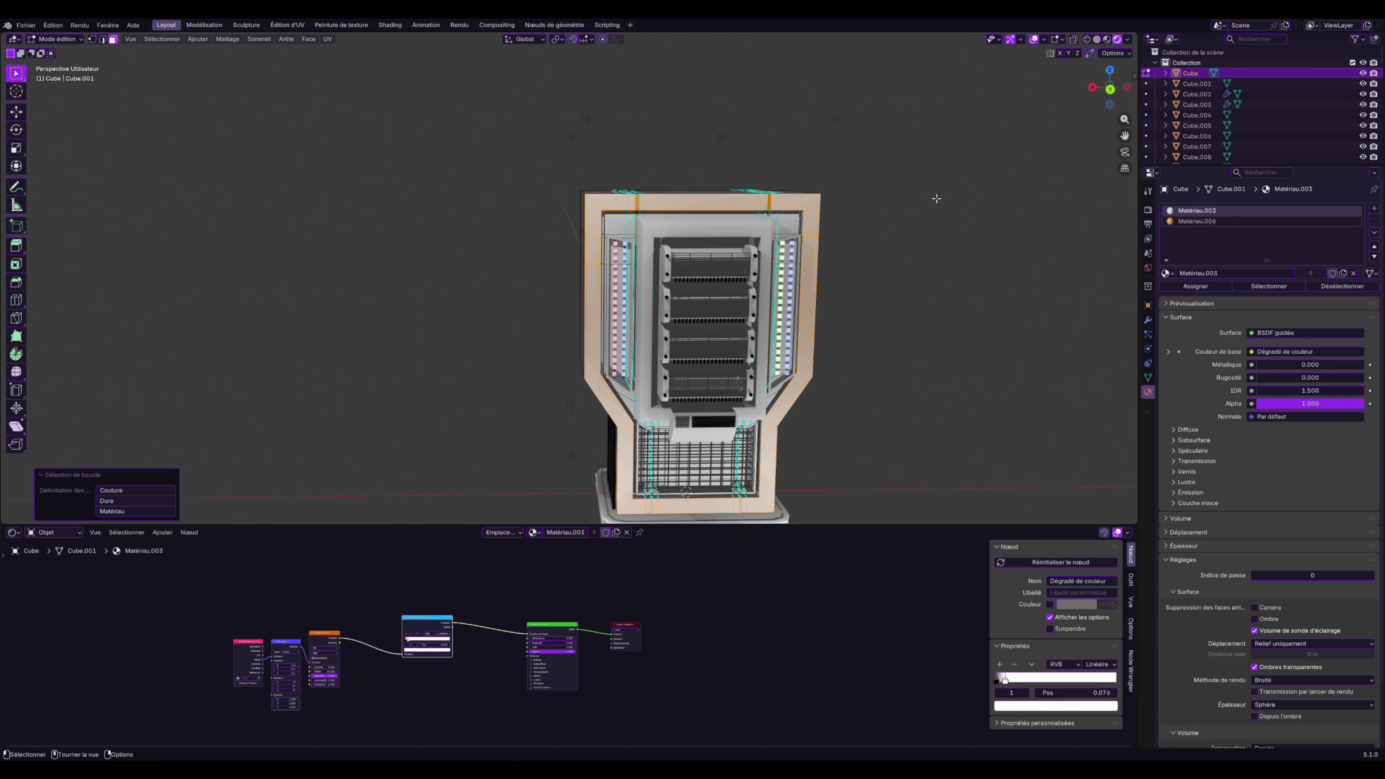
pyautogui.press('i')
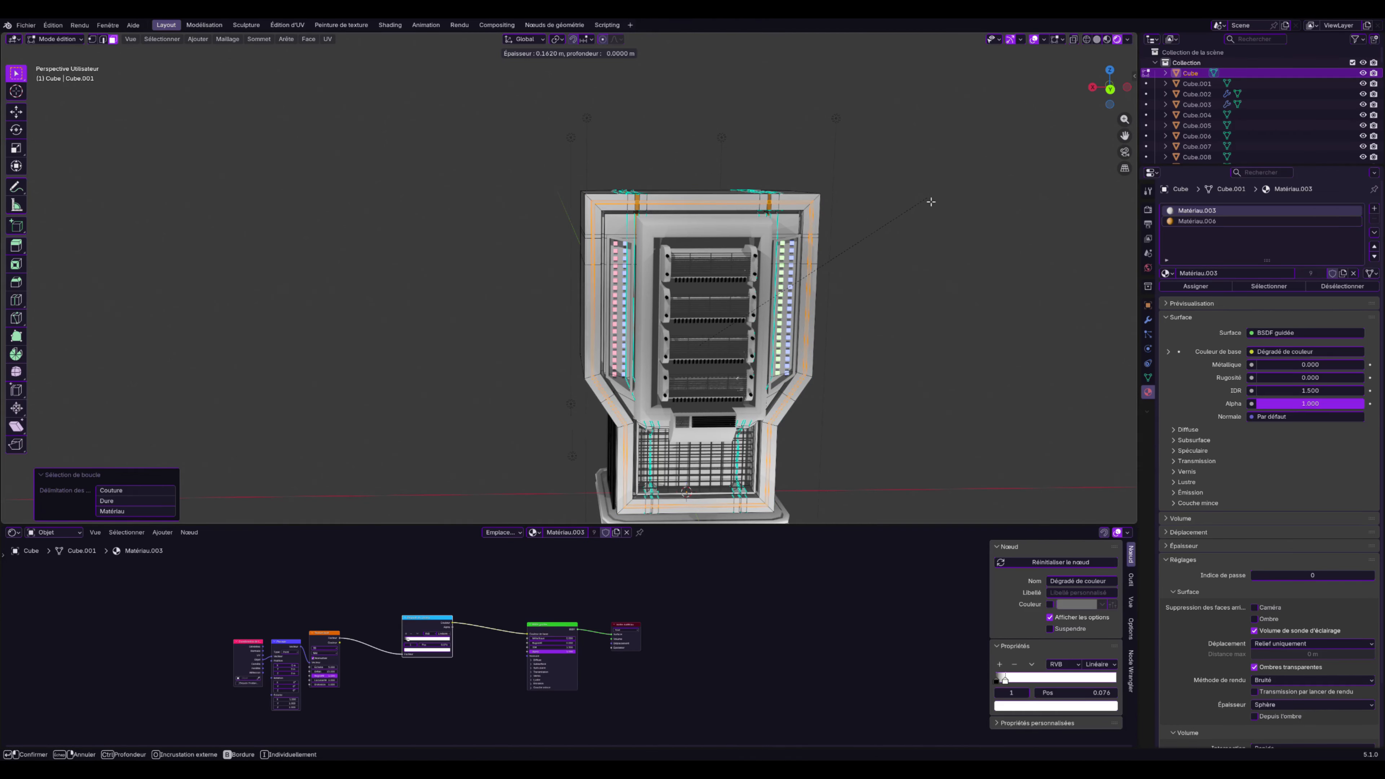
pyautogui.click(930, 202)
# Assign the orange Matériau.006 to the inset strip around the rear frame and return to Object Mode
pyautogui.click(1189, 221)
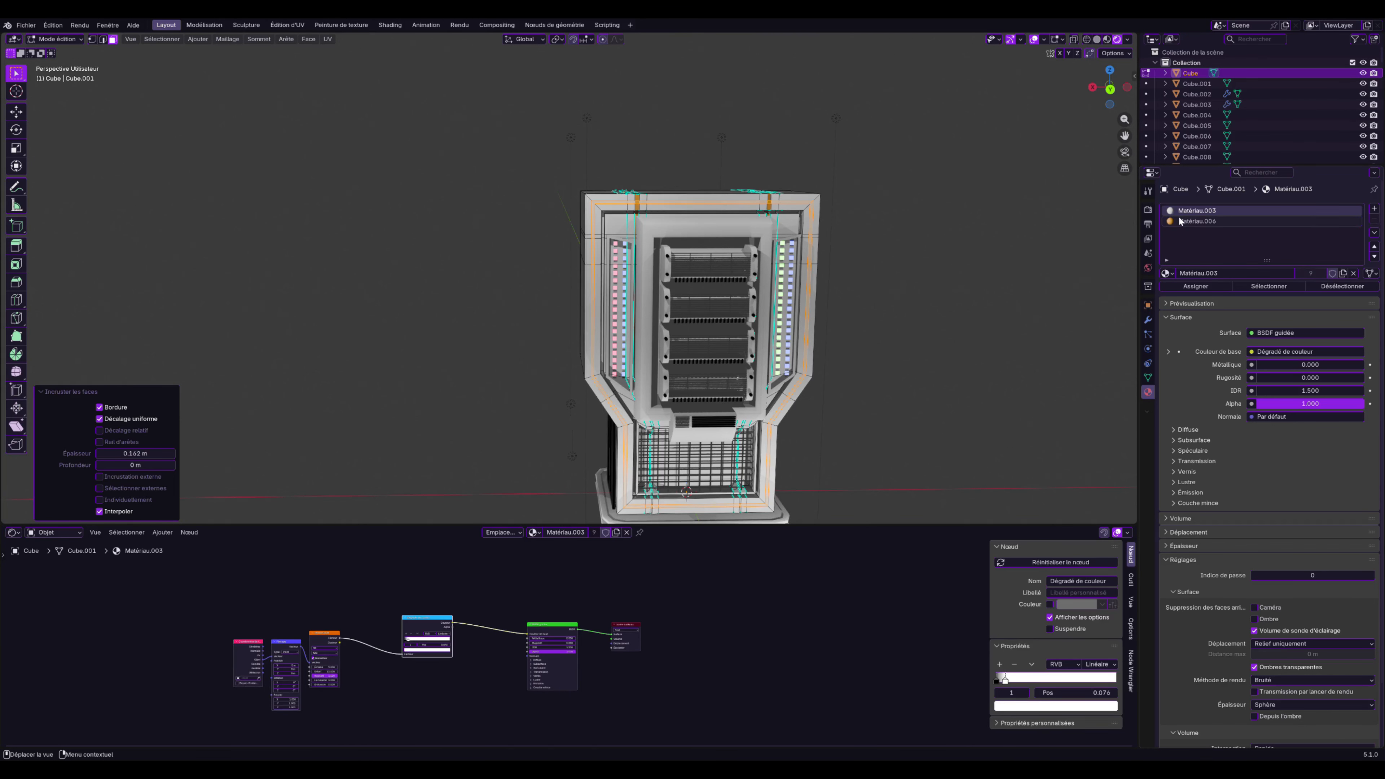
pyautogui.click(1183, 284)
pyautogui.press('Tab')
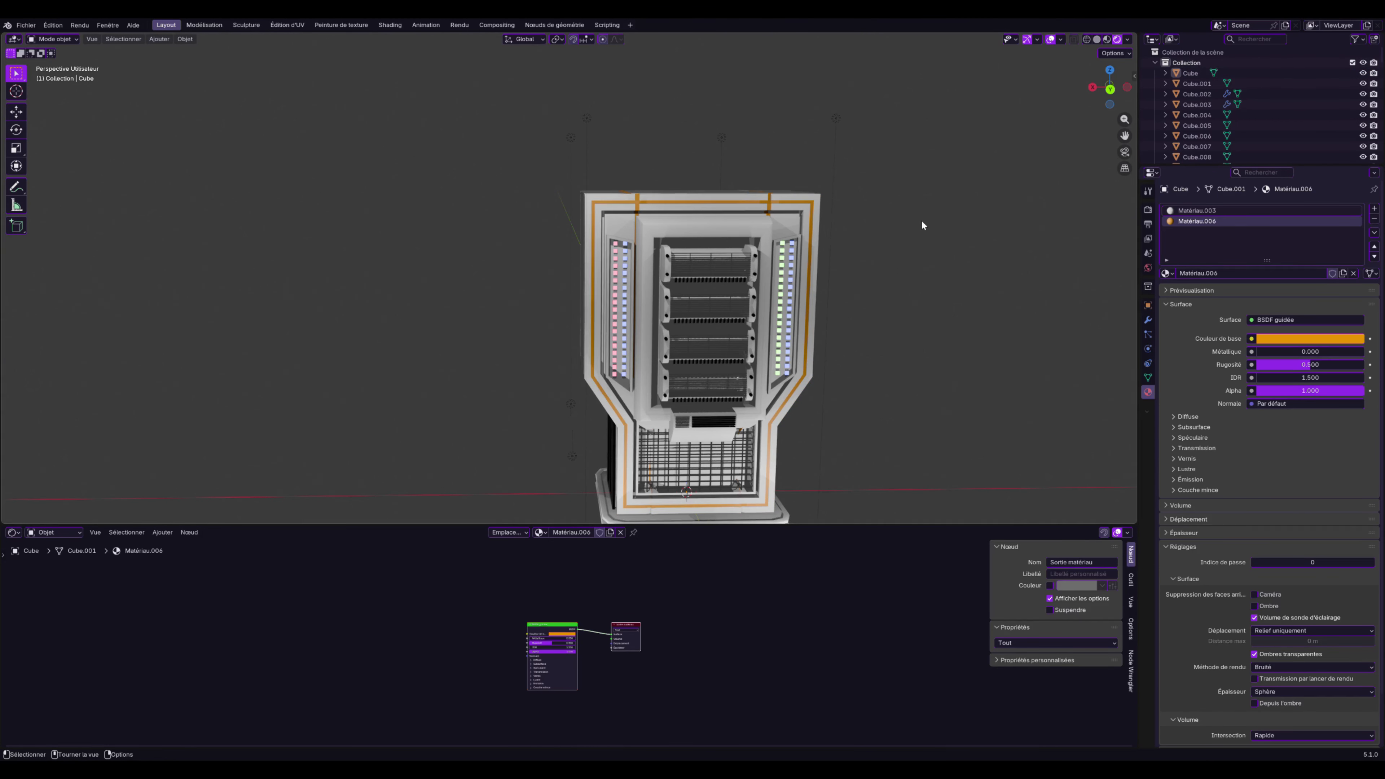
pyautogui.moveTo(921, 220); pyautogui.dragTo(877, 217, button='middle')
pyautogui.moveTo(868, 219); pyautogui.dragTo(695, 502, button='middle')
pyautogui.moveTo(551, 643); pyautogui.dragTo(526, 643)
pyautogui.scroll(2, 871, 308)
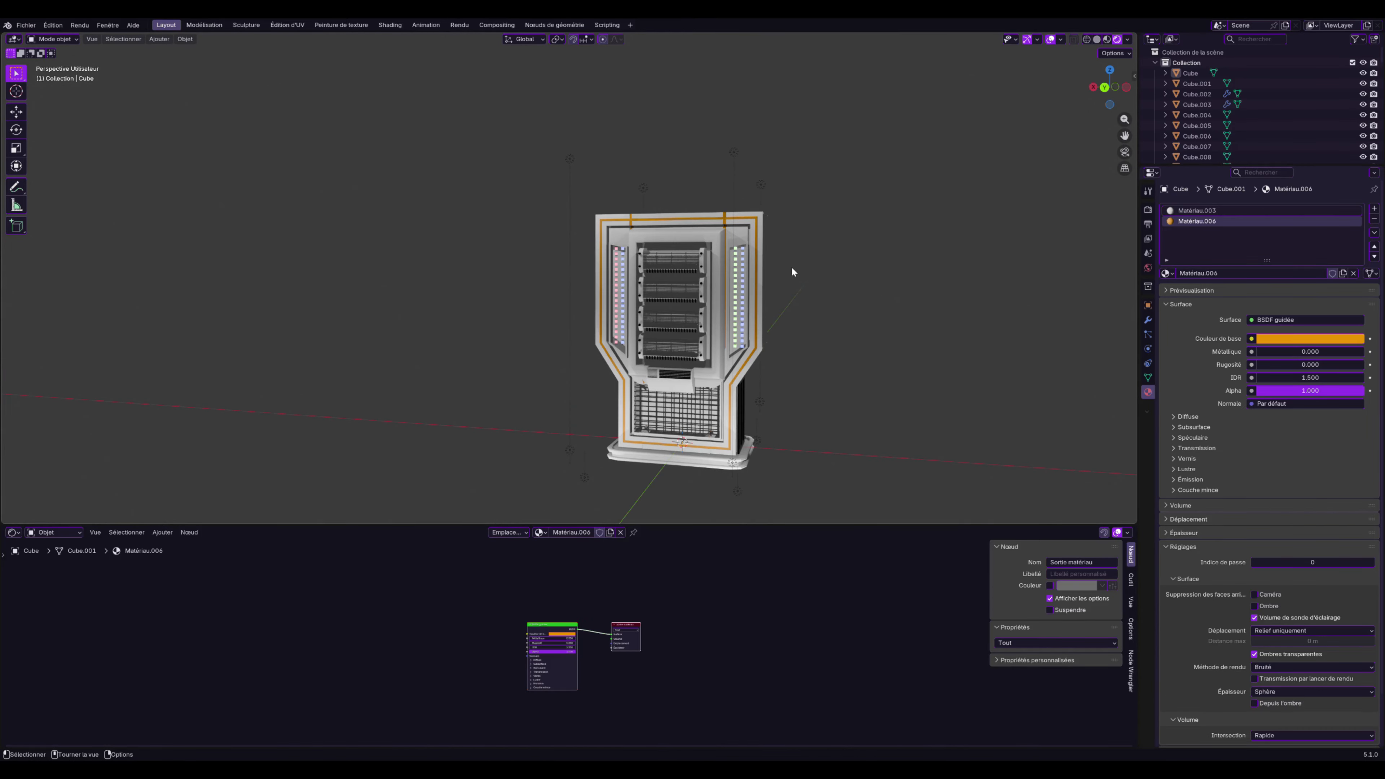
pyautogui.moveTo(798, 280); pyautogui.dragTo(822, 380, button='middle')
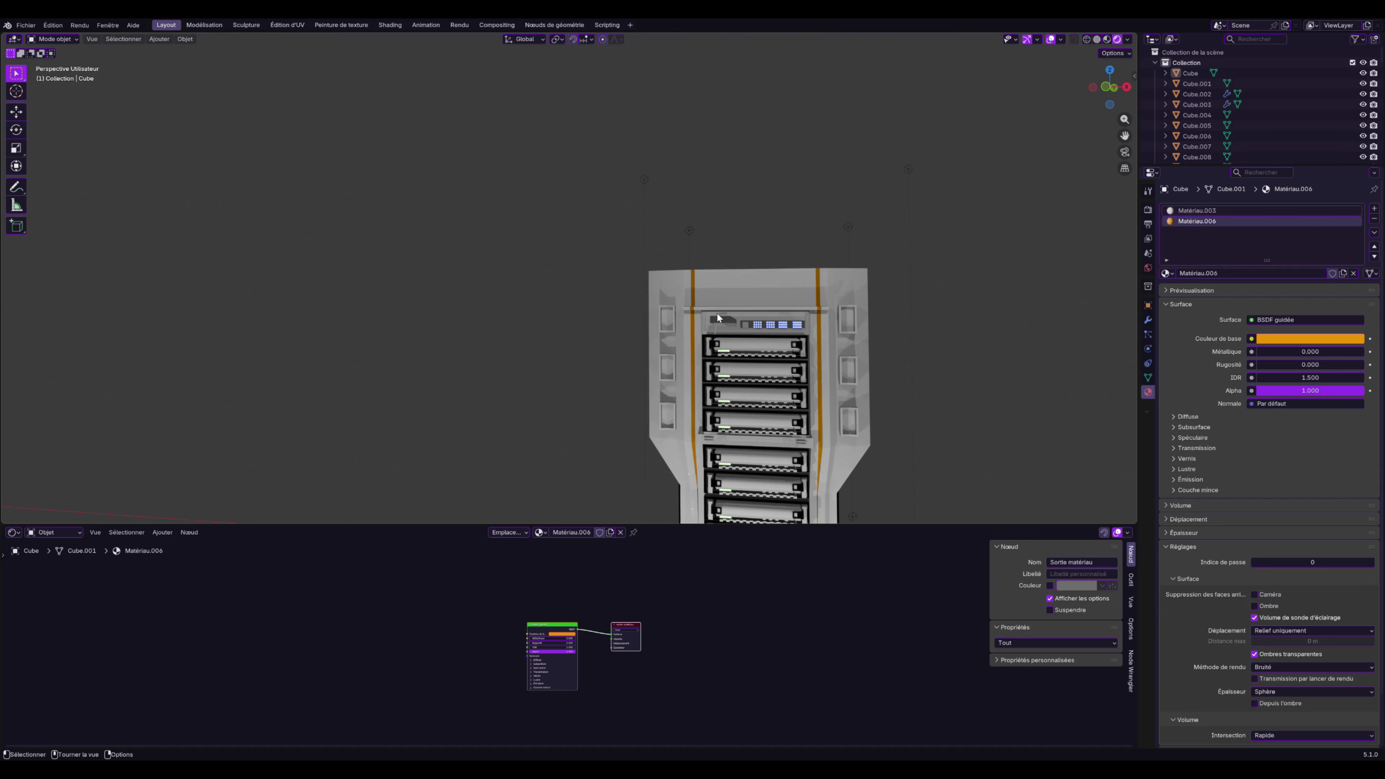
pyautogui.click(771, 285)
pyautogui.press('Tab')
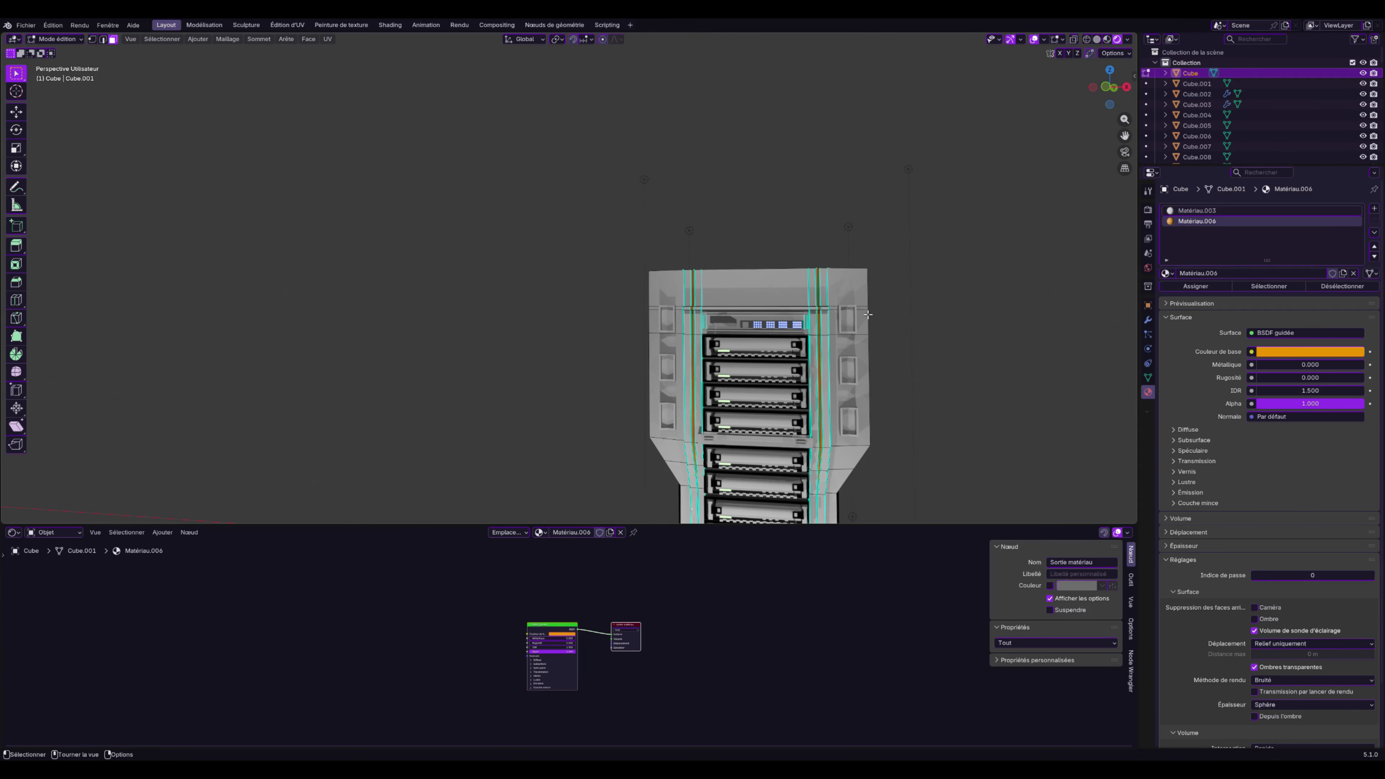
pyautogui.keyDown('alt'); pyautogui.click(858, 291); pyautogui.keyUp('alt')
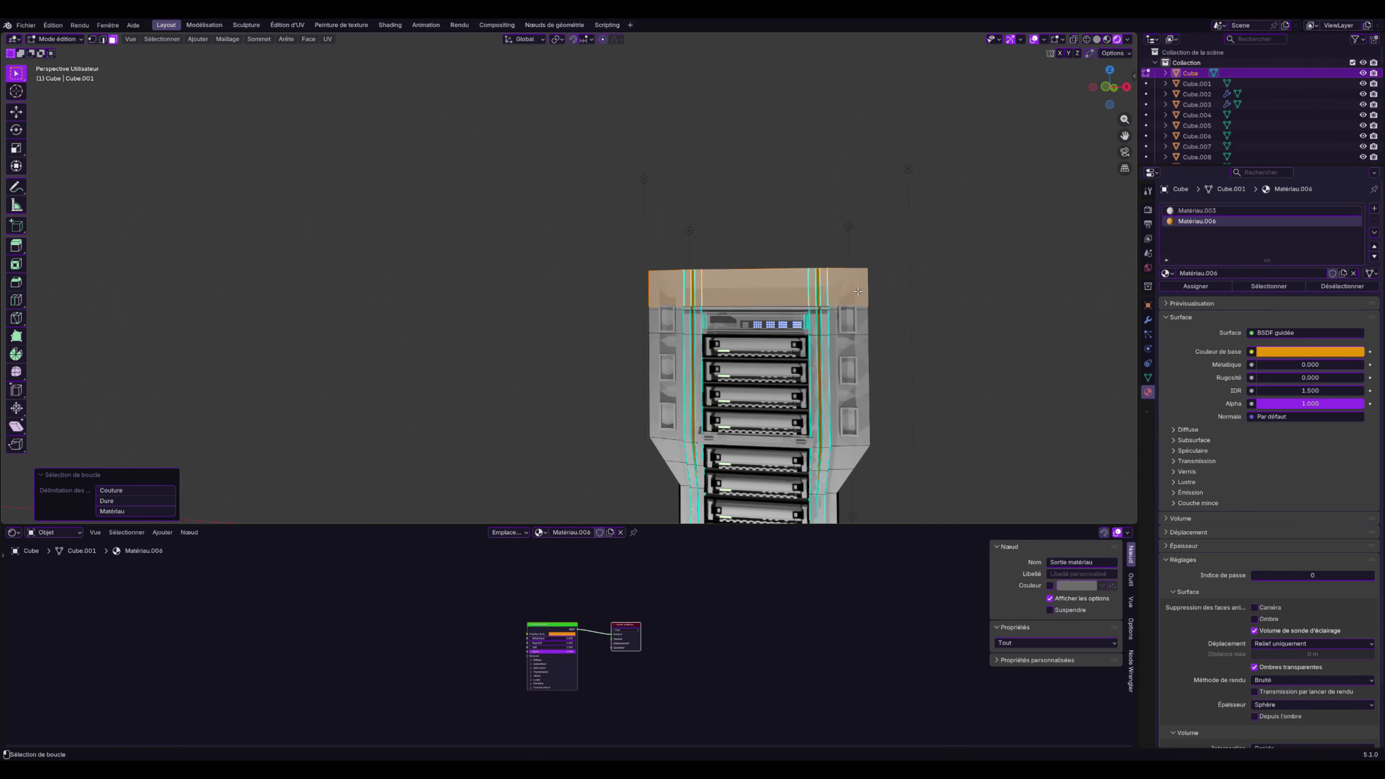
pyautogui.click(906, 327)
pyautogui.press('Tab')
# Try the orange Matériau.006 on all the small front side panels Cube.063, and put Matériau.003 back in its place
pyautogui.click(855, 332)
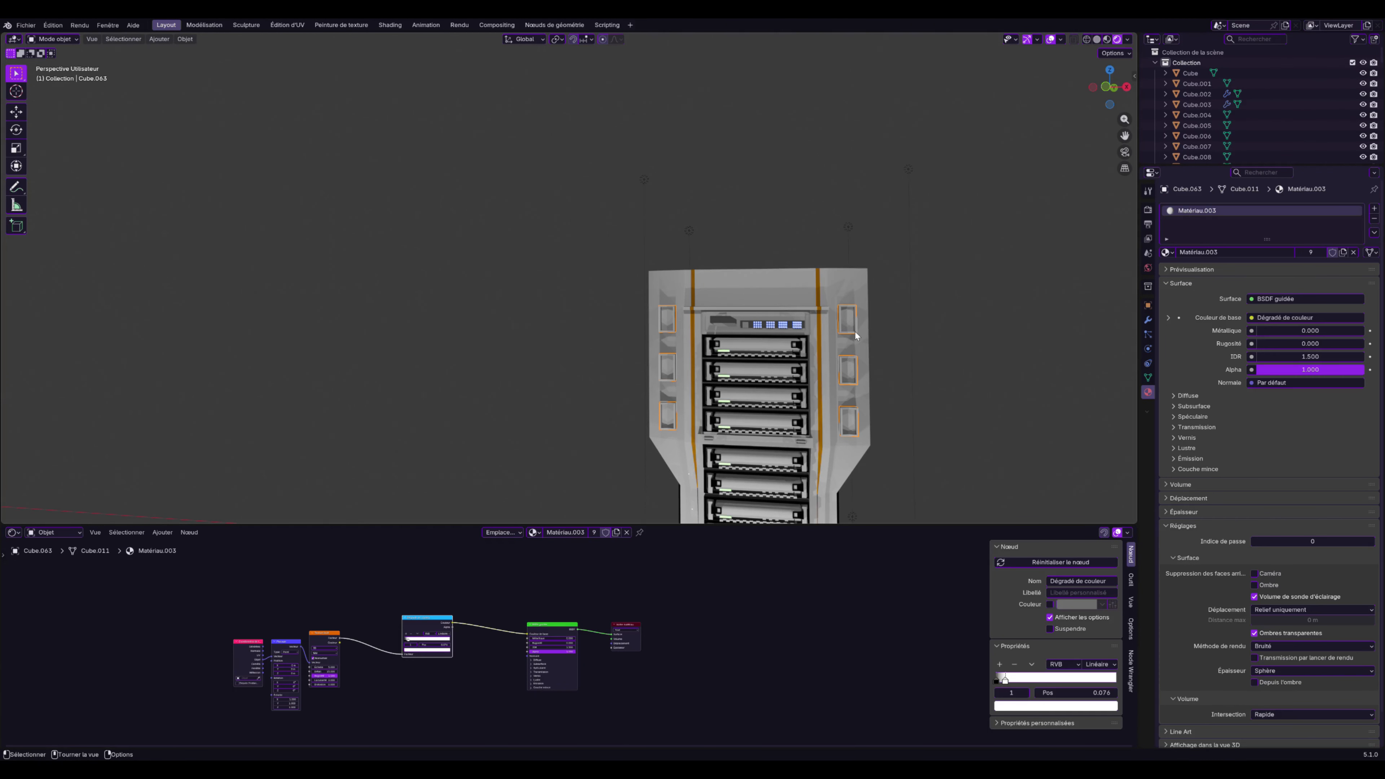
pyautogui.press('Tab')
pyautogui.moveTo(855, 330); pyautogui.dragTo(896, 340, button='middle')
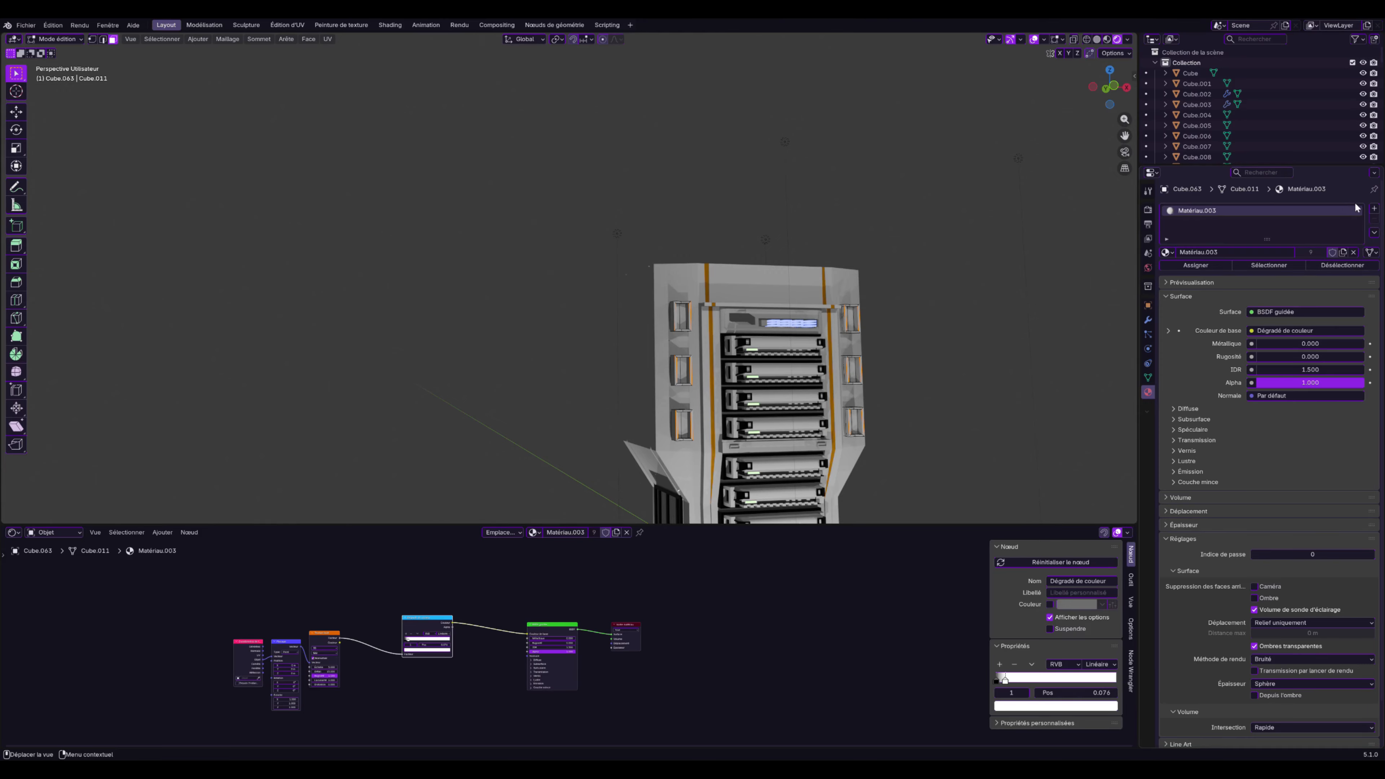
pyautogui.click(1167, 252)
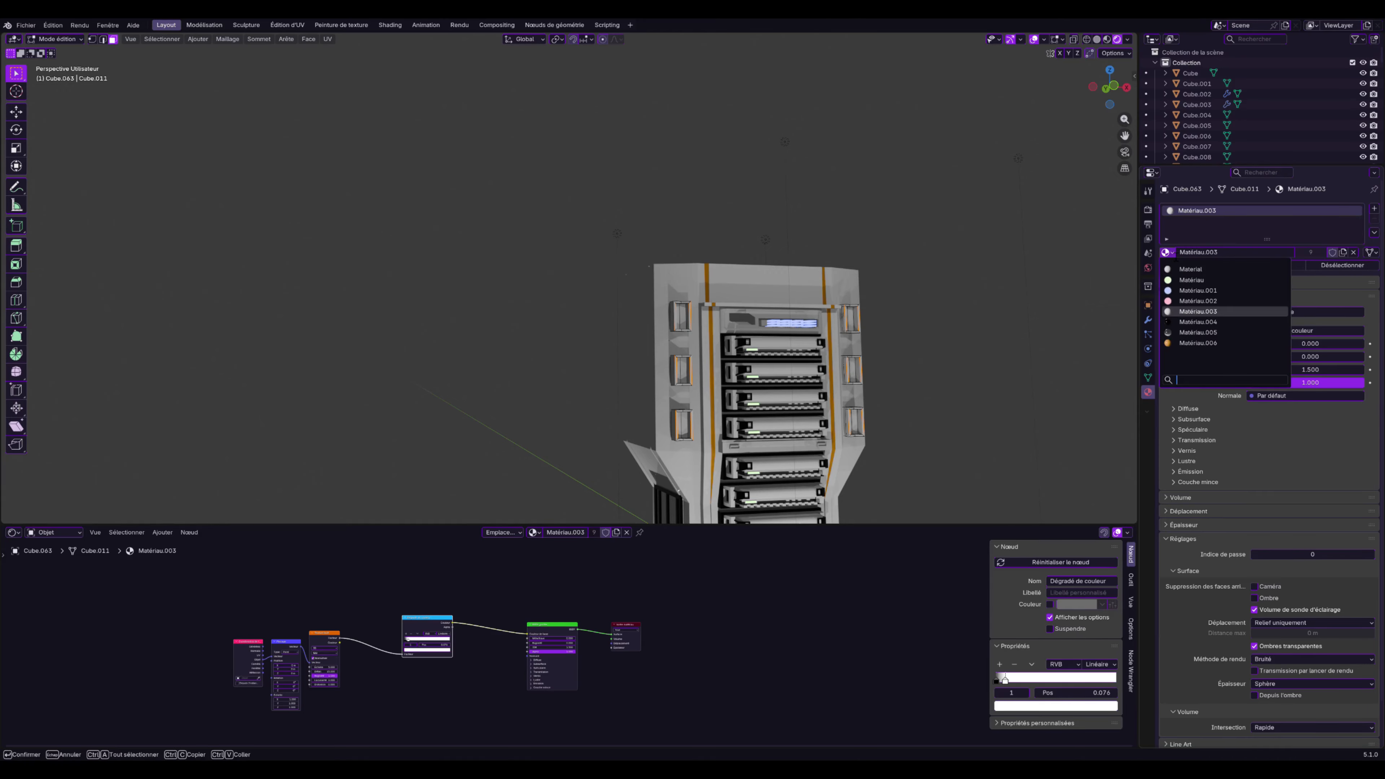
pyautogui.click(1174, 342)
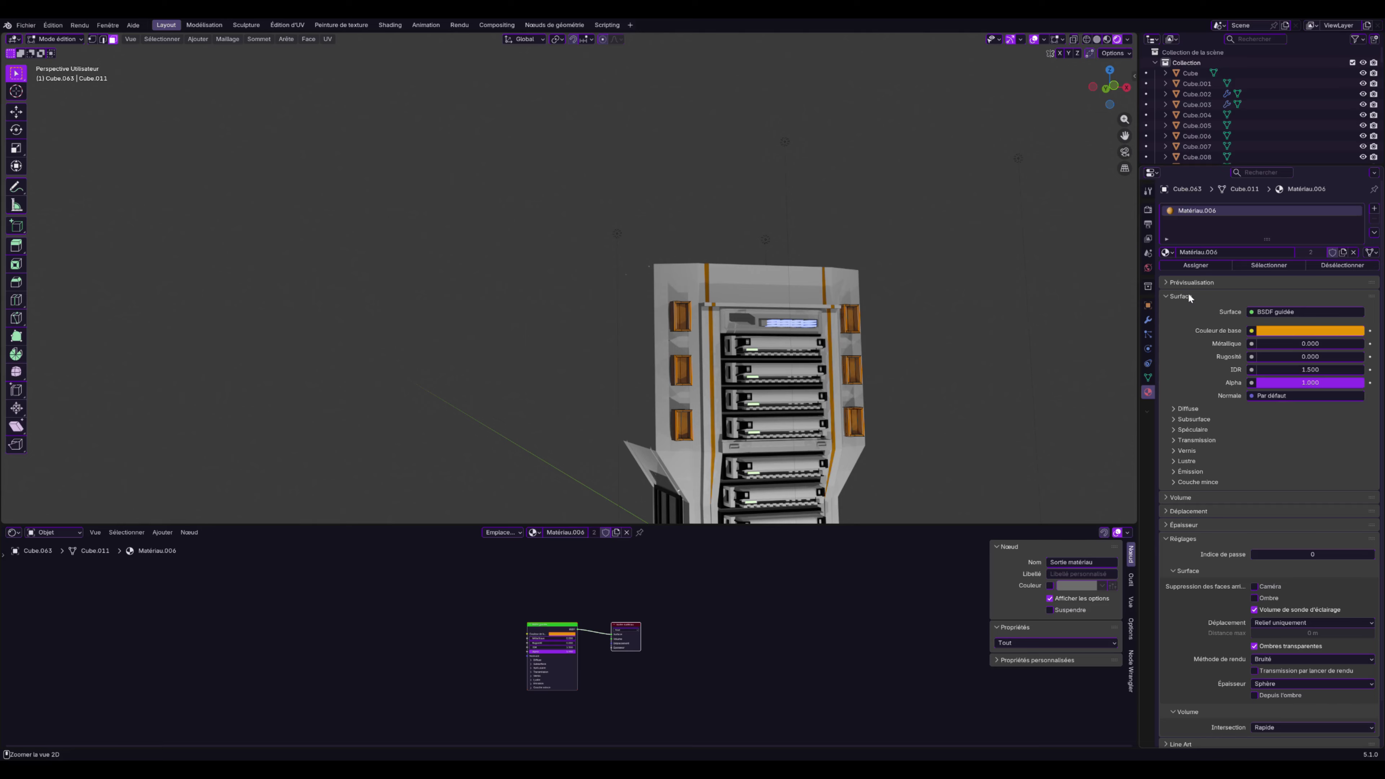
pyautogui.click(1166, 252)
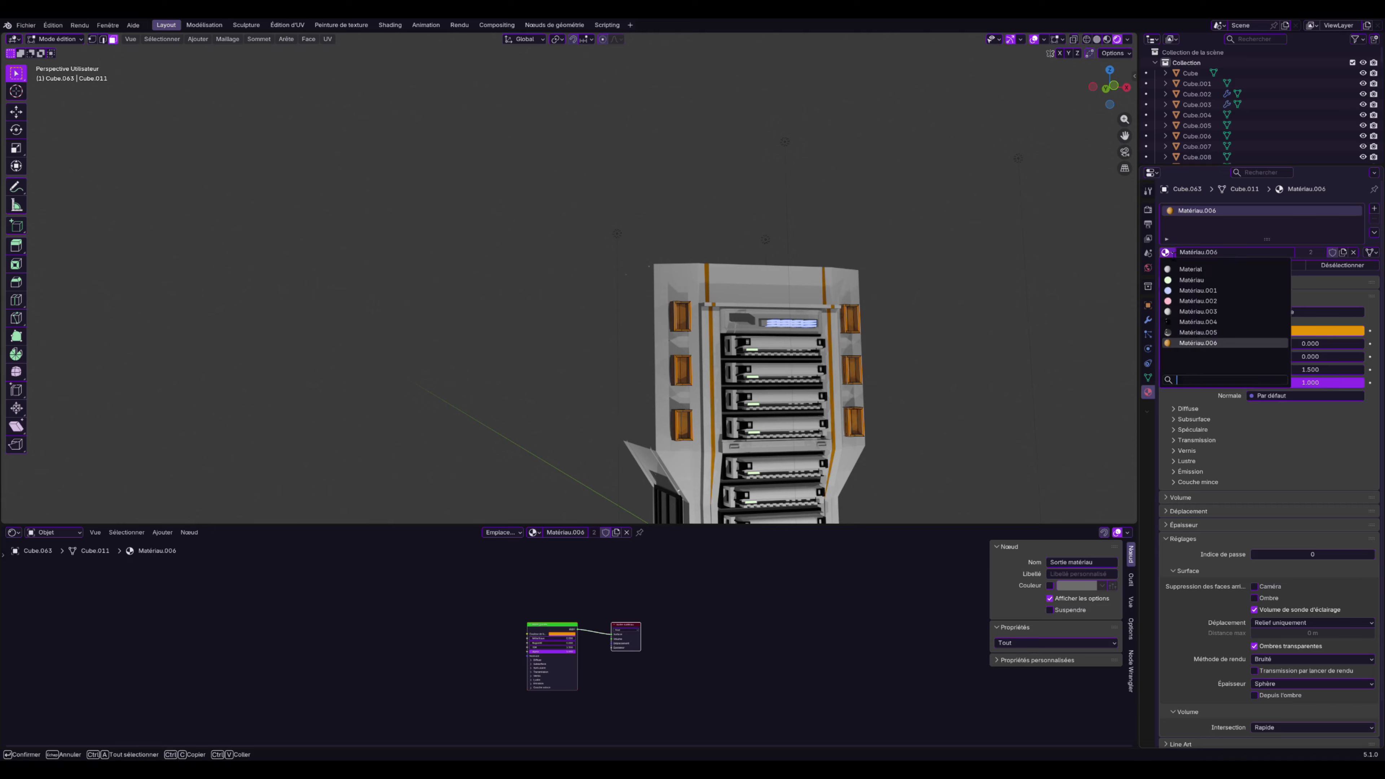
pyautogui.click(1191, 311)
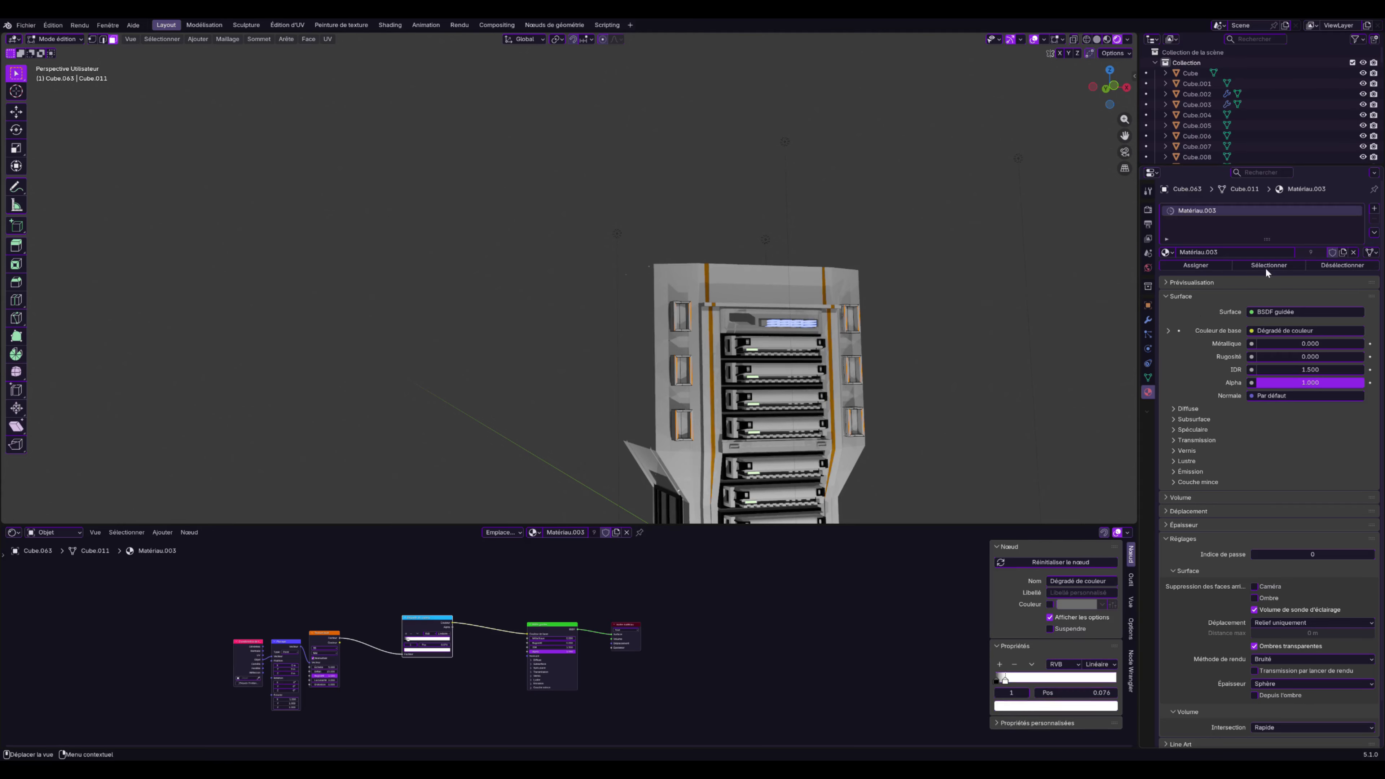
# Add a second material slot with the orange Matériau.006 to the front side panels Cube.063 and return to Object Mode
pyautogui.click(1373, 210)
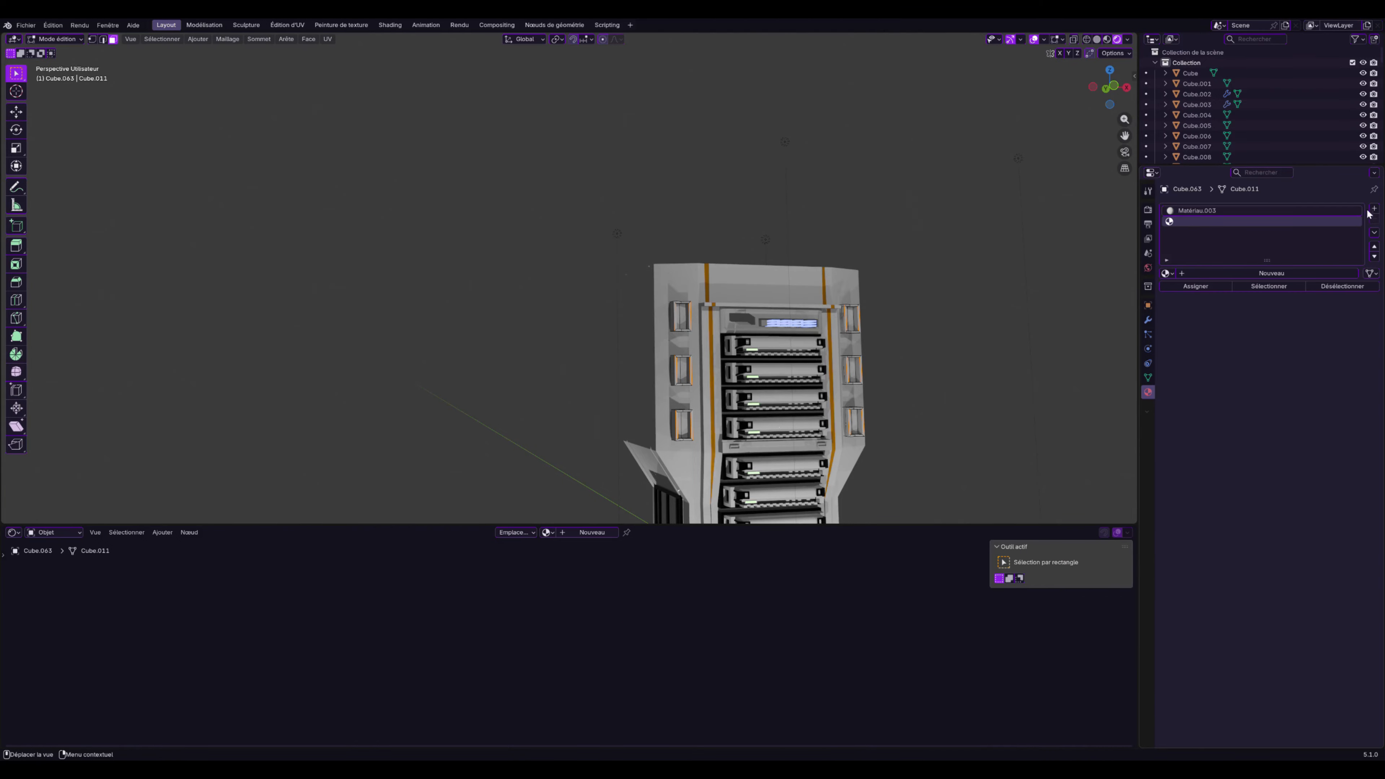
pyautogui.click(1166, 273)
pyautogui.click(1176, 364)
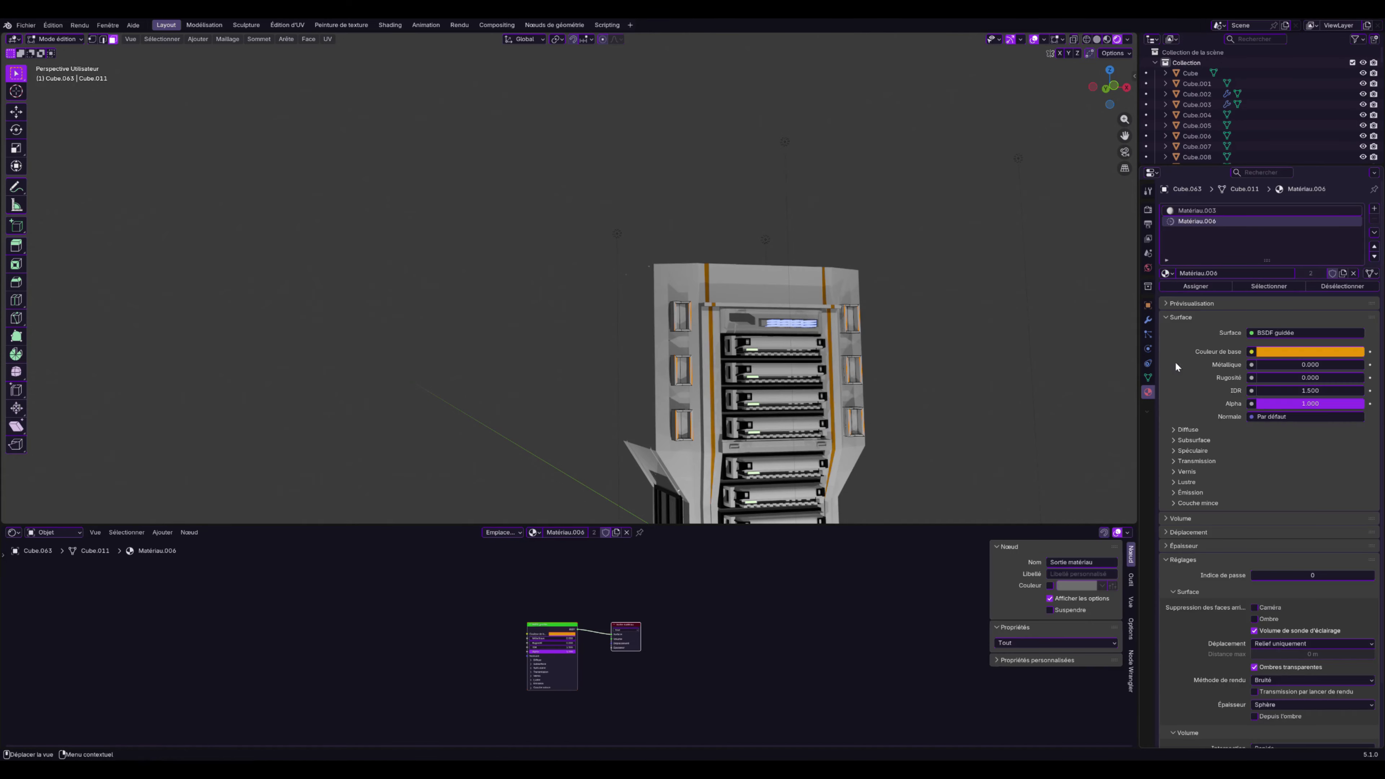
pyautogui.click(1202, 285)
pyautogui.press('Tab')
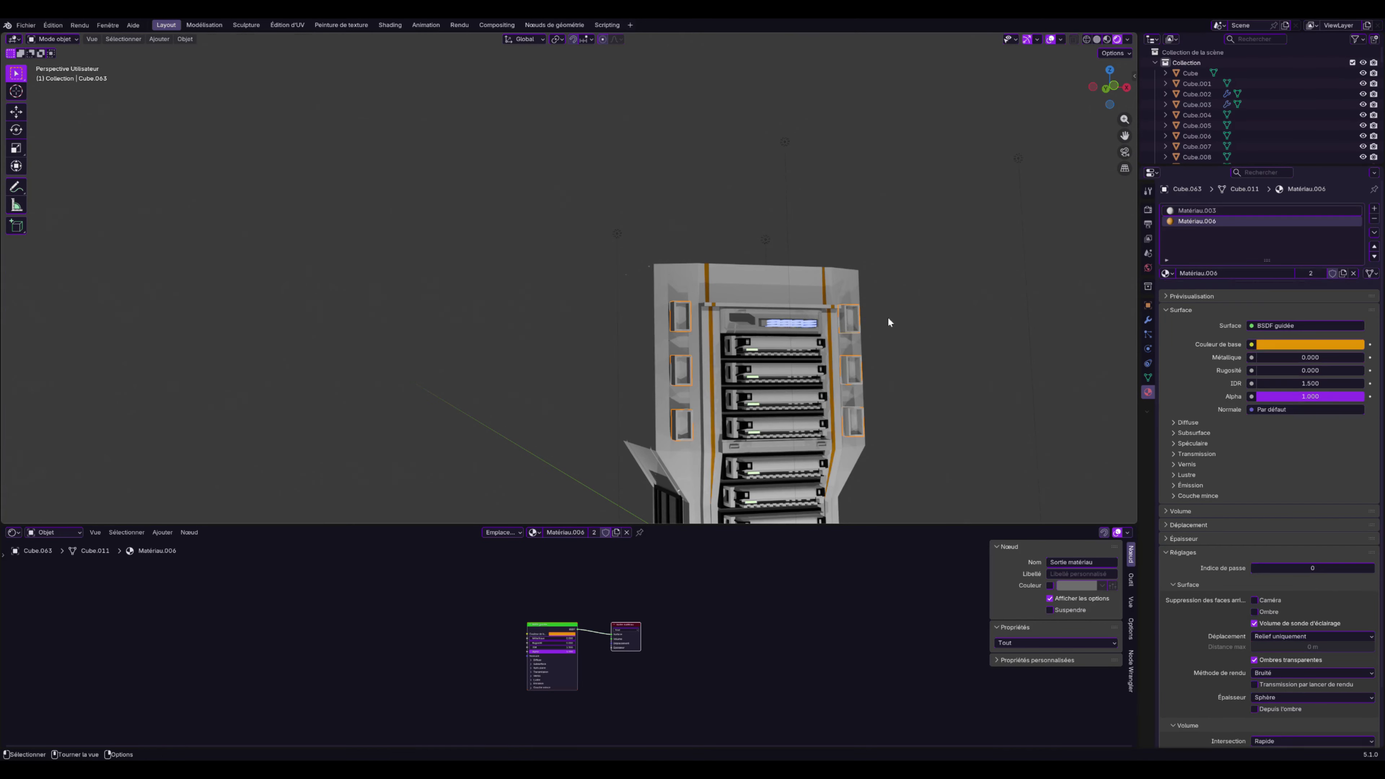
# Try to assign the Matériau.006 slot to the current face selection of Cube.063
pyautogui.press('Tab')
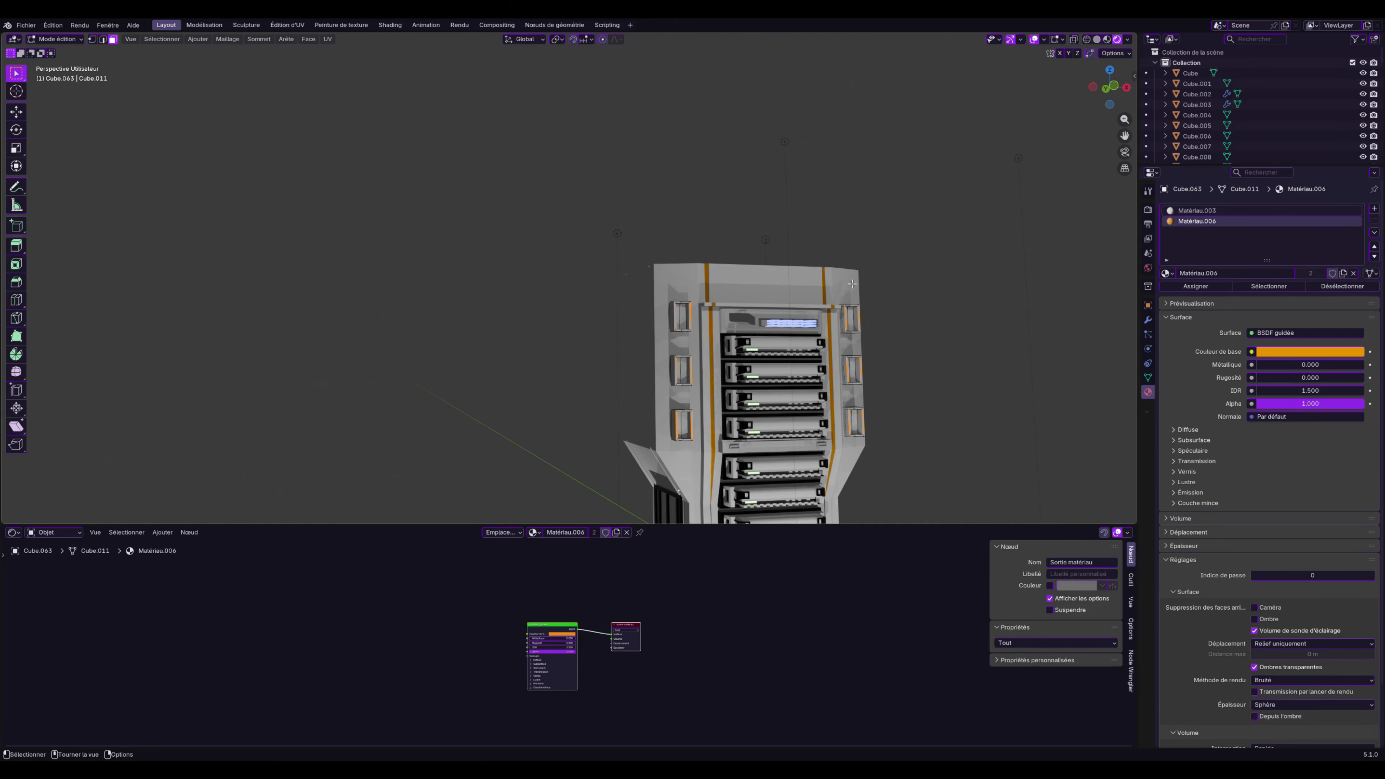
pyautogui.press('Tab')
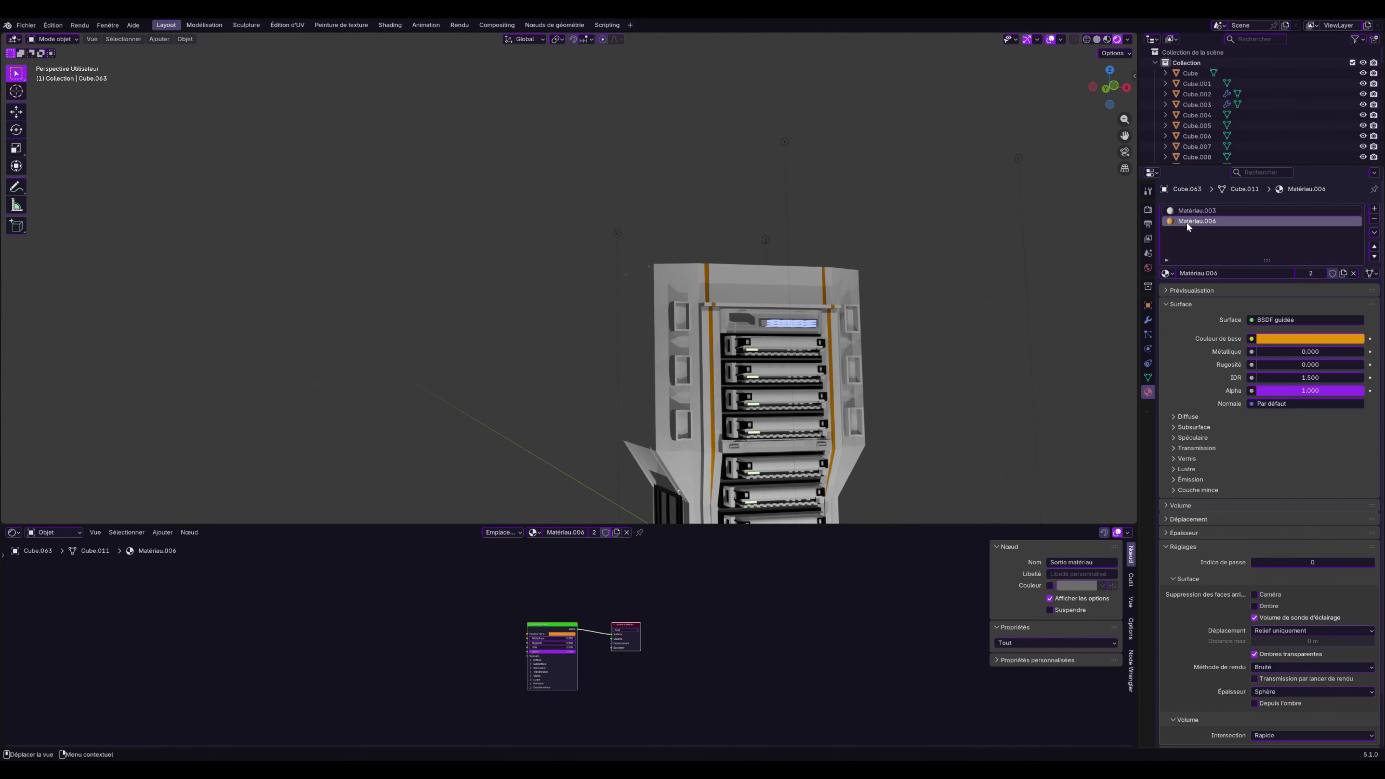
pyautogui.click(1184, 212)
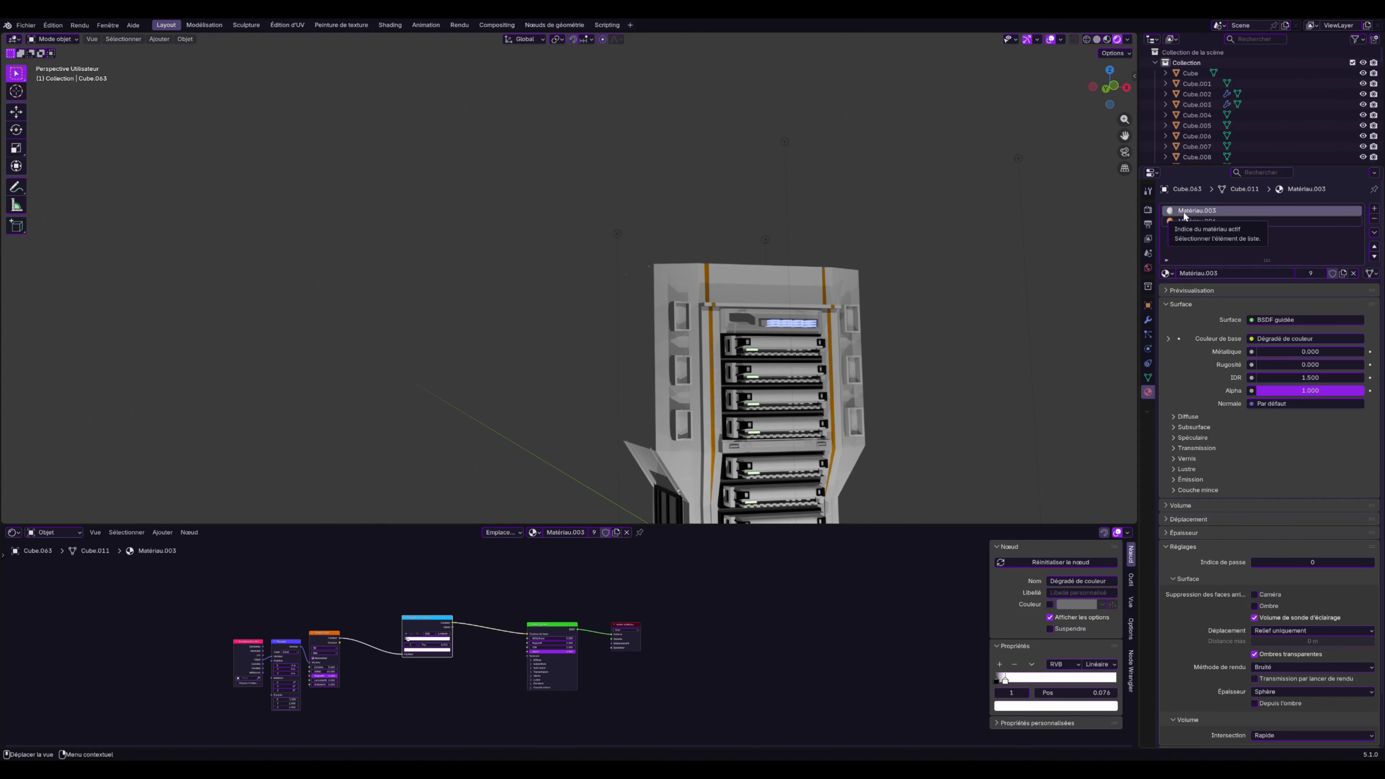
pyautogui.press('Tab')
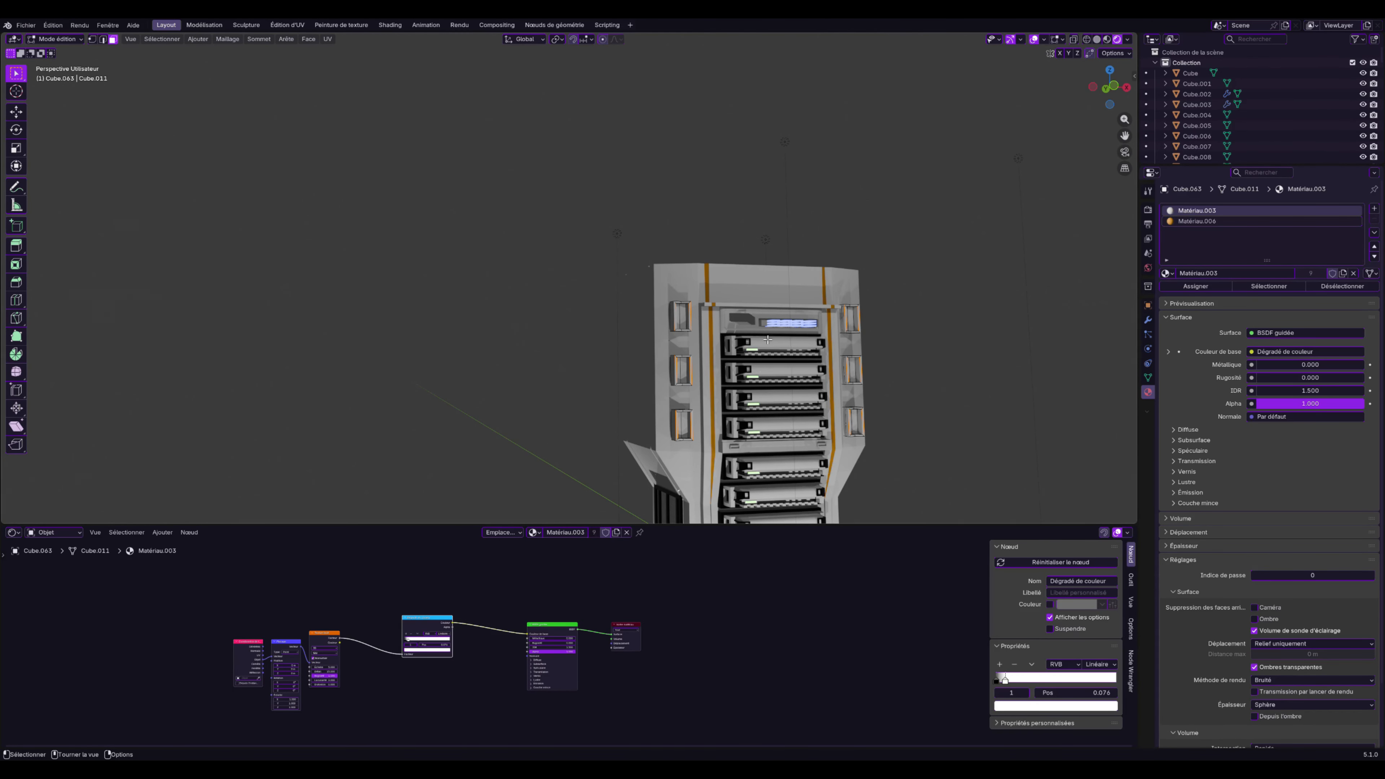
pyautogui.moveTo(767, 340); pyautogui.dragTo(788, 337, button='middle')
pyautogui.click(1174, 221)
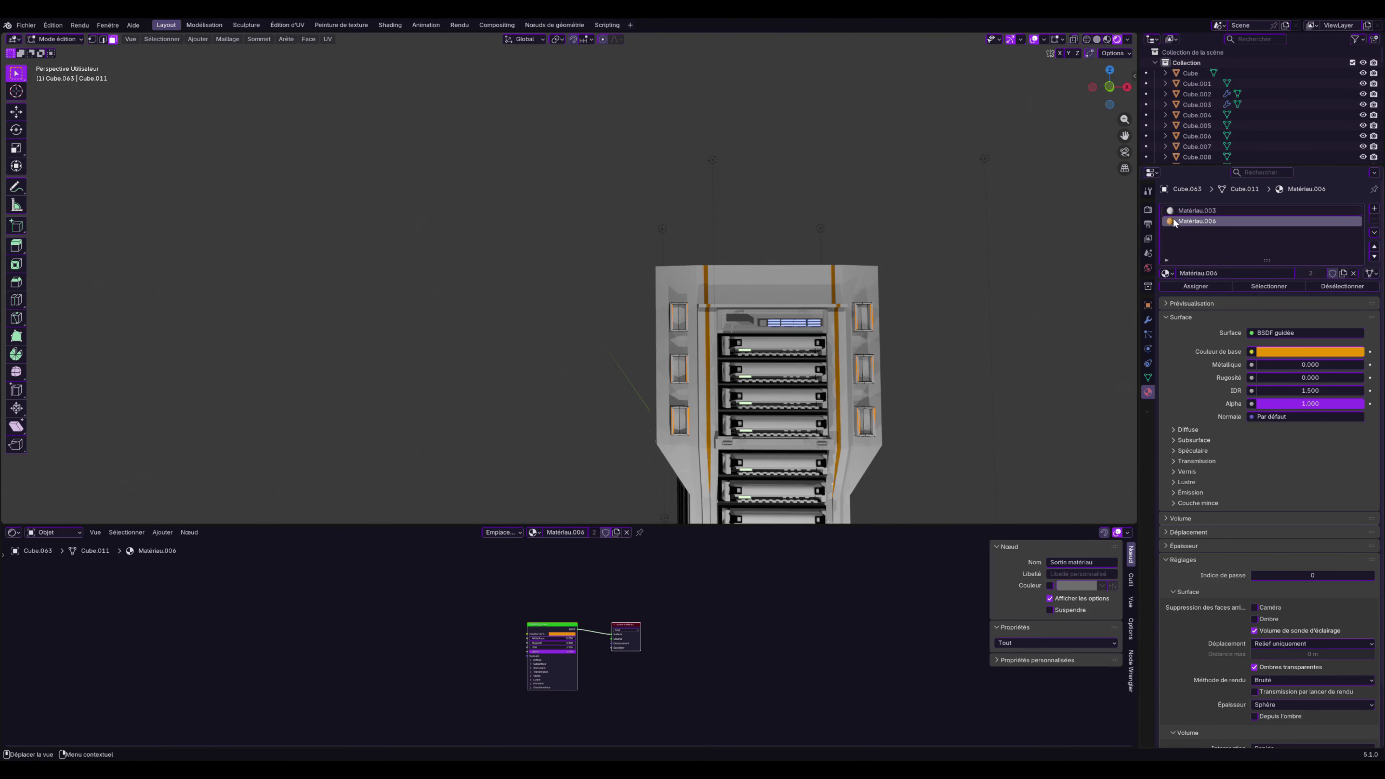
pyautogui.click(1186, 286)
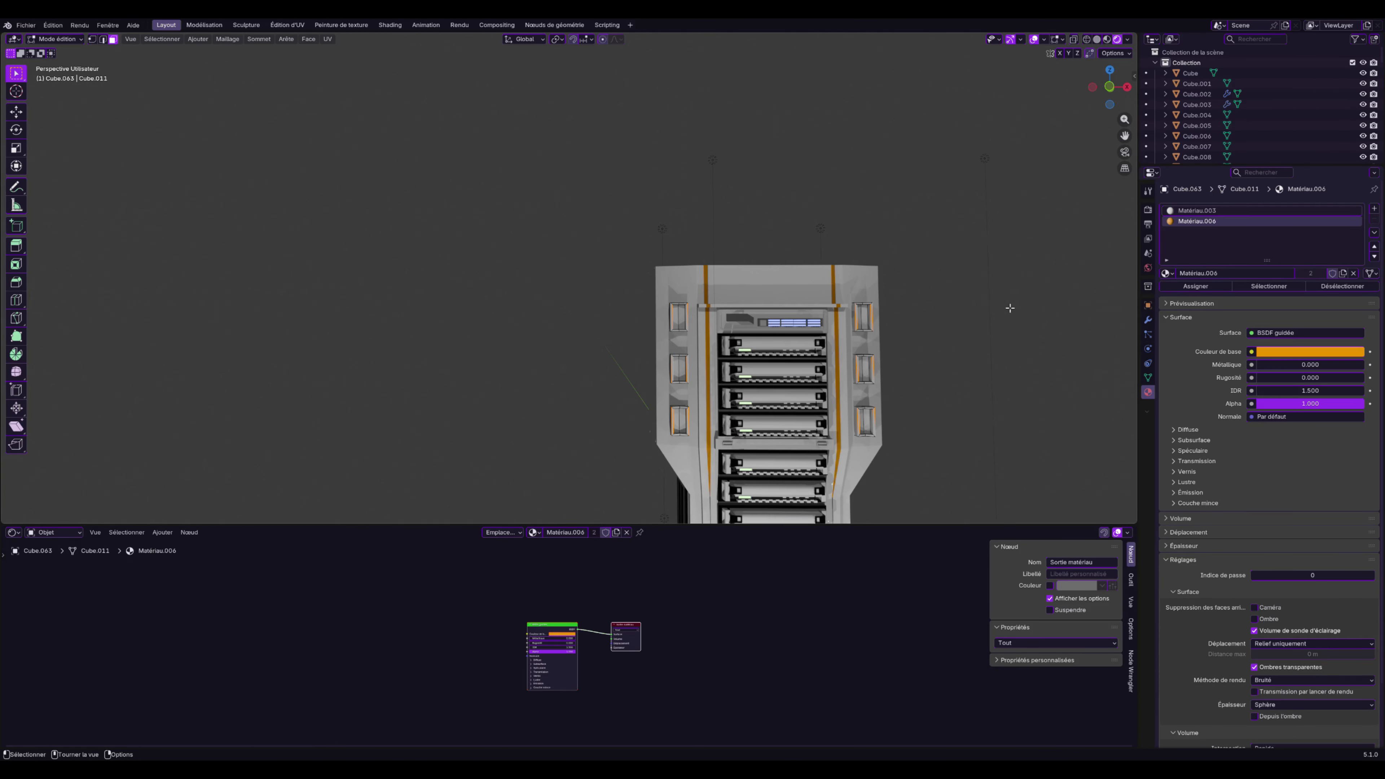
# Assign the orange Matériau.006 to the two vertical side faces of each of the six front side panels Cube.063
pyautogui.moveTo(1010, 308); pyautogui.dragTo(537, 198, button='middle')
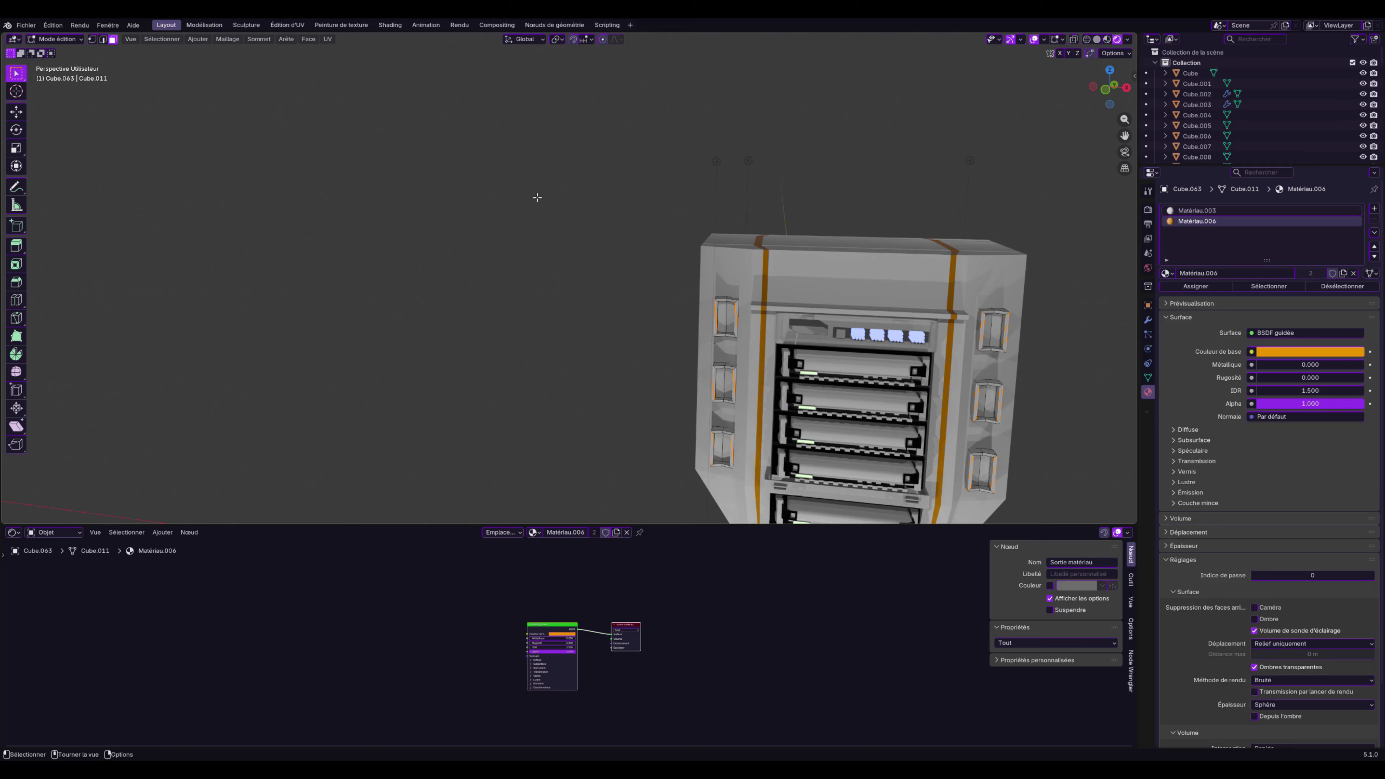
pyautogui.click(721, 322)
pyautogui.keyDown('shift'); pyautogui.click(738, 321); pyautogui.keyUp('shift')
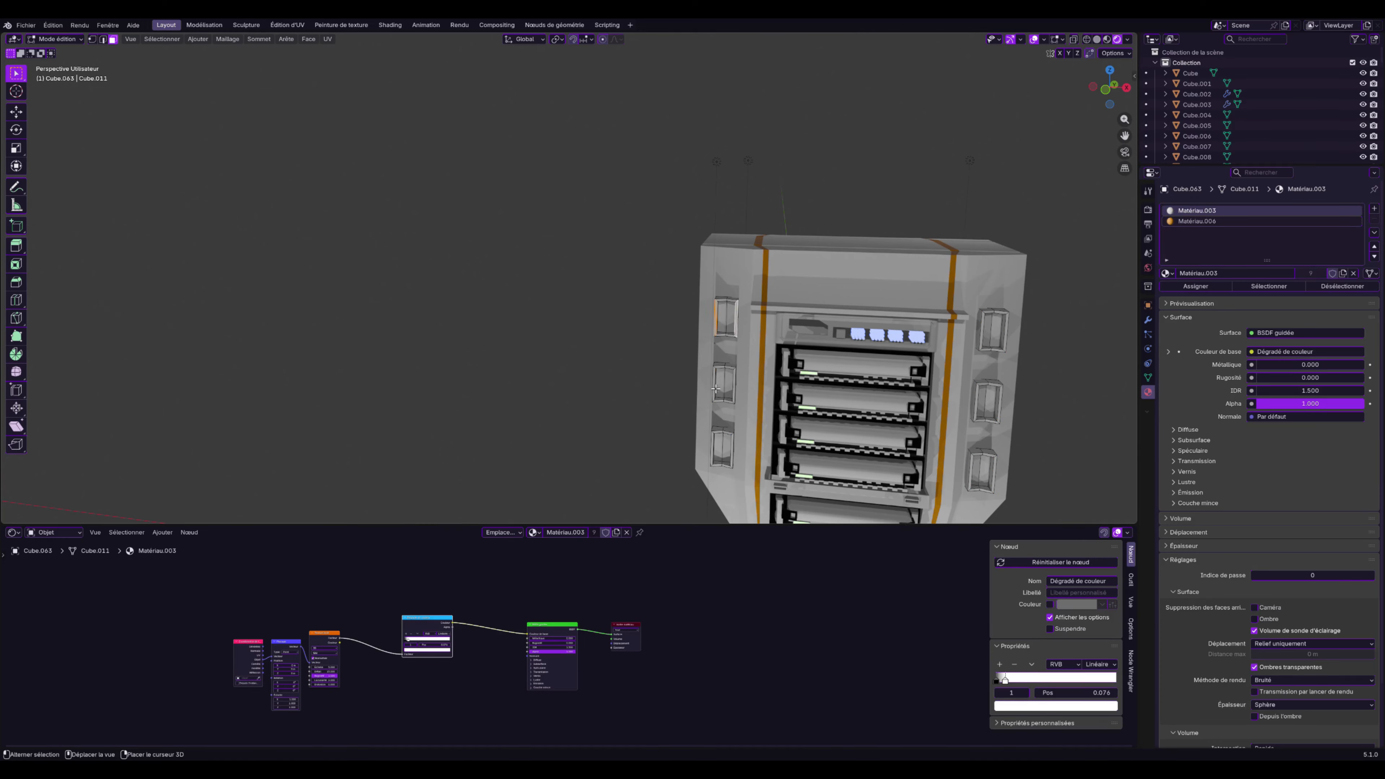
pyautogui.keyDown('shift'); pyautogui.click(717, 391); pyautogui.keyUp('shift')
pyautogui.keyDown('shift'); pyautogui.click(737, 395); pyautogui.keyUp('shift')
pyautogui.keyDown('shift'); pyautogui.click(716, 448); pyautogui.keyUp('shift')
pyautogui.keyDown('shift'); pyautogui.click(736, 454); pyautogui.keyUp('shift')
pyautogui.keyDown('shift'); pyautogui.click(985, 338); pyautogui.keyUp('shift')
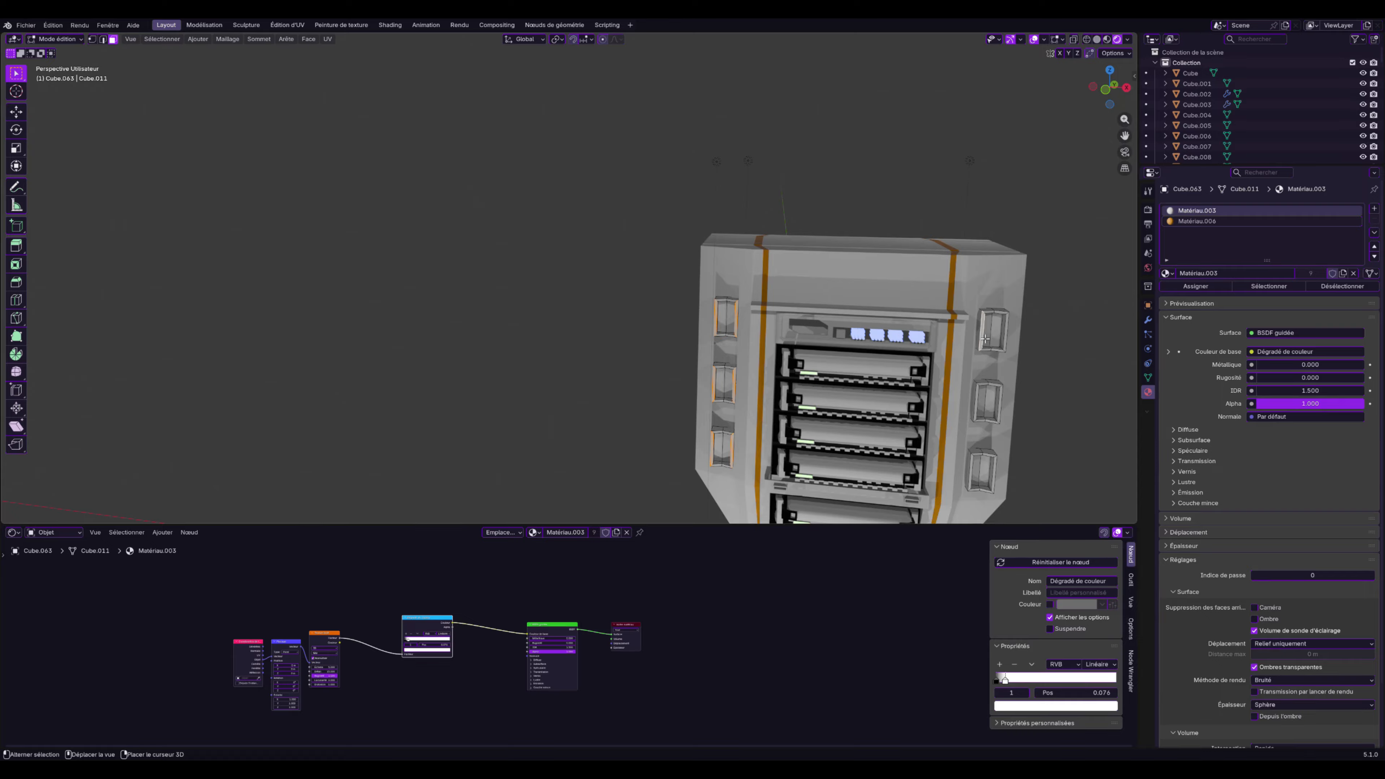
pyautogui.keyDown('shift'); pyautogui.click(1007, 345); pyautogui.keyUp('shift')
pyautogui.keyDown('shift'); pyautogui.click(1003, 399); pyautogui.keyUp('shift')
pyautogui.keyDown('shift'); pyautogui.click(980, 409); pyautogui.keyUp('shift')
pyautogui.keyDown('shift'); pyautogui.click(975, 469); pyautogui.keyUp('shift')
pyautogui.keyDown('shift'); pyautogui.click(996, 474); pyautogui.keyUp('shift')
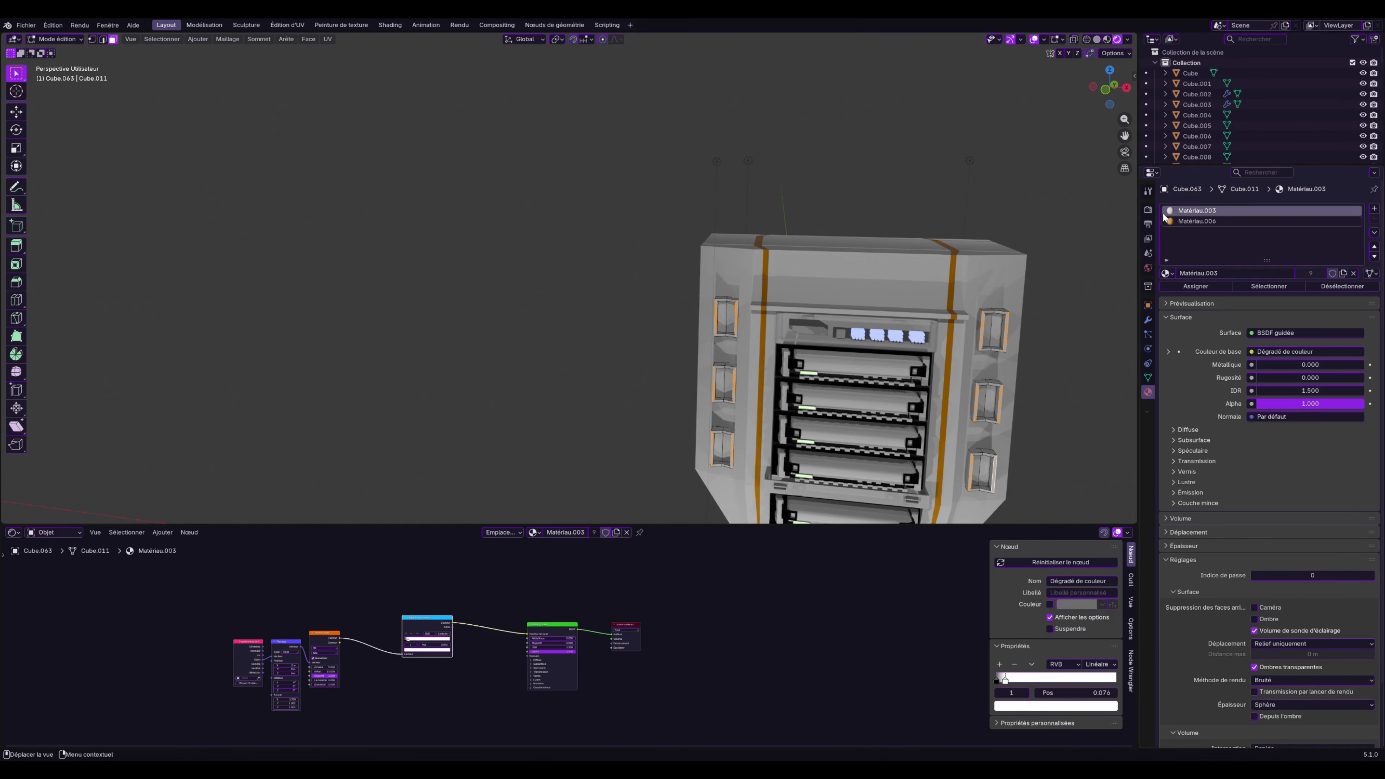
pyautogui.click(1196, 221)
pyautogui.click(1194, 286)
pyautogui.press('Tab')
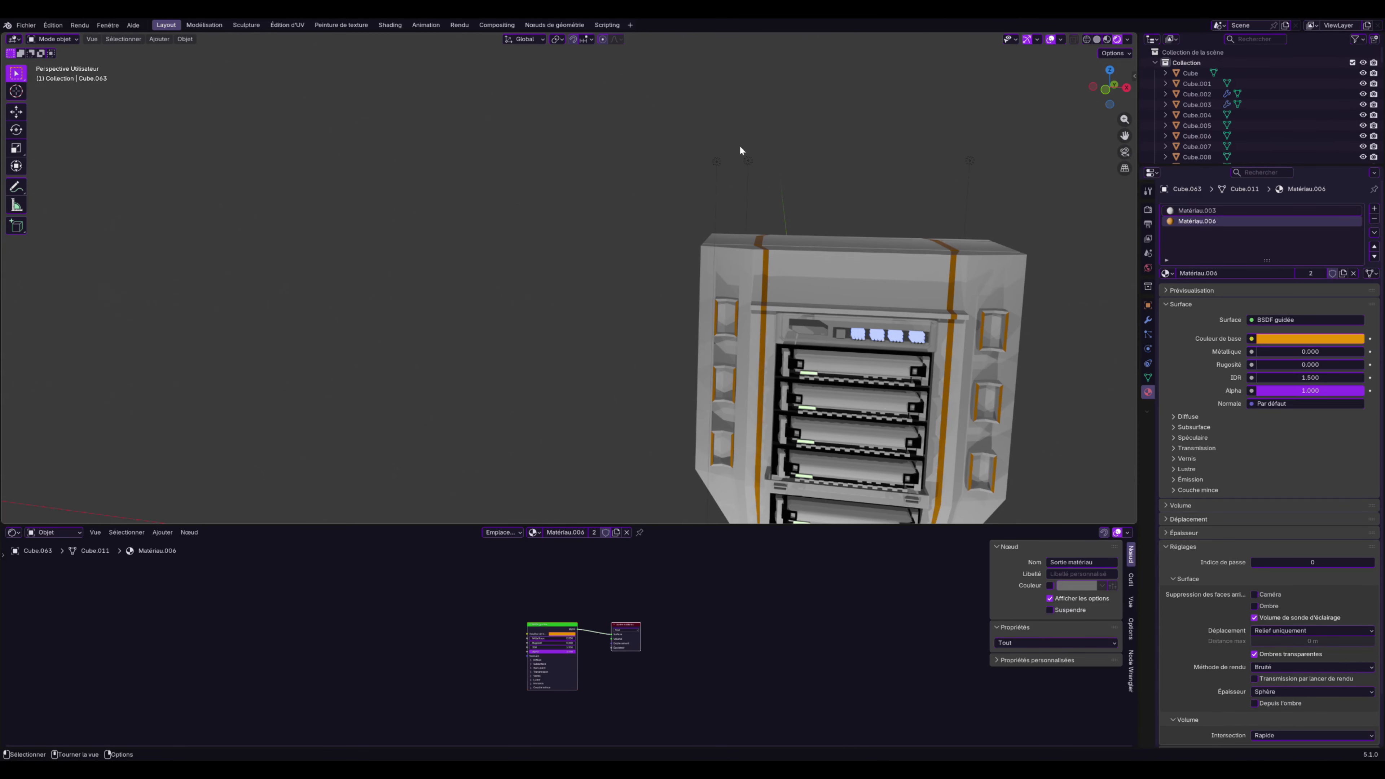
# Undo the orange assignment on the side faces of the front panels Cube.063 and return to Object Mode
pyautogui.scroll(-5, 740, 193)
pyautogui.moveTo(723, 206)
pyautogui.mouseDown(button='middle')
pyautogui.moveTo(758, 190)
pyautogui.moveTo(720, 202)
pyautogui.mouseUp(button='middle')
pyautogui.press('Tab')
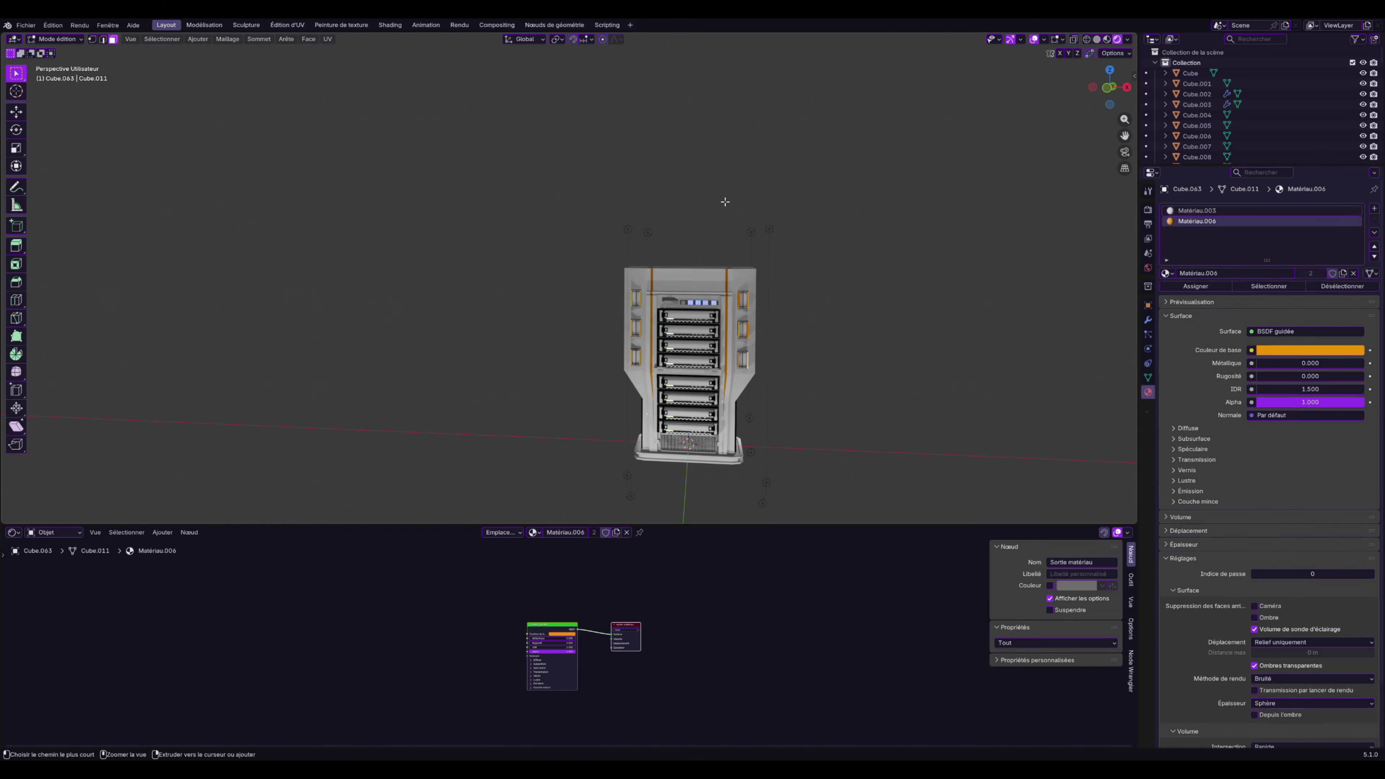
pyautogui.press('Tab')
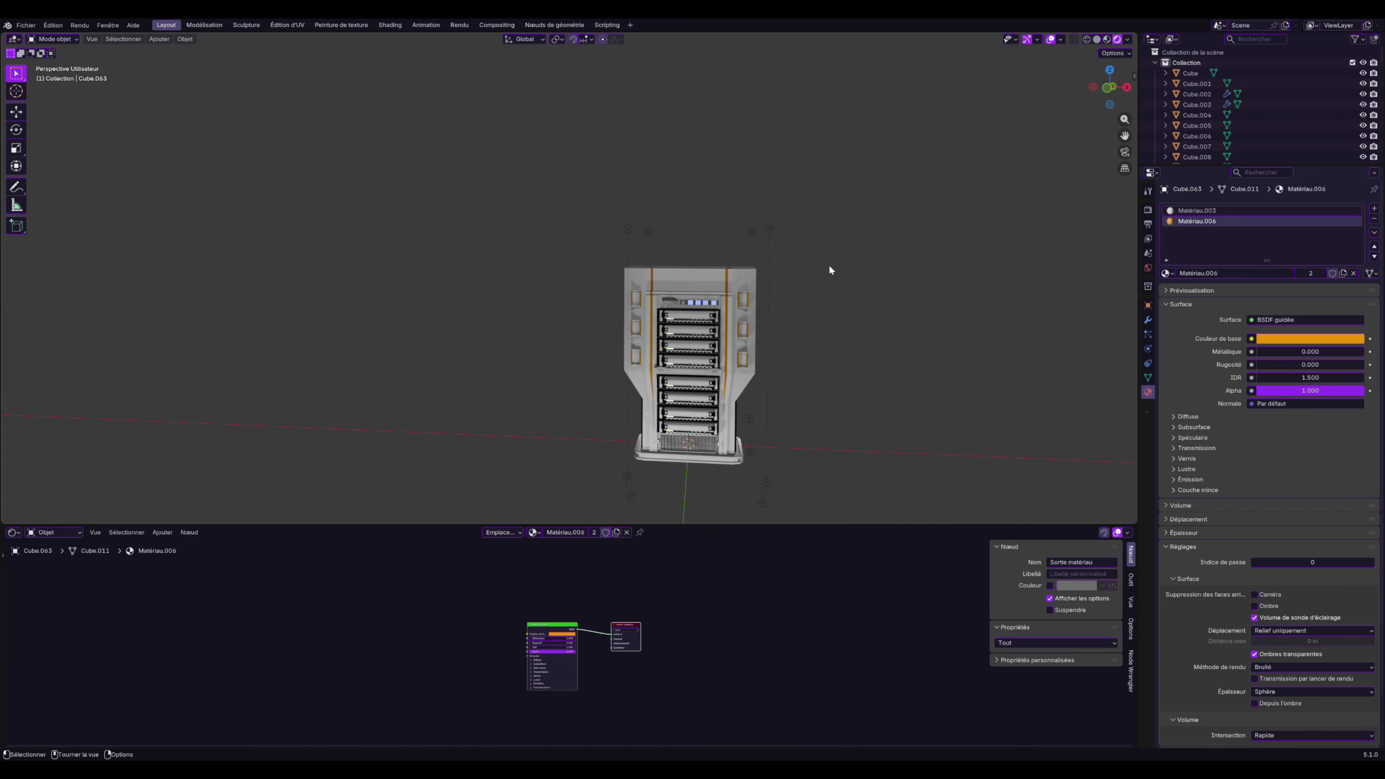
pyautogui.hotkey('ctrl', 'z')
pyautogui.hotkey('ctrl', 'z')
pyautogui.hotkey('ctrl', 'z')
pyautogui.hotkey('ctrl', 'z')
pyautogui.press('Tab')
# Add two horizontal loop cuts across the upper band of the body Cube and scale them apart along Z by about 1.811
pyautogui.moveTo(813, 343); pyautogui.dragTo(779, 347, button='middle')
pyautogui.scroll(3, 779, 347)
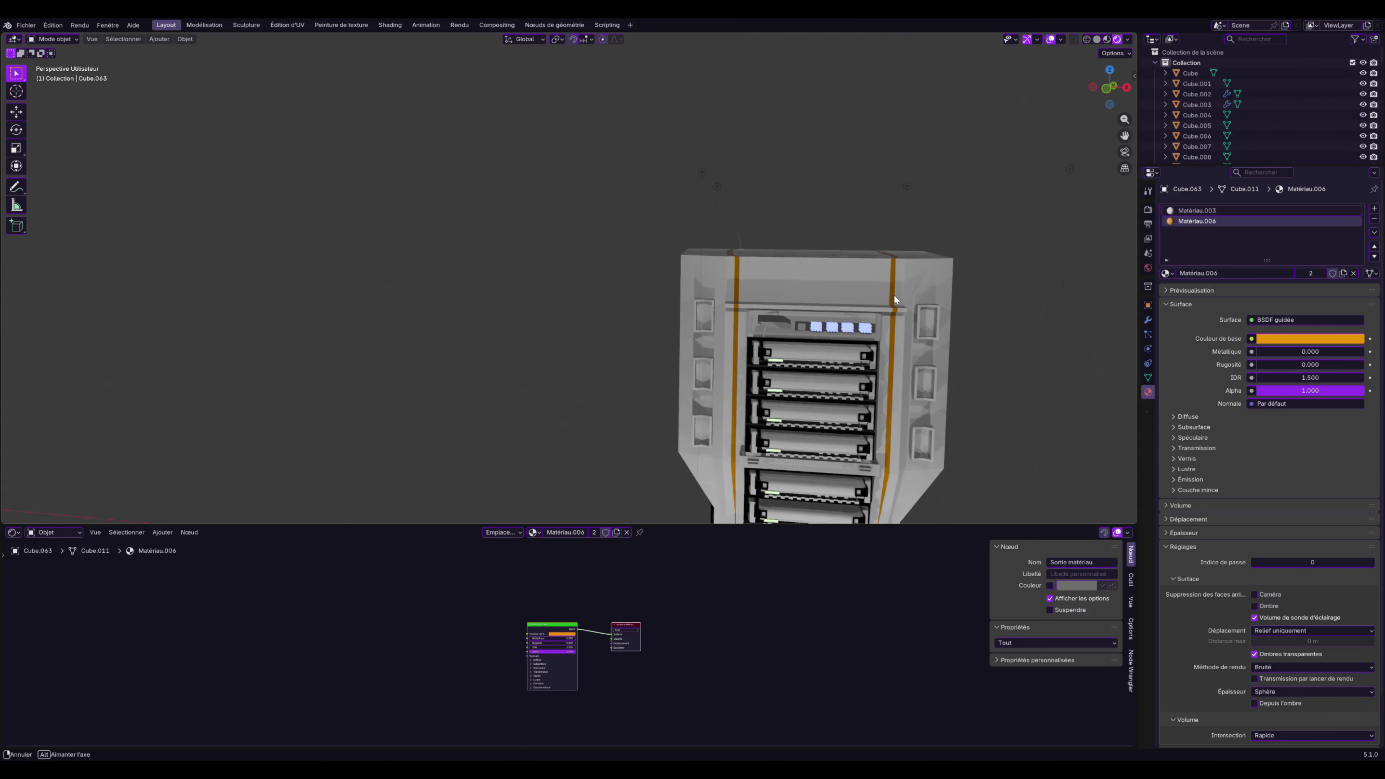
pyautogui.click(802, 278)
pyautogui.press('Tab')
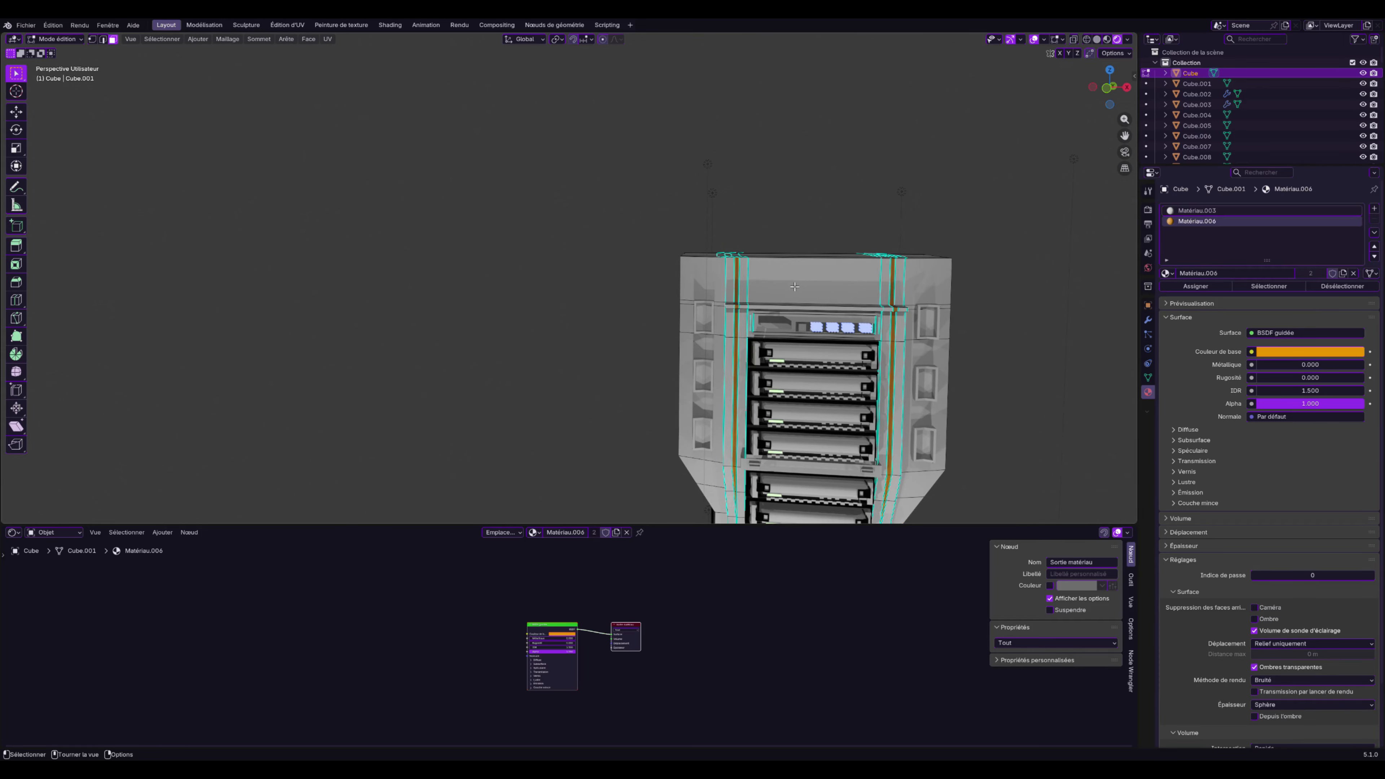
pyautogui.hotkey('ctrl', 'r')
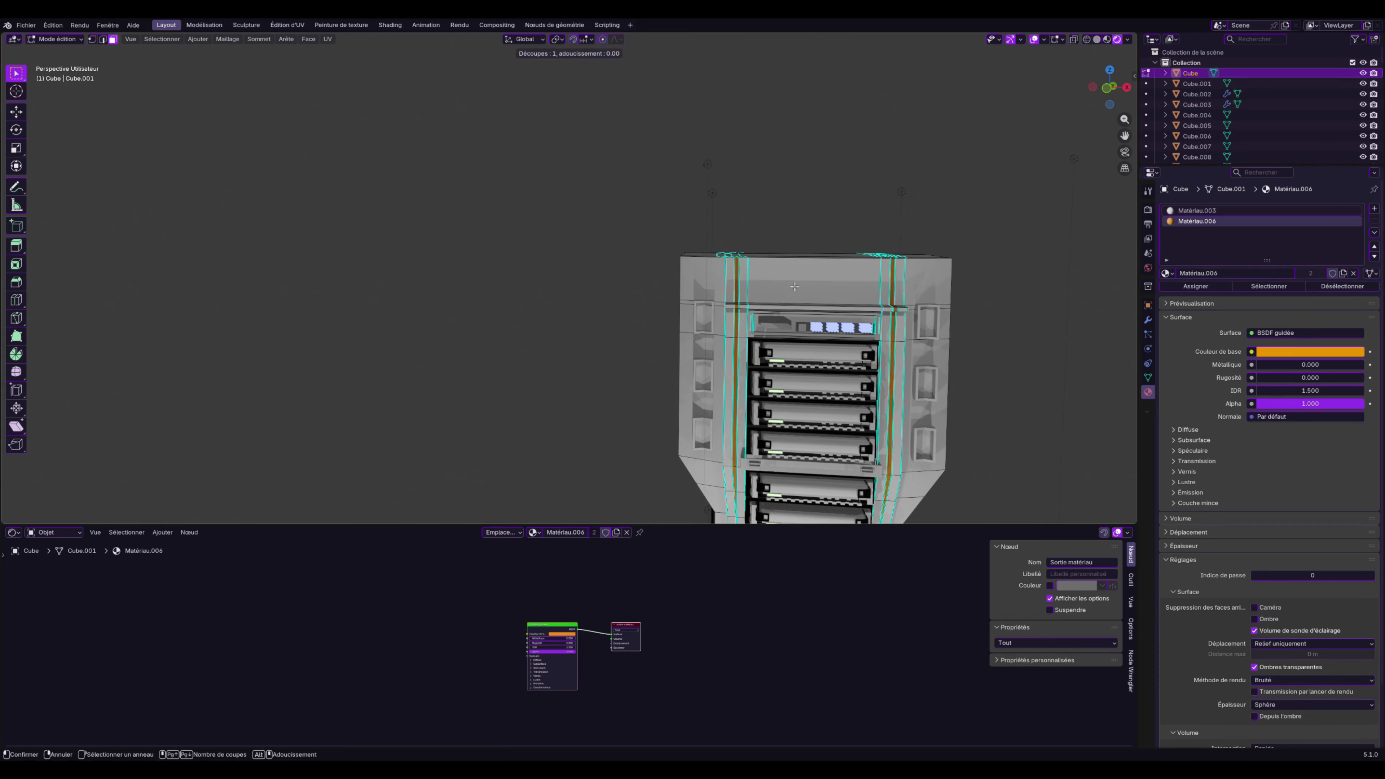
pyautogui.scroll(1, 690, 288)
pyautogui.click(690, 289)
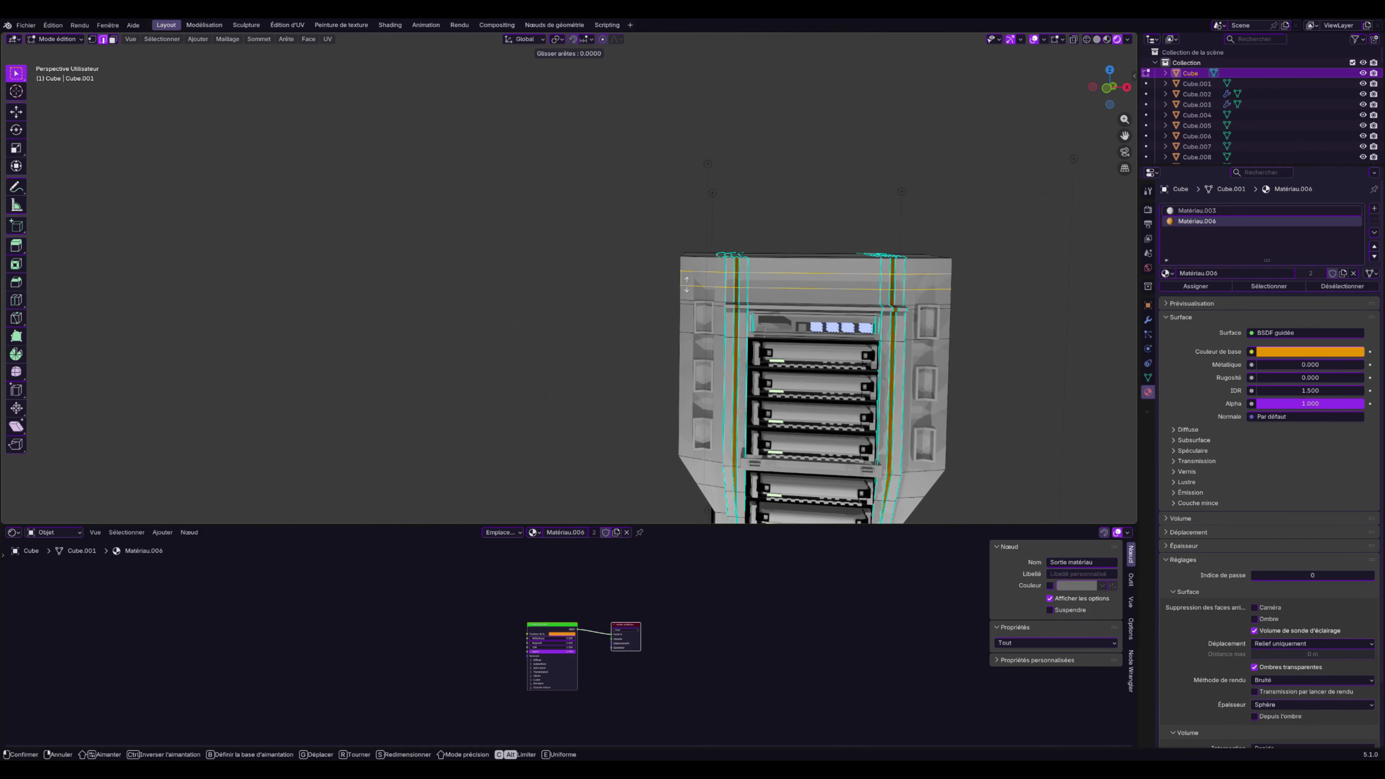
pyautogui.rightClick(690, 288)
pyautogui.press('s')
pyautogui.press('z')
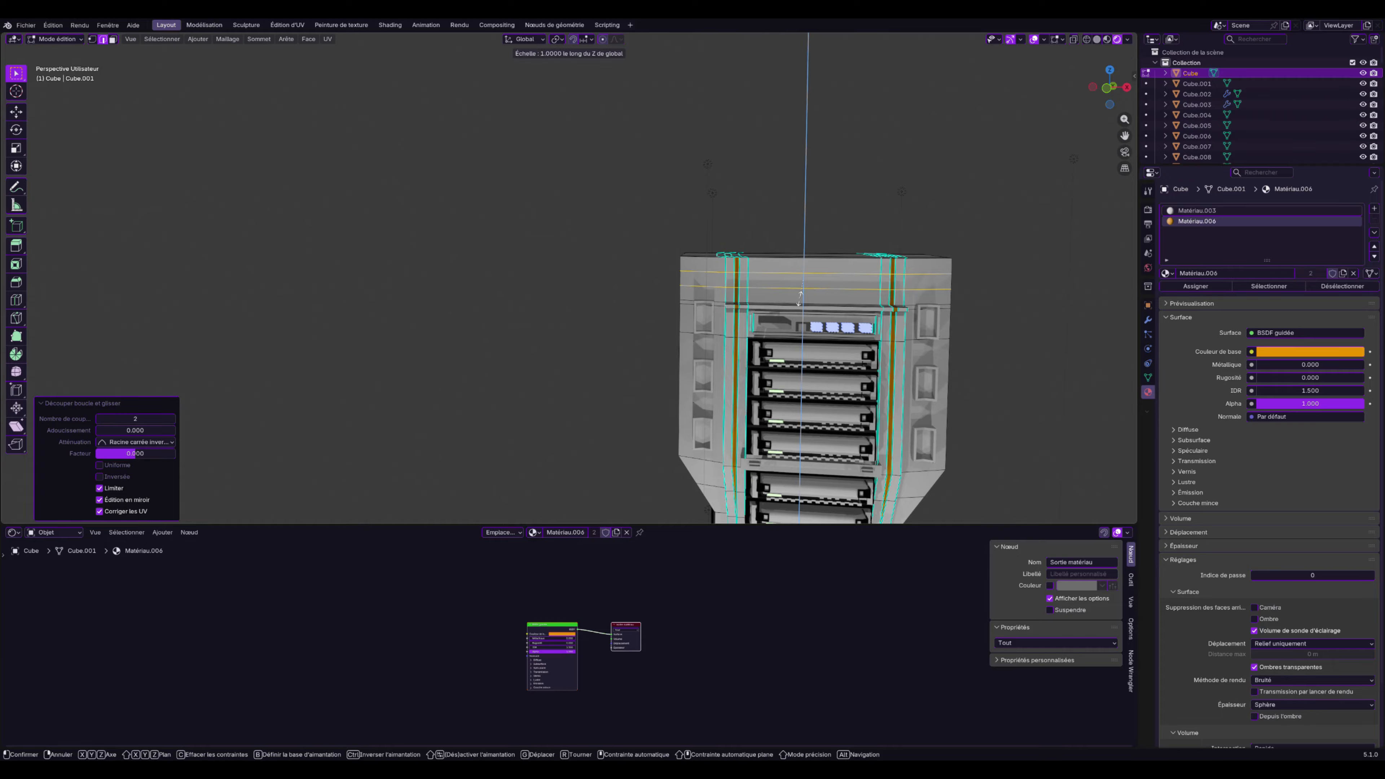
pyautogui.click(783, 302)
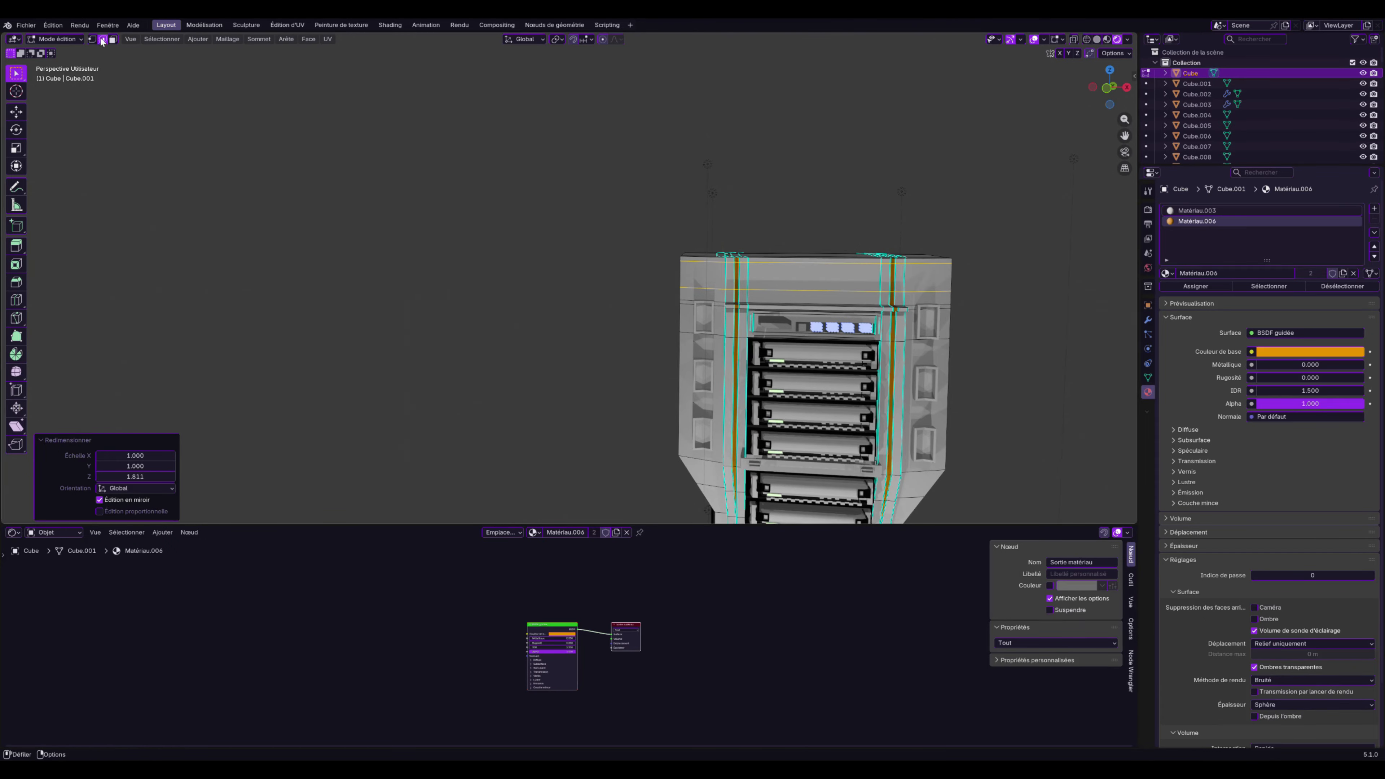
# Assign Matériau.003 to the two orange stripe segments between the new loop cuts on the front and return to Object Mode
pyautogui.press('3')
pyautogui.click(736, 282)
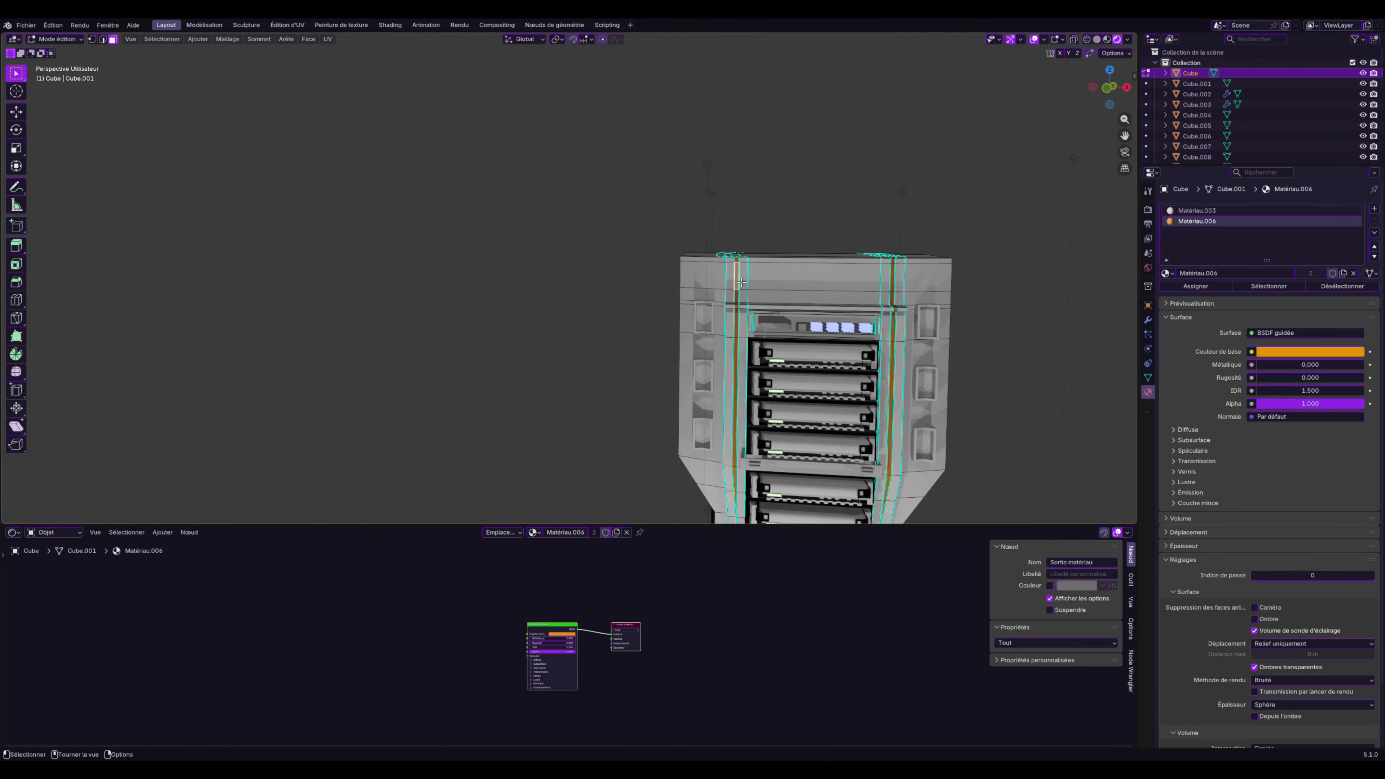
pyautogui.keyDown('shift'); pyautogui.click(894, 283); pyautogui.keyUp('shift')
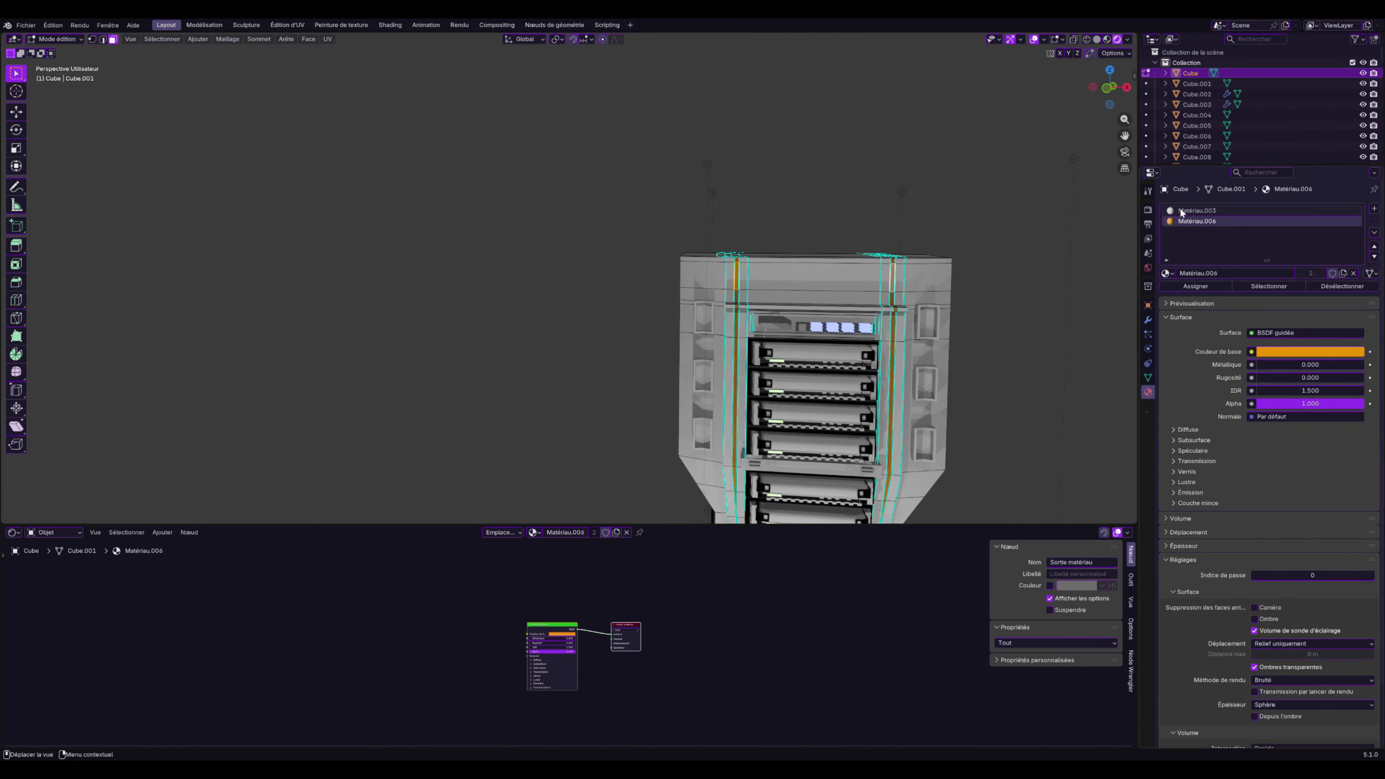
pyautogui.click(1191, 210)
pyautogui.click(1191, 285)
pyautogui.press('Tab')
pyautogui.scroll(-5, 790, 229)
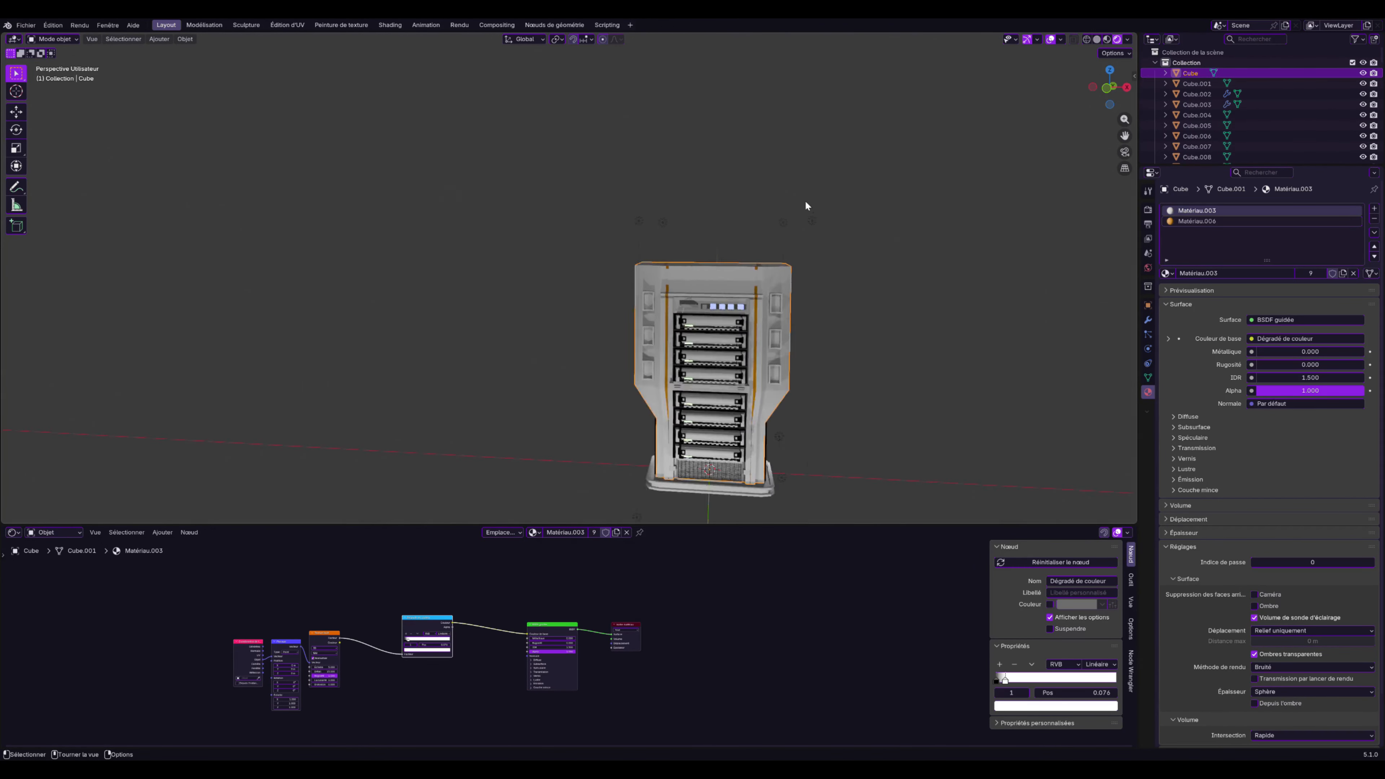
# Enter Edit Mode on the body Cube to work on the front orange stripes
pyautogui.moveTo(804, 200); pyautogui.dragTo(780, 241, button='middle')
pyautogui.scroll(5, 779, 241)
pyautogui.press('Tab')
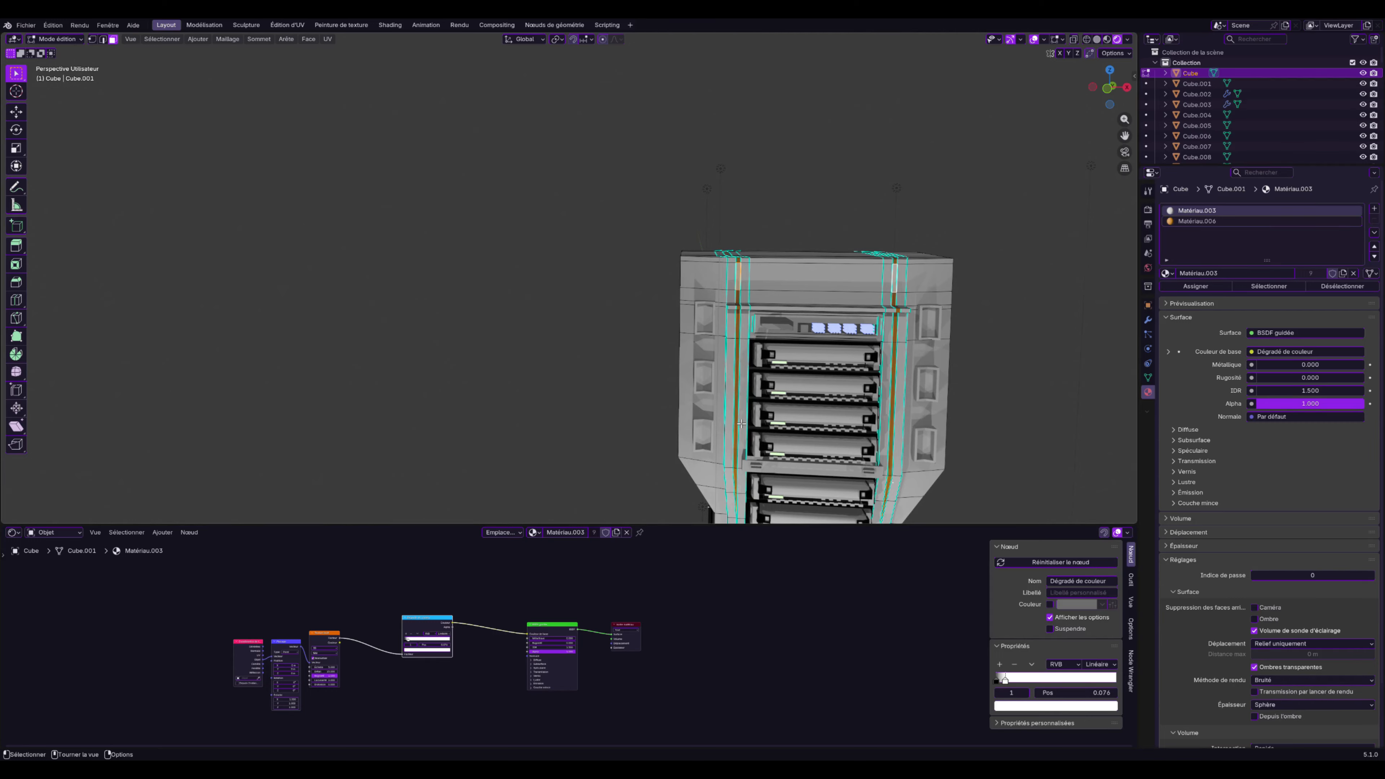
pyautogui.hotkey('ctrl', 'r')
pyautogui.scroll(1, 740, 423)
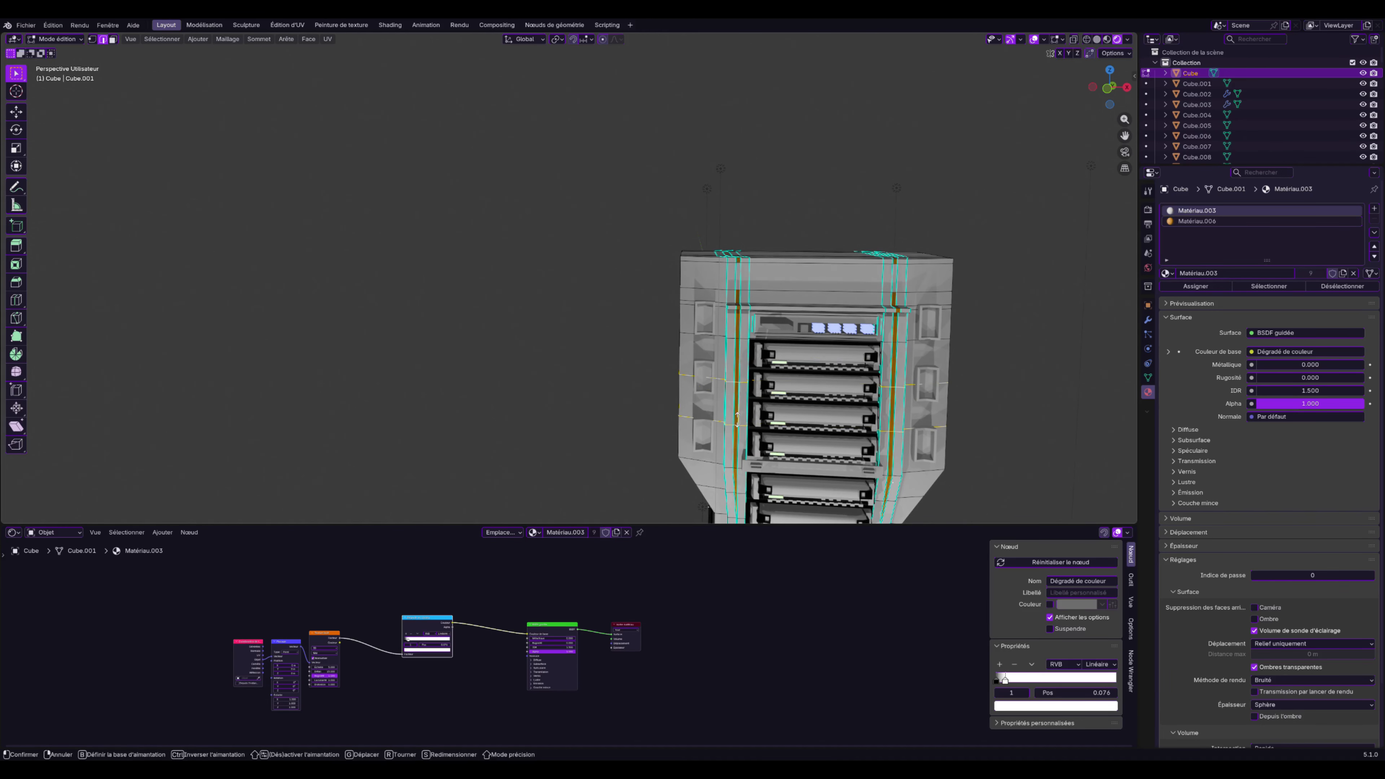
pyautogui.click(740, 424)
pyautogui.rightClick(740, 423)
pyautogui.hotkey('ctrl', 'z')
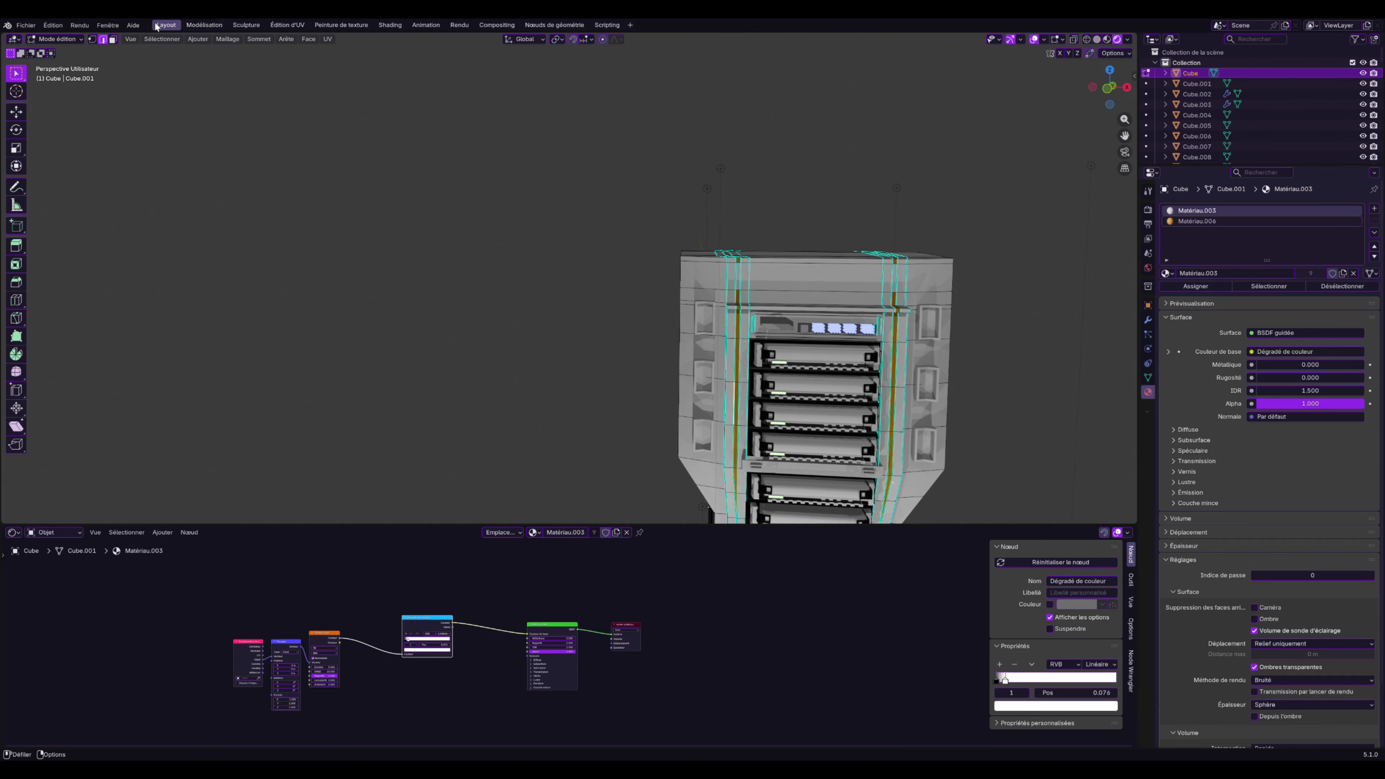
# Assign Matériau.003 to the middle segment of both vertical orange stripes on the front of the body Cube and return to Object Mode
pyautogui.press('3')
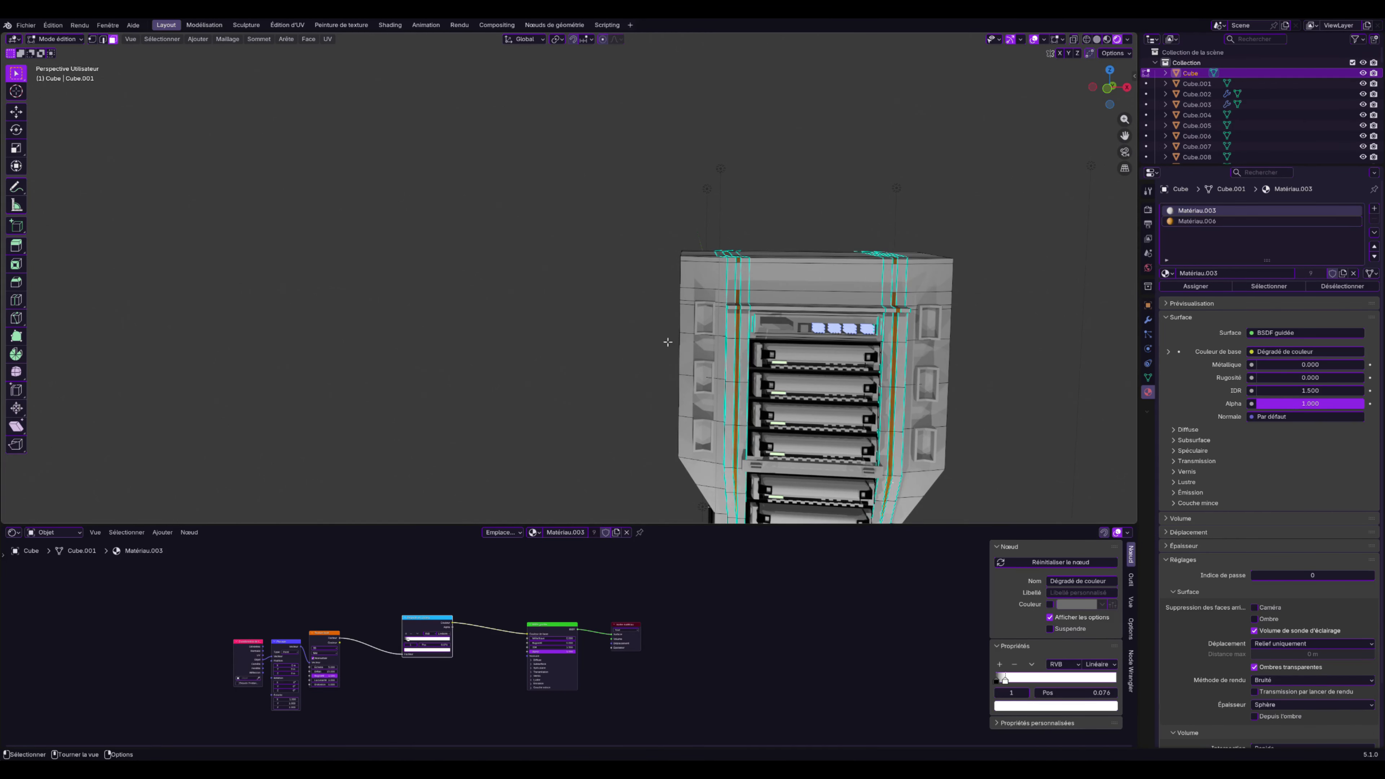
pyautogui.click(738, 404)
pyautogui.keyDown('shift'); pyautogui.click(896, 409); pyautogui.keyUp('shift')
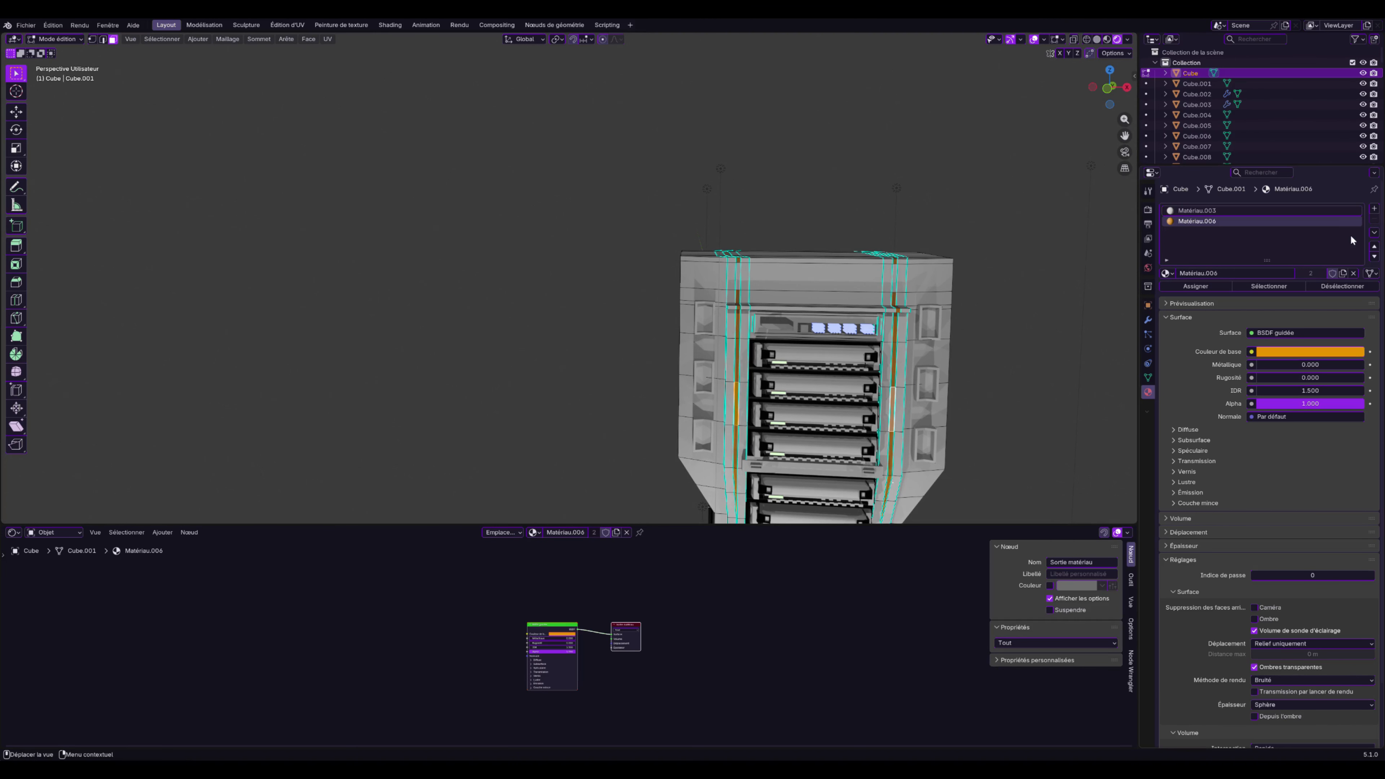
pyautogui.click(1188, 211)
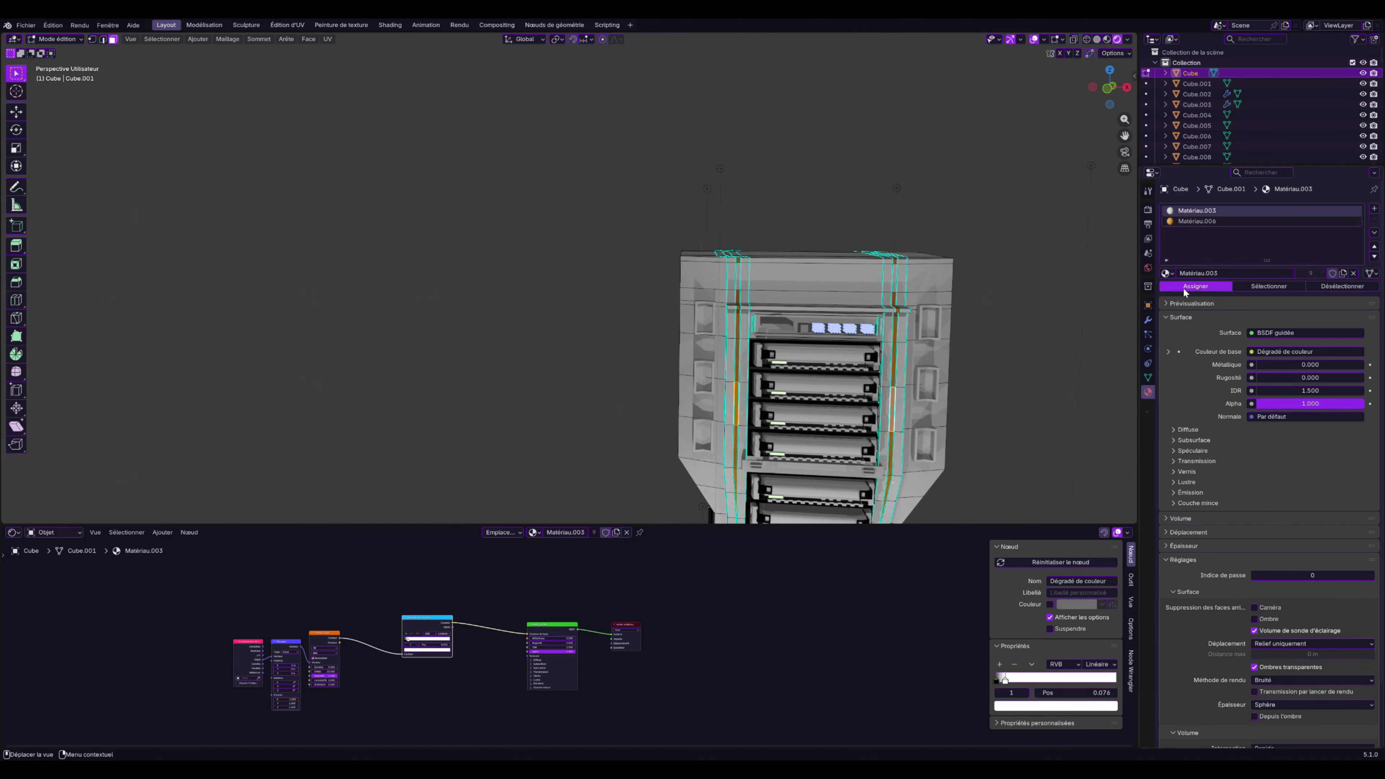
pyautogui.press('Tab')
pyautogui.scroll(-5, 1006, 263)
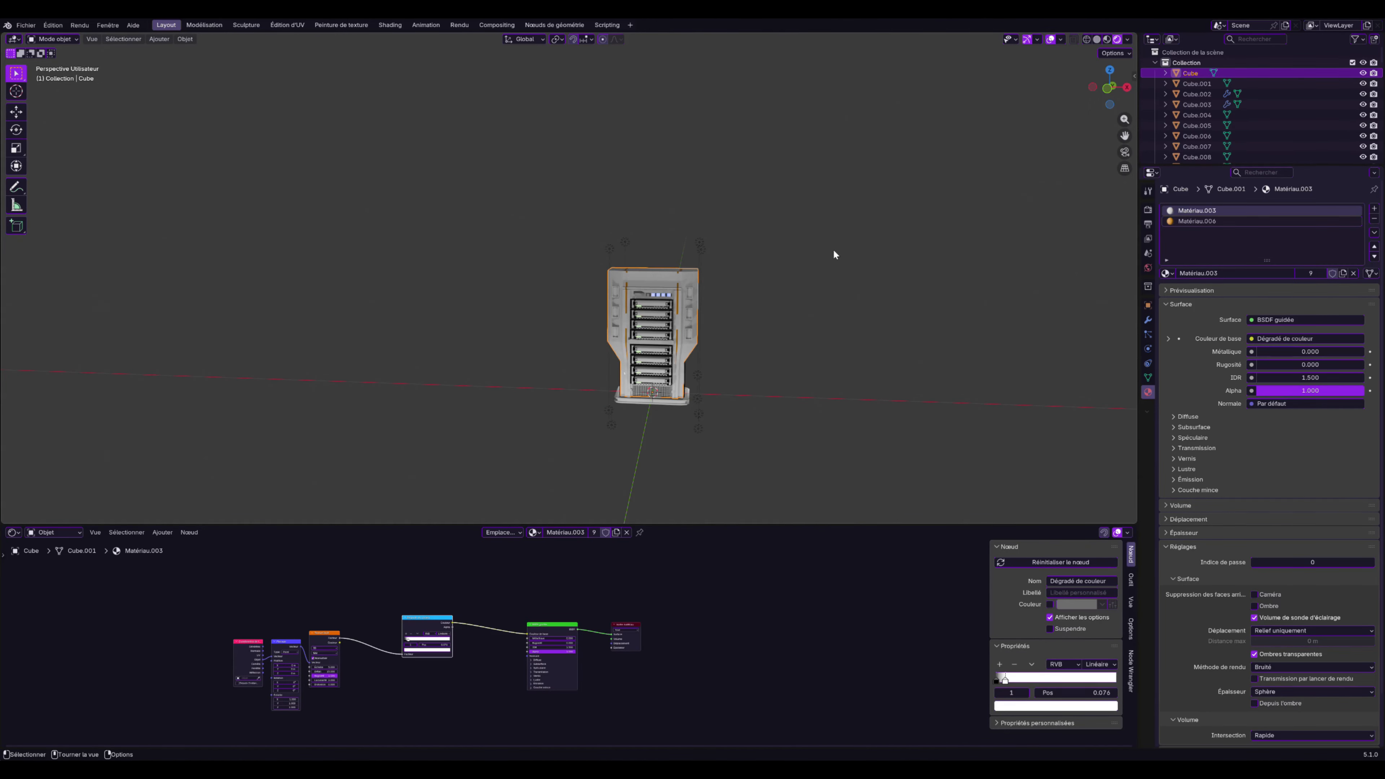
# Deselect the body, switch the render engine to Cycles and save the file
pyautogui.click(825, 282)
pyautogui.moveTo(824, 283)
pyautogui.mouseDown(button='middle')
pyautogui.moveTo(842, 258)
pyautogui.moveTo(878, 259)
pyautogui.moveTo(795, 273)
pyautogui.moveTo(872, 278)
pyautogui.moveTo(851, 273)
pyautogui.mouseUp(button='middle')
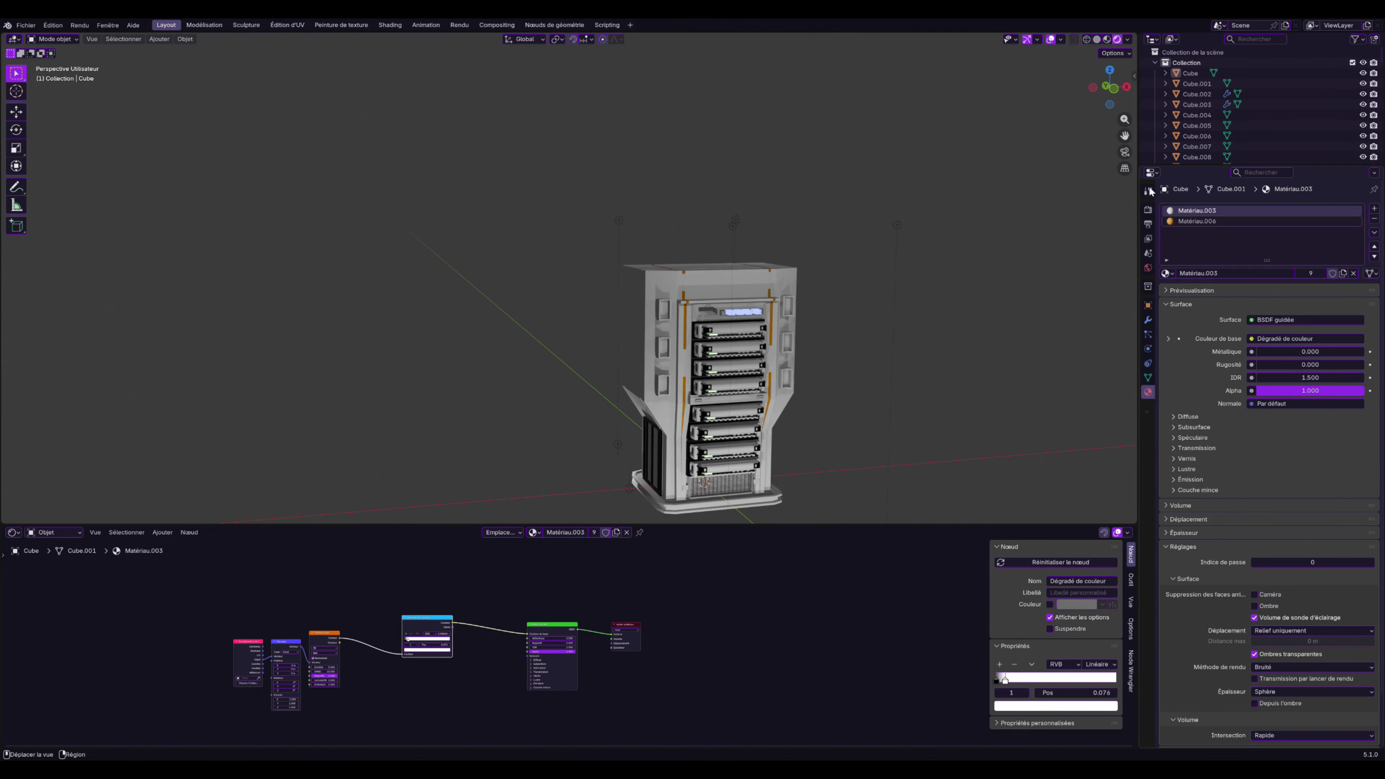
pyautogui.click(1147, 210)
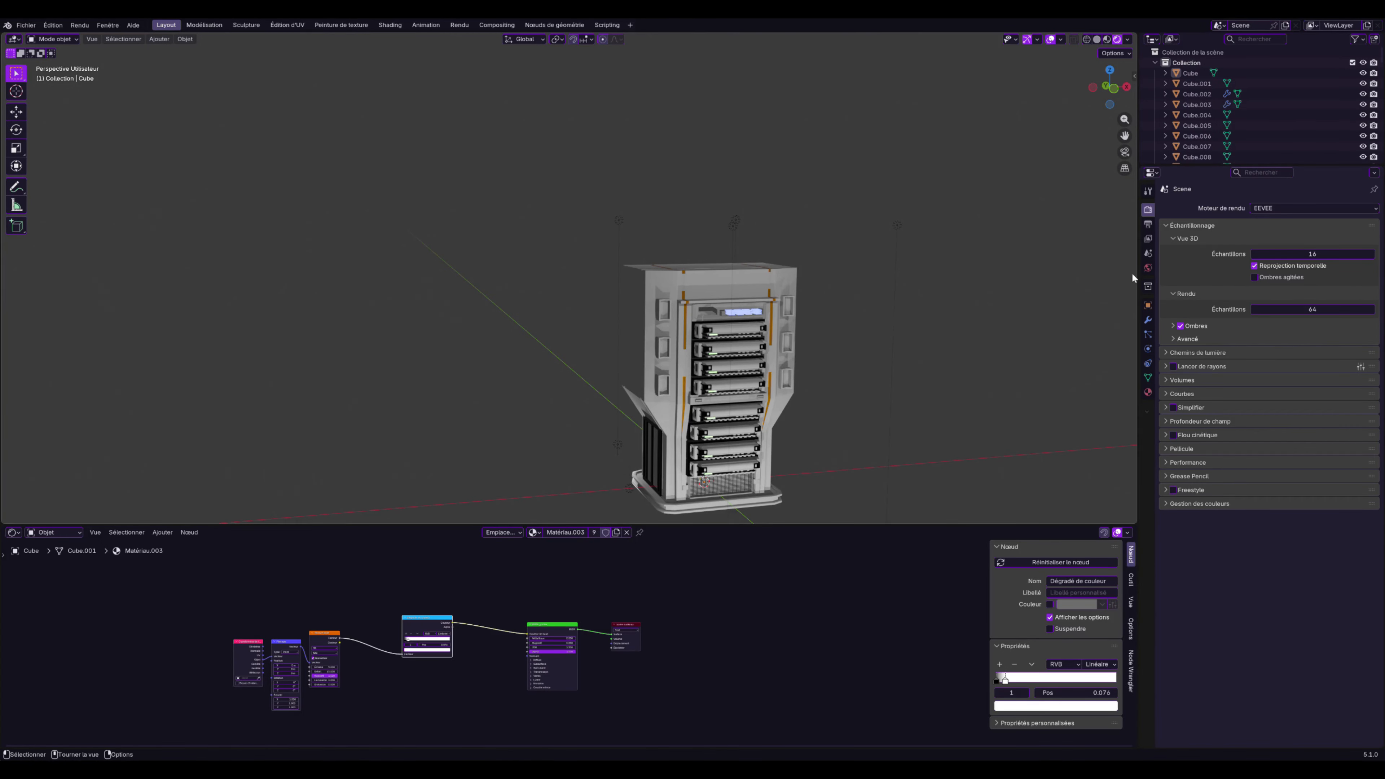
pyautogui.click(1277, 206)
pyautogui.click(1271, 234)
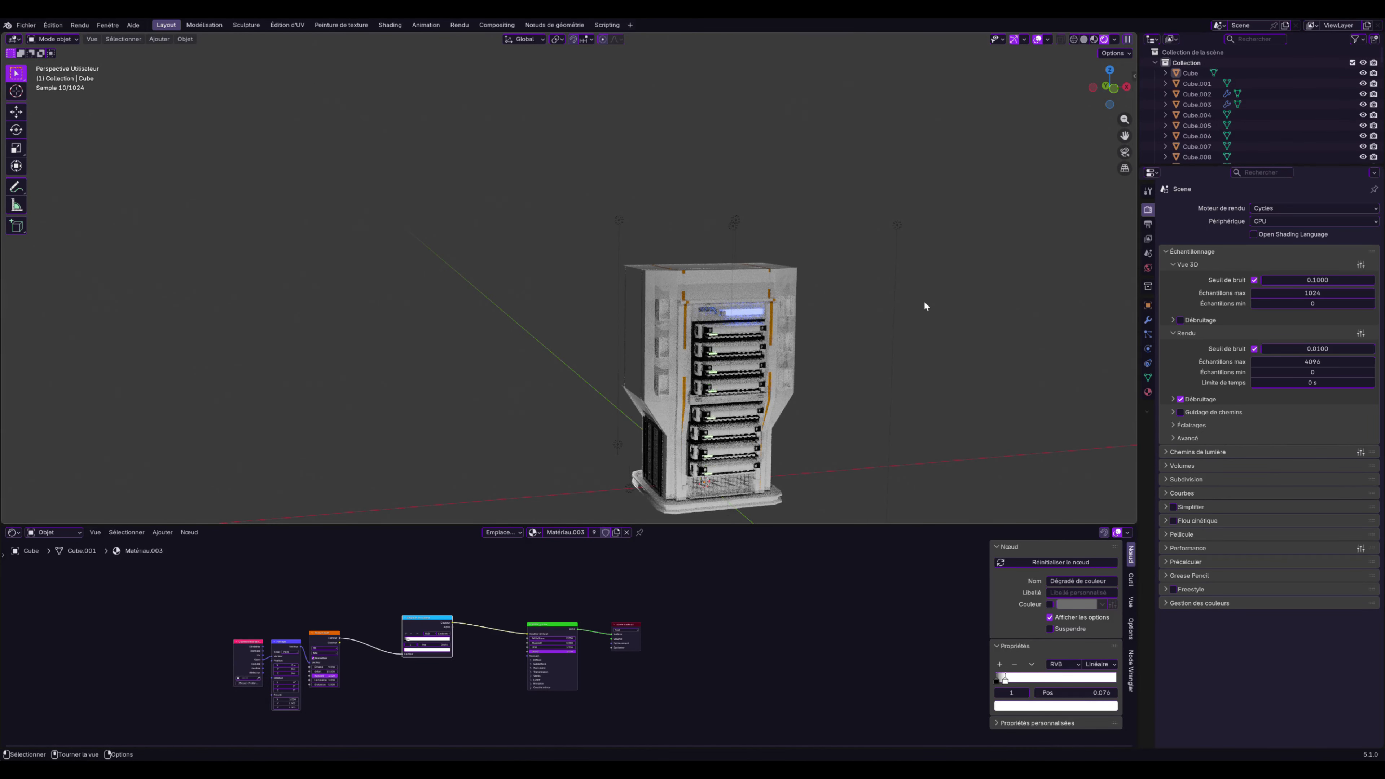
pyautogui.moveTo(866, 324); pyautogui.dragTo(830, 323, button='middle')
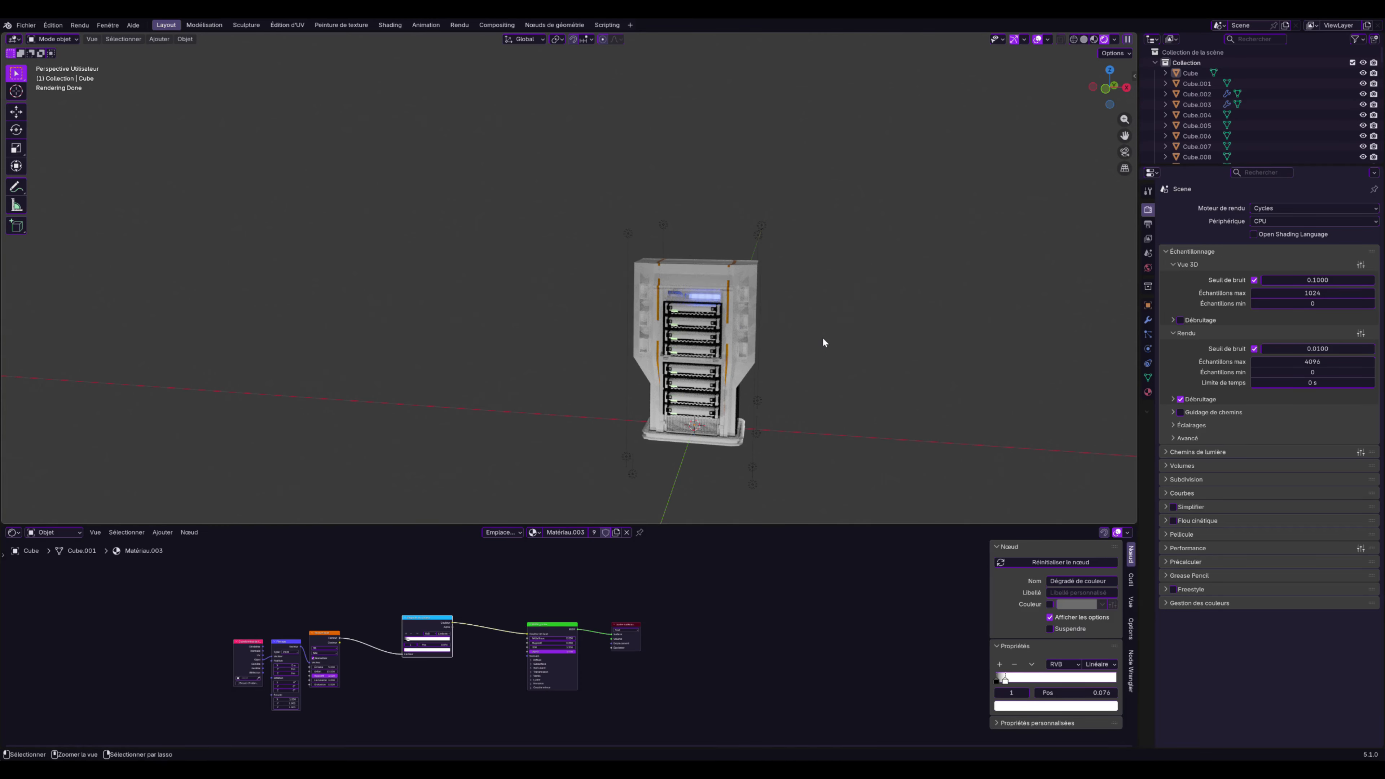
pyautogui.hotkey('ctrl', 's')
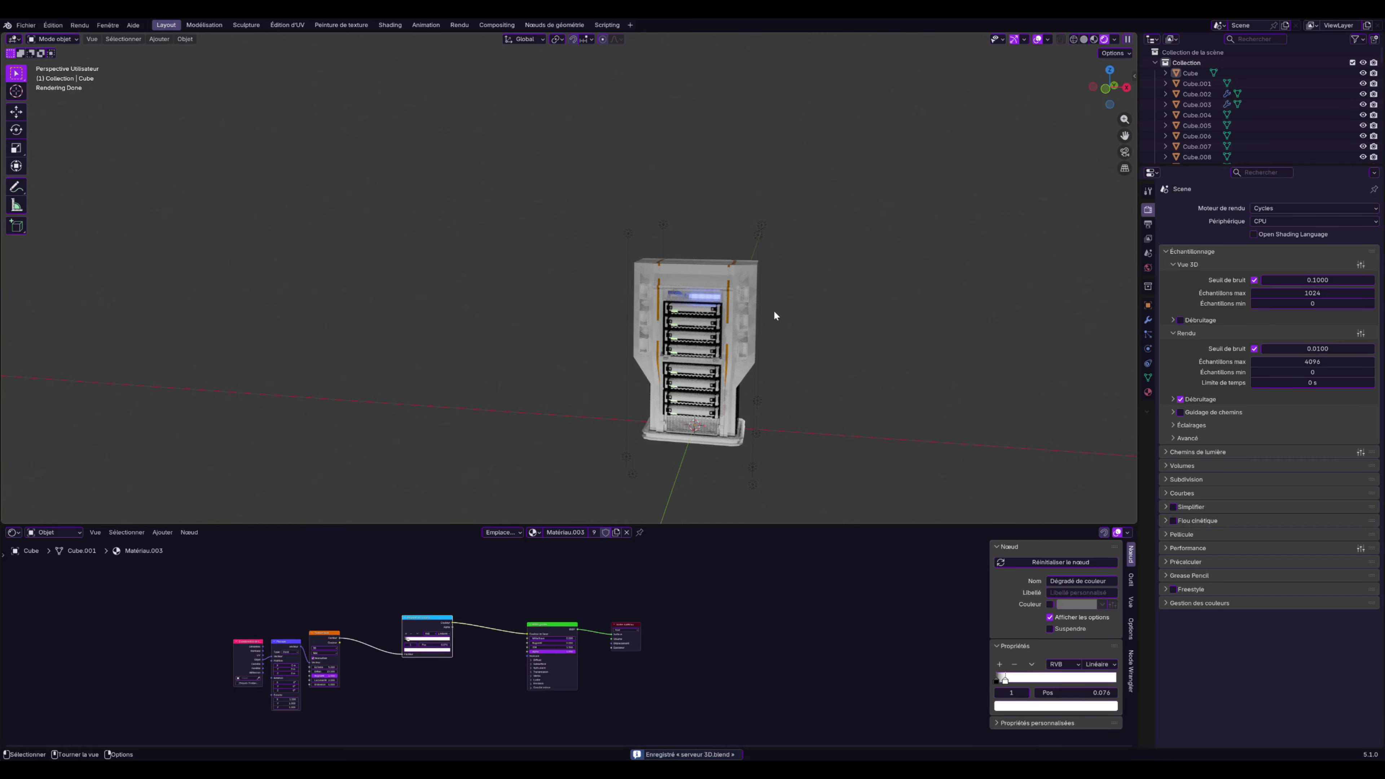
# Assign Matériau.003 to three segments of each outer vertical orange stripe on the back of the body Cube and return to Object Mode
pyautogui.moveTo(772, 310); pyautogui.dragTo(756, 347, button='middle')
pyautogui.scroll(2, 766, 363)
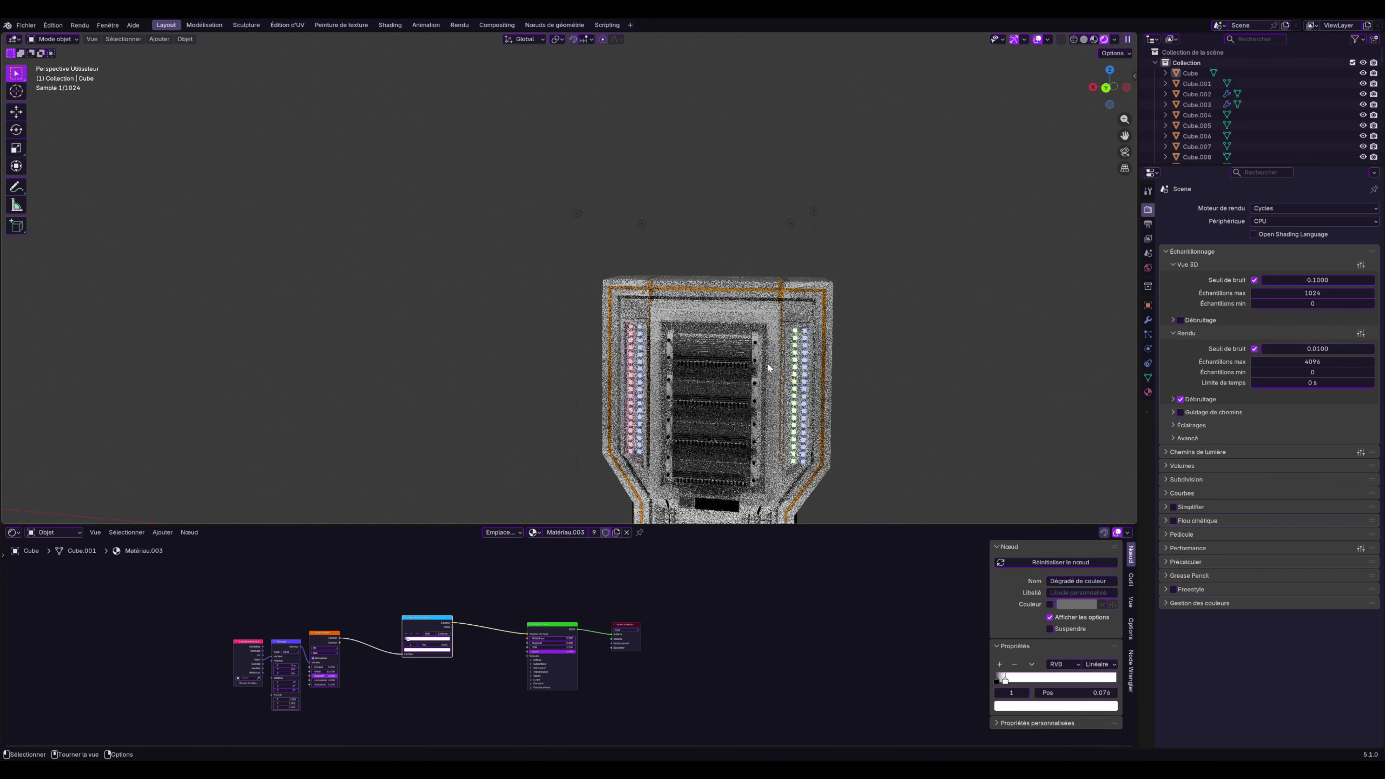
pyautogui.press('Tab')
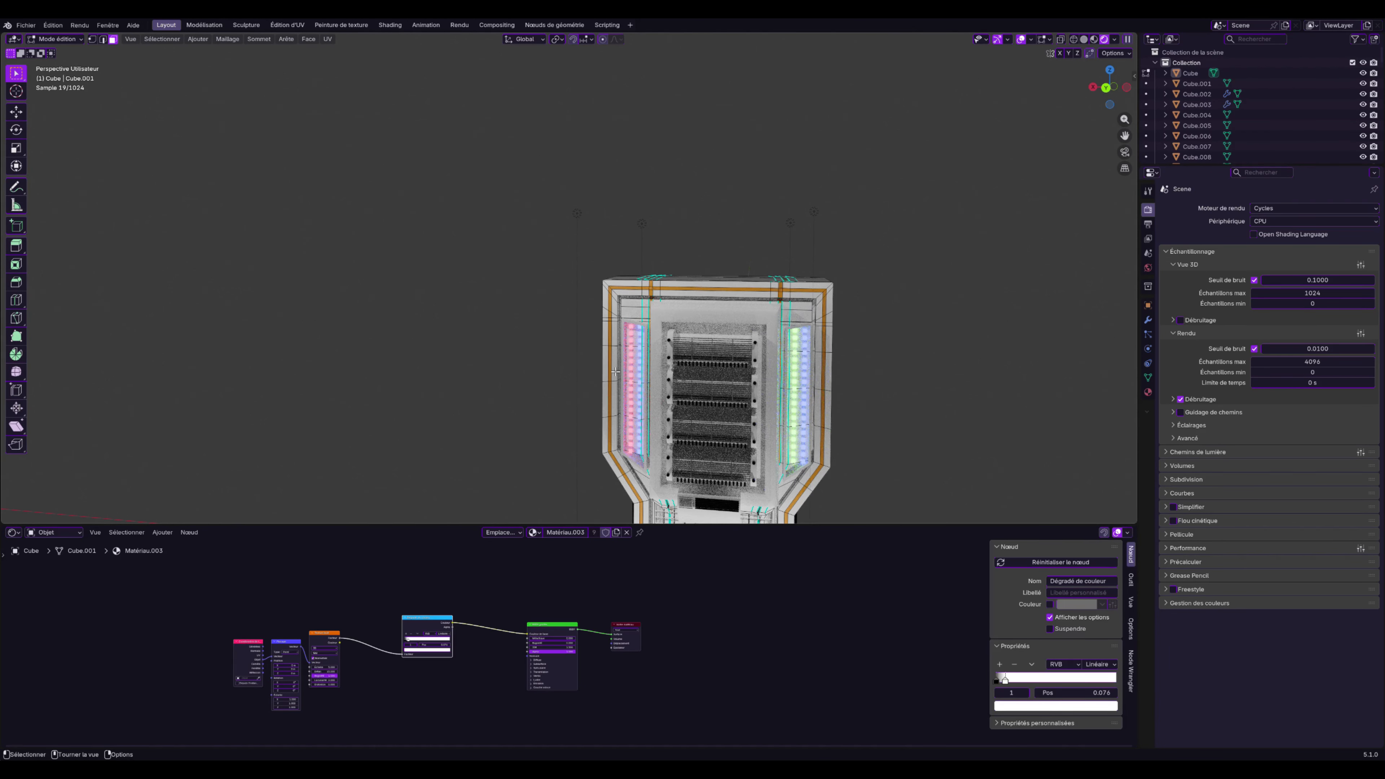
pyautogui.keyDown('shift'); pyautogui.click(614, 337); pyautogui.keyUp('shift')
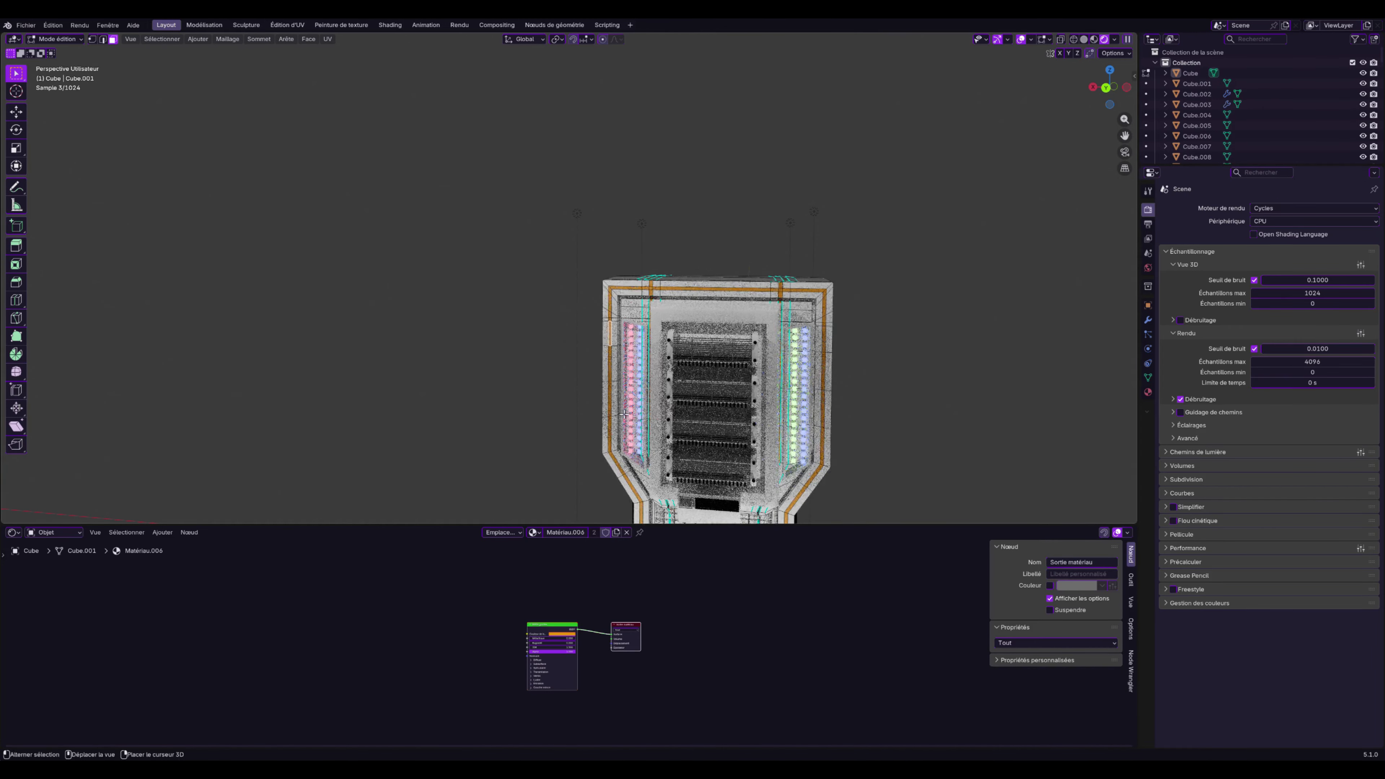
pyautogui.keyDown('shift'); pyautogui.click(613, 405); pyautogui.keyUp('shift')
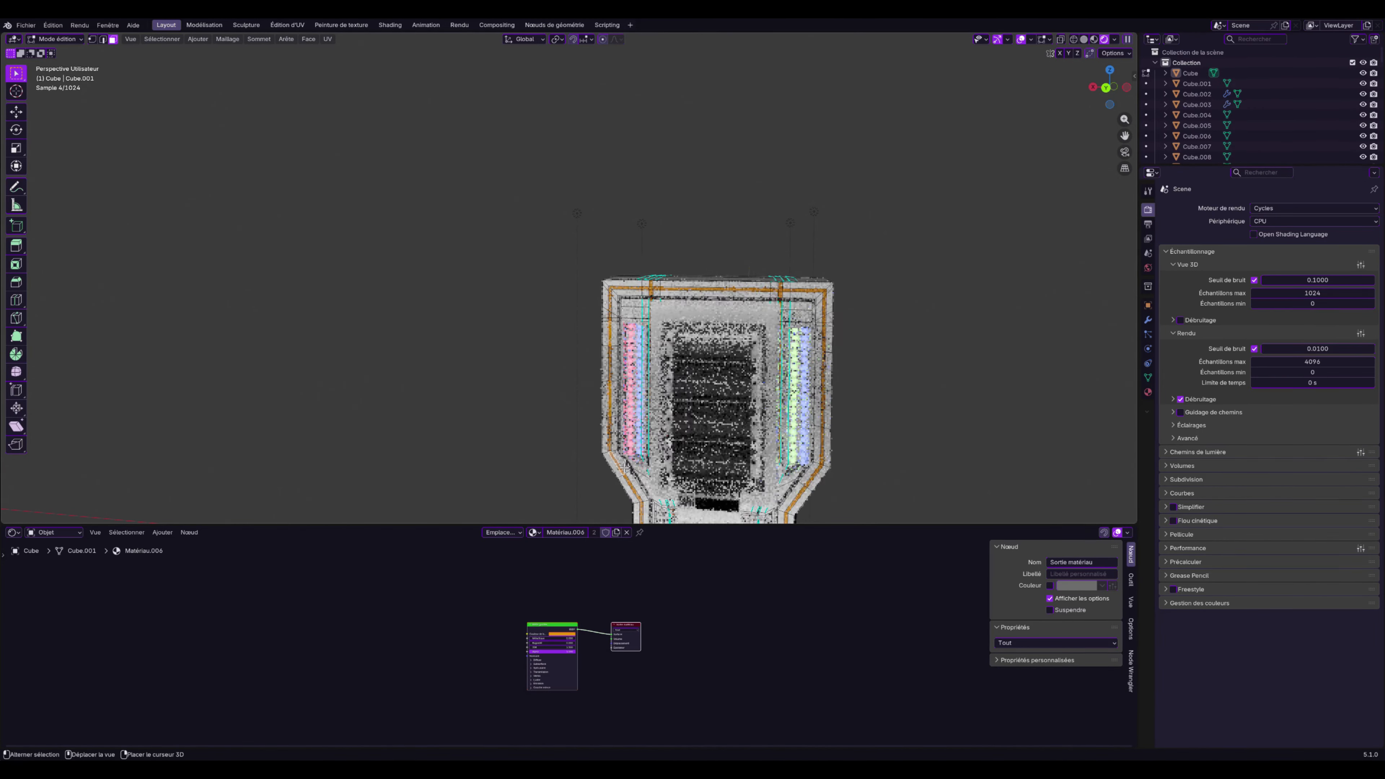
pyautogui.keyDown('shift'); pyautogui.click(617, 464); pyautogui.keyUp('shift')
pyautogui.keyDown('shift'); pyautogui.click(812, 480); pyautogui.keyUp('shift')
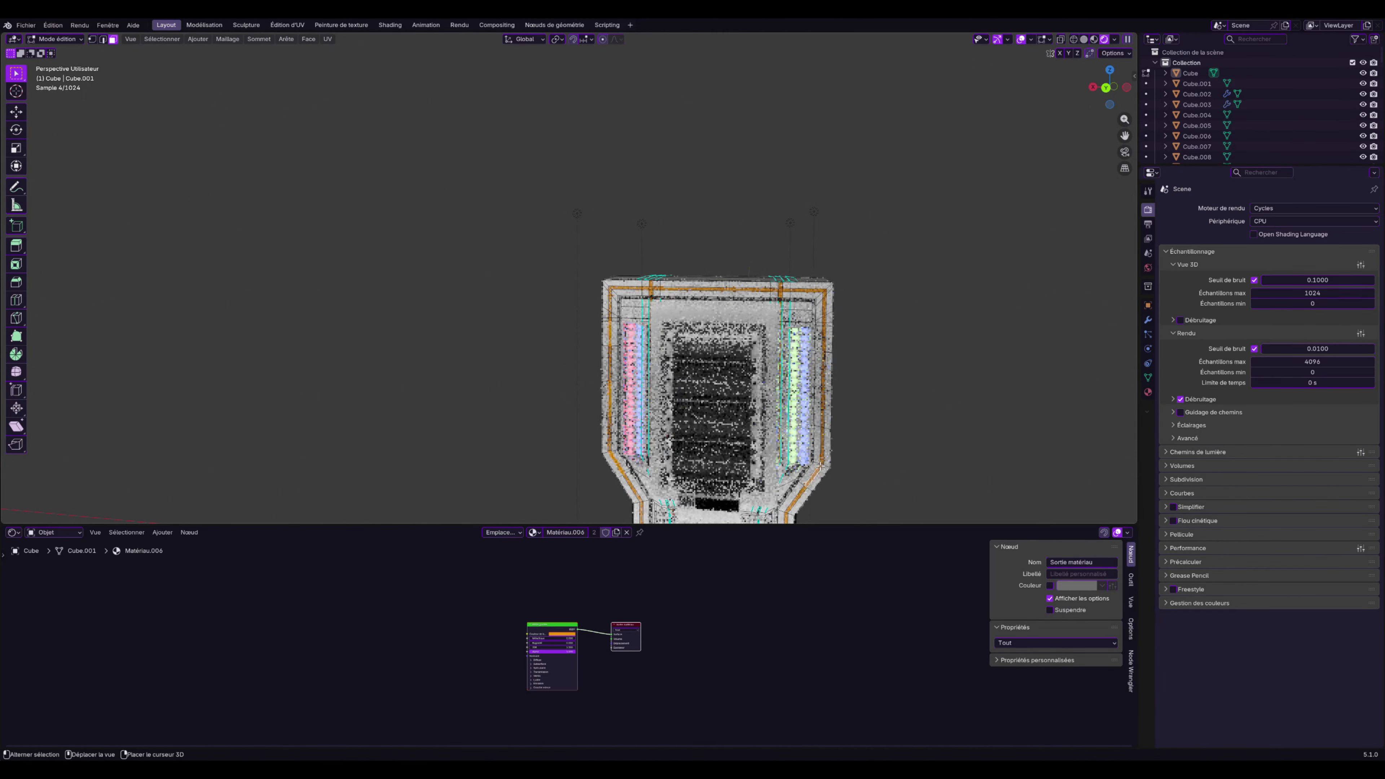
pyautogui.keyDown('shift'); pyautogui.click(825, 414); pyautogui.keyUp('shift')
pyautogui.keyDown('shift'); pyautogui.click(824, 340); pyautogui.keyUp('shift')
pyautogui.click(1147, 391)
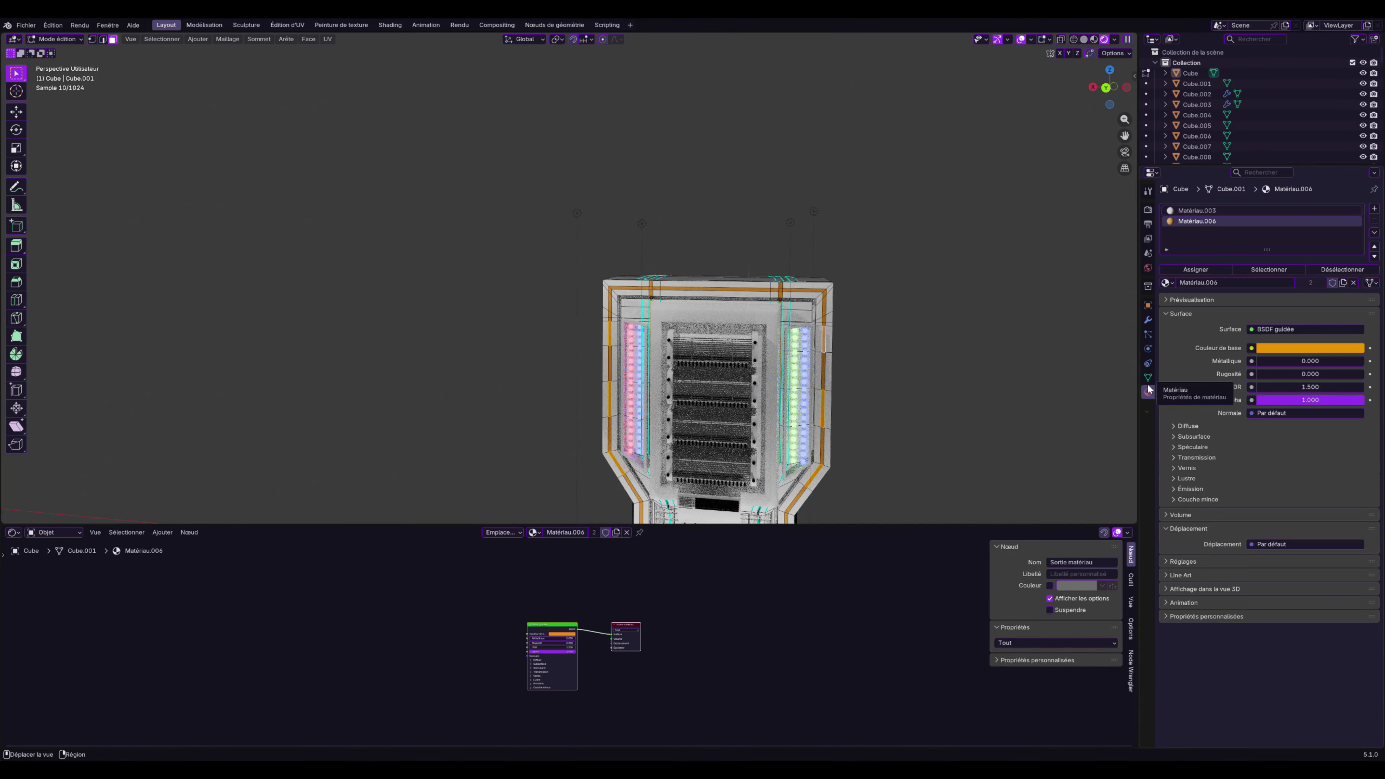
pyautogui.click(1196, 210)
pyautogui.click(1194, 269)
pyautogui.press('Tab')
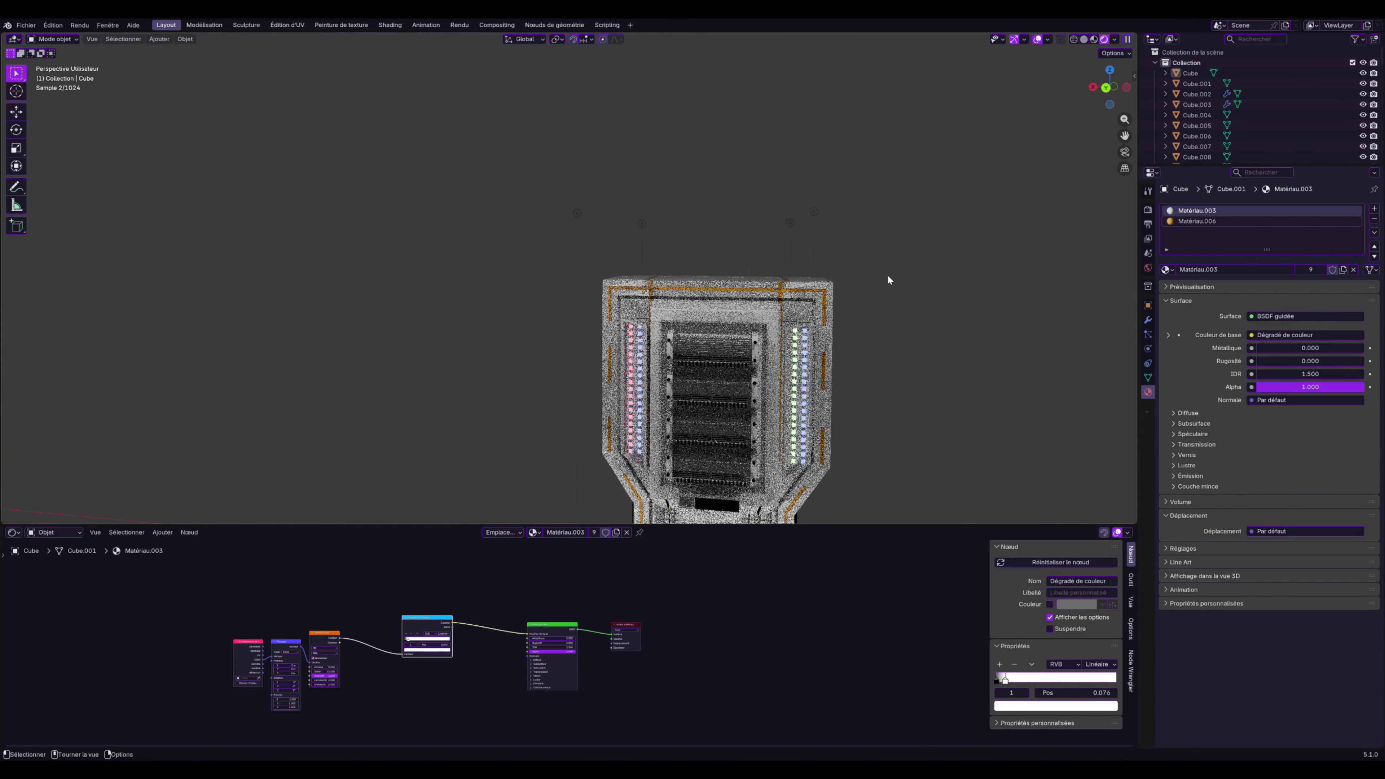
# Darken the body Cube's Matériau.003 by moving the color ramp's black stop to about 0.577 and increasing the noise texture's lacunarity
pyautogui.scroll(-3, 870, 326)
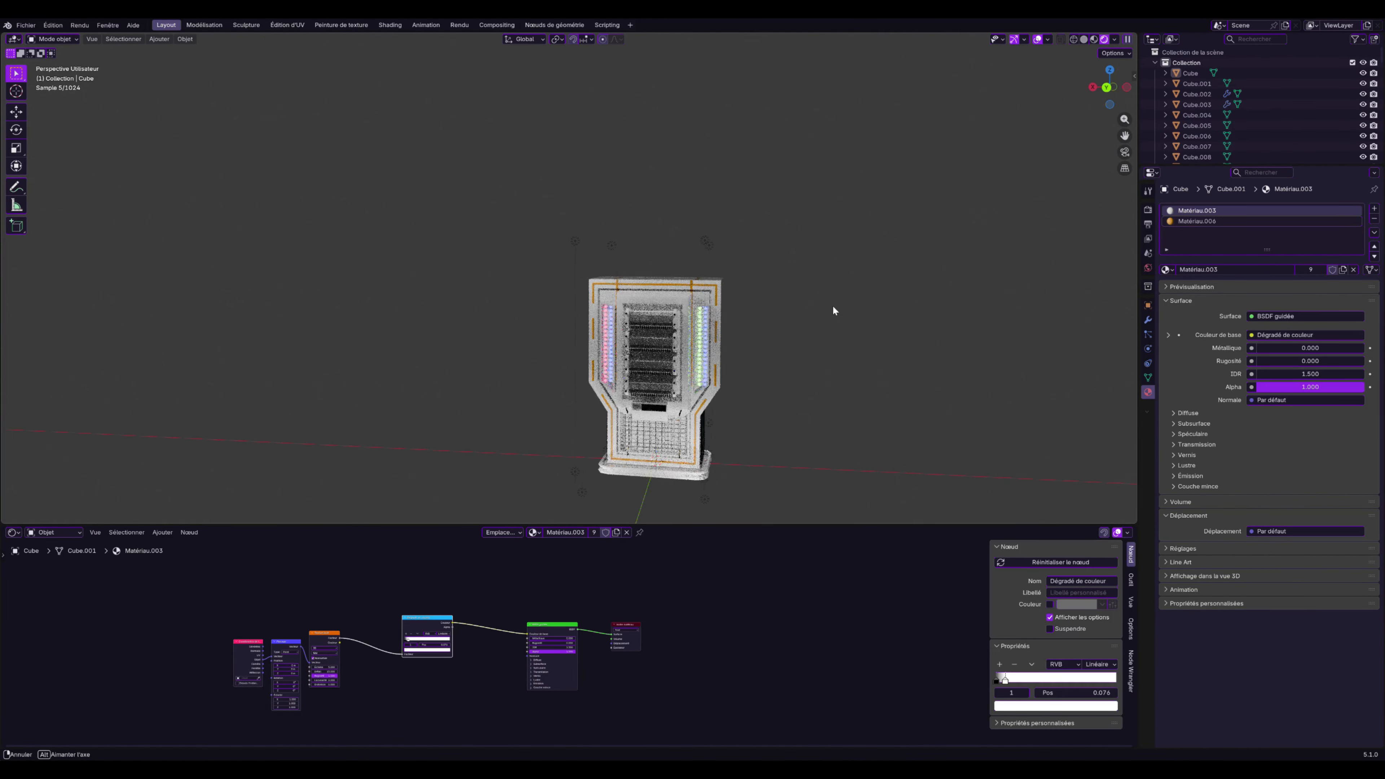
pyautogui.moveTo(837, 309); pyautogui.dragTo(880, 343, button='middle')
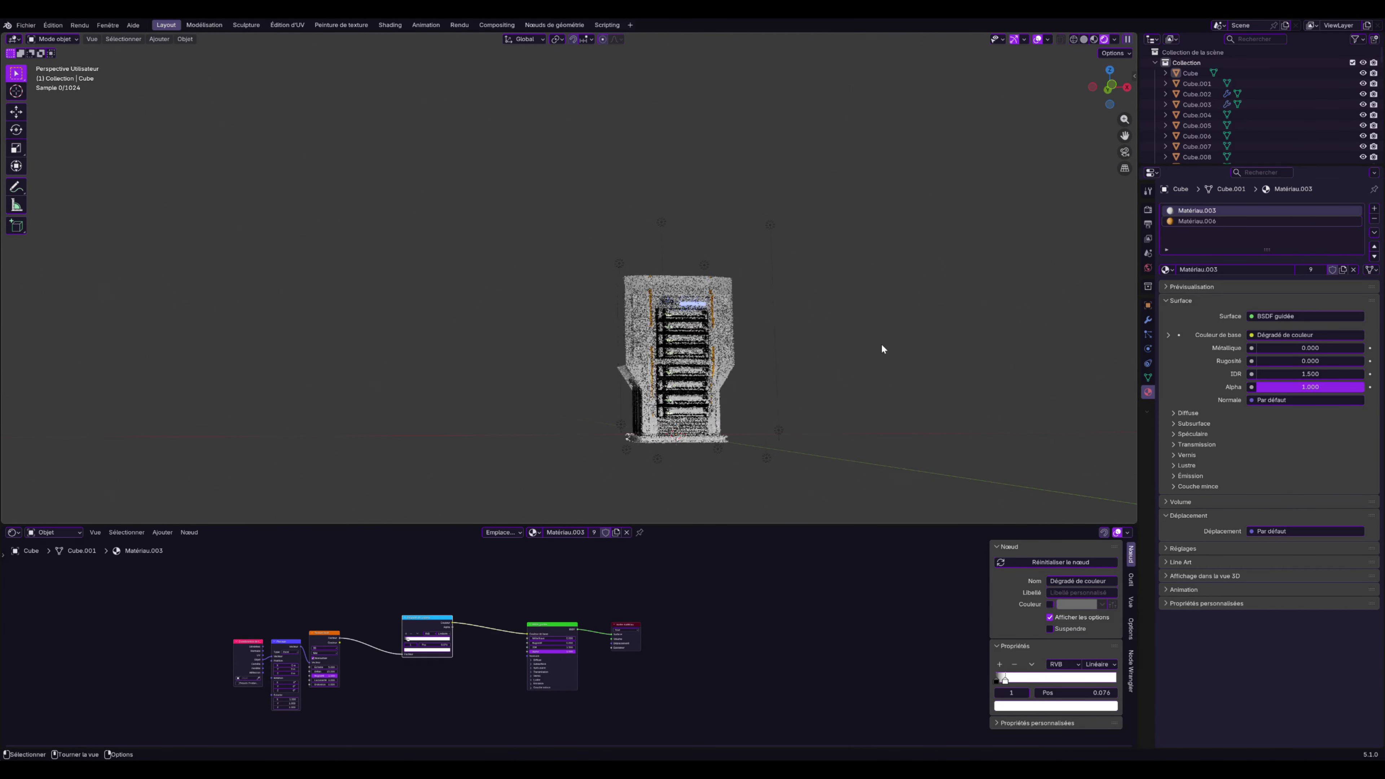
pyautogui.scroll(2, 880, 343)
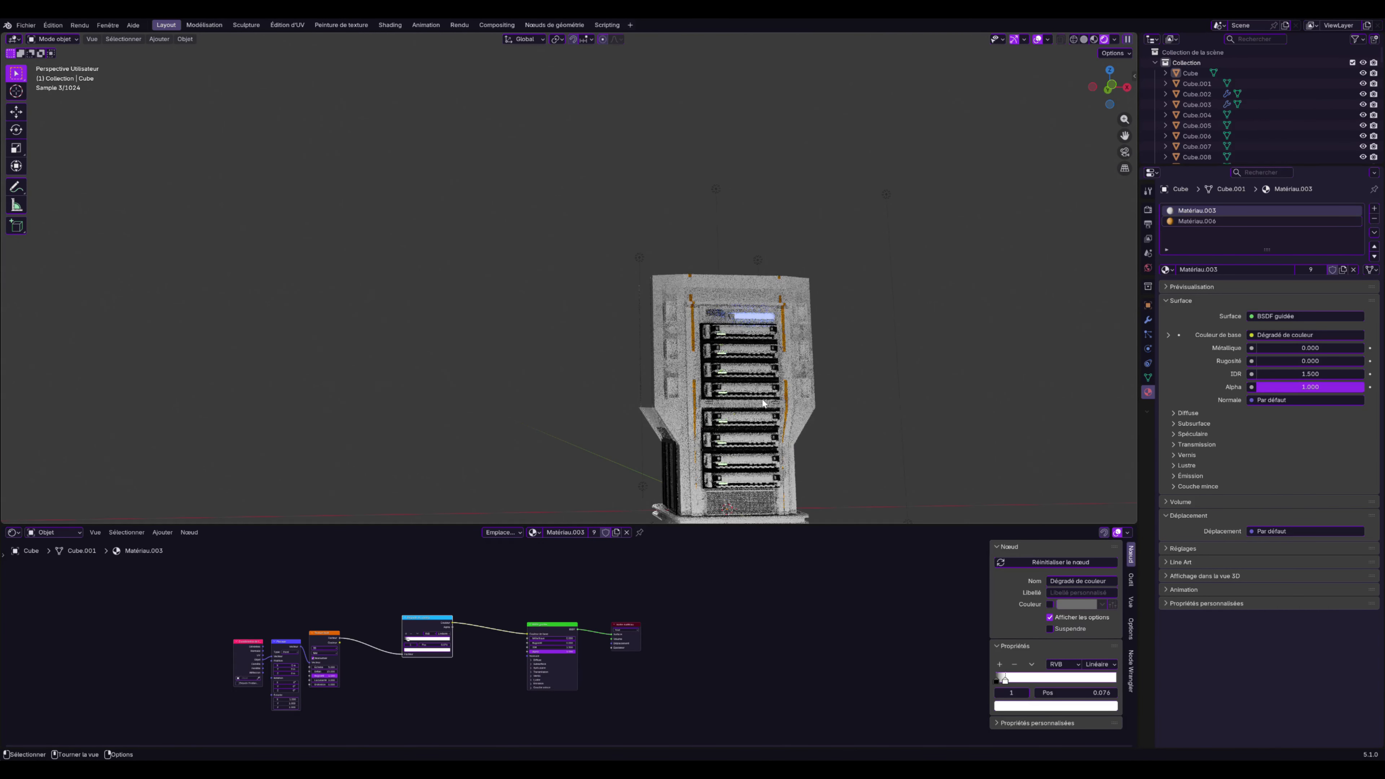
pyautogui.click(679, 408)
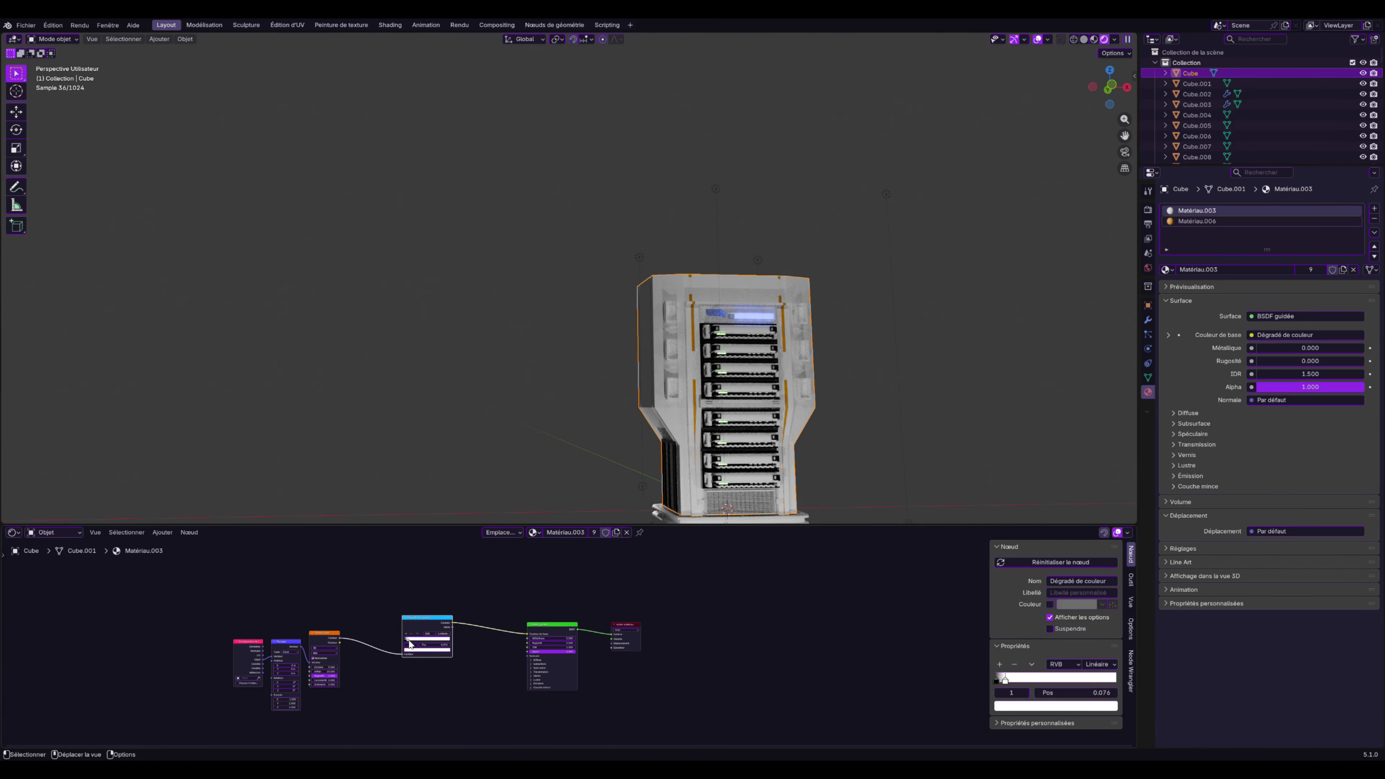
pyautogui.moveTo(408, 639)
pyautogui.mouseDown()
pyautogui.moveTo(440, 639)
pyautogui.moveTo(427, 643)
pyautogui.mouseUp()
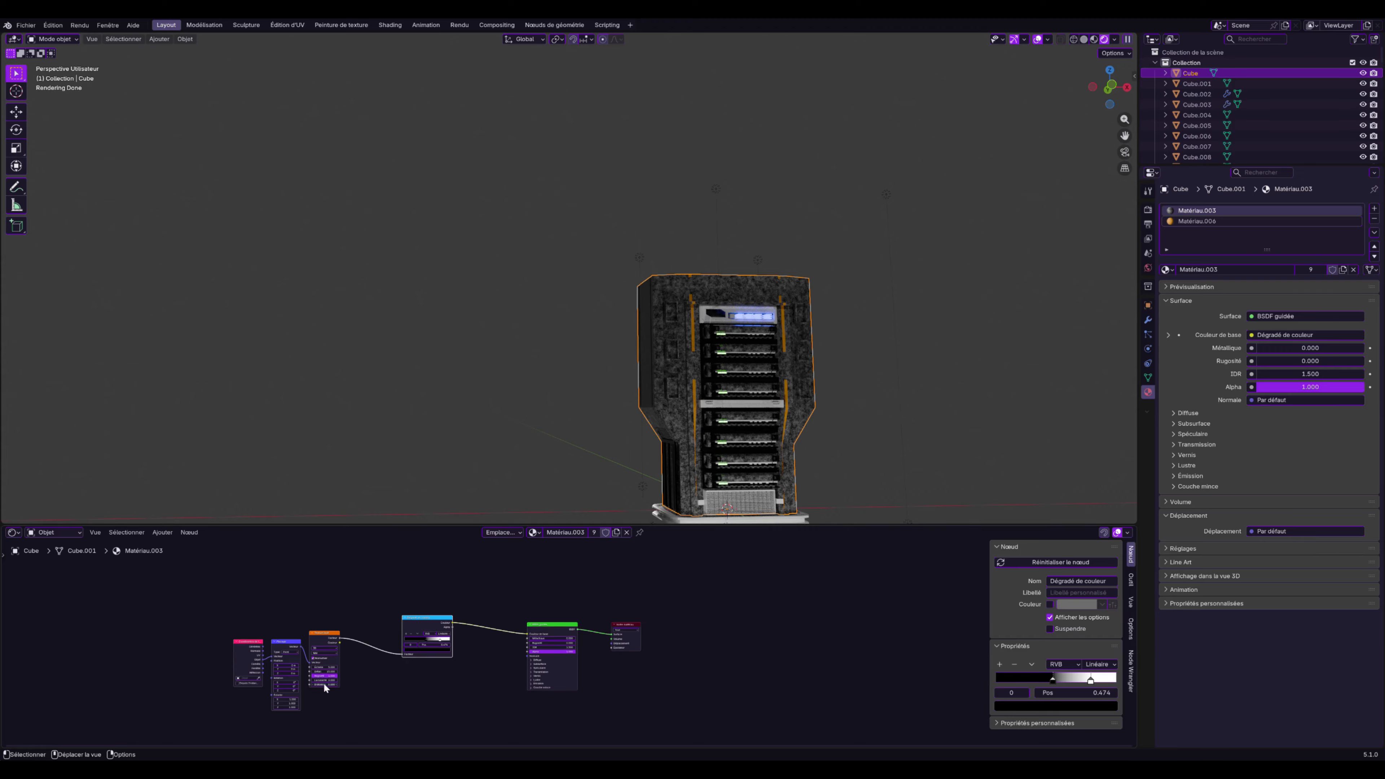
pyautogui.moveTo(329, 680); pyautogui.dragTo(360, 680)
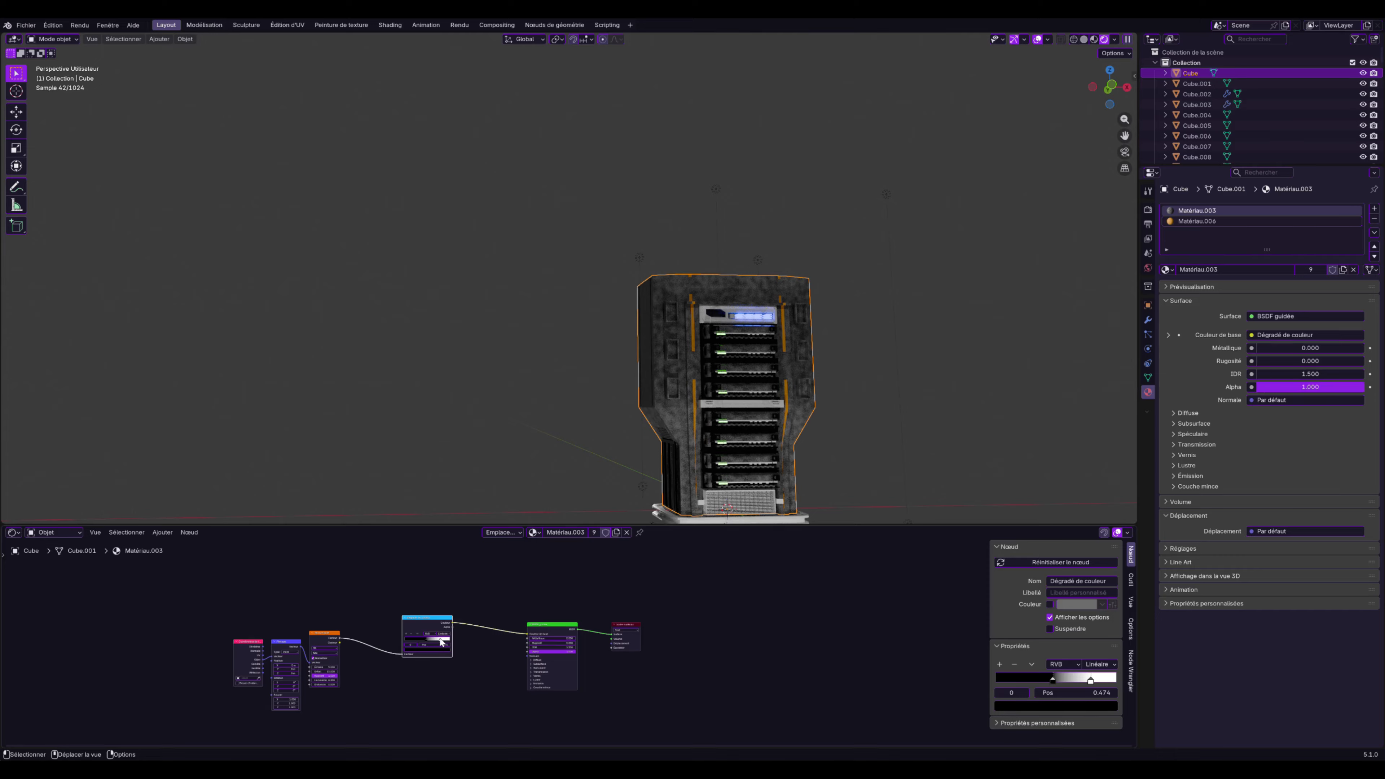
pyautogui.moveTo(441, 642)
pyautogui.mouseDown()
pyautogui.moveTo(473, 644)
pyautogui.moveTo(431, 642)
pyautogui.mouseUp()
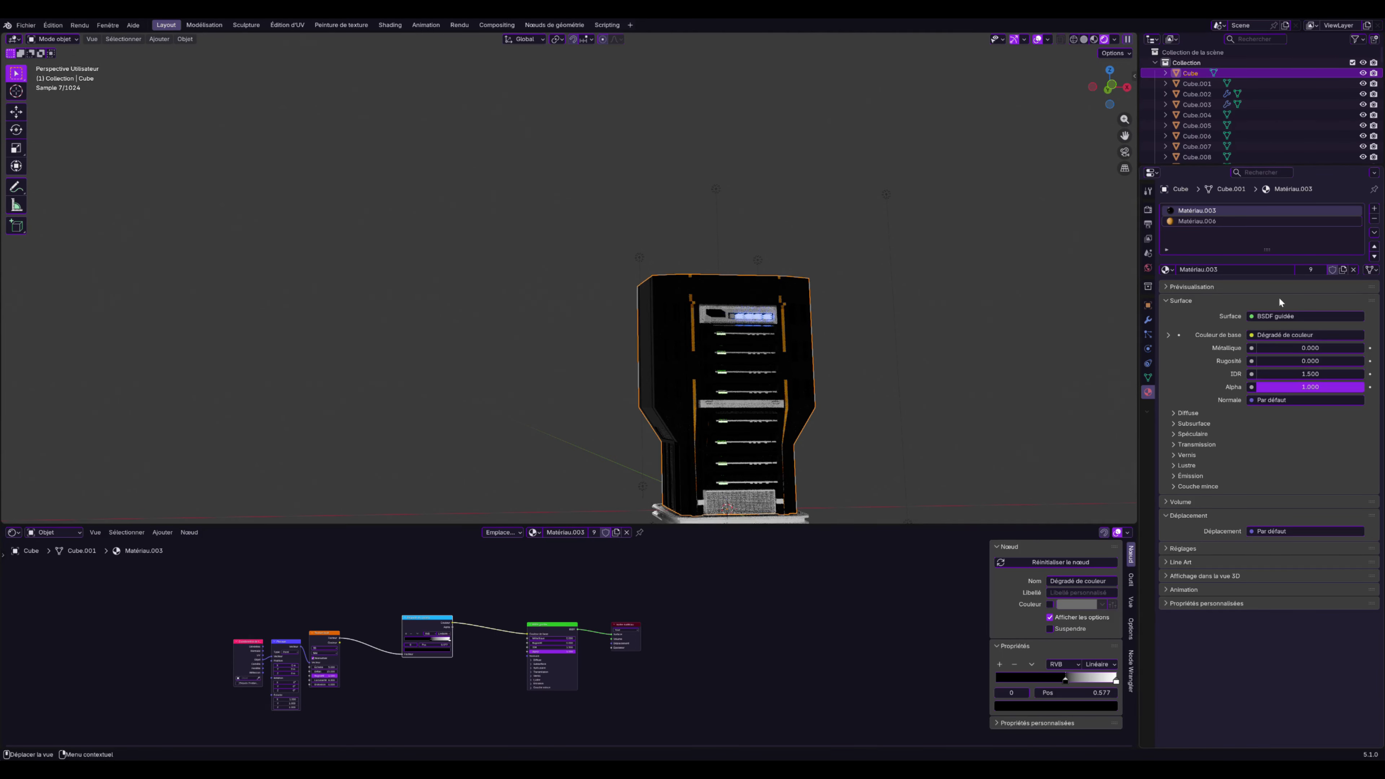
# Switch the render engine to EEVEE and set the color ramp's black stop to about 0.429 and its white stop to about 0.867
pyautogui.click(1148, 212)
pyautogui.click(1264, 221)
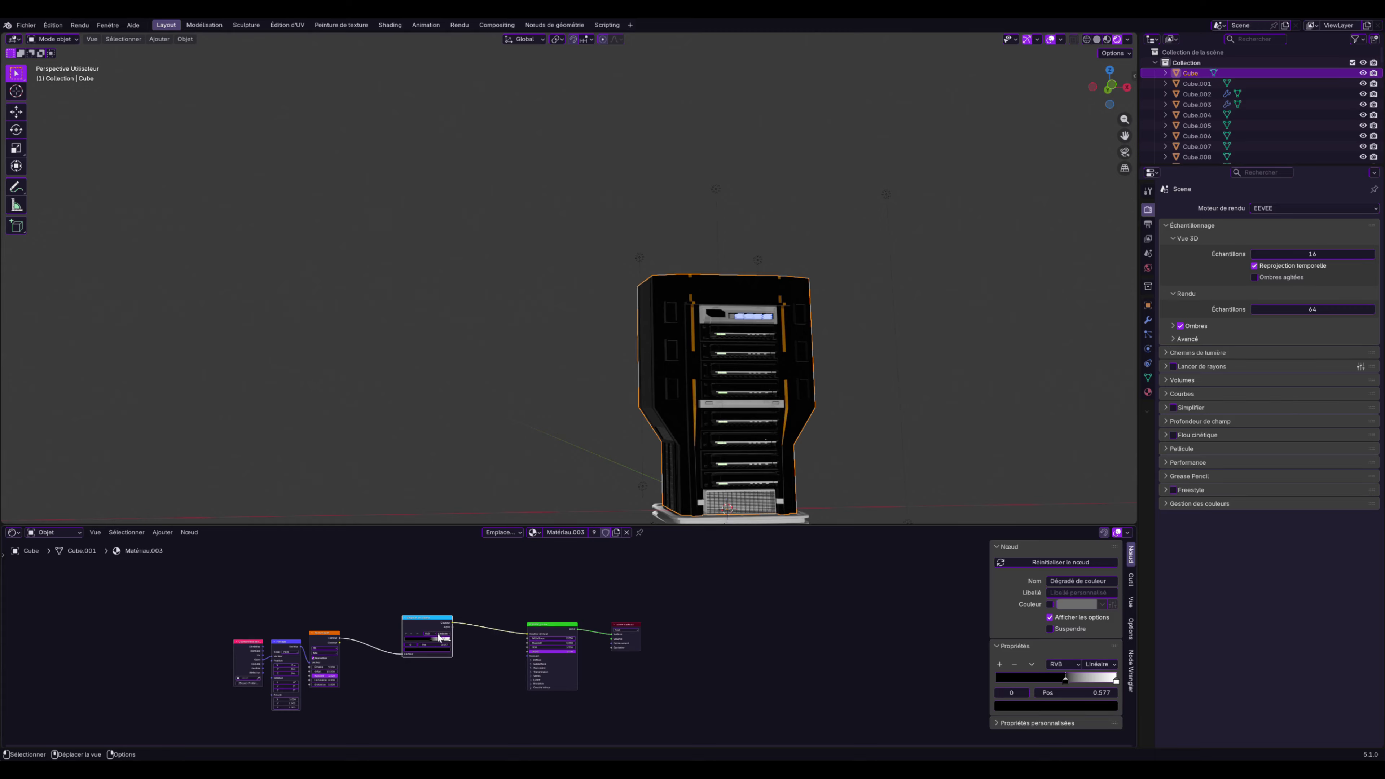
pyautogui.moveTo(429, 644); pyautogui.dragTo(426, 643)
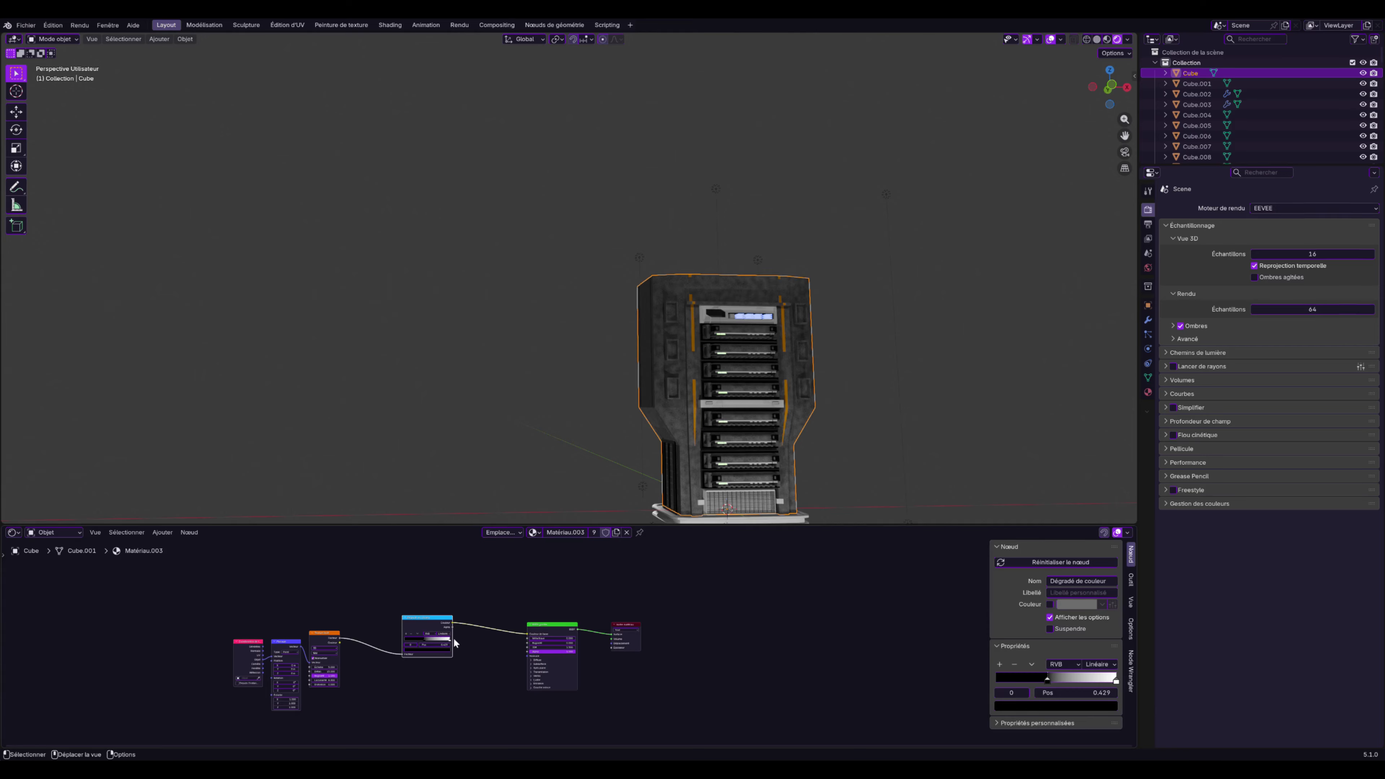
pyautogui.moveTo(450, 643); pyautogui.dragTo(444, 642)
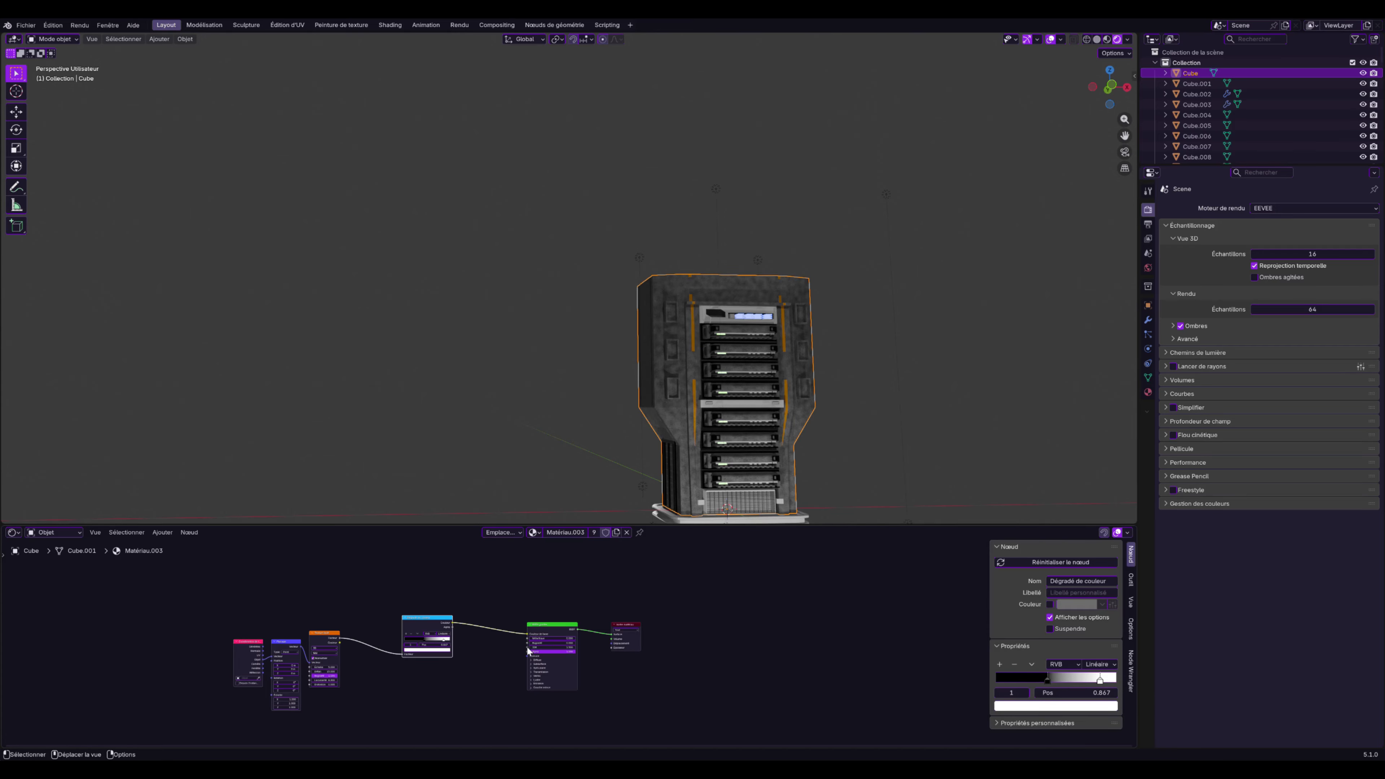
# Set the metallic value of Matériau.003's BSDF to 0.480 and the noise texture's lacunarity to 38.200
pyautogui.moveTo(535, 643)
pyautogui.mouseDown()
pyautogui.moveTo(571, 644)
pyautogui.moveTo(537, 642)
pyautogui.moveTo(552, 641)
pyautogui.mouseUp()
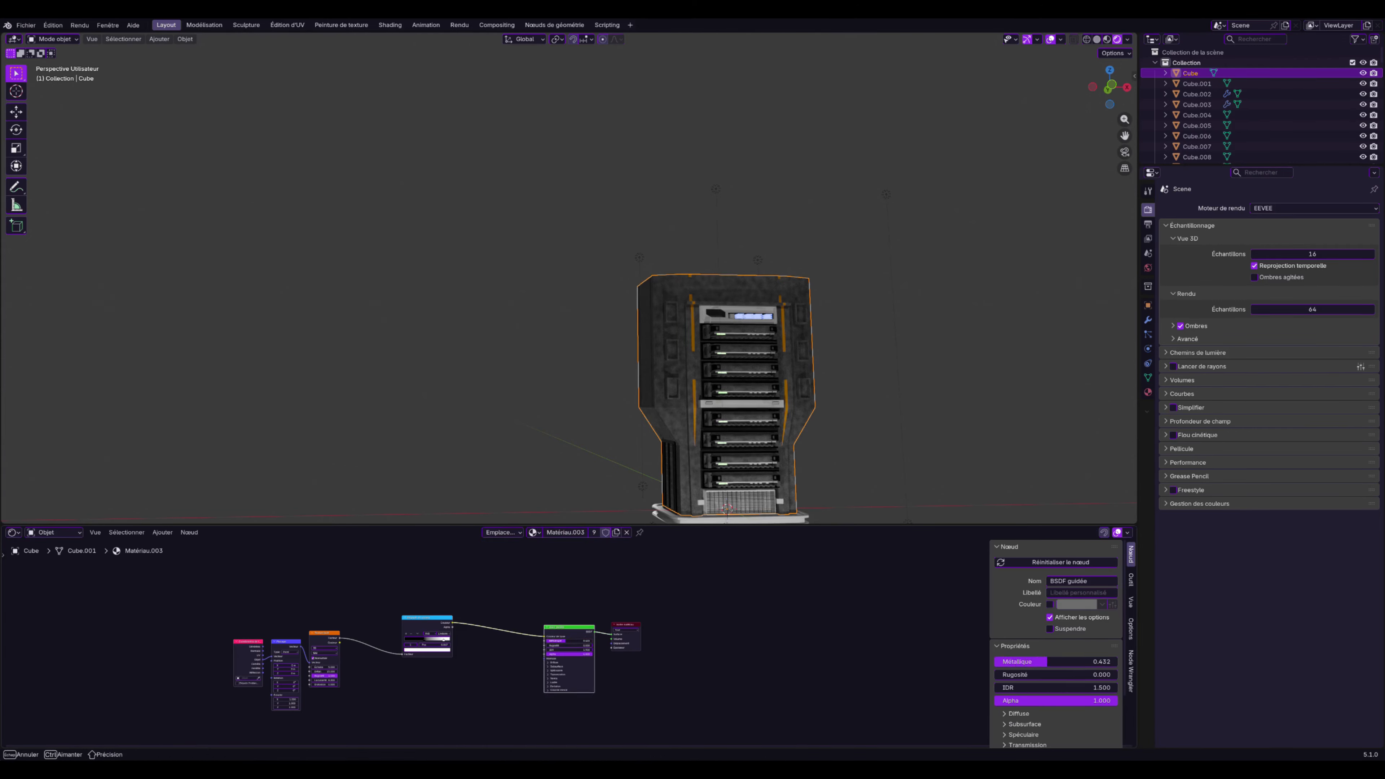
pyautogui.moveTo(595, 408); pyautogui.dragTo(609, 445, button='middle')
pyautogui.scroll(5, 725, 479)
pyautogui.moveTo(725, 479); pyautogui.dragTo(304, 490, button='middle')
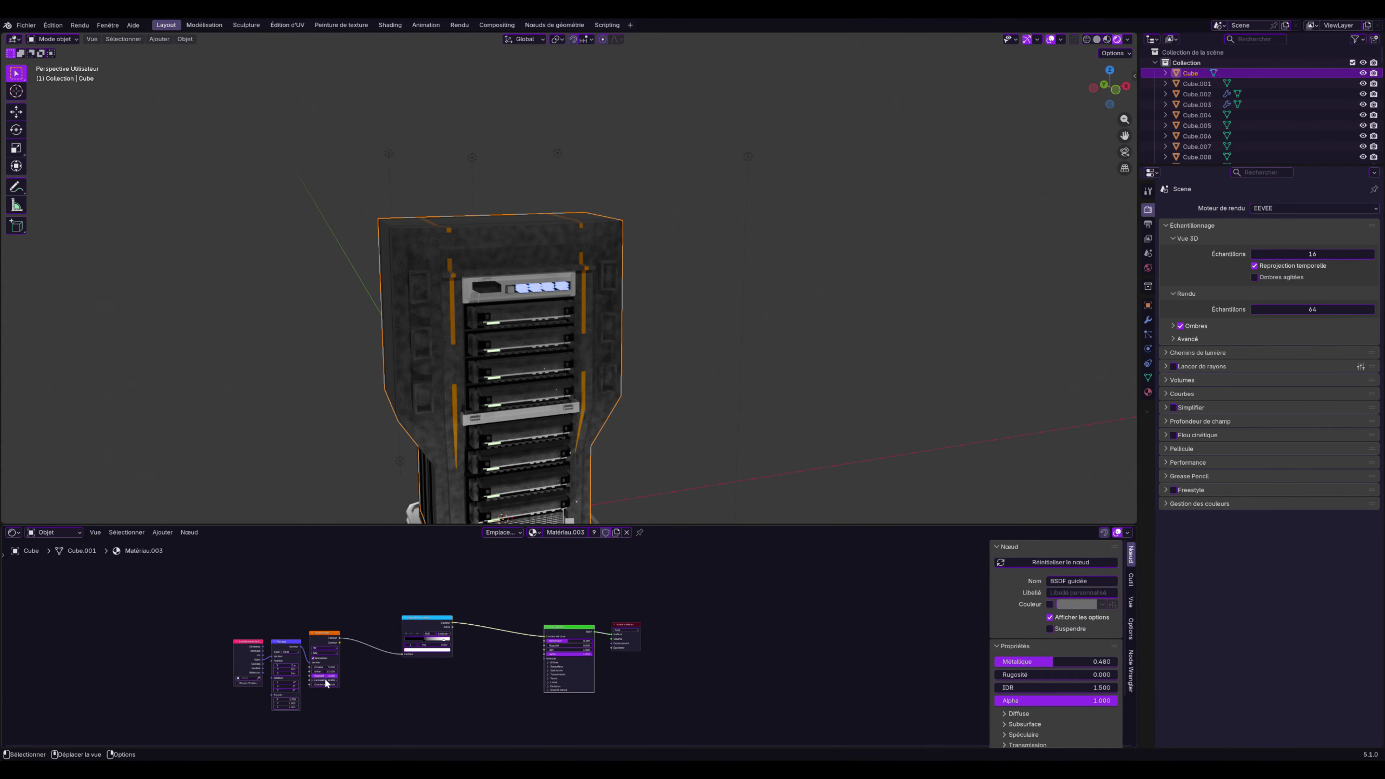
pyautogui.moveTo(325, 683); pyautogui.dragTo(354, 662)
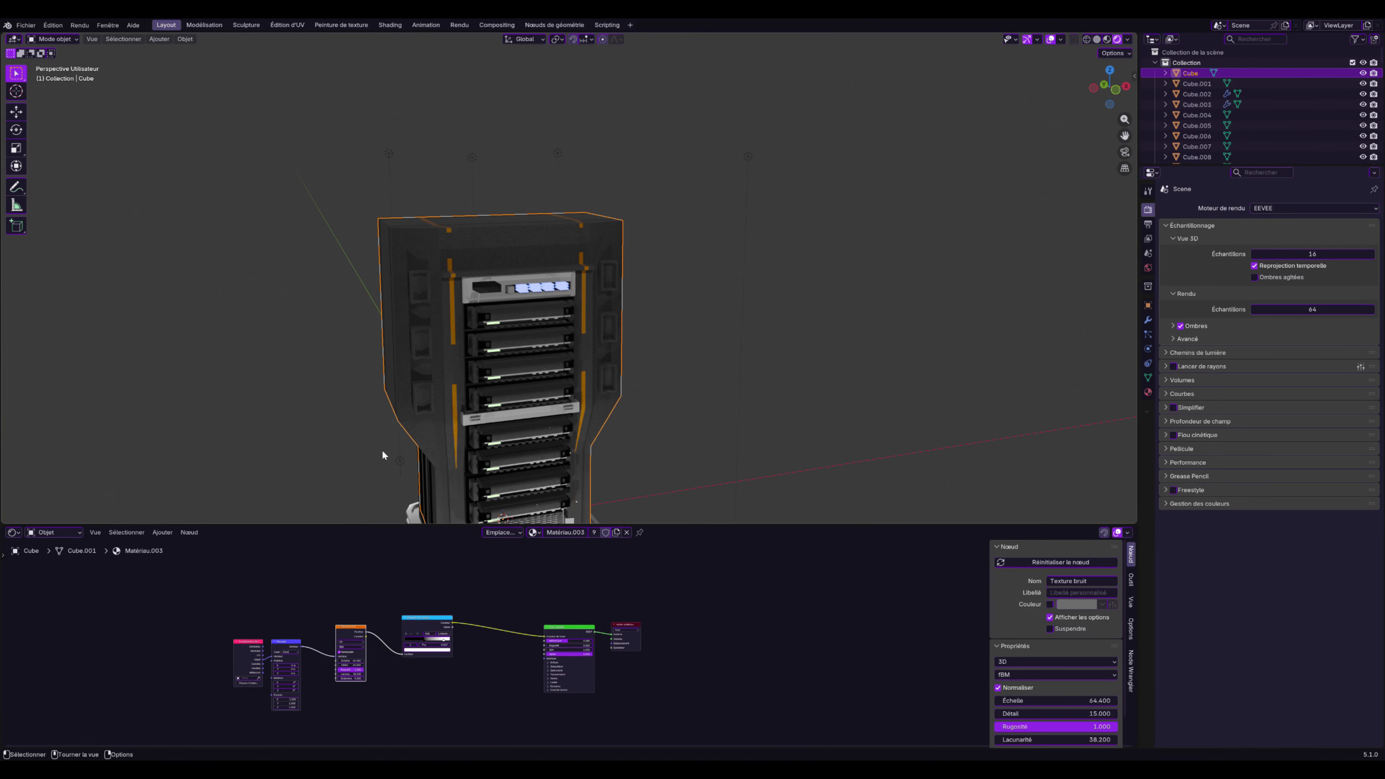
pyautogui.moveTo(409, 416); pyautogui.dragTo(420, 451, button='middle')
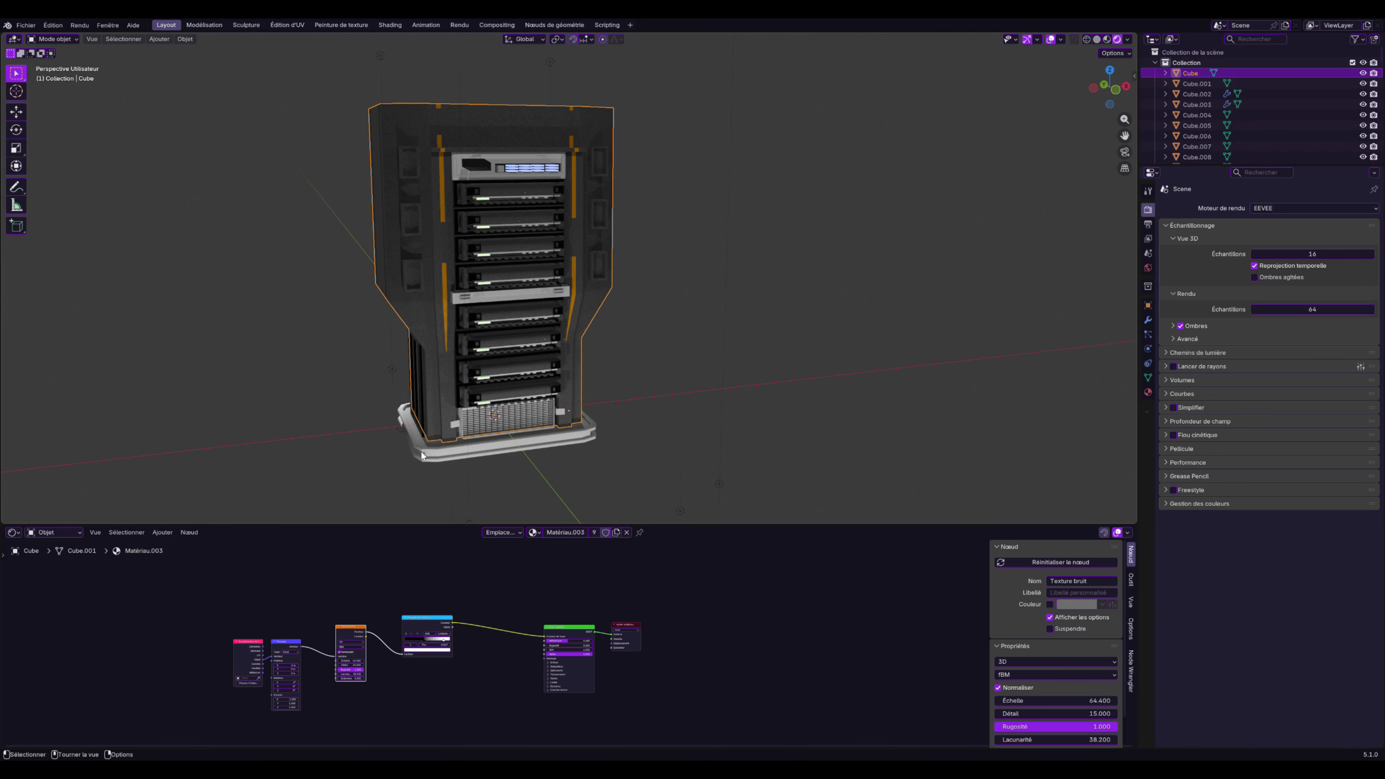
# Lighten Matériau.003 by shifting the color ramp's black stop toward the start, and adjust the BSDF's surface reflectivity
pyautogui.moveTo(422, 643); pyautogui.dragTo(413, 640)
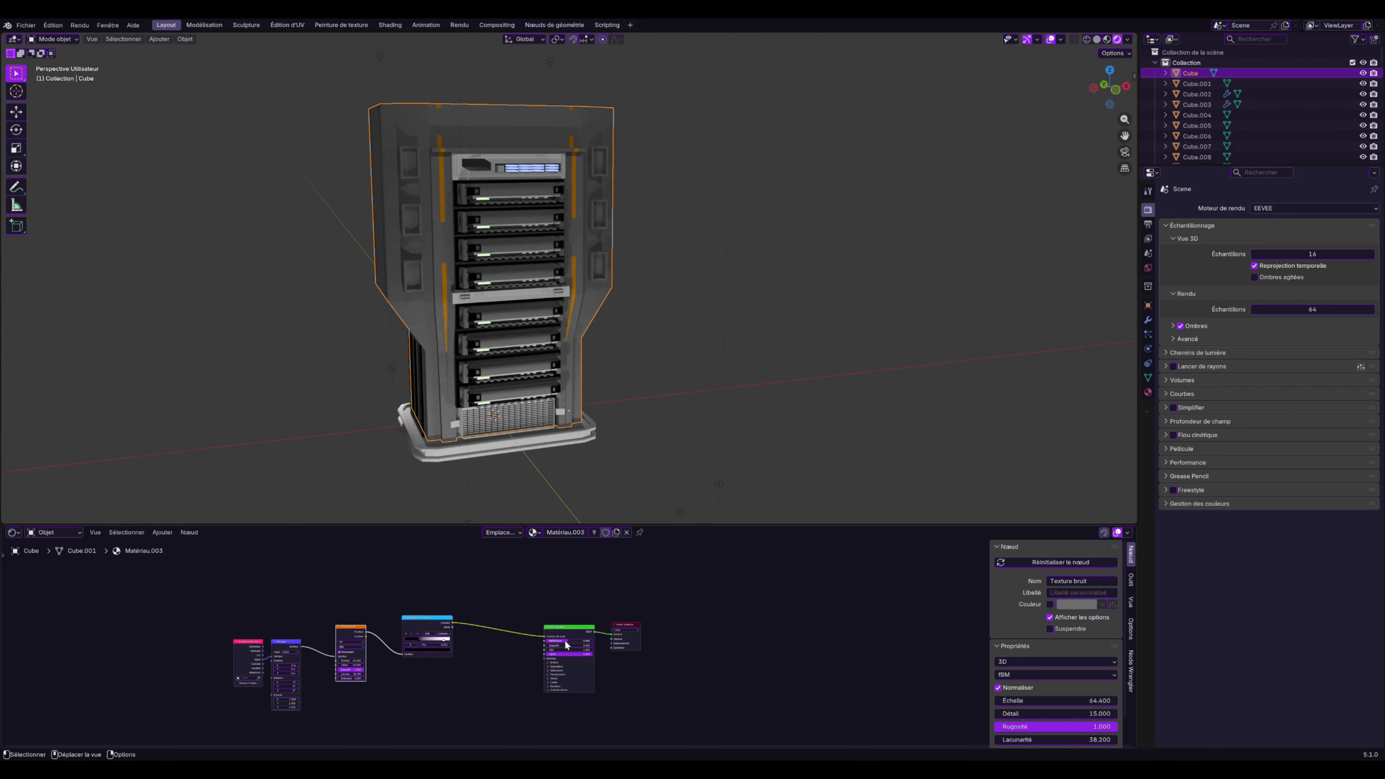
pyautogui.moveTo(565, 645)
pyautogui.mouseDown()
pyautogui.moveTo(586, 645)
pyautogui.moveTo(572, 645)
pyautogui.mouseUp()
pyautogui.moveTo(443, 320); pyautogui.dragTo(420, 349, button='middle')
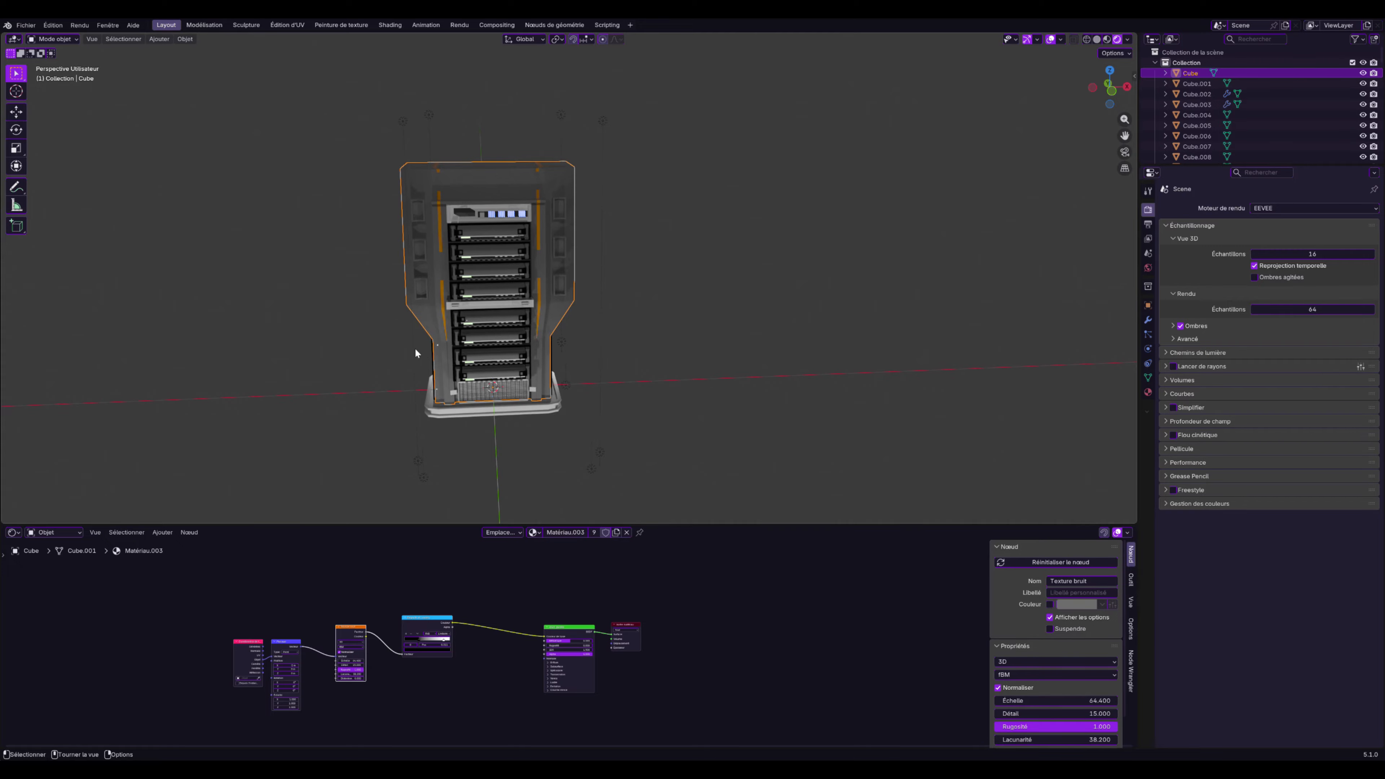
# Try several tints on Matériau.003's middle color ramp stop and settle on a faint greyish purple
pyautogui.click(428, 650)
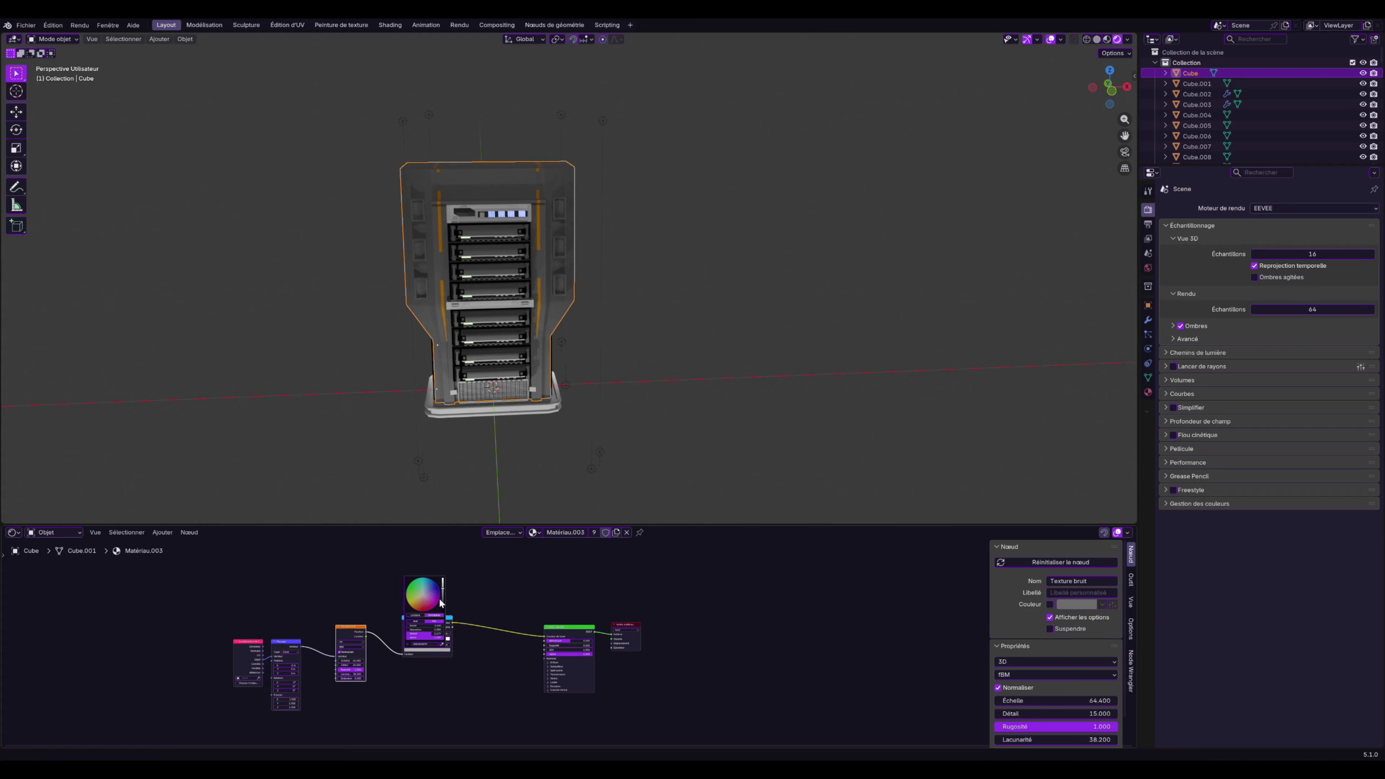
pyautogui.moveTo(428, 600)
pyautogui.mouseDown()
pyautogui.moveTo(412, 598)
pyautogui.moveTo(426, 598)
pyautogui.mouseUp()
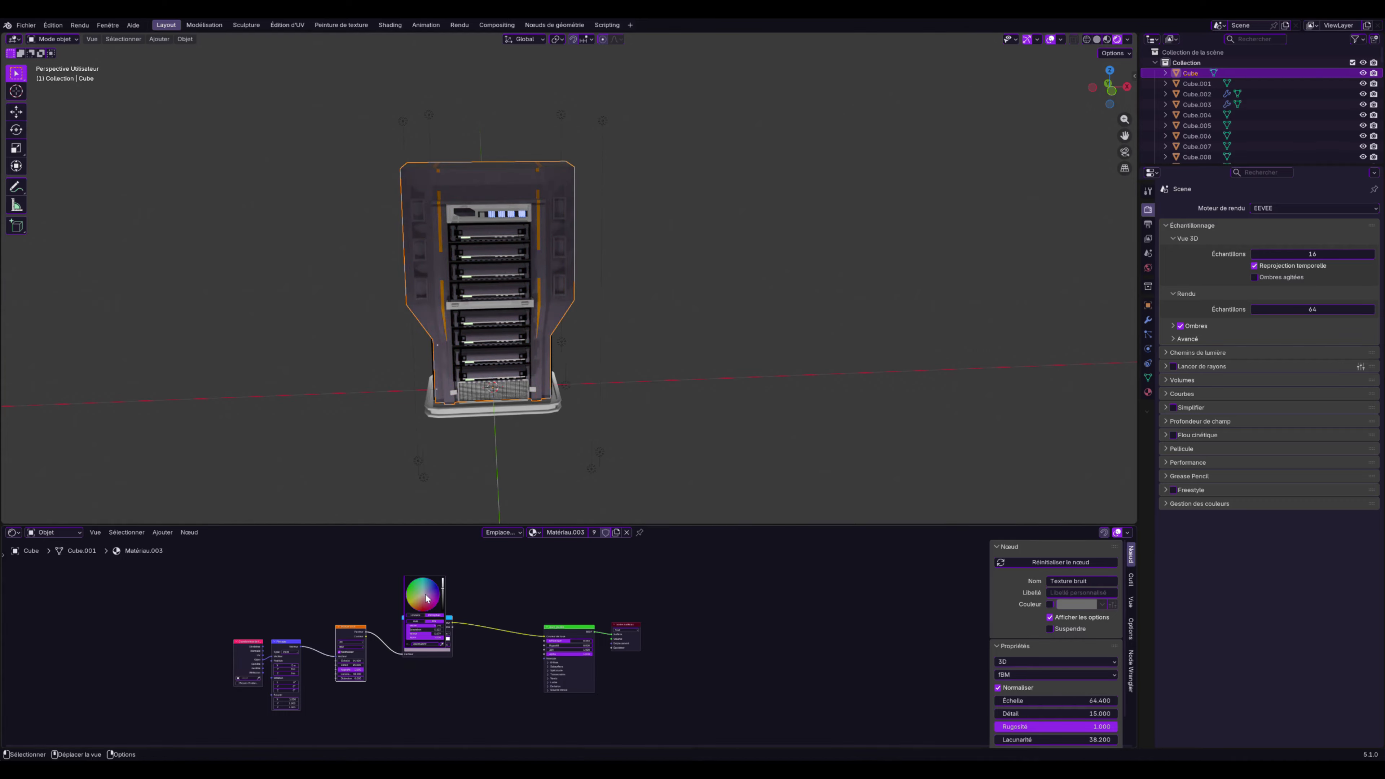
pyautogui.click(429, 595)
pyautogui.click(427, 595)
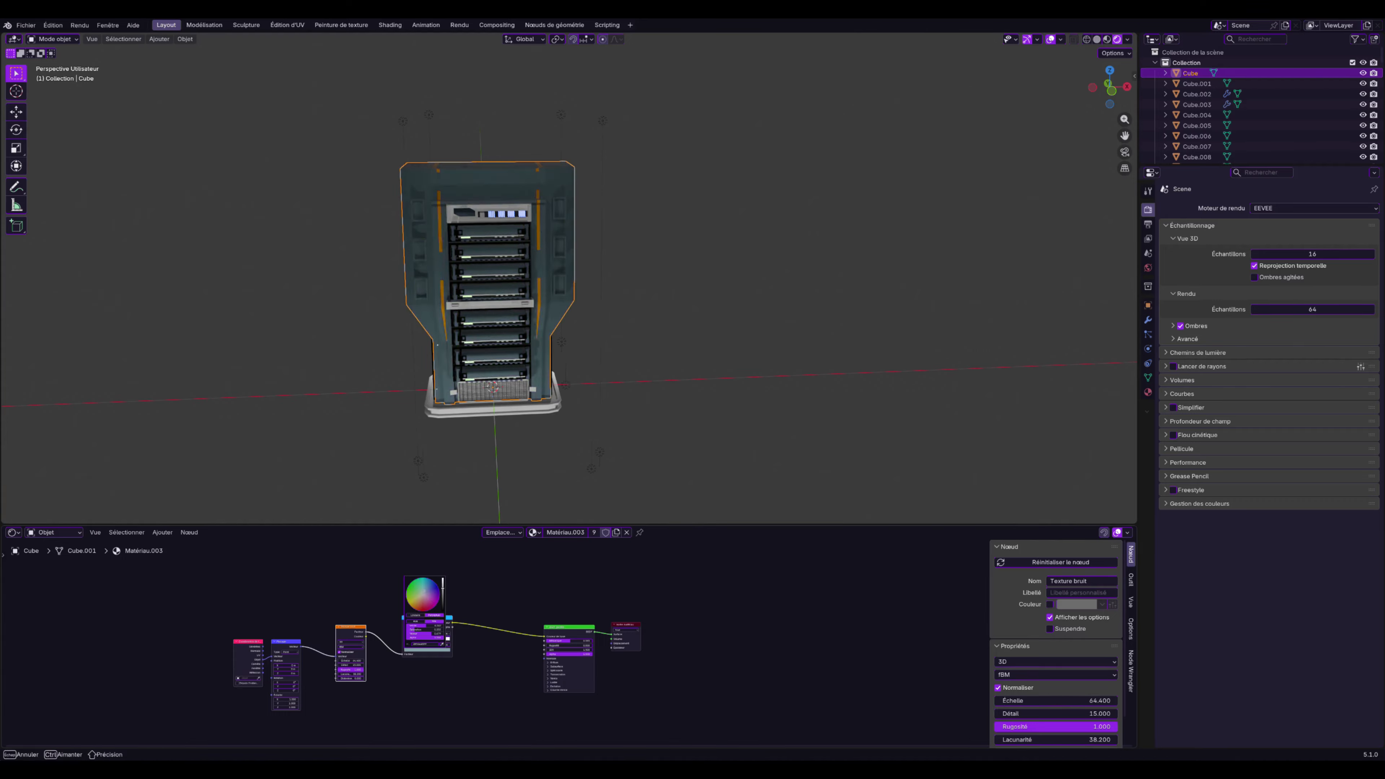
pyautogui.click(427, 595)
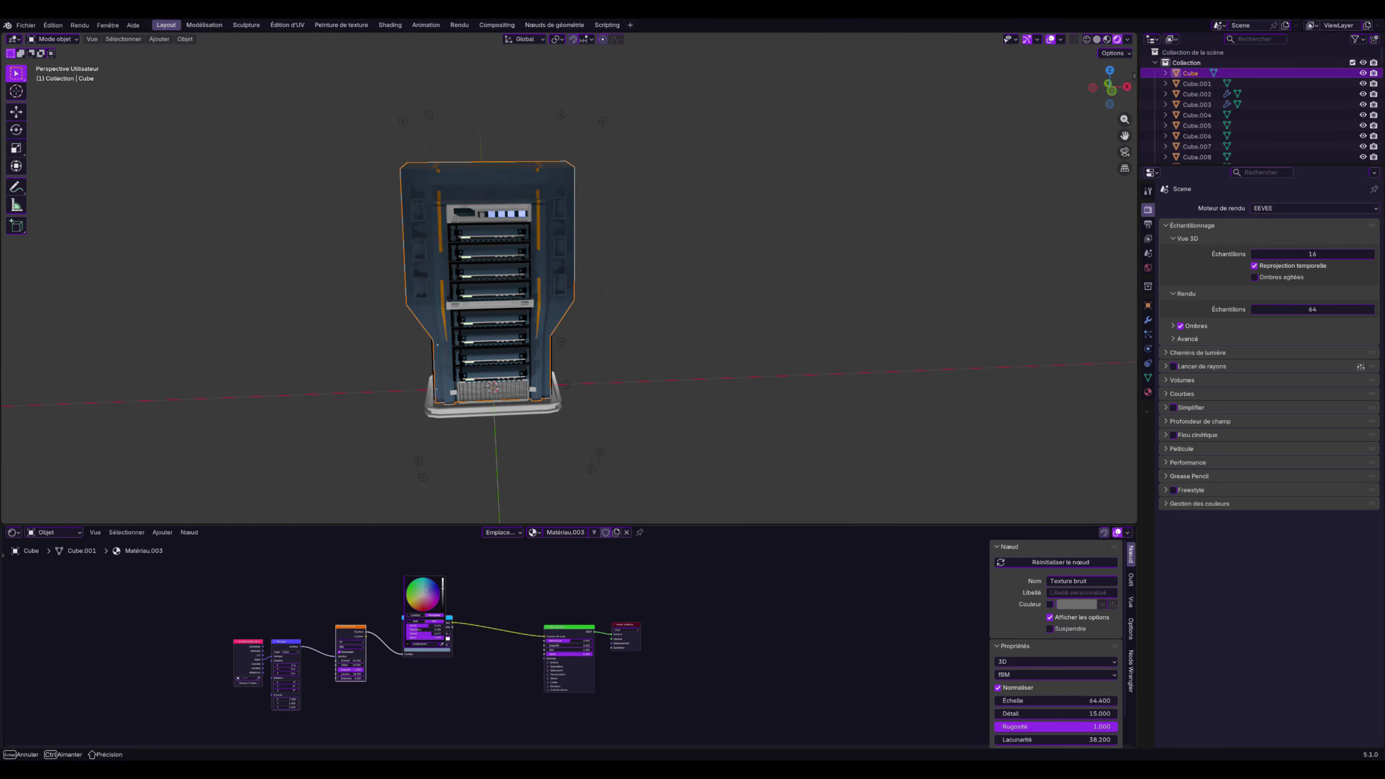
pyautogui.click(424, 595)
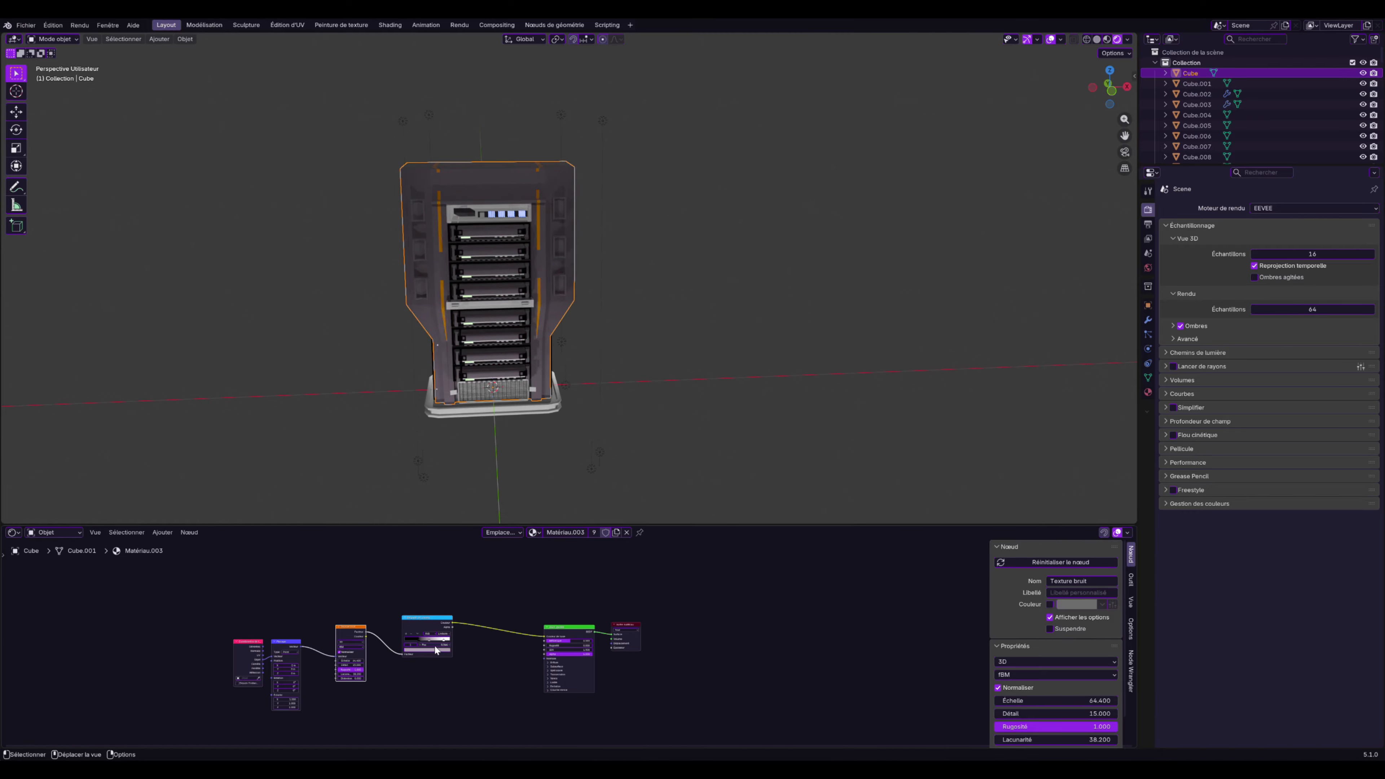
# Lighten the server body by sliding Matériau.003's color ramp stops toward the dark end of the gradient
pyautogui.click(442, 640)
pyautogui.moveTo(434, 637)
pyautogui.mouseDown()
pyautogui.moveTo(422, 637)
pyautogui.moveTo(442, 645)
pyautogui.moveTo(426, 643)
pyautogui.mouseUp()
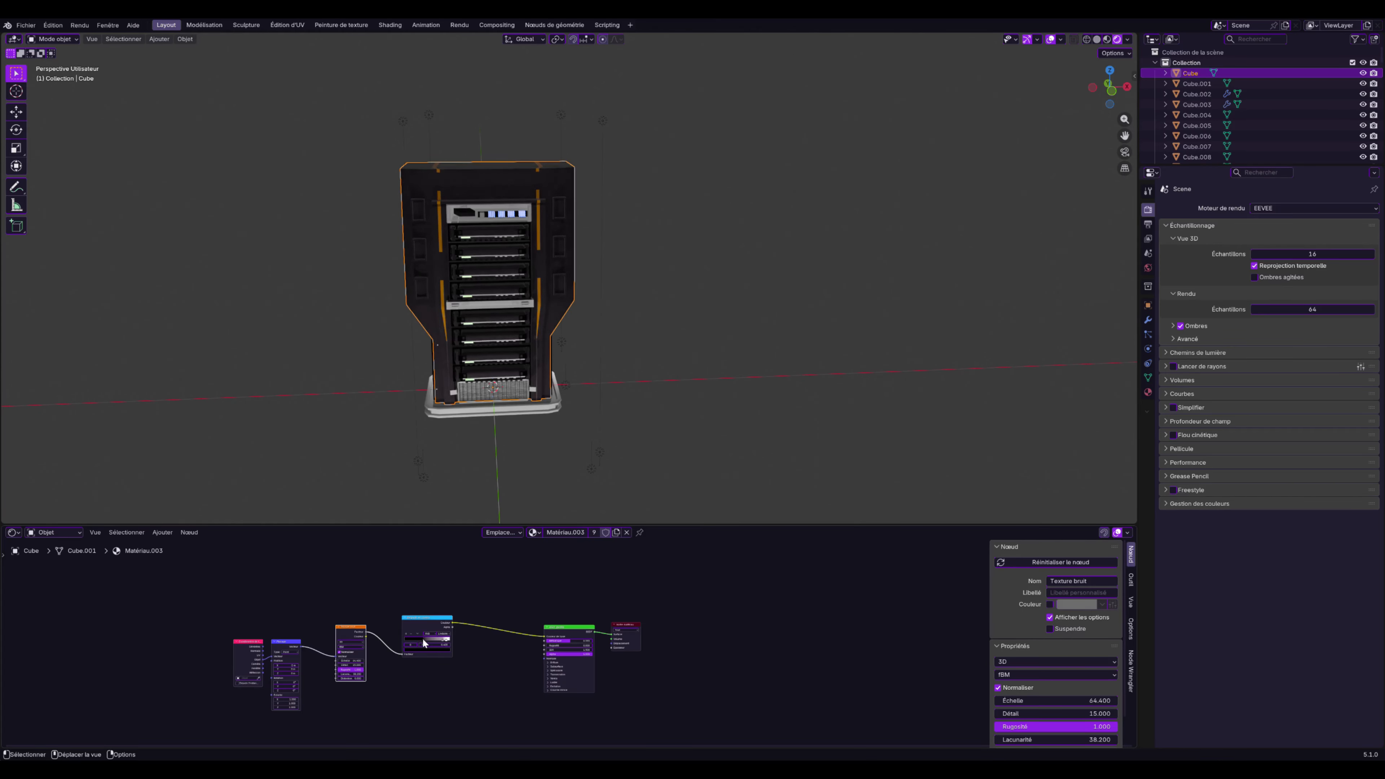
pyautogui.moveTo(393, 382)
pyautogui.mouseDown(button='middle')
pyautogui.moveTo(501, 356)
pyautogui.moveTo(497, 393)
pyautogui.moveTo(148, 372)
pyautogui.moveTo(192, 361)
pyautogui.moveTo(425, 384)
pyautogui.moveTo(390, 373)
pyautogui.moveTo(390, 385)
pyautogui.mouseUp(button='middle')
pyautogui.moveTo(427, 643)
pyautogui.mouseDown()
pyautogui.moveTo(384, 639)
pyautogui.moveTo(432, 644)
pyautogui.moveTo(416, 639)
pyautogui.mouseUp()
pyautogui.click(420, 644)
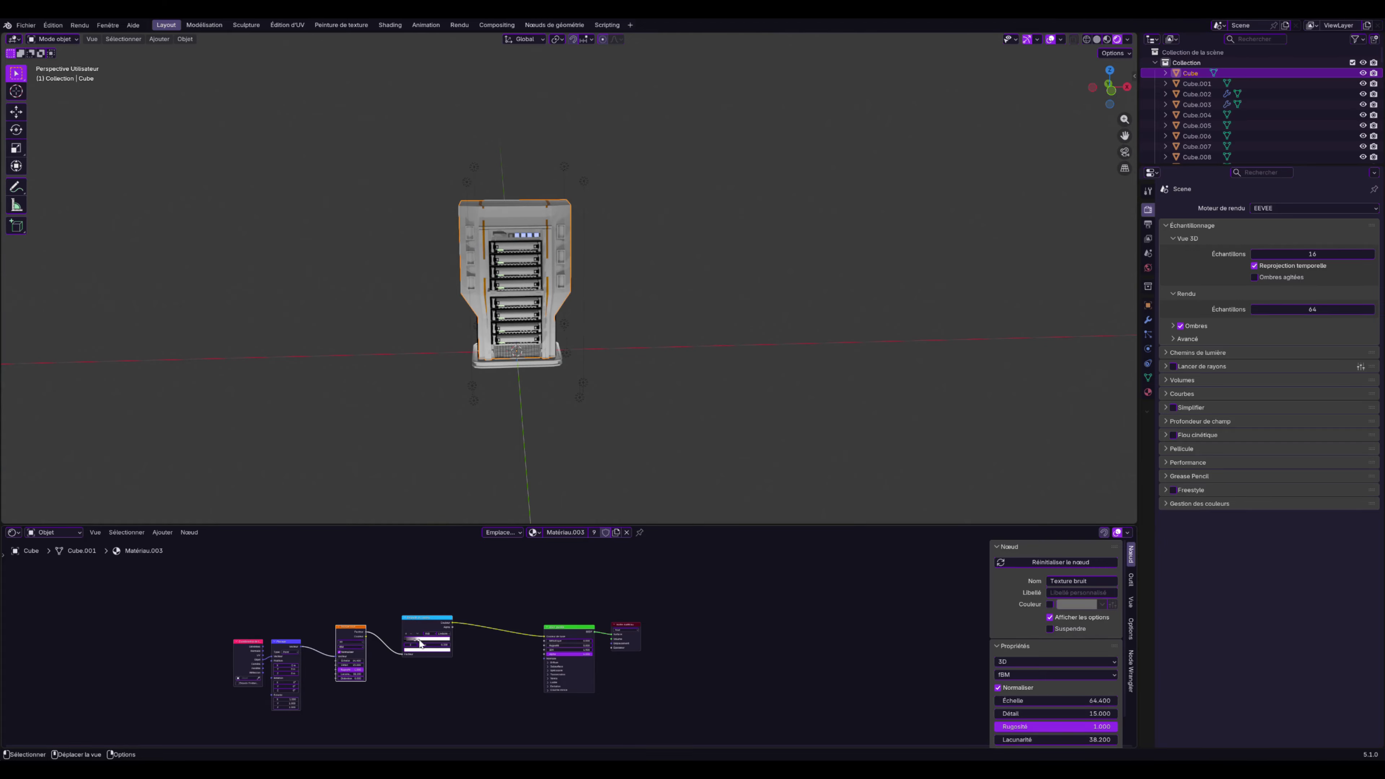
# Move the black stop of Matériau.003's color ramp to about 0.009
pyautogui.scroll(6, 532, 461)
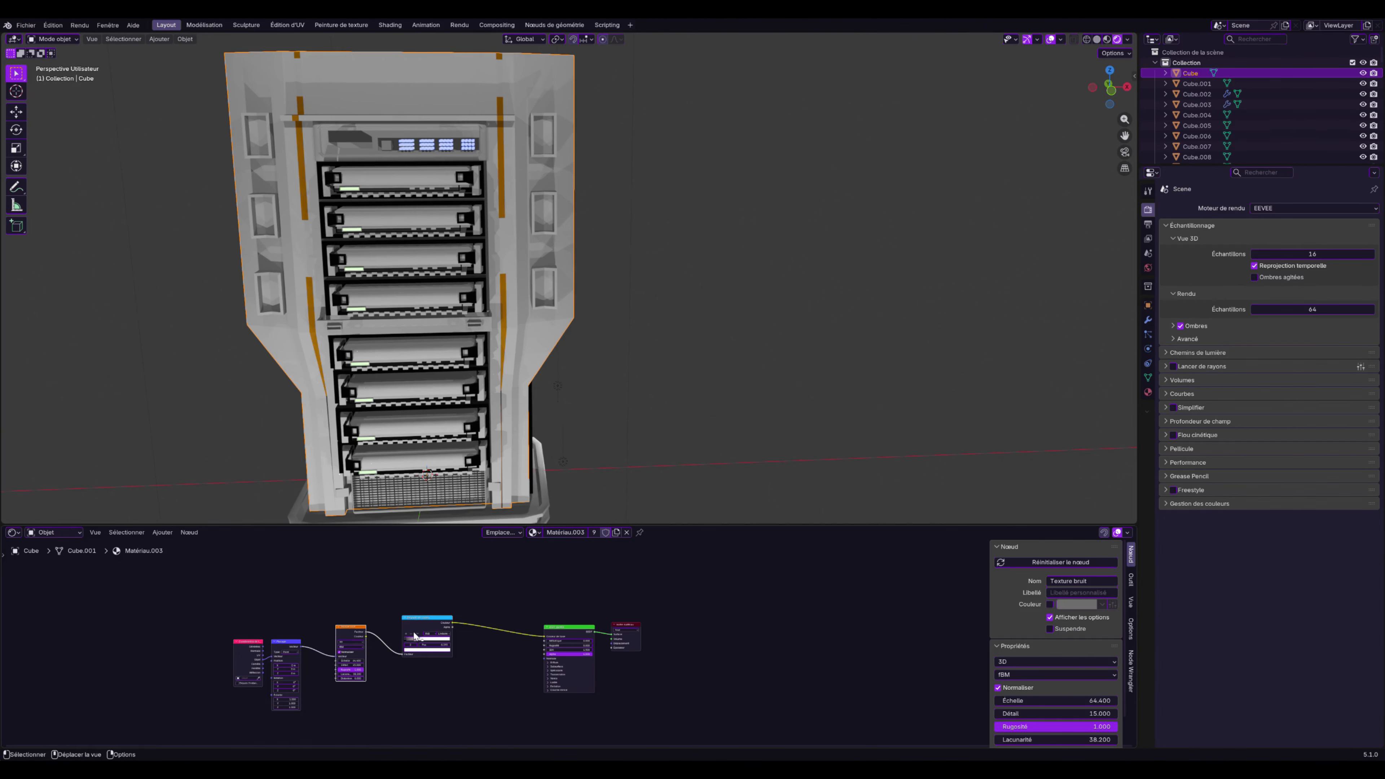
pyautogui.click(409, 640)
pyautogui.moveTo(407, 641)
pyautogui.mouseDown()
pyautogui.moveTo(424, 641)
pyautogui.moveTo(406, 641)
pyautogui.mouseUp()
pyautogui.scroll(-5, 451, 394)
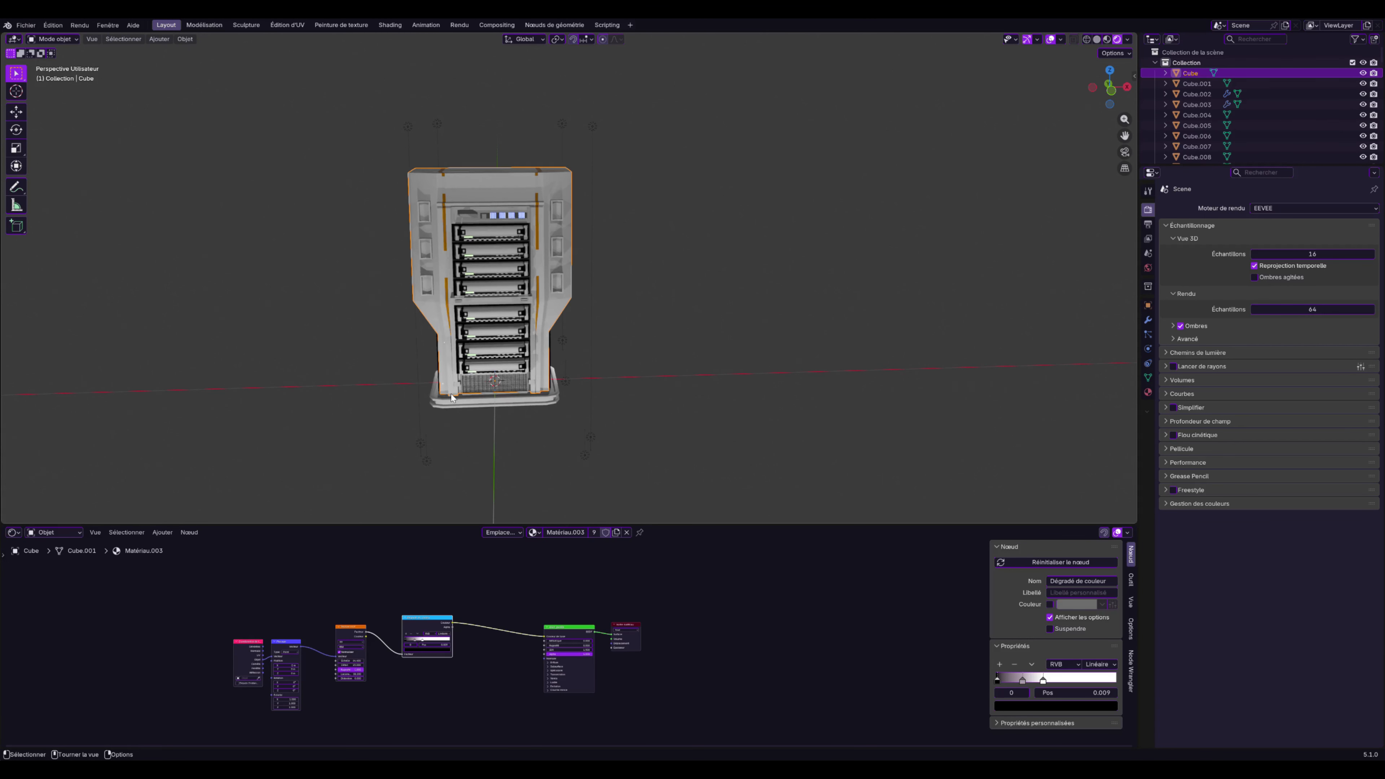
# Try the existing material named Material on the server's base plate
pyautogui.click(430, 404)
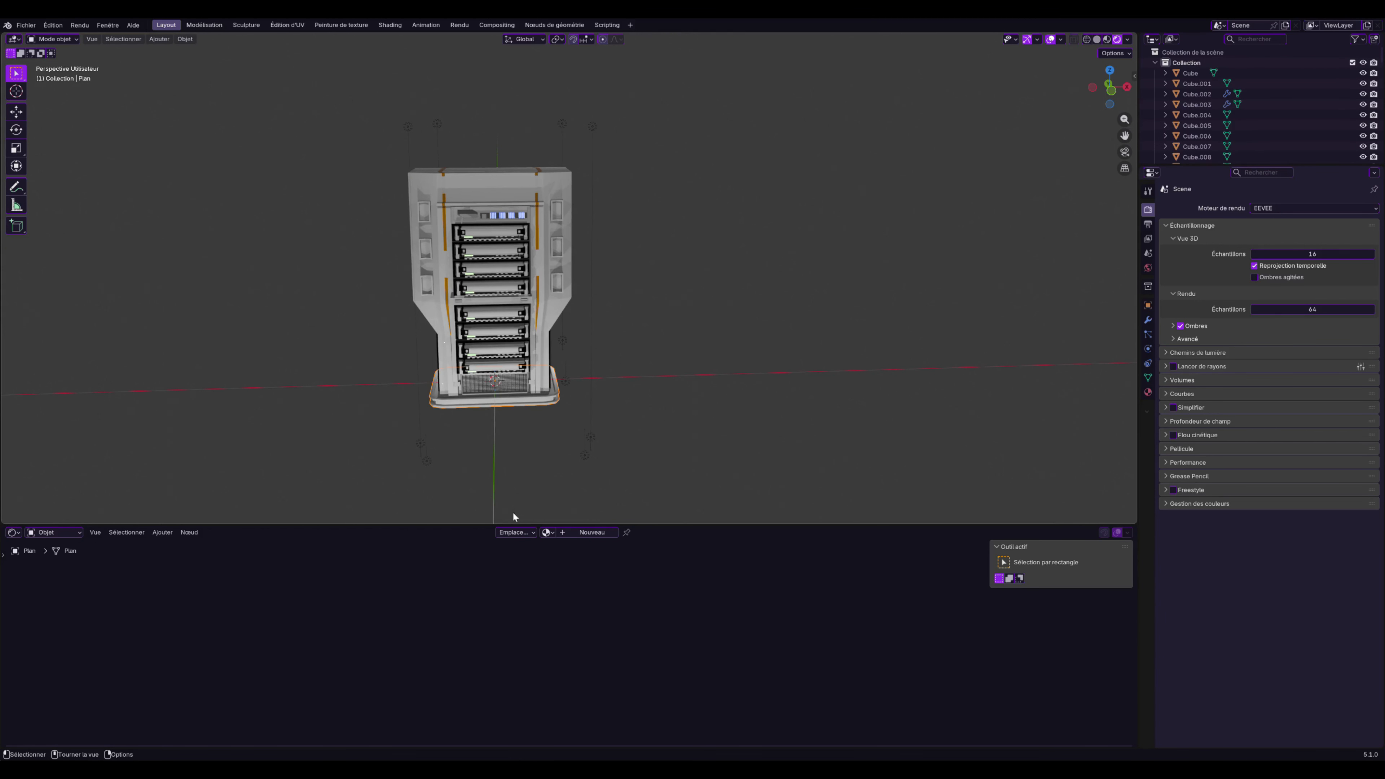
pyautogui.click(545, 532)
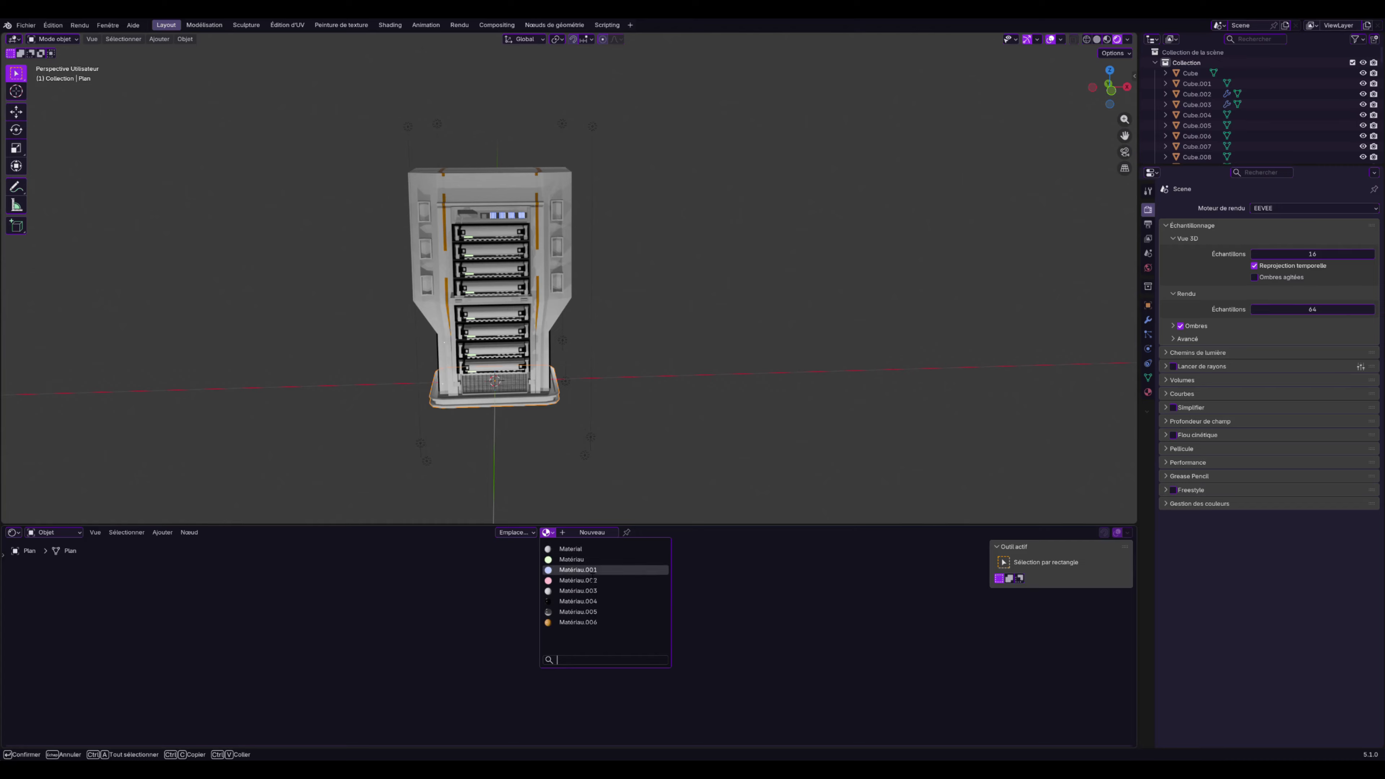
pyautogui.click(581, 549)
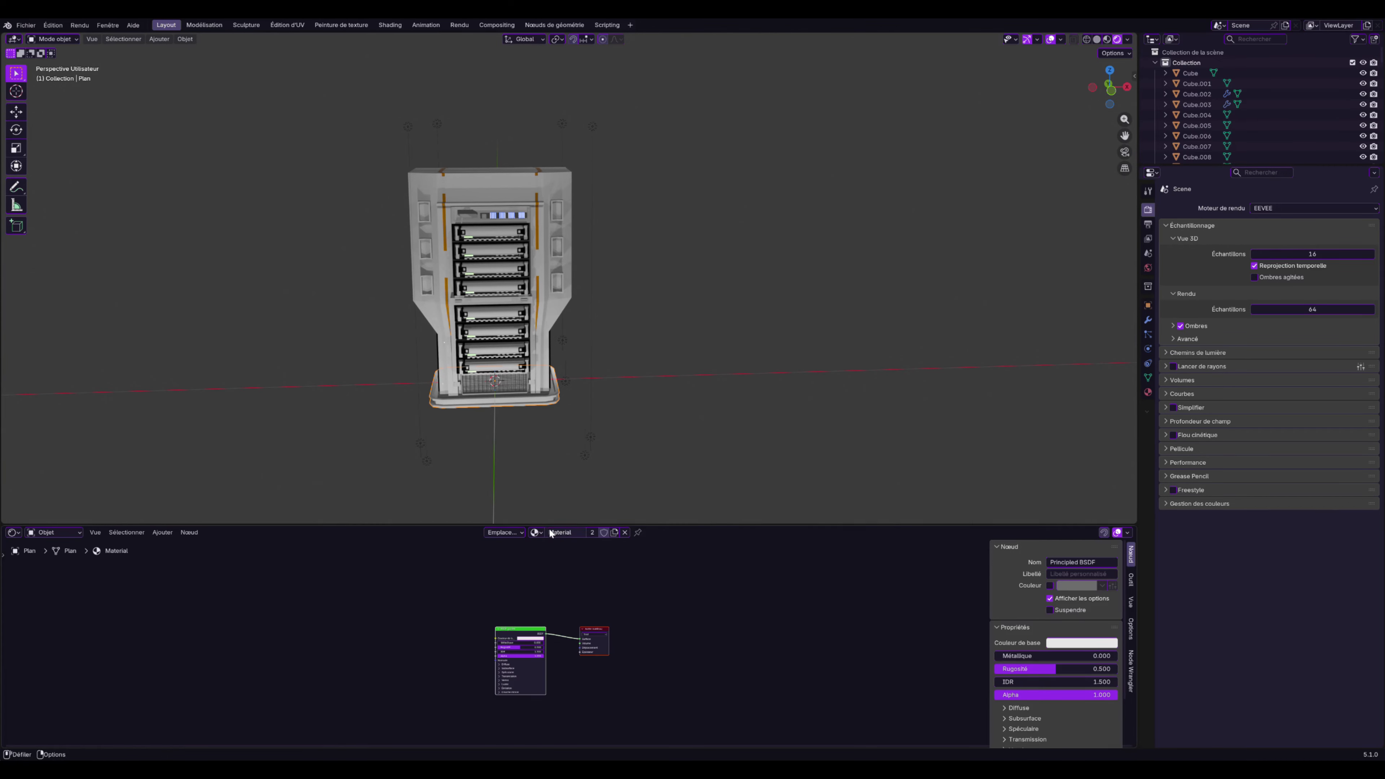
# Check which material the server body uses and assign Matériau.003 to the base plate
pyautogui.click(445, 357)
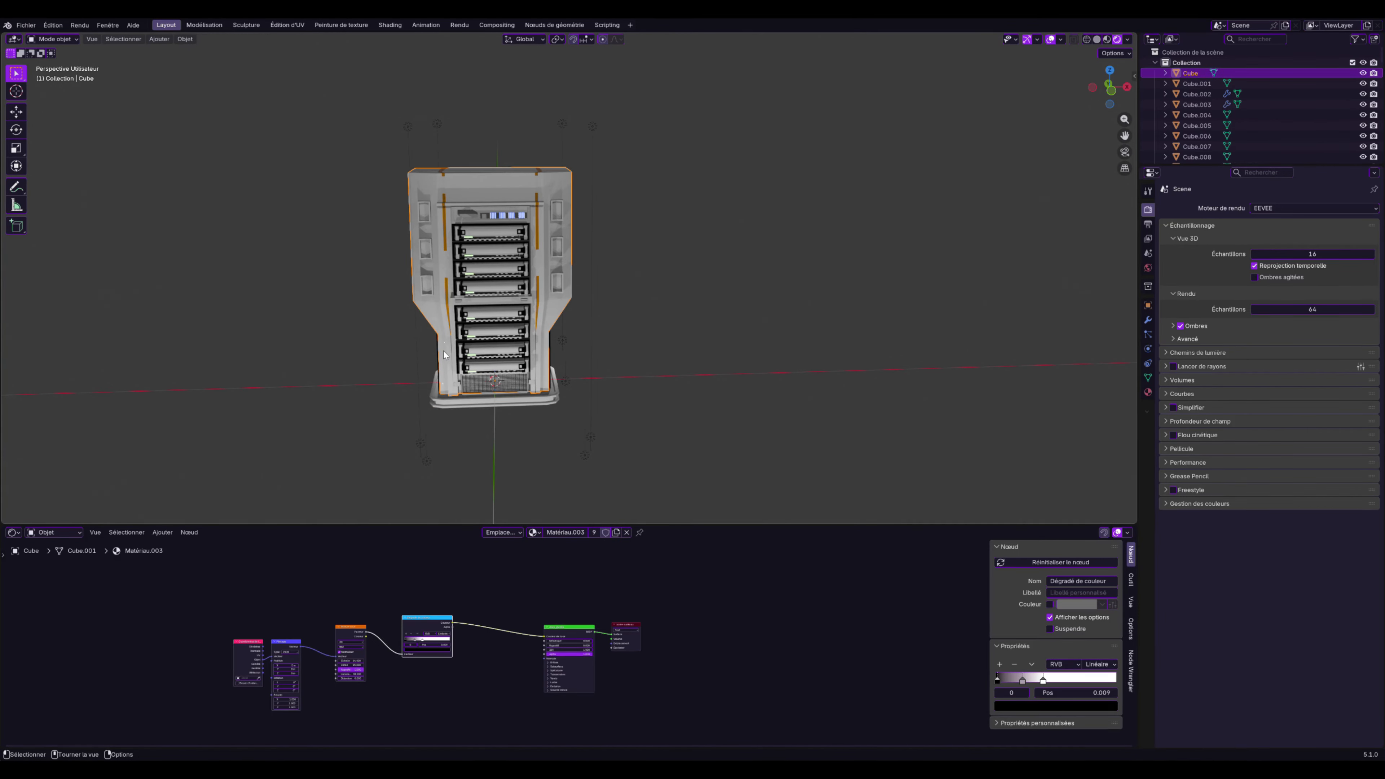
pyautogui.click(457, 398)
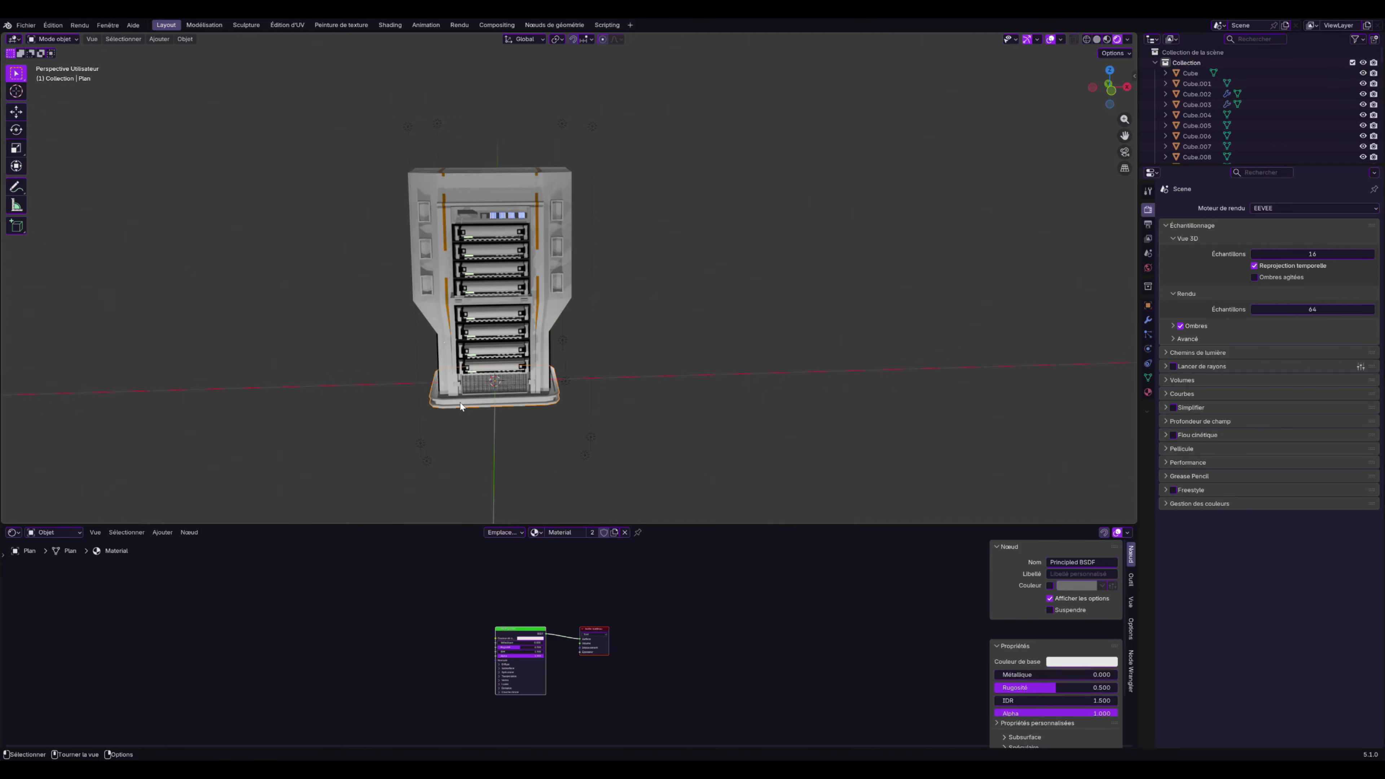
pyautogui.click(536, 532)
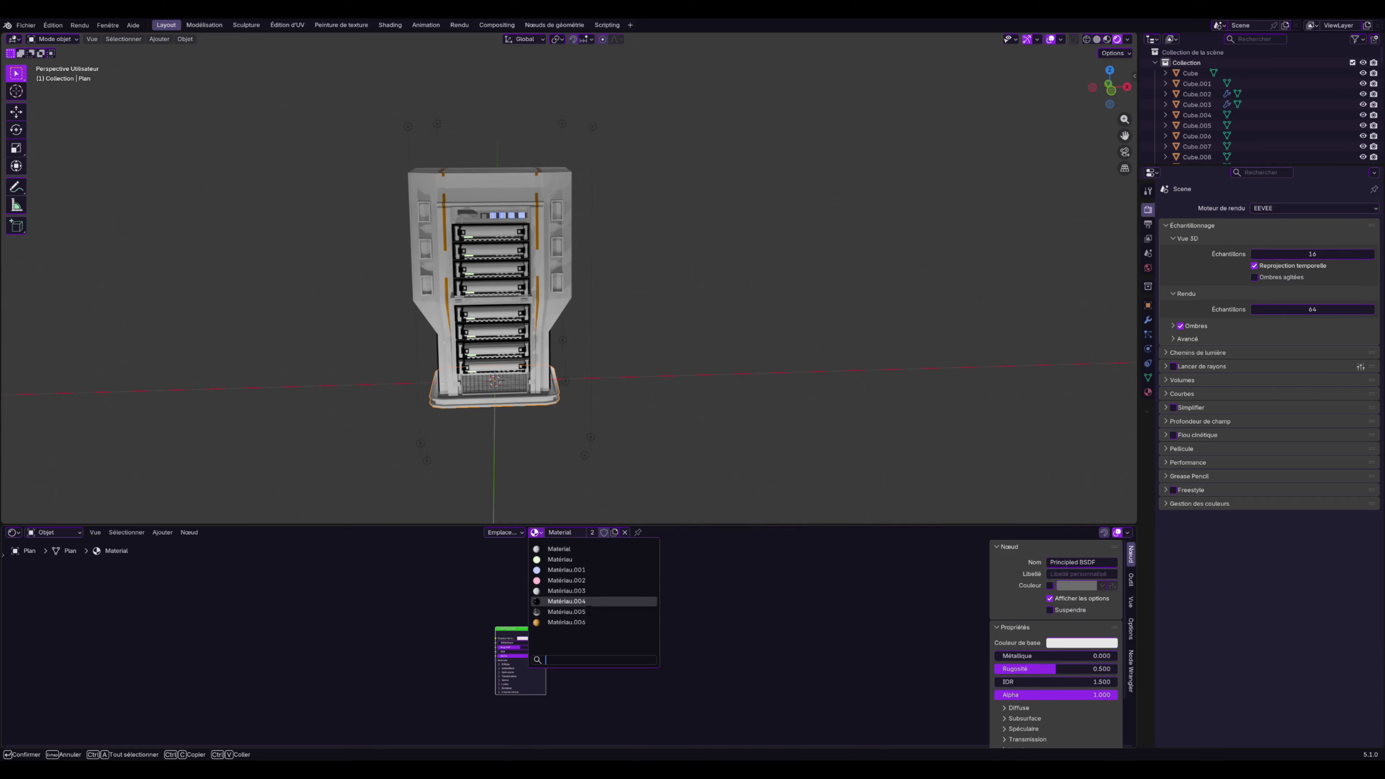
pyautogui.click(579, 590)
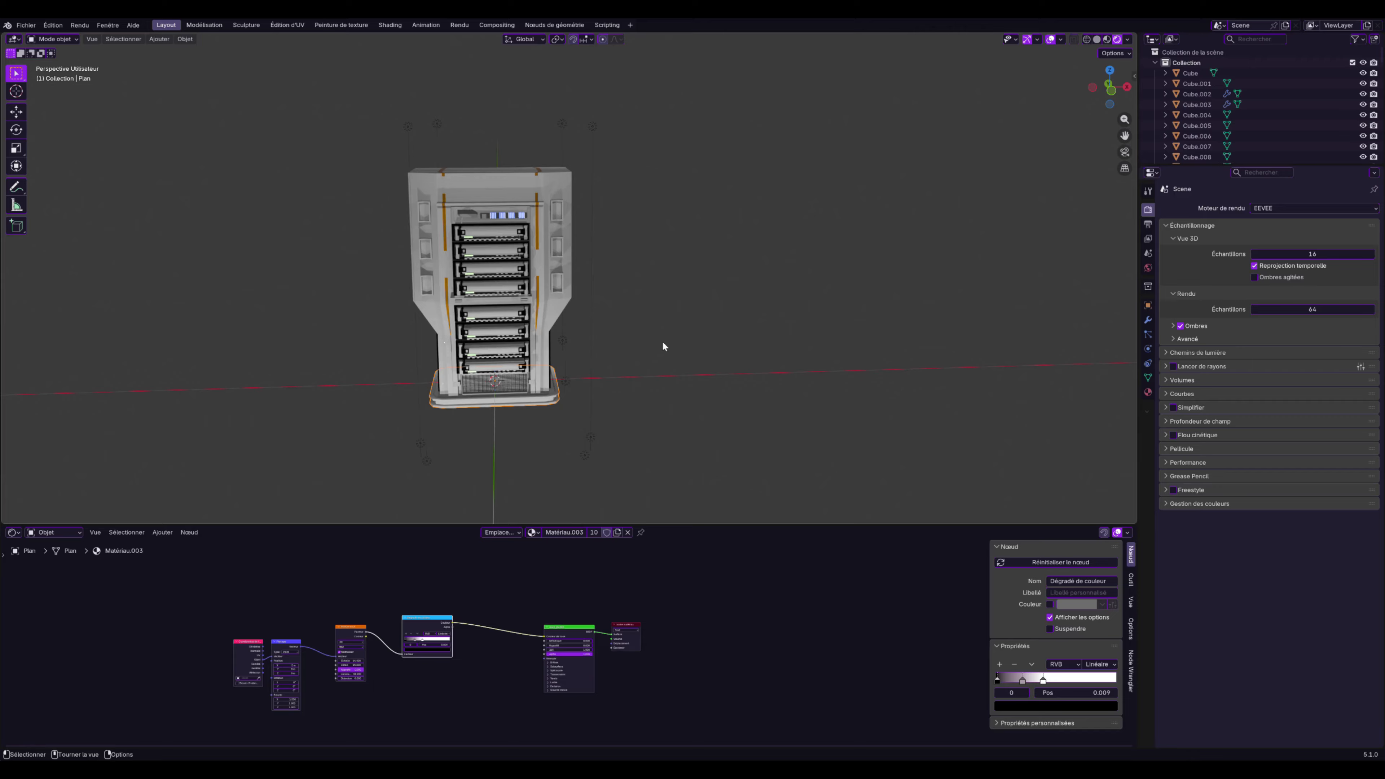
# Move the white stop of Matériau.003's color ramp to about 0.199
pyautogui.moveTo(580, 421); pyautogui.dragTo(512, 395, button='middle')
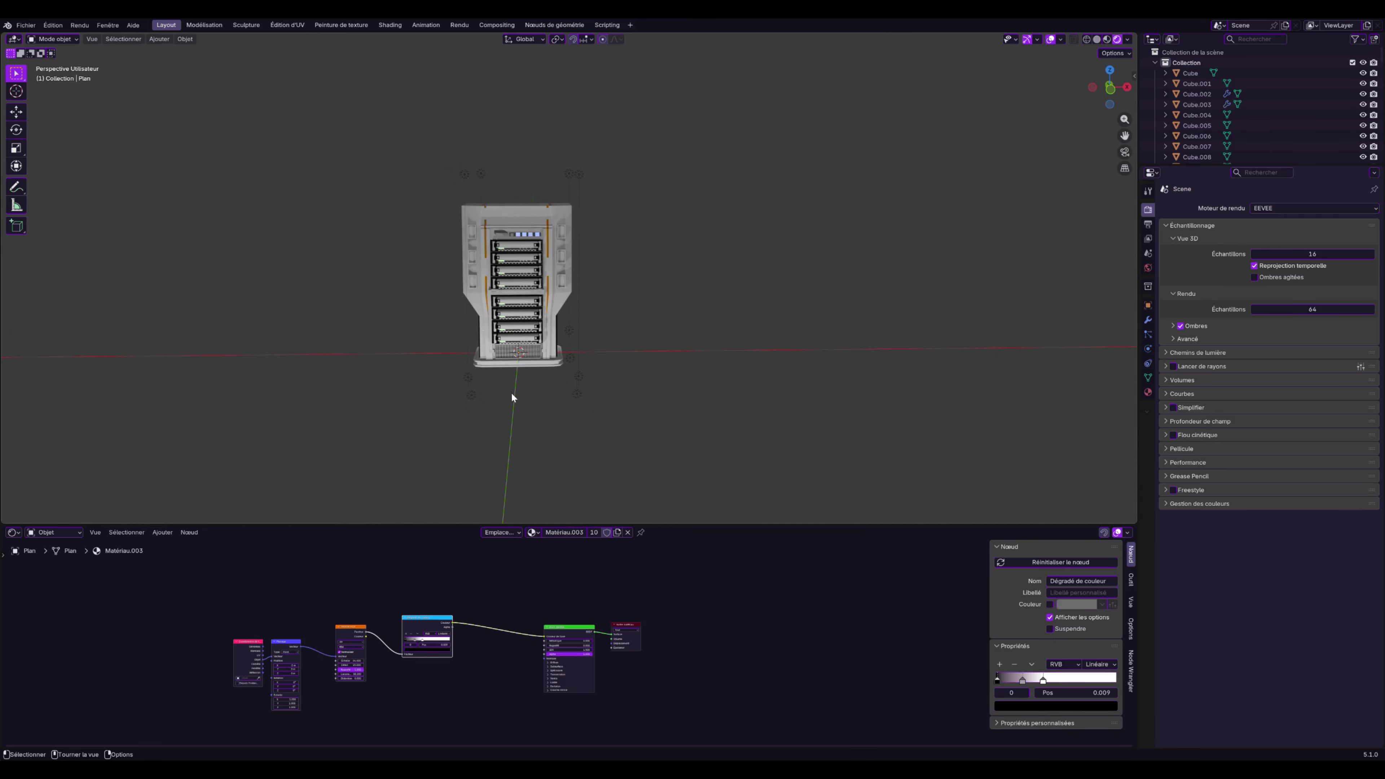
pyautogui.scroll(3, 511, 394)
pyautogui.scroll(2, 510, 400)
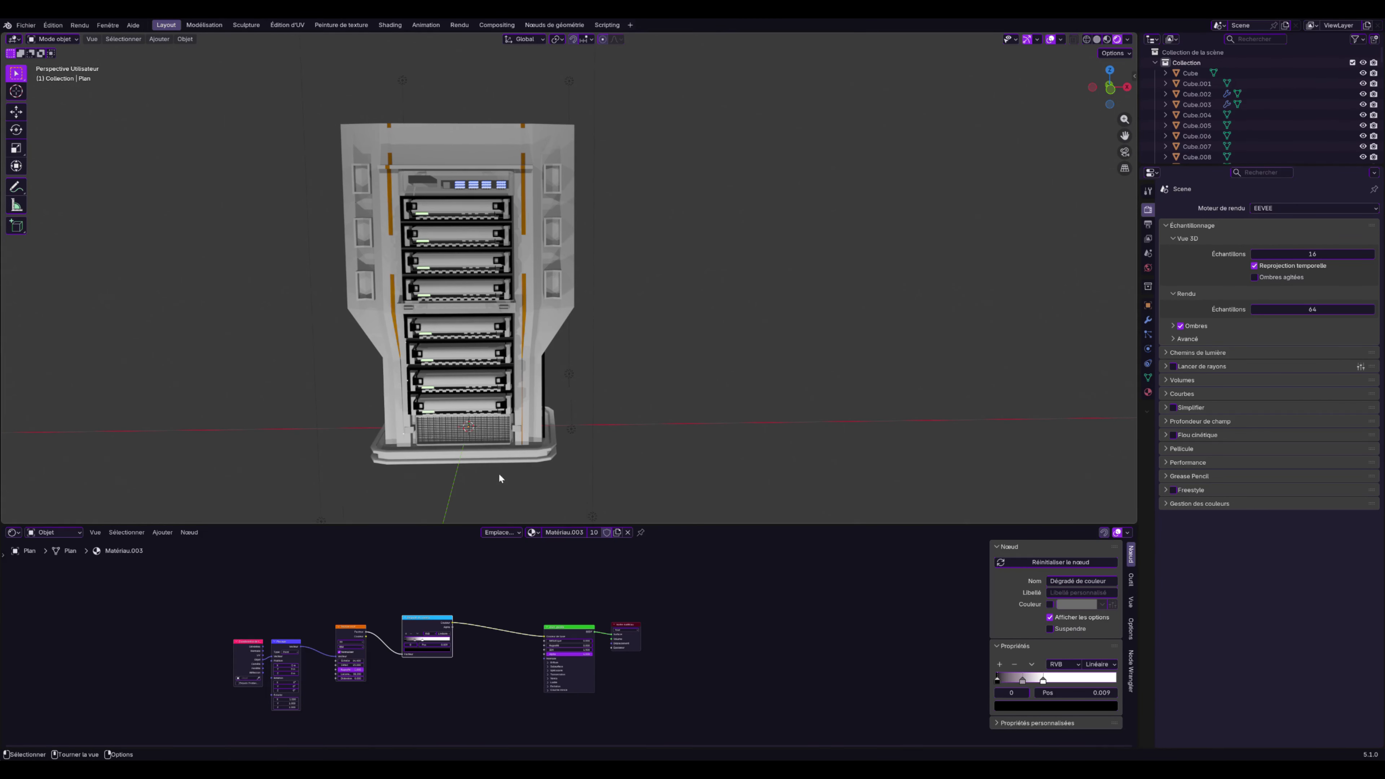
pyautogui.moveTo(417, 644); pyautogui.dragTo(413, 641)
pyautogui.scroll(-4, 480, 455)
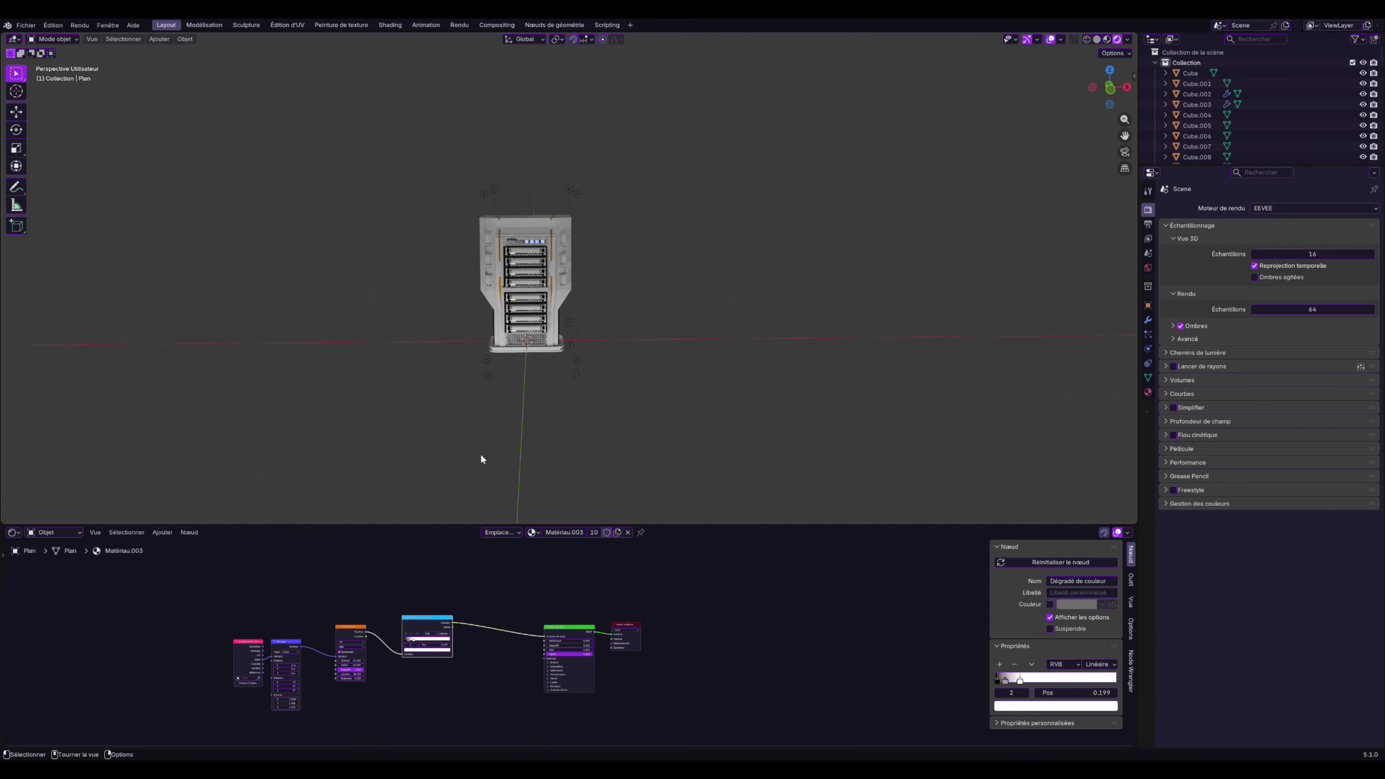
# Assign the black Matériau.004 to Cube.007, the control panel above the front racks, and clear the selection
pyautogui.moveTo(480, 453); pyautogui.dragTo(517, 440, button='middle')
pyautogui.scroll(3, 516, 441)
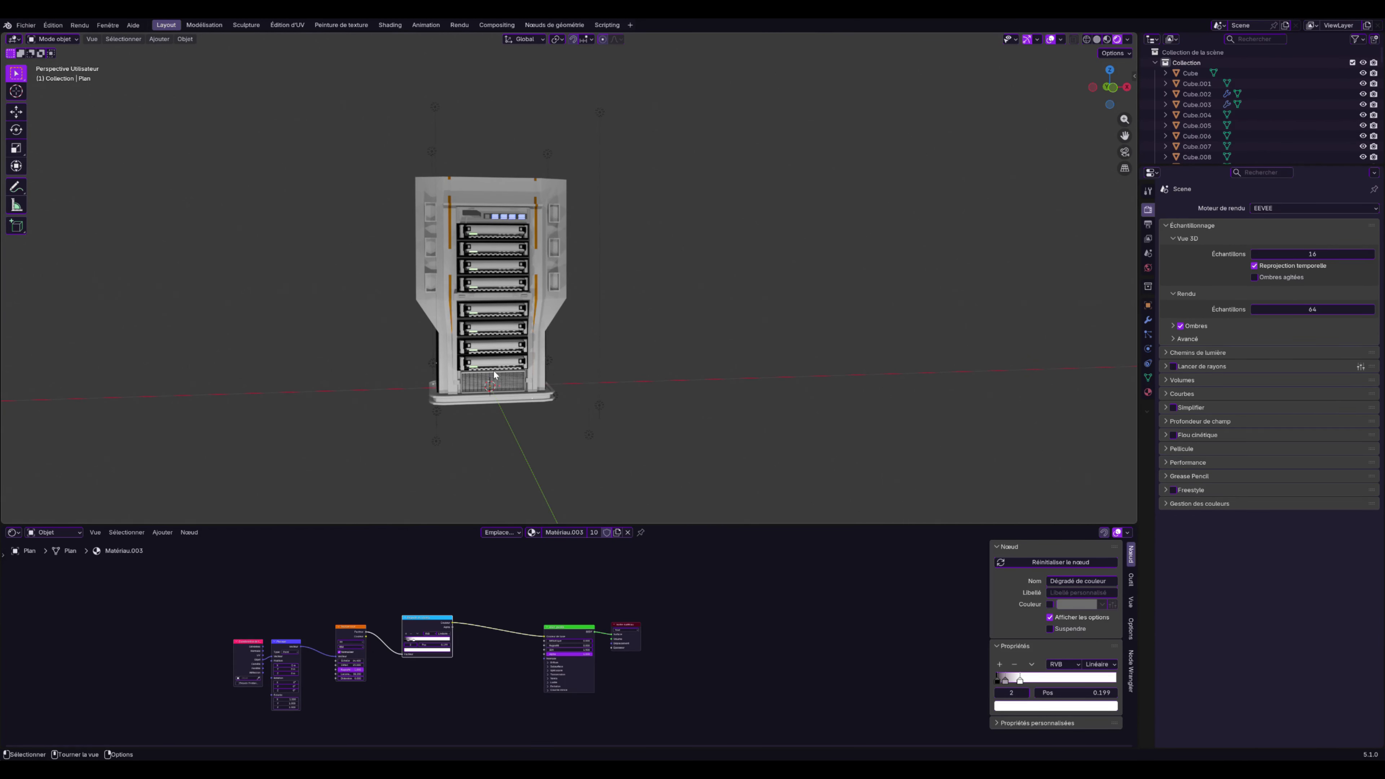
pyautogui.click(459, 220)
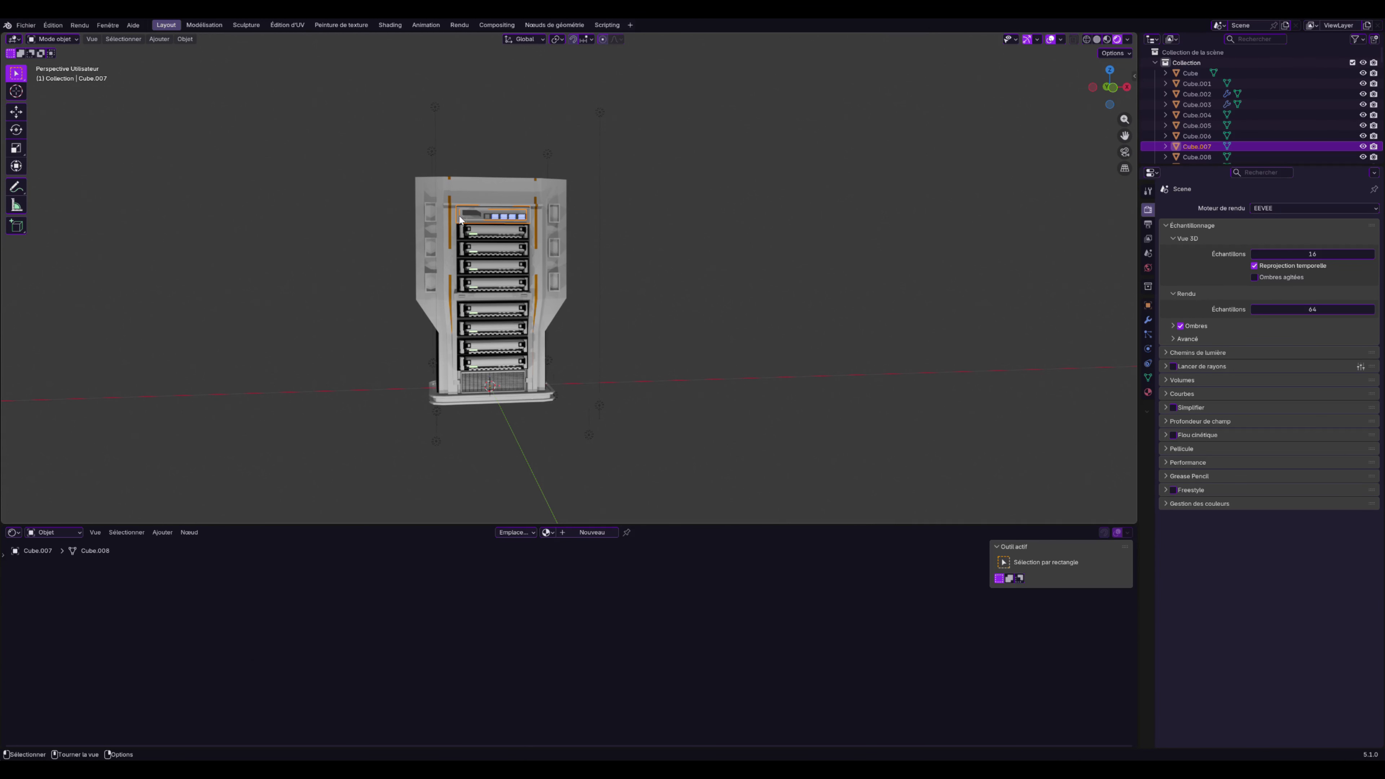
pyautogui.click(545, 531)
pyautogui.click(561, 598)
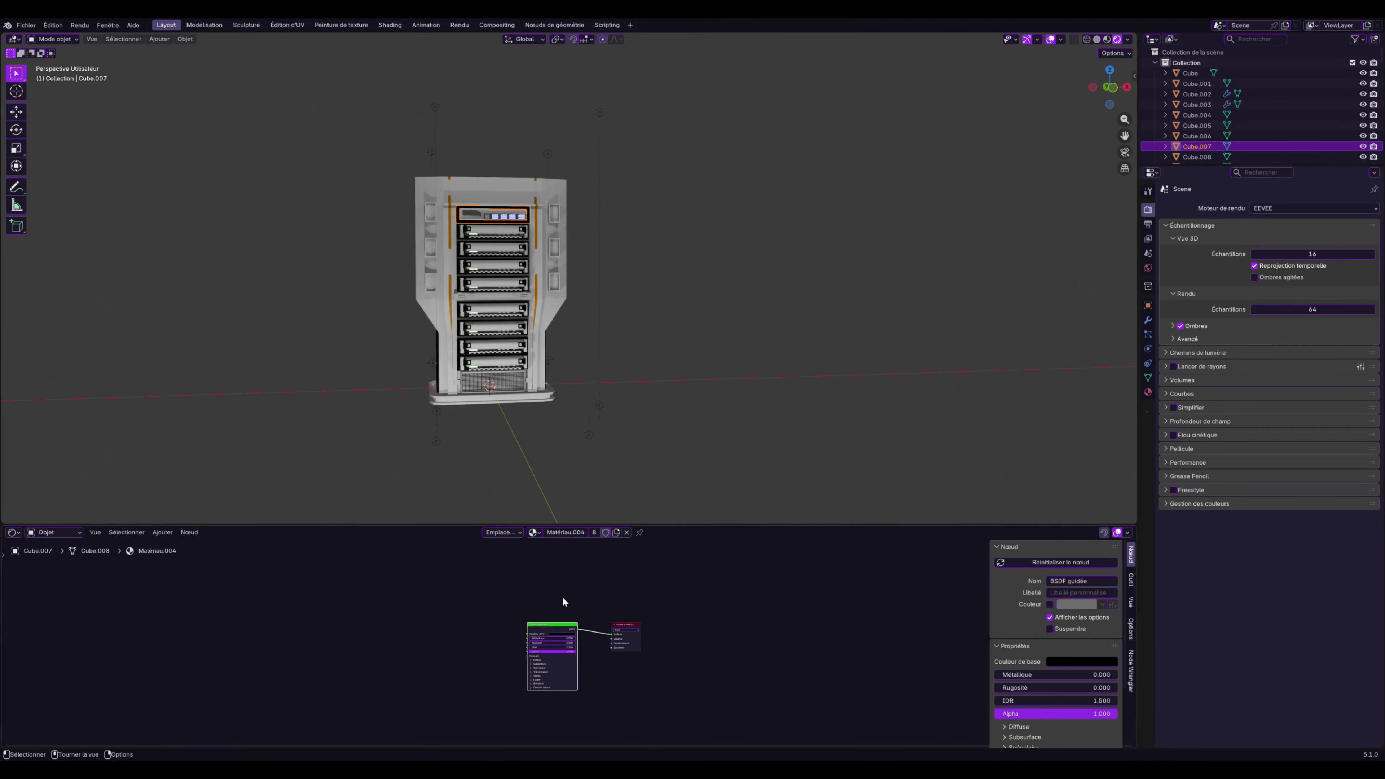
pyautogui.click(651, 274)
# Assign Matériau.005 to Plan.044, the bracket beside the lowest rack on the server's back
pyautogui.moveTo(651, 274); pyautogui.dragTo(350, 340, button='middle')
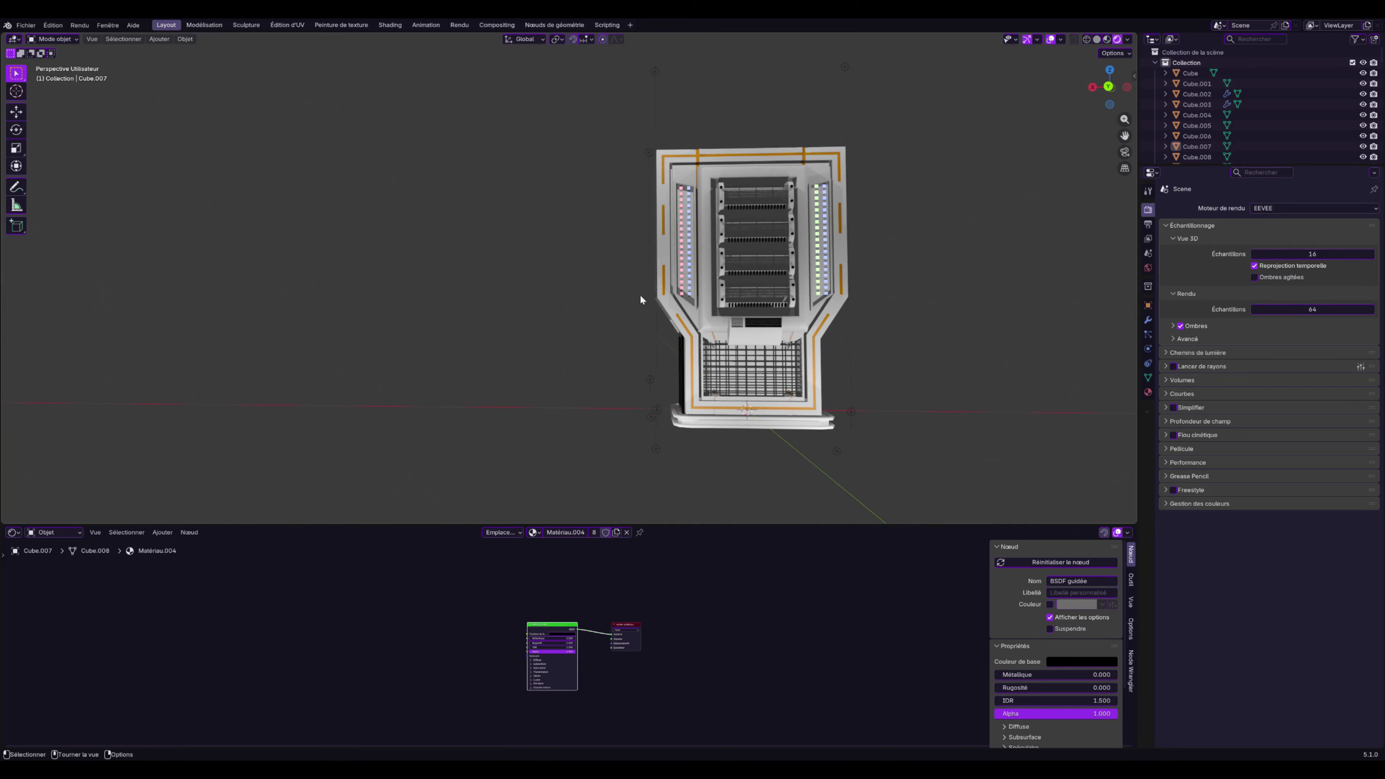
pyautogui.click(722, 294)
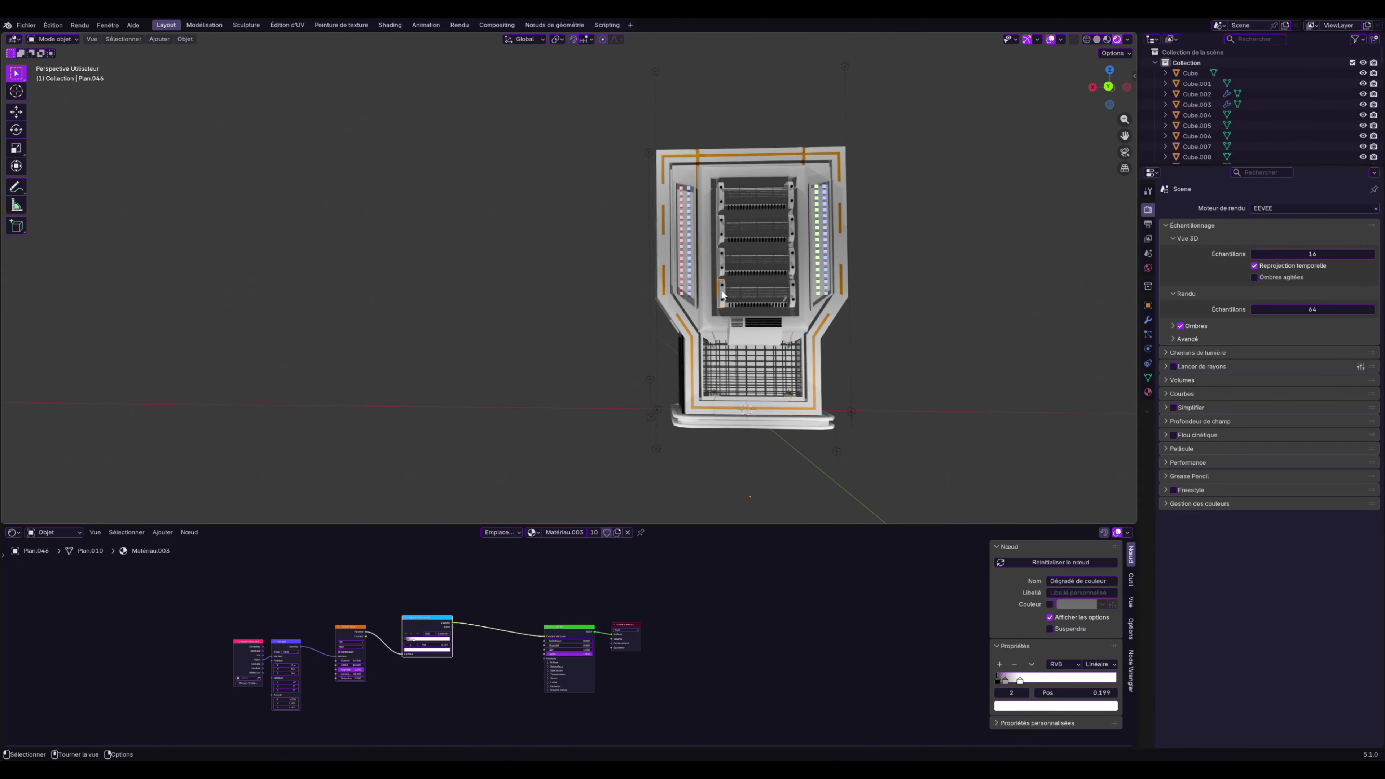
pyautogui.click(533, 532)
pyautogui.click(548, 610)
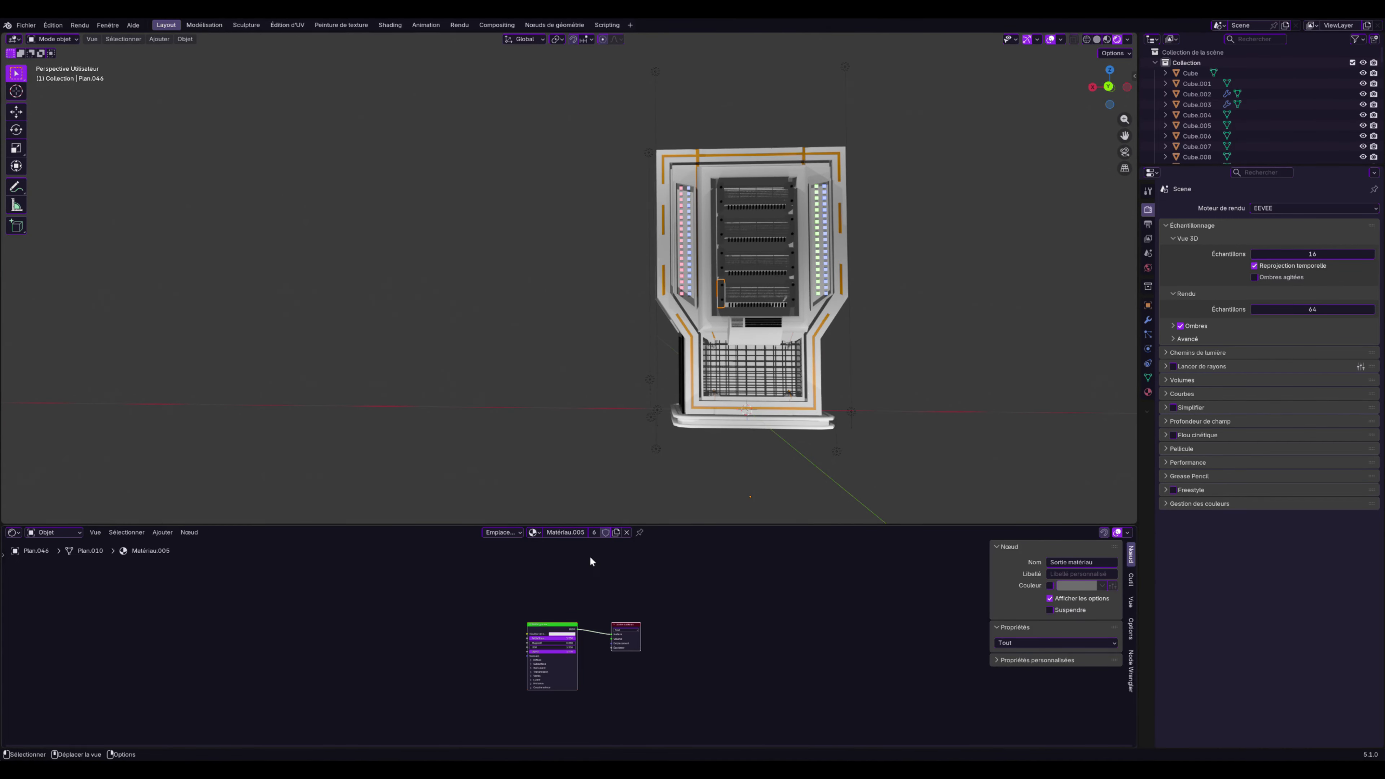
# Switch the render engine to Cycles and inspect the server from the back and front
pyautogui.moveTo(627, 491); pyautogui.dragTo(725, 349, button='middle')
pyautogui.click(1257, 210)
pyautogui.click(1270, 244)
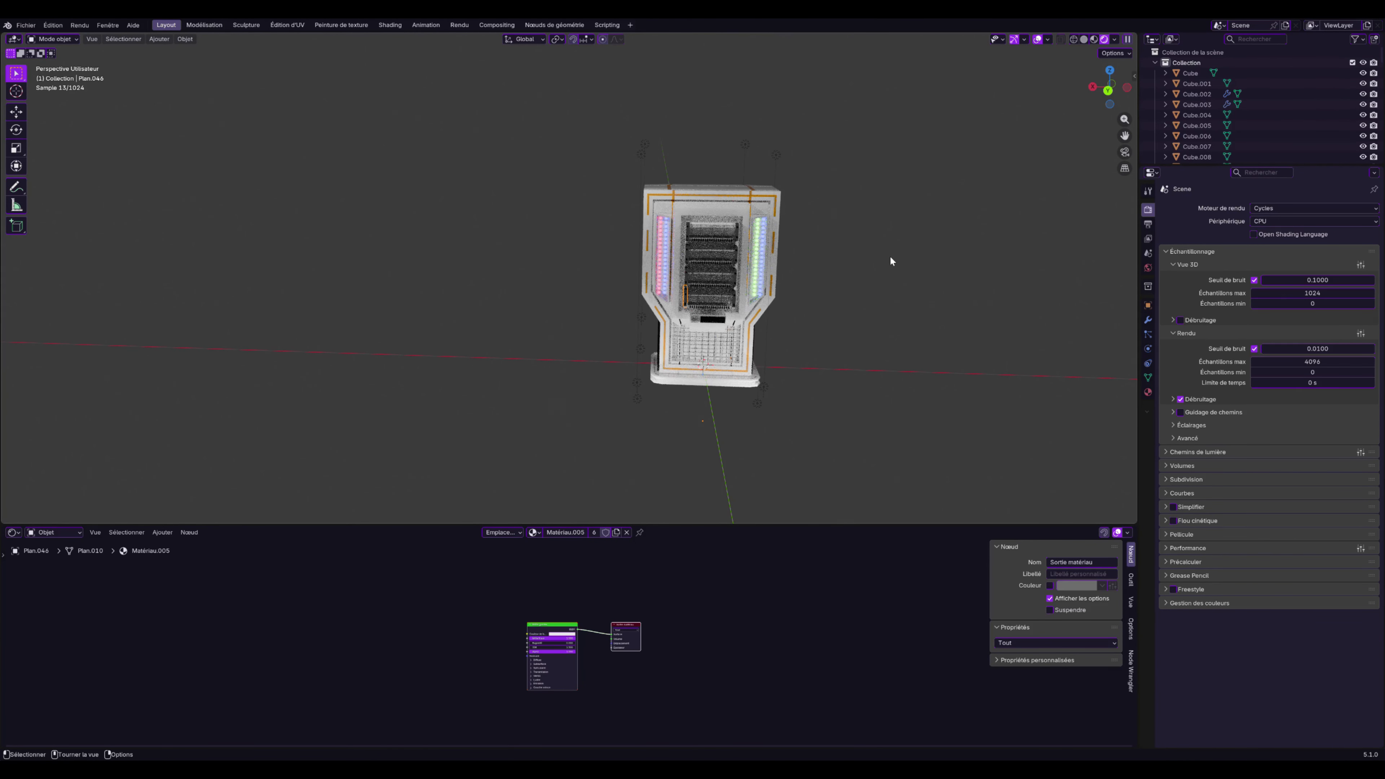
pyautogui.moveTo(749, 401)
pyautogui.mouseDown(button='middle')
pyautogui.moveTo(979, 392)
pyautogui.moveTo(947, 368)
pyautogui.moveTo(734, 397)
pyautogui.moveTo(760, 390)
pyautogui.mouseUp(button='middle')
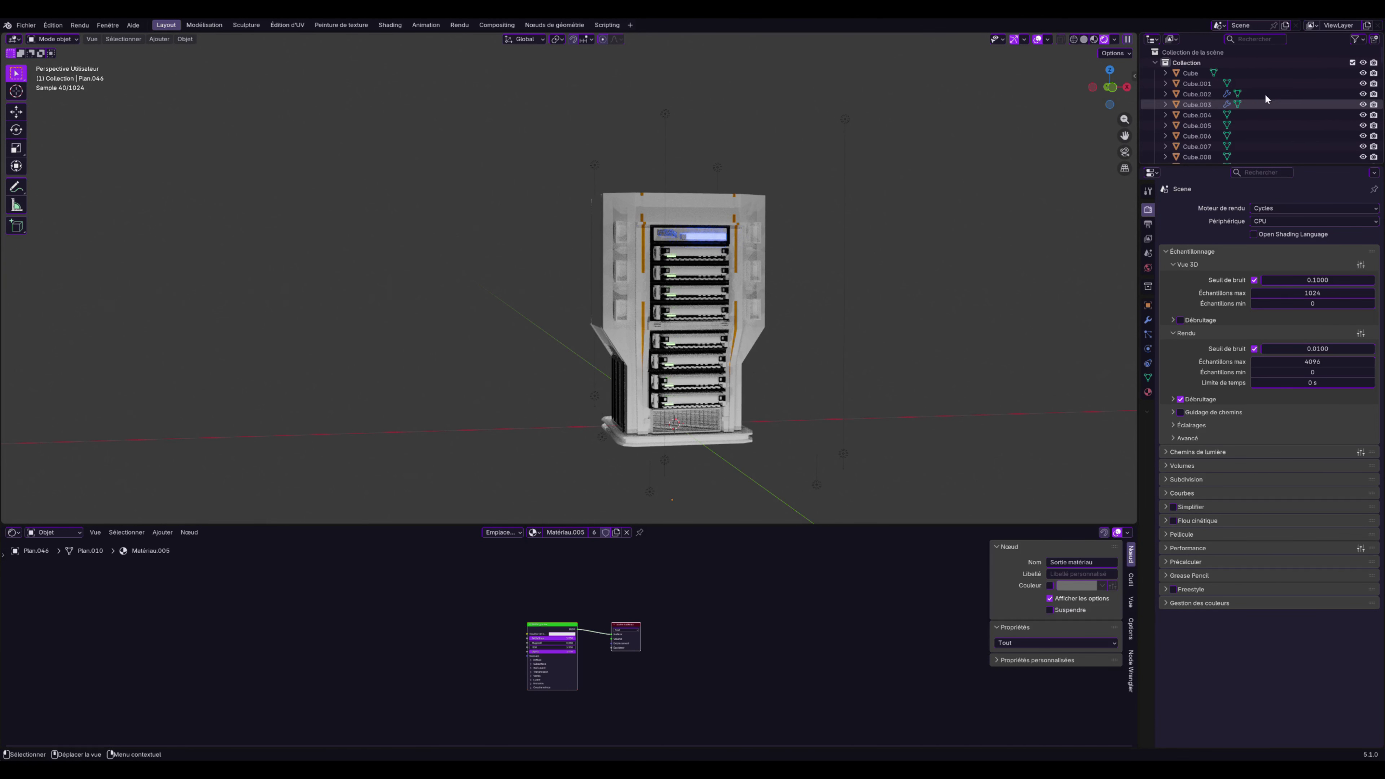
pyautogui.scroll(-2, 800, 358)
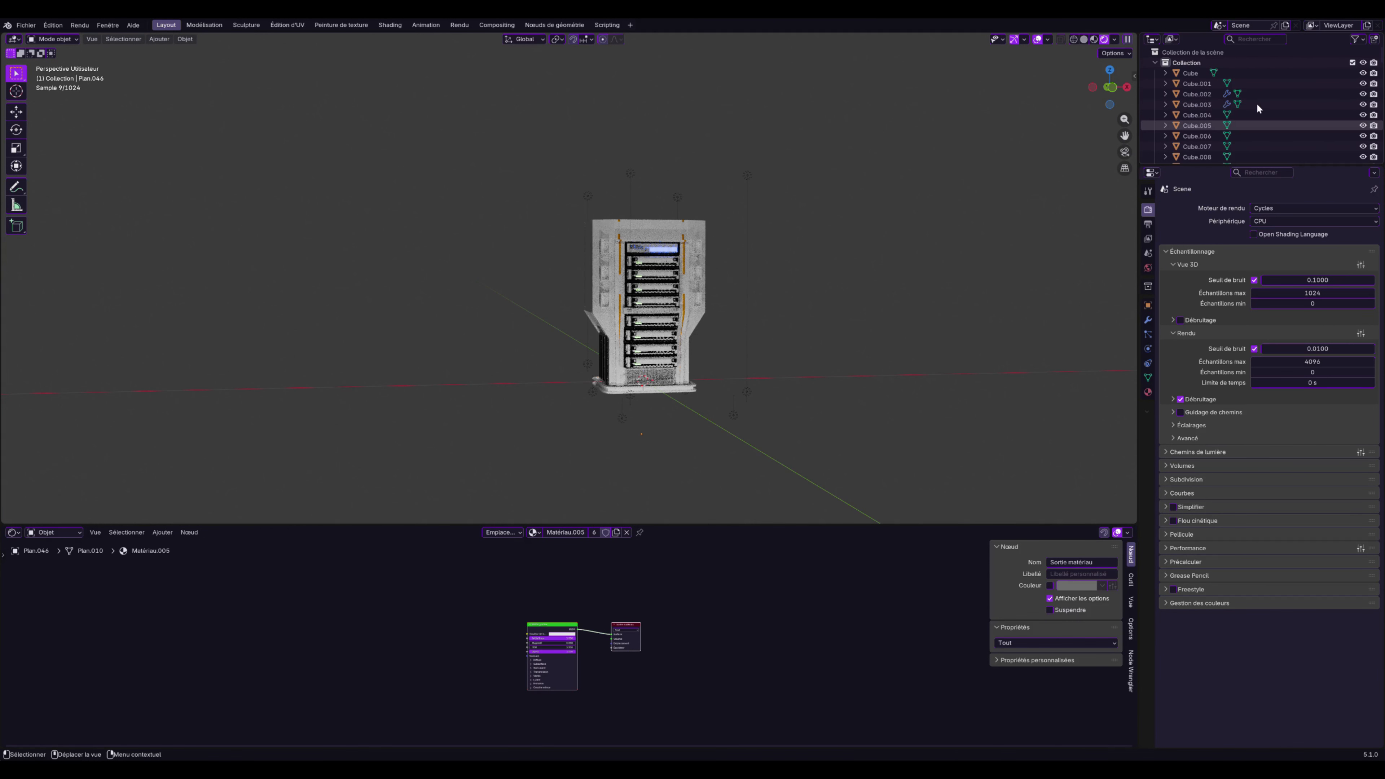